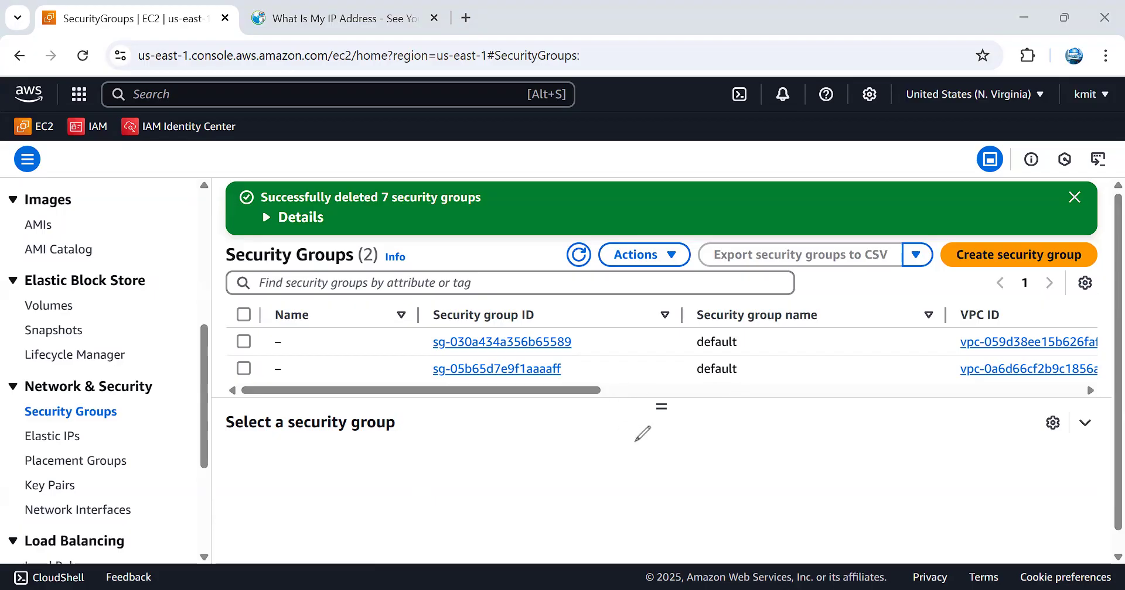
mouse_move(634, 443)
left_mouse_down()
mouse_move(728, 428)
mouse_move(739, 409)
mouse_move(808, 410)
mouse_move(809, 422)
mouse_move(925, 351)
mouse_move(926, 392)
left_mouse_up()
left_click_drag(843, 426, 863, 429)
left_click_drag(854, 465, 880, 448)
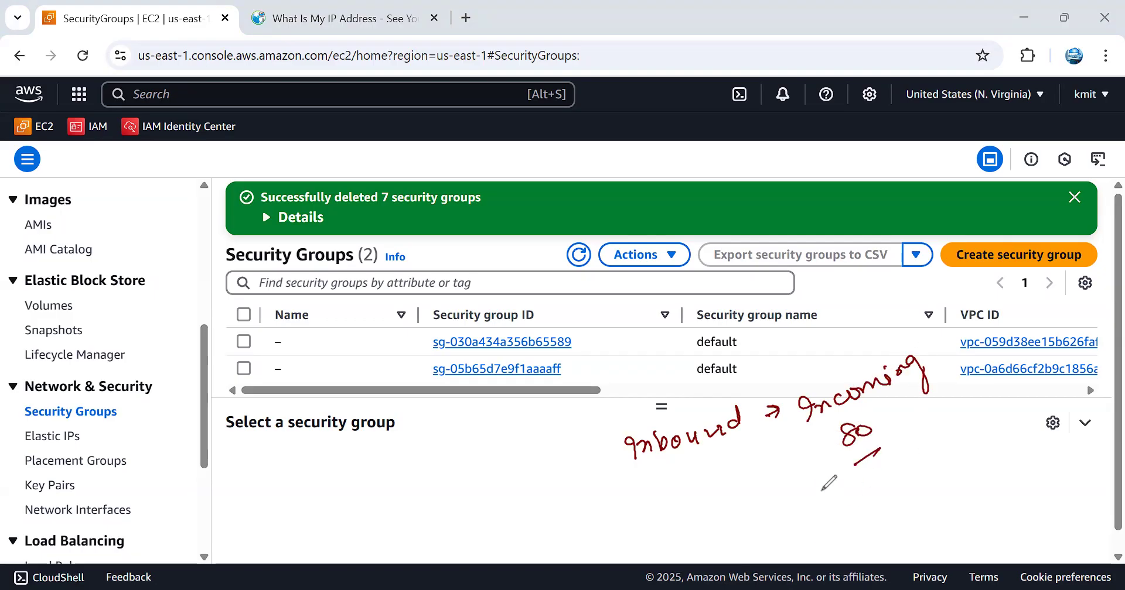
mouse_move(962, 388)
left_mouse_down()
mouse_move(939, 415)
mouse_move(953, 411)
left_mouse_up()
left_click_drag(870, 438, 847, 458)
mouse_move(422, 469)
left_mouse_down()
mouse_move(461, 462)
mouse_move(462, 509)
mouse_move(441, 523)
mouse_move(445, 539)
mouse_move(456, 530)
left_mouse_up()
left_click_drag(464, 481, 513, 449)
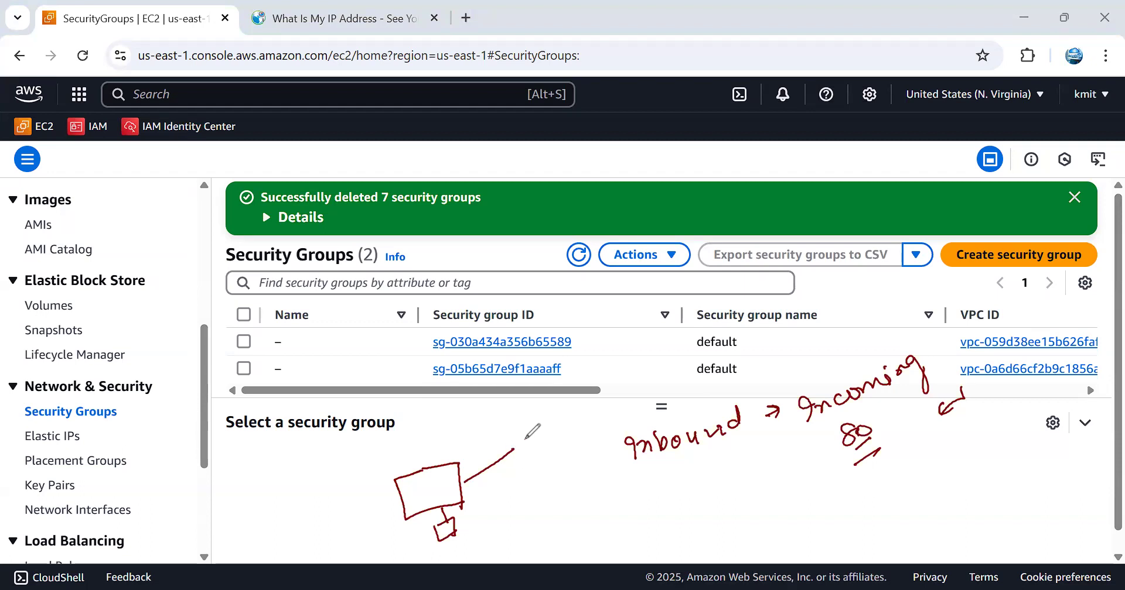
mouse_move(530, 433)
left_mouse_down()
mouse_move(526, 447)
mouse_move(537, 445)
left_mouse_up()
left_click_drag(544, 436, 572, 428)
left_click_drag(567, 418, 582, 410)
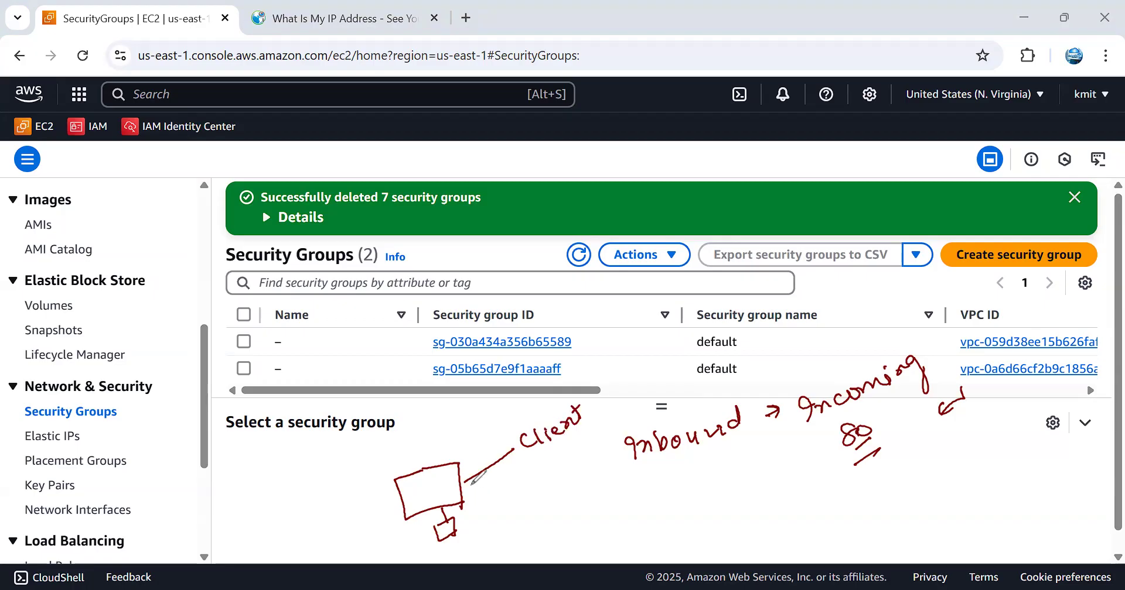
left_click_drag(472, 457, 478, 453)
left_click_drag(404, 438, 390, 459)
mouse_move(415, 433)
left_mouse_down()
mouse_move(403, 444)
mouse_move(487, 399)
mouse_move(445, 417)
left_mouse_up()
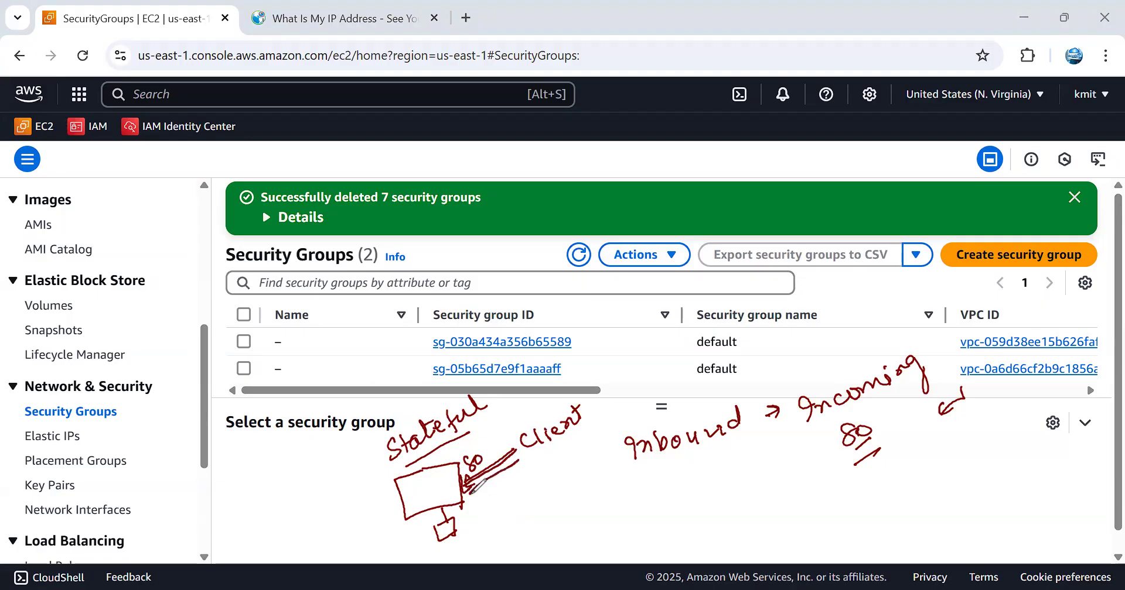
mouse_move(513, 457)
left_mouse_down()
mouse_move(523, 465)
mouse_move(491, 494)
mouse_move(530, 469)
mouse_move(536, 477)
mouse_move(564, 466)
mouse_move(580, 439)
left_mouse_up()
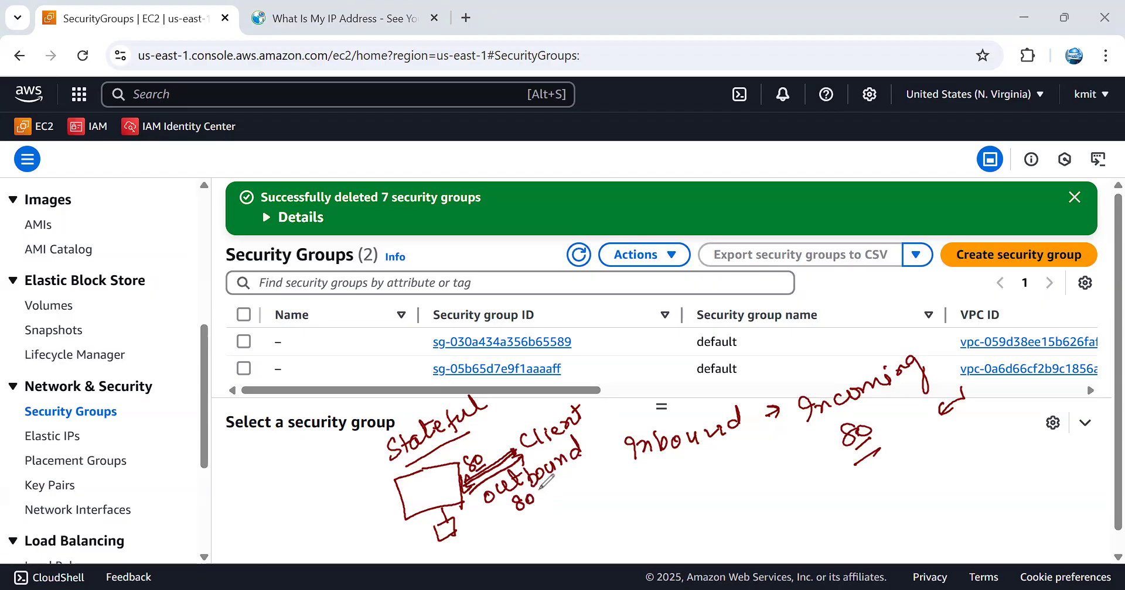
left_click_drag(540, 494, 531, 510)
left_click_drag(442, 493, 448, 487)
left_click_drag(500, 455, 469, 433)
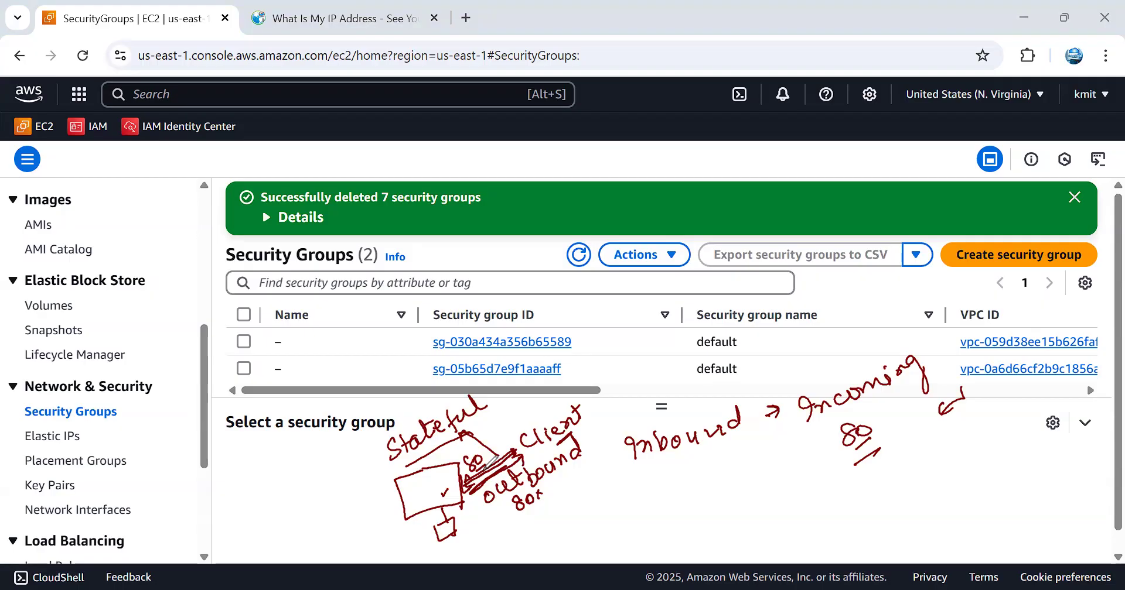
mouse_move(625, 346)
left_mouse_down()
mouse_move(624, 364)
mouse_move(652, 354)
mouse_move(594, 379)
mouse_move(585, 361)
left_mouse_up()
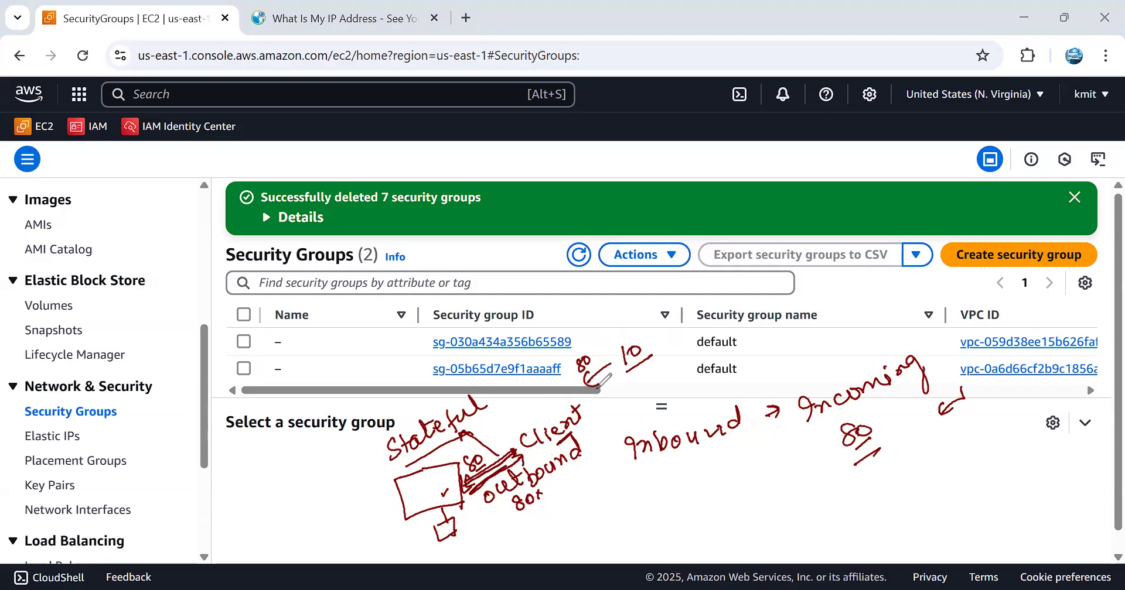
left_click_drag(572, 398, 606, 407)
left_click_drag(606, 388, 638, 388)
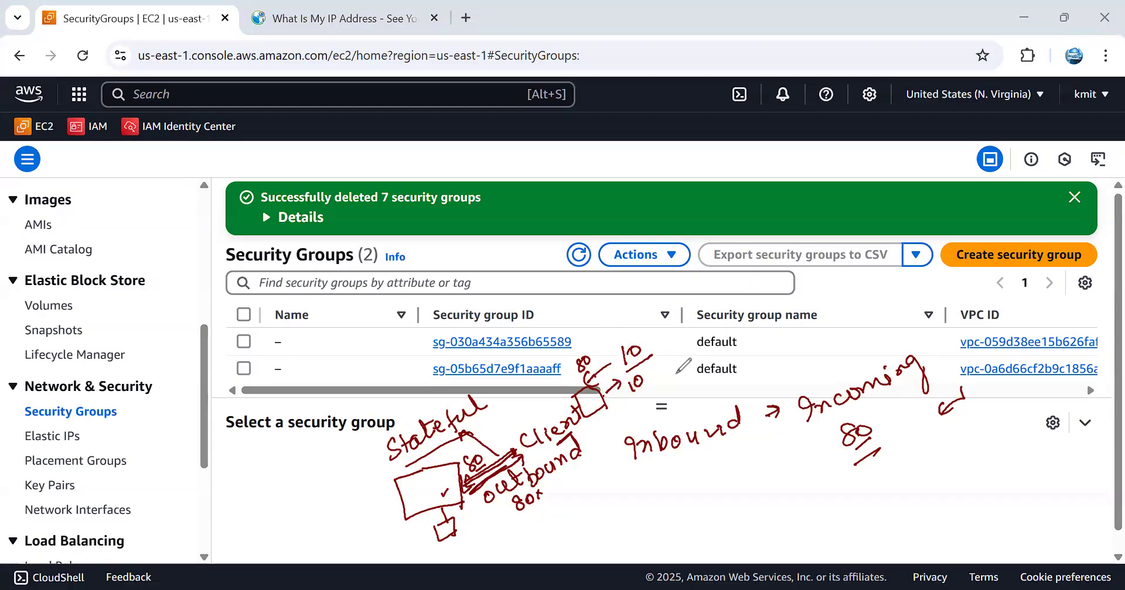
left_click_drag(621, 400, 649, 414)
left_click_drag(641, 411, 645, 421)
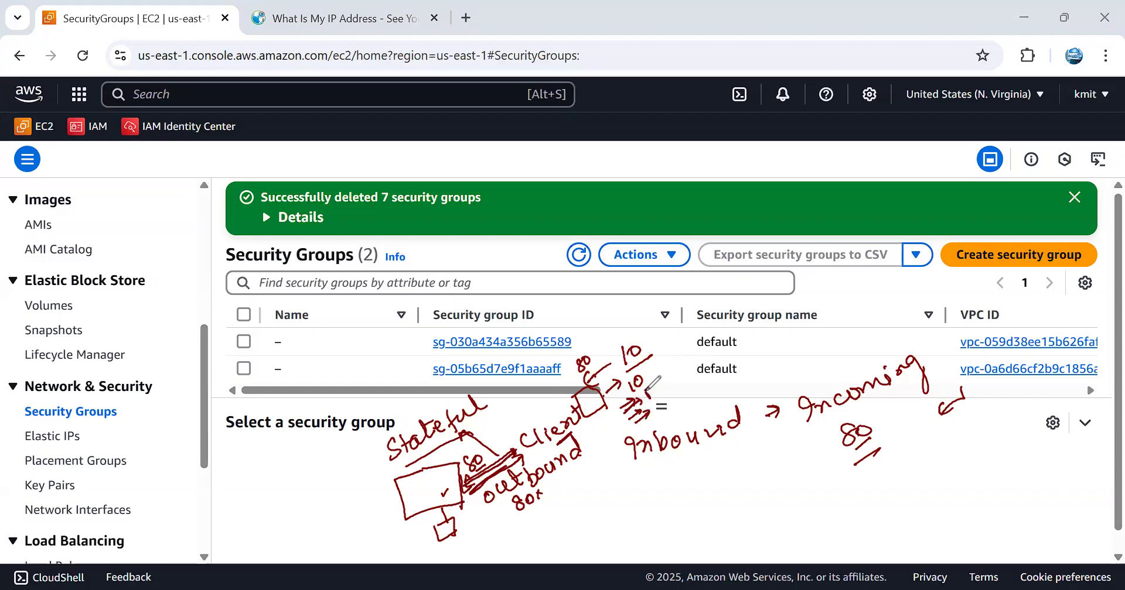
mouse_move(646, 391)
left_mouse_down()
mouse_move(672, 380)
mouse_move(661, 412)
mouse_move(683, 388)
mouse_move(701, 387)
left_mouse_up()
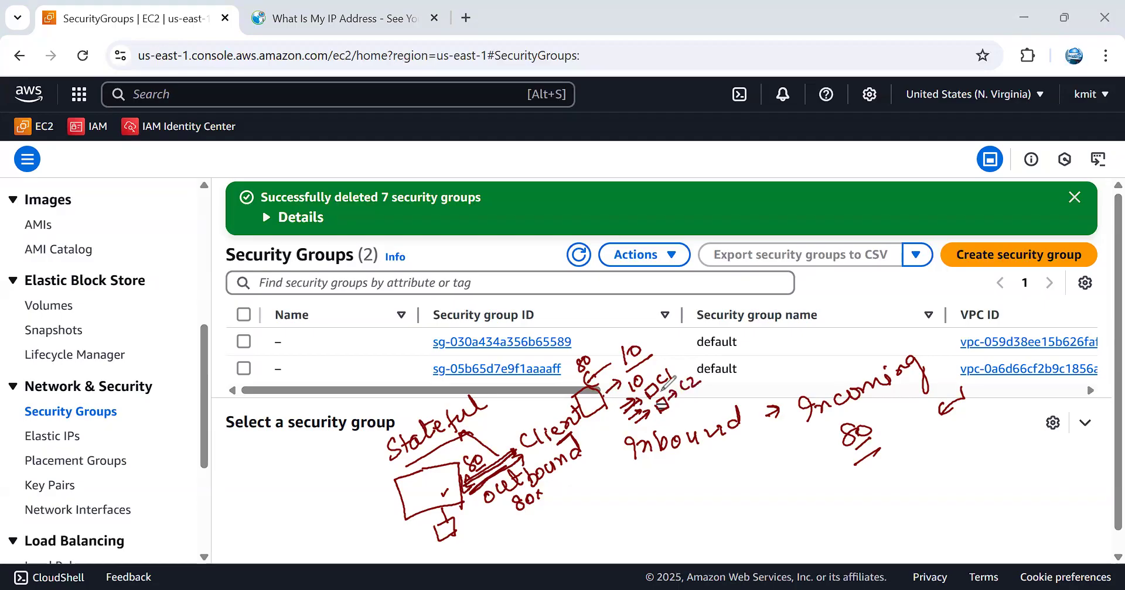
left_click_drag(365, 457, 379, 438)
key("e")
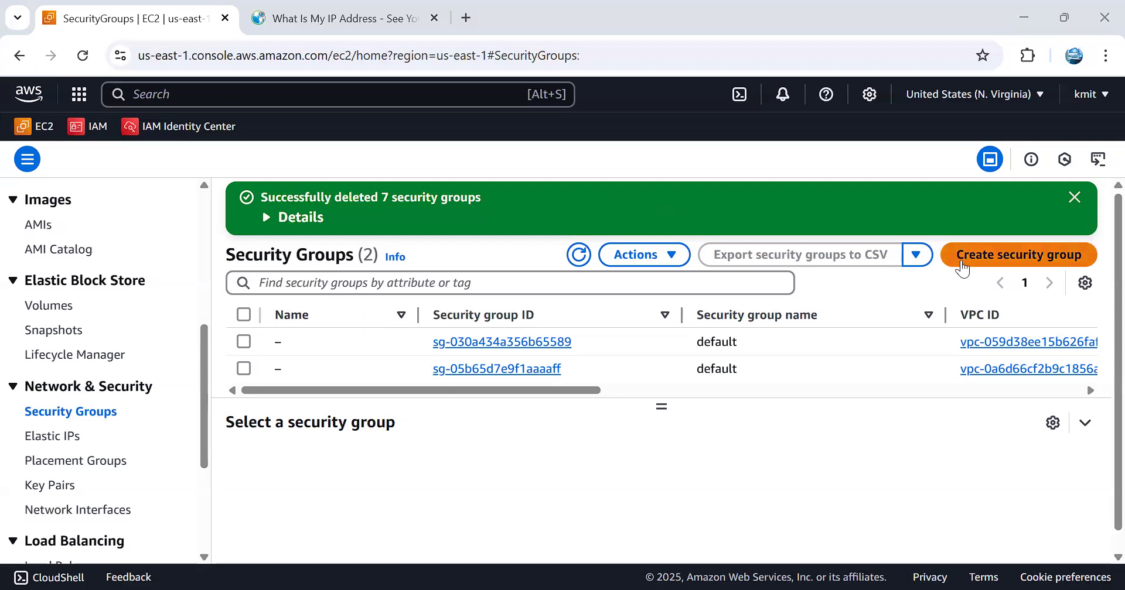
Step: Start creating a new security group and name it HTTP Only
left_click(963, 269)
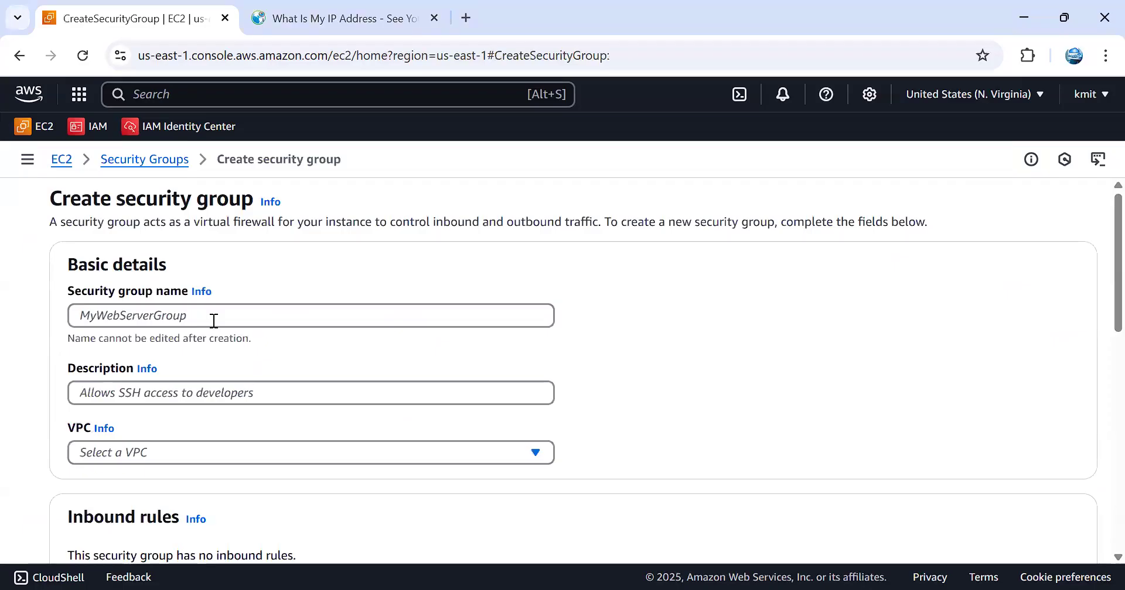
left_click(164, 323)
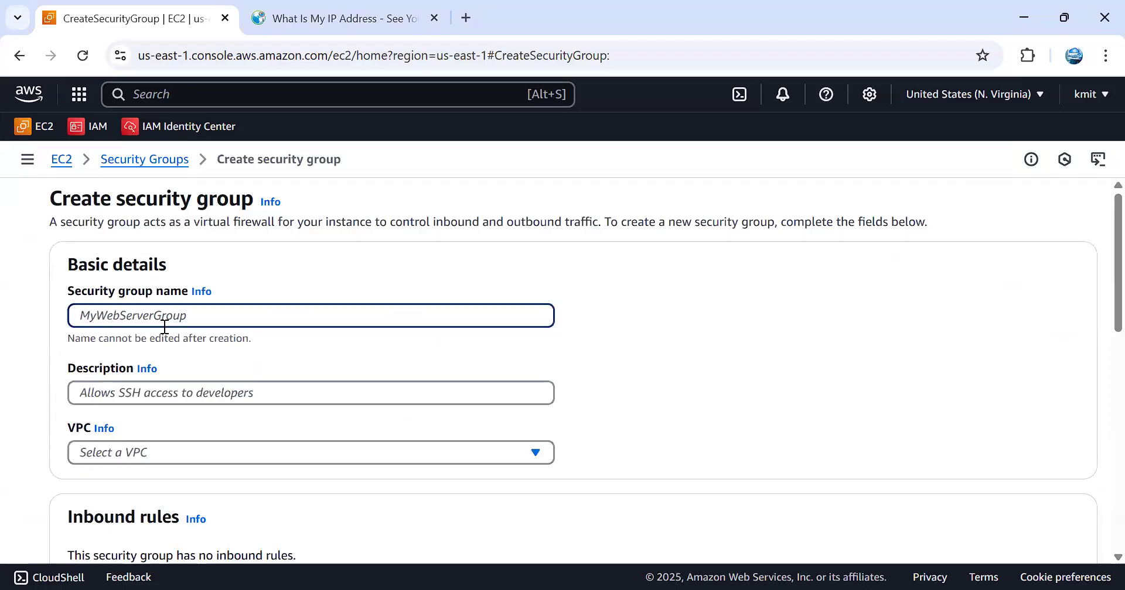
type("HTTP")
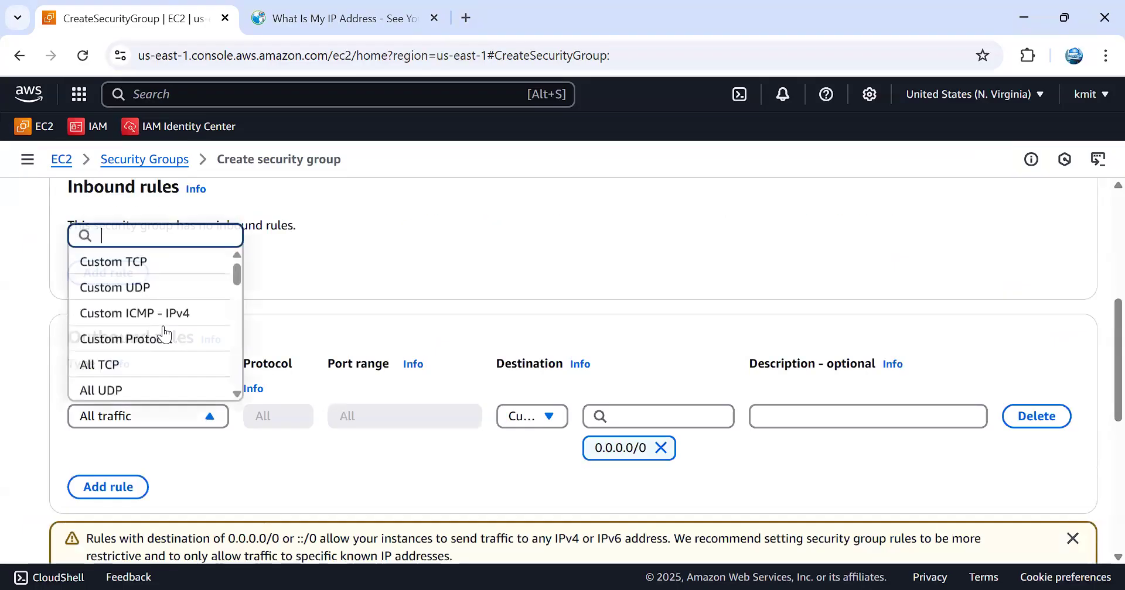
type("Only")
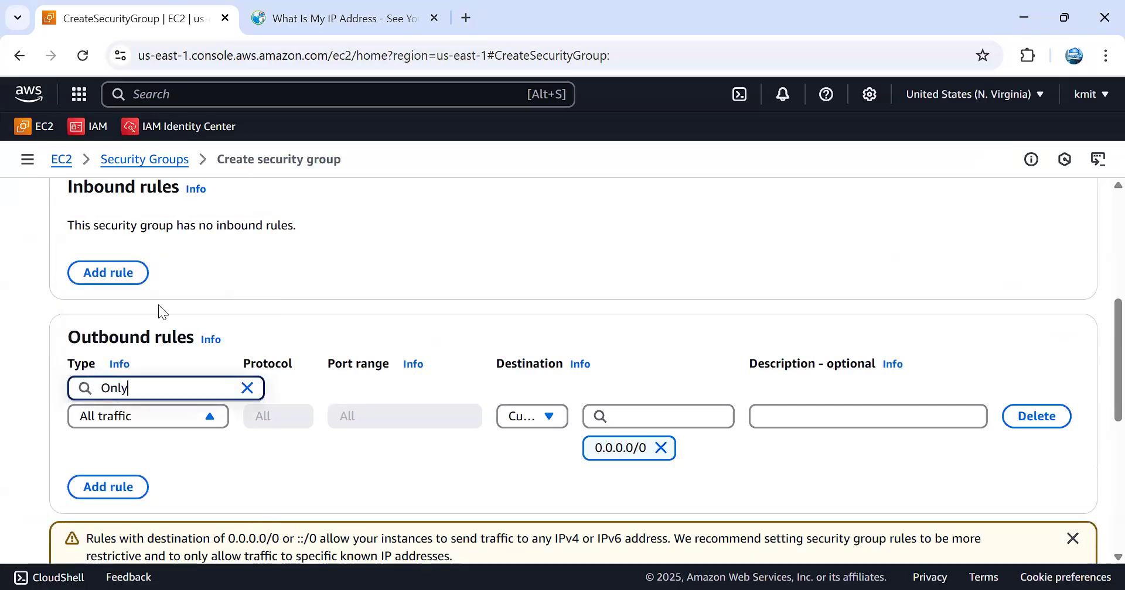
scroll(300, 330, "up", 5)
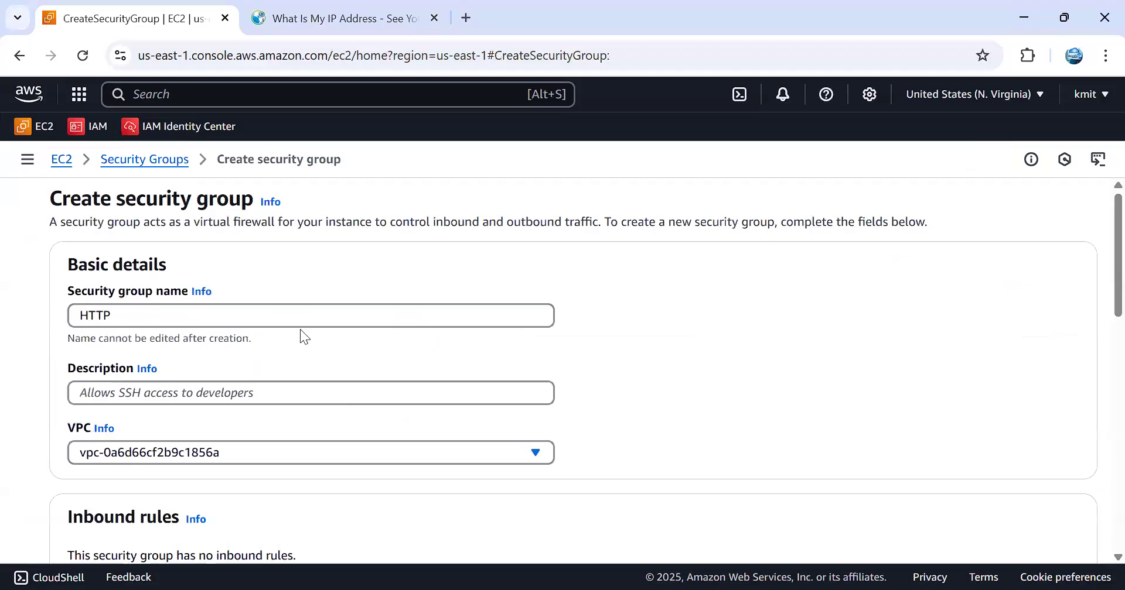
left_click(219, 314)
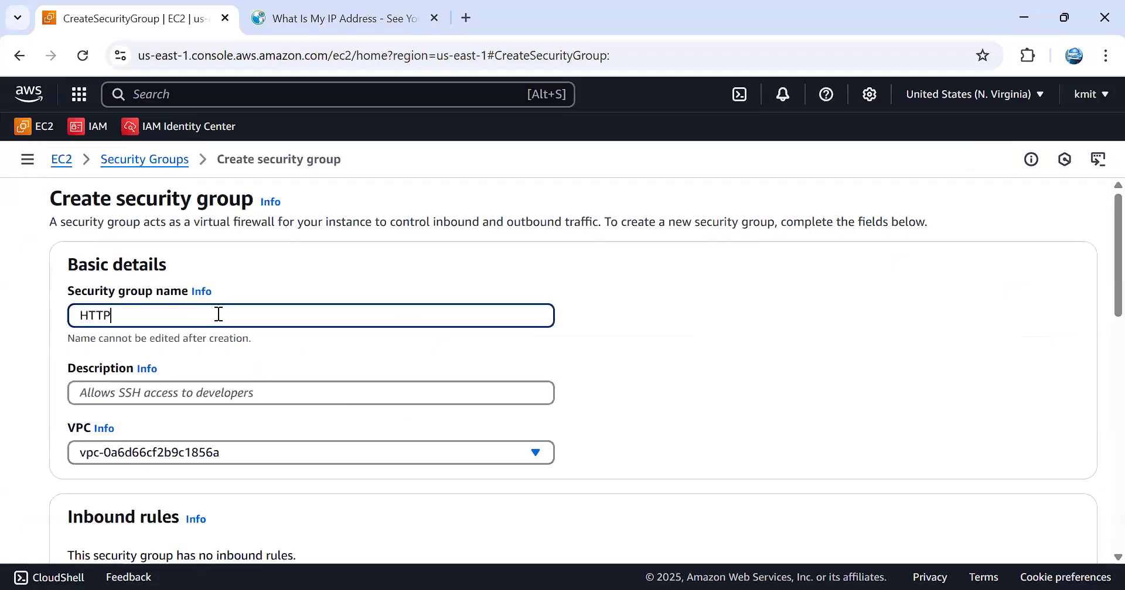
type("Only")
Step: Enter the description Opening Port 80 for the security group and choose the default VPC, 172.31.0.0/16
left_click(207, 398)
type("O")
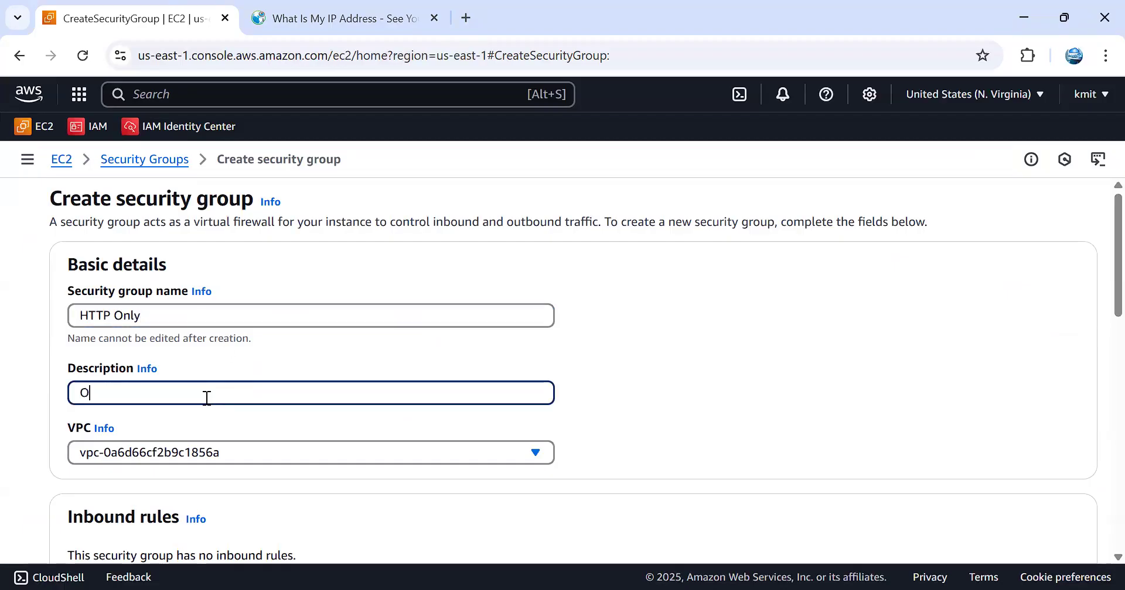
type("pening Port 80")
scroll(251, 491, "down", 2)
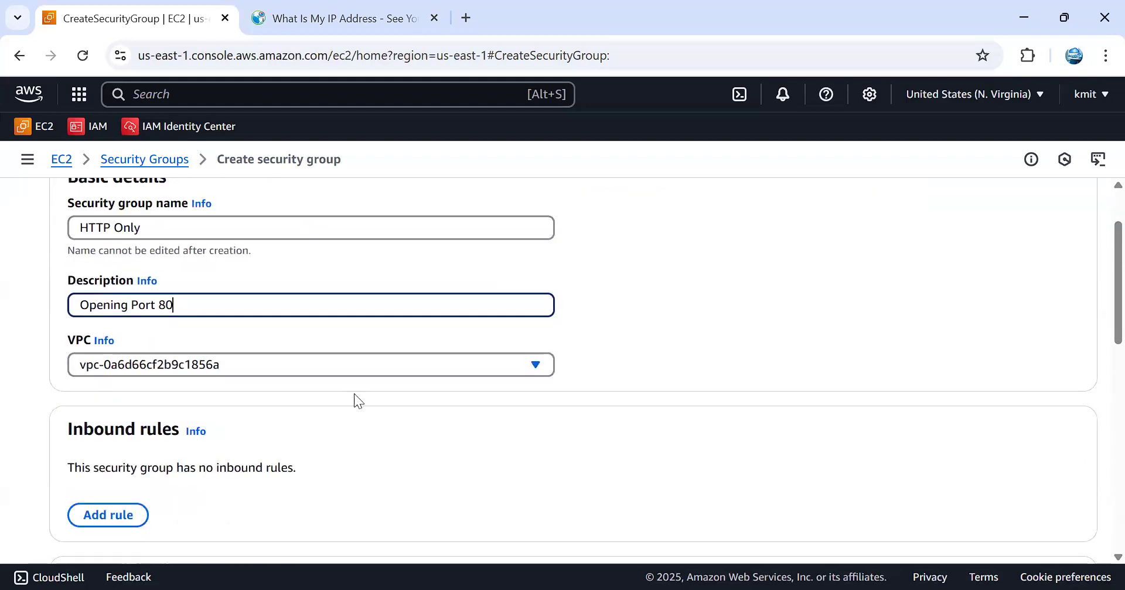
left_click(506, 373)
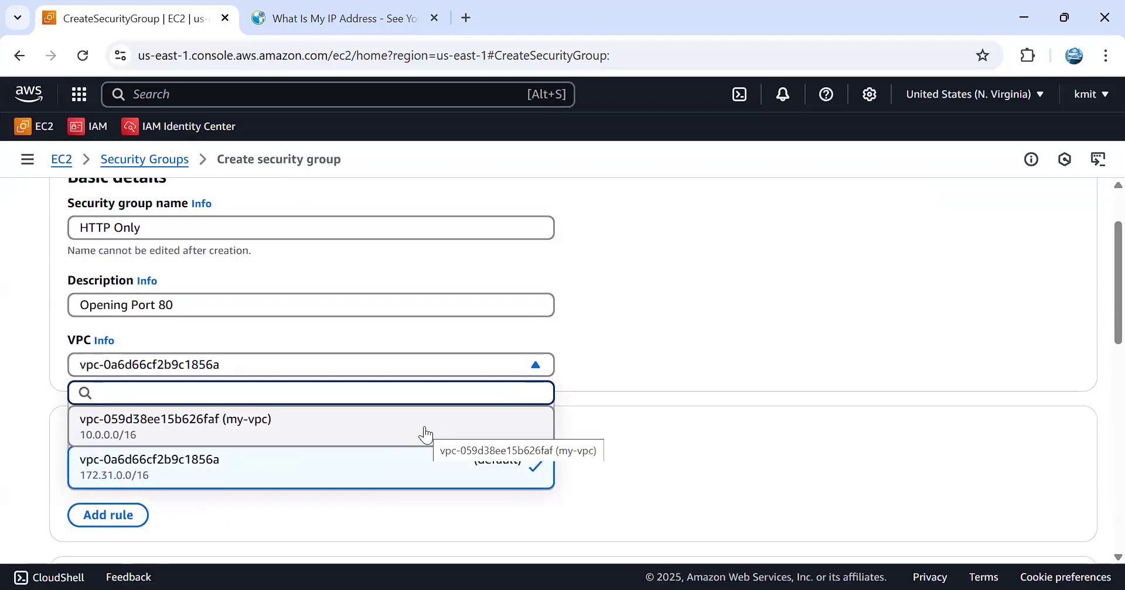
left_click(436, 478)
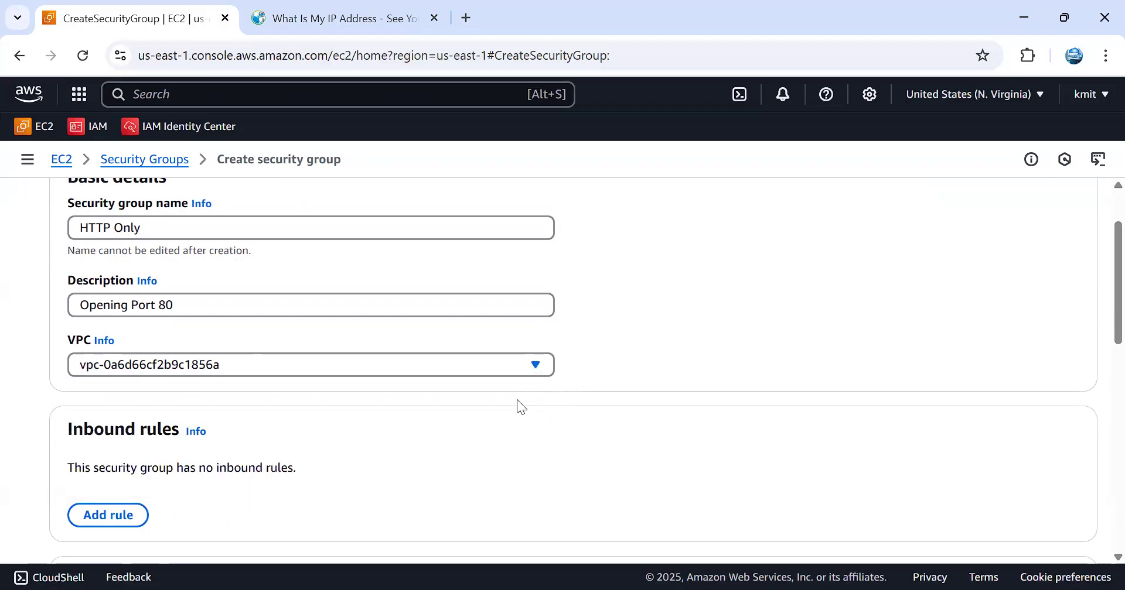
Step: Add an inbound rule for port 80, looking through the available rule types but keeping Custom TCP
scroll(431, 413, "down", 3)
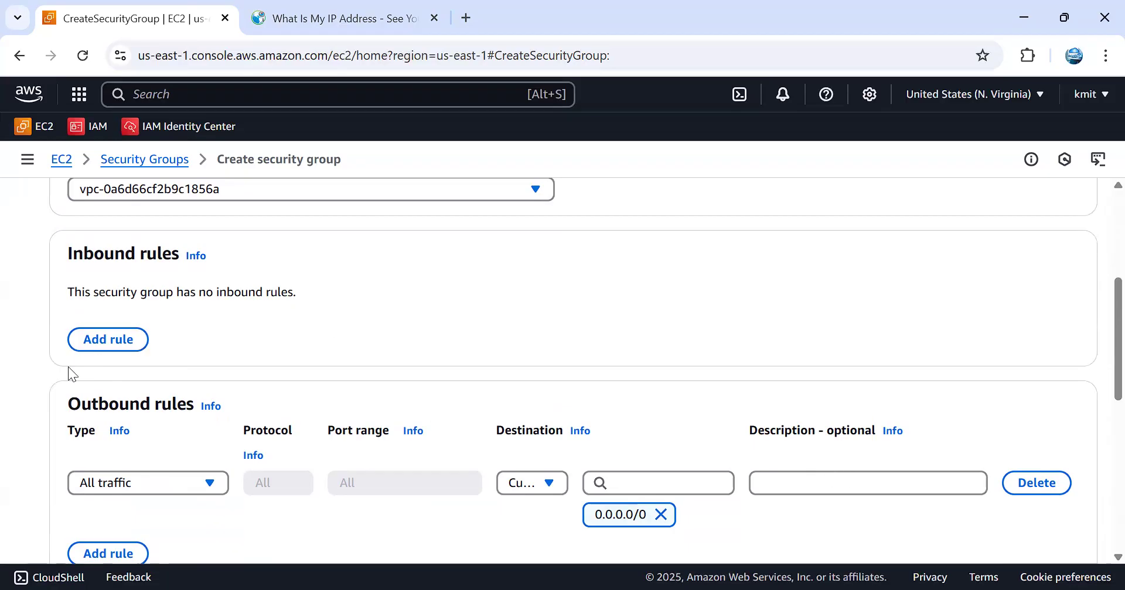
left_click(88, 345)
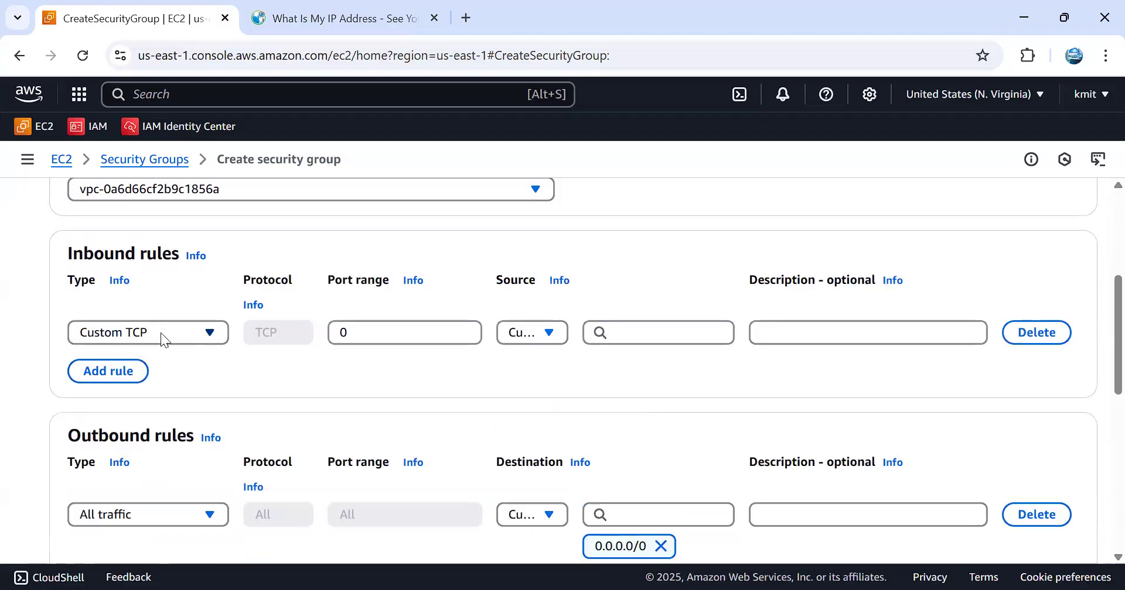
left_click_drag(359, 334, 327, 329)
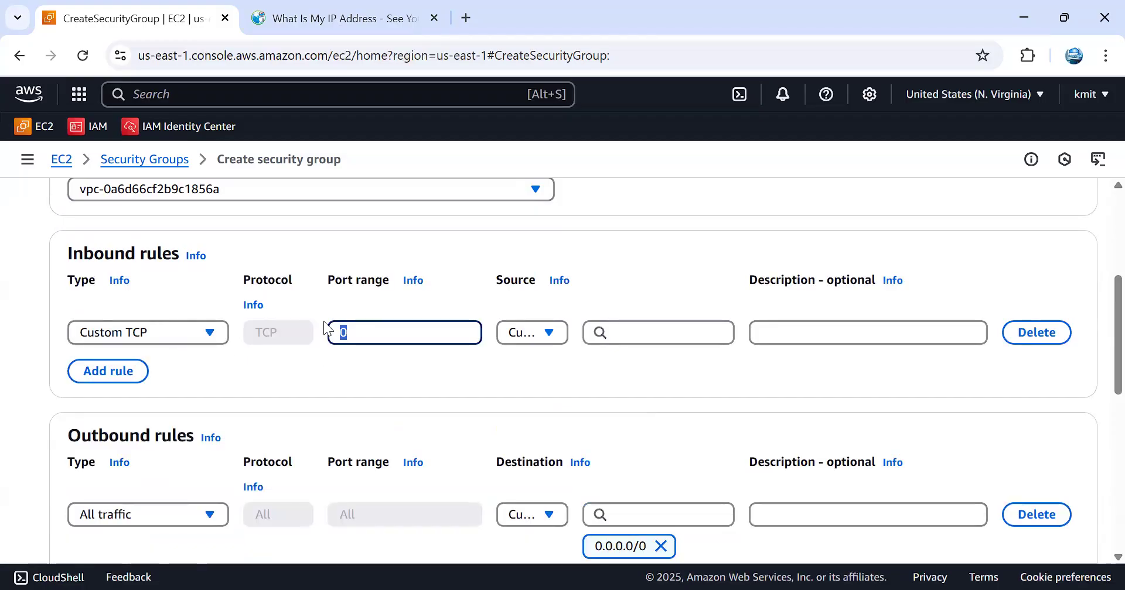
type("80")
left_click(215, 334)
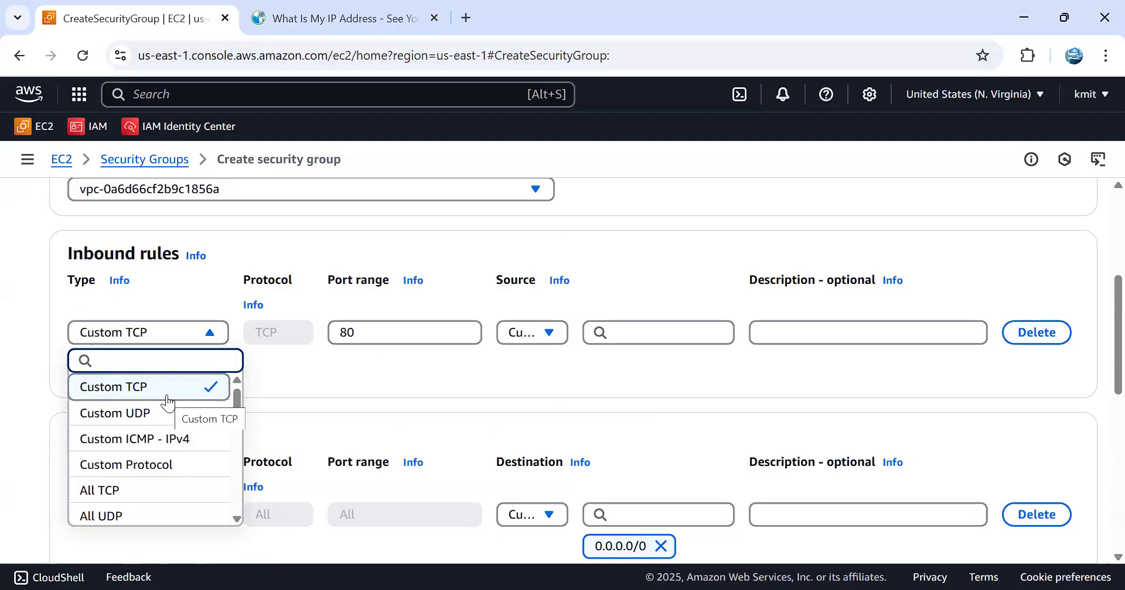
scroll(180, 482, "down", 3)
scroll(180, 482, "down", 3)
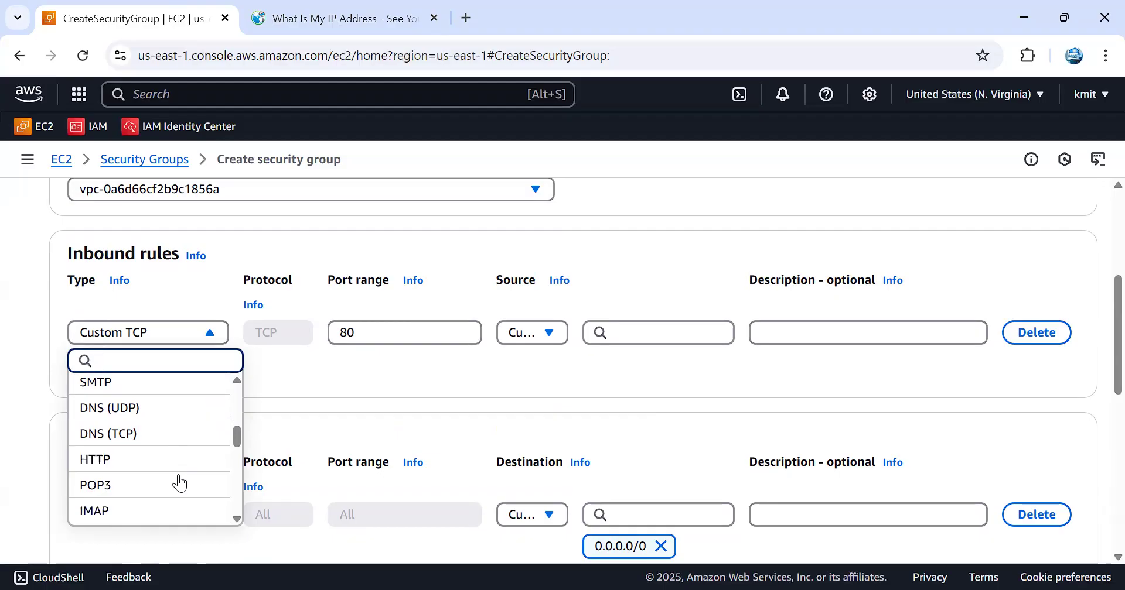
scroll(180, 484, "down", 3)
left_click(414, 377)
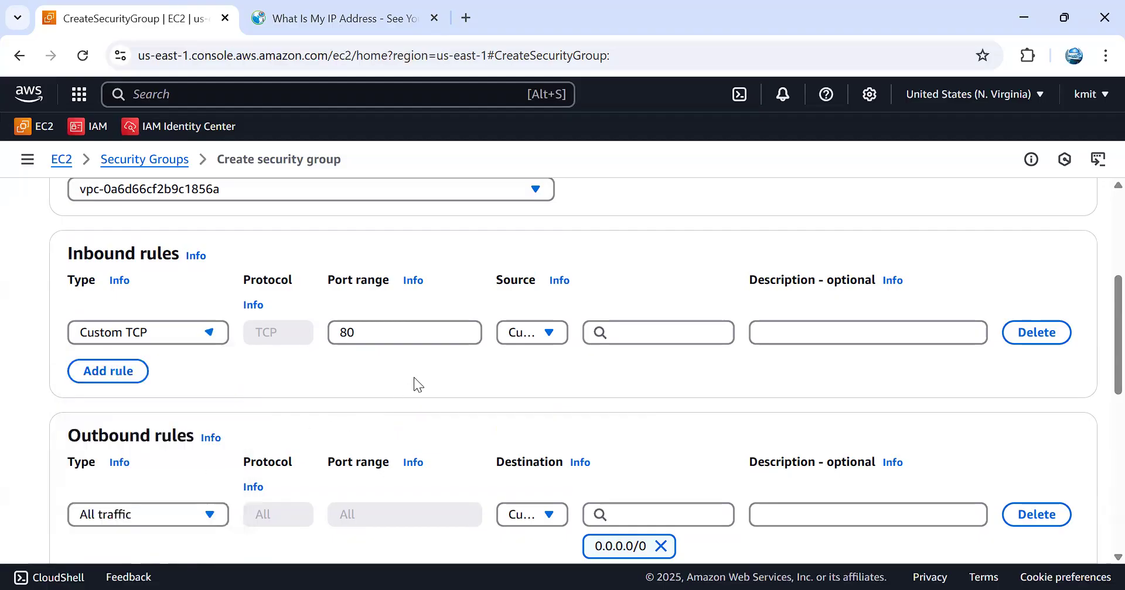
Step: Try Anywhere-IPv4 and Anywhere-IPv6 as the source of the port 80 inbound rule
left_click(548, 334)
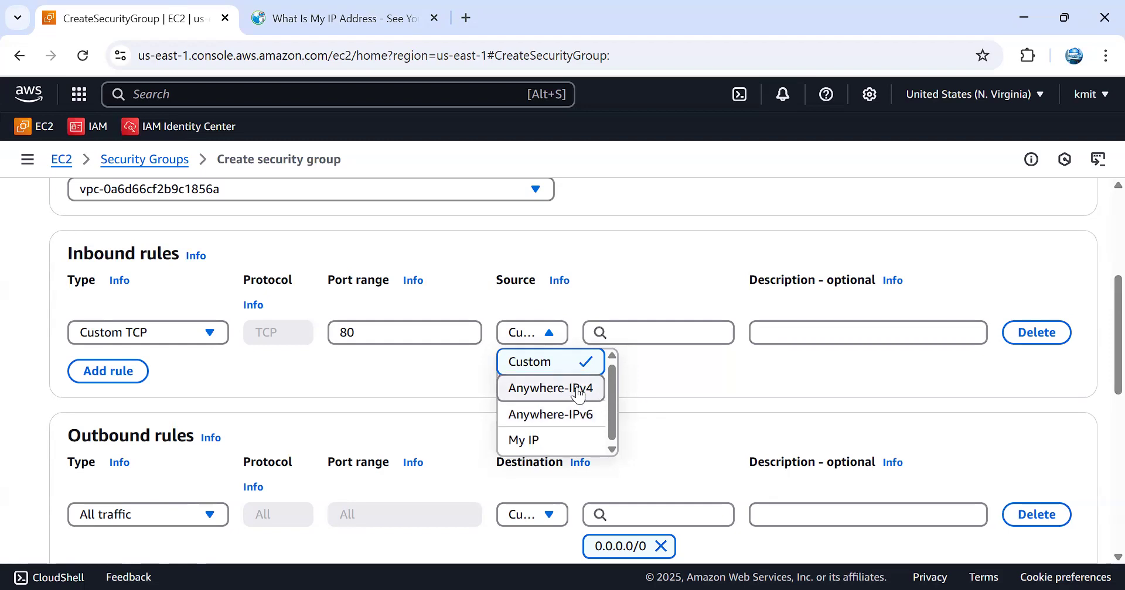
left_click(577, 389)
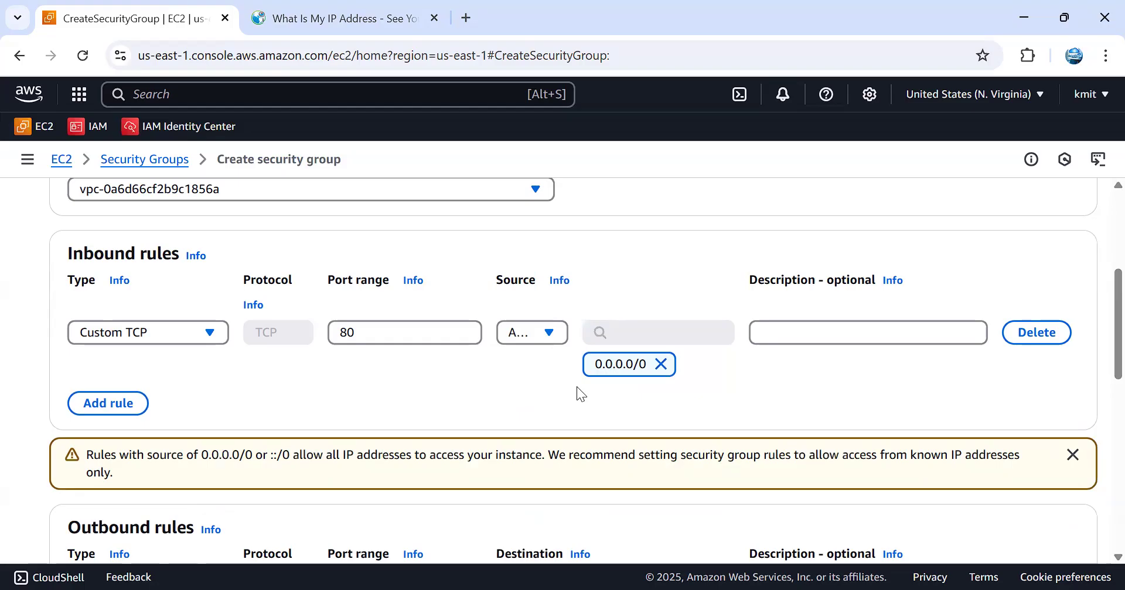
left_click(553, 336)
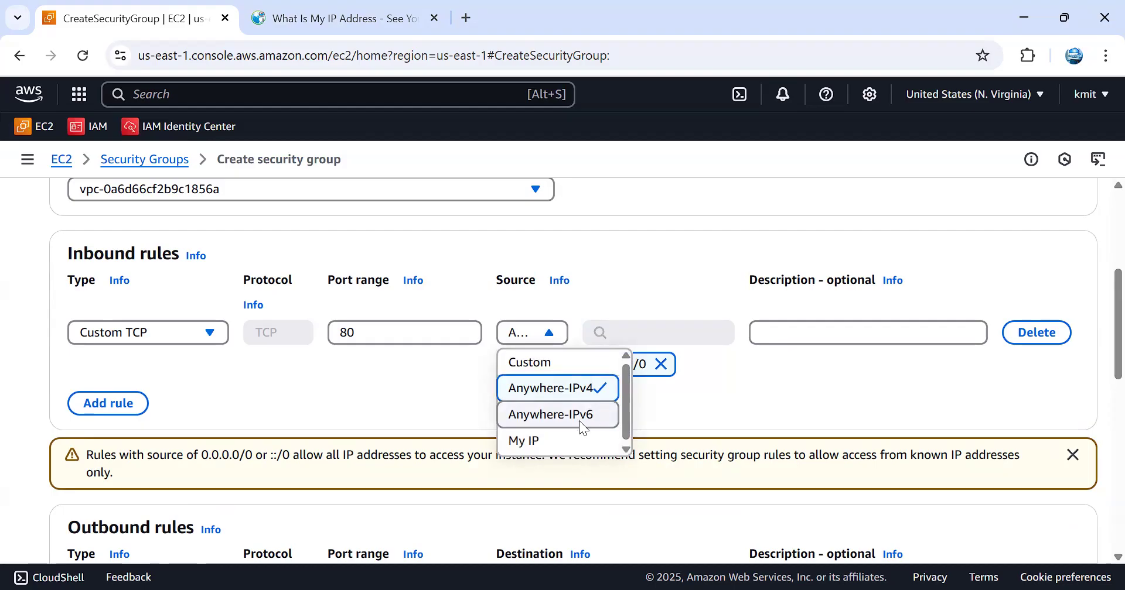
left_click(577, 423)
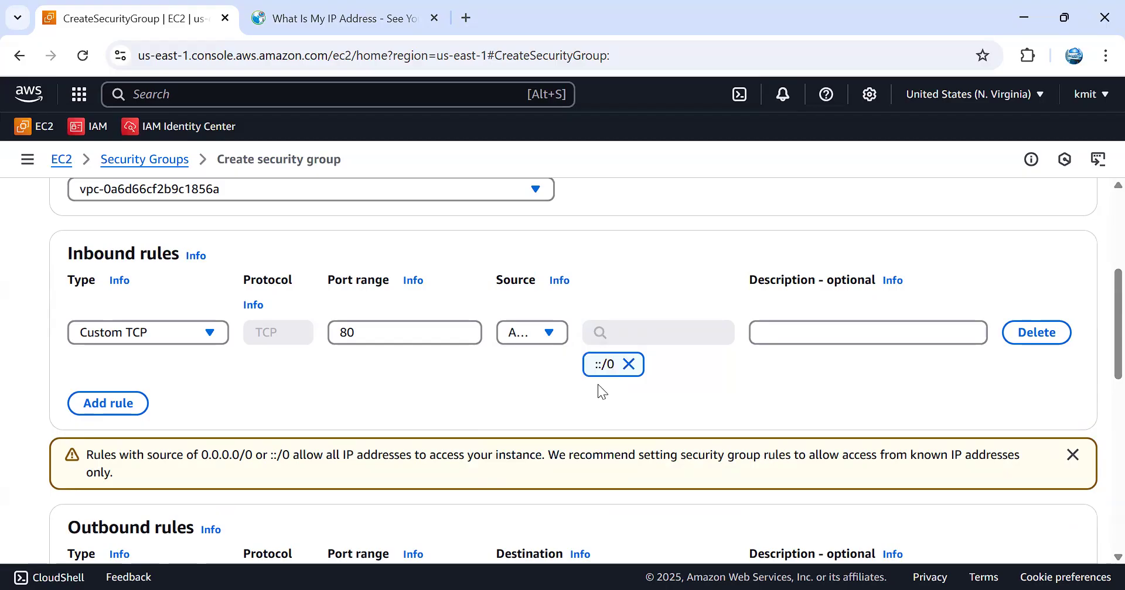
Step: Set the port 80 inbound rule's source to My IP and check the public IPv4 address on whatismyipaddress.com, declining its notification offer
left_click(555, 329)
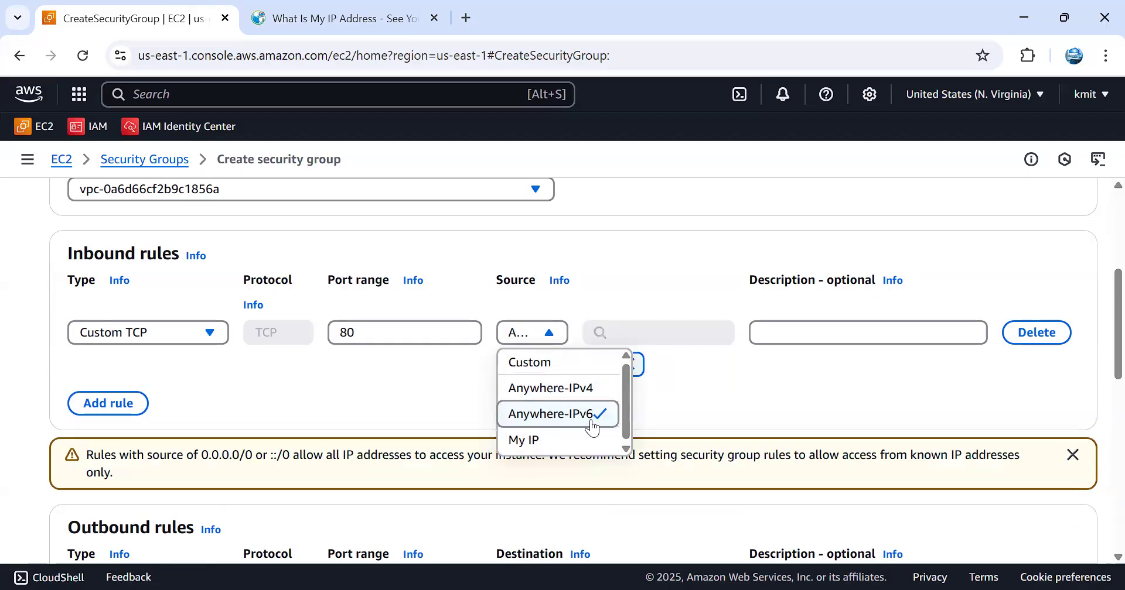
left_click(572, 444)
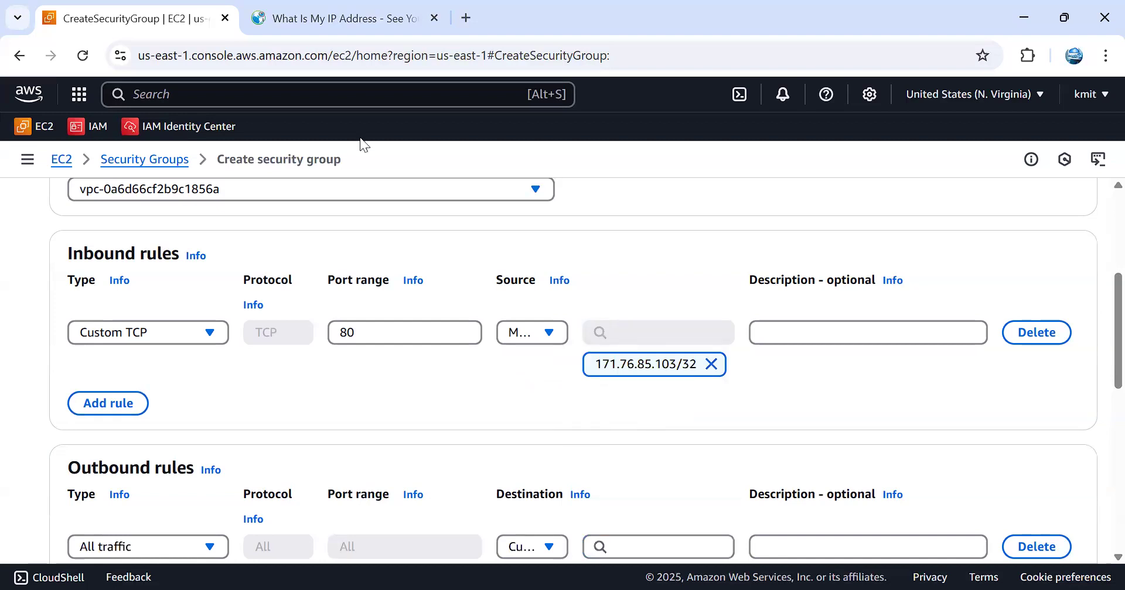
left_click(364, 16)
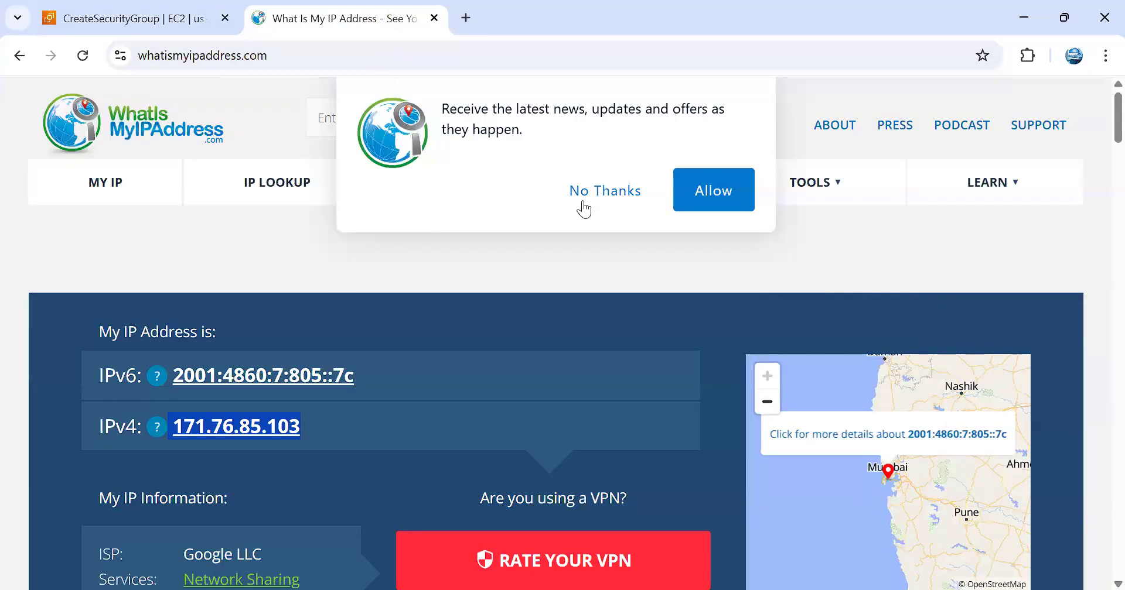
left_click(610, 202)
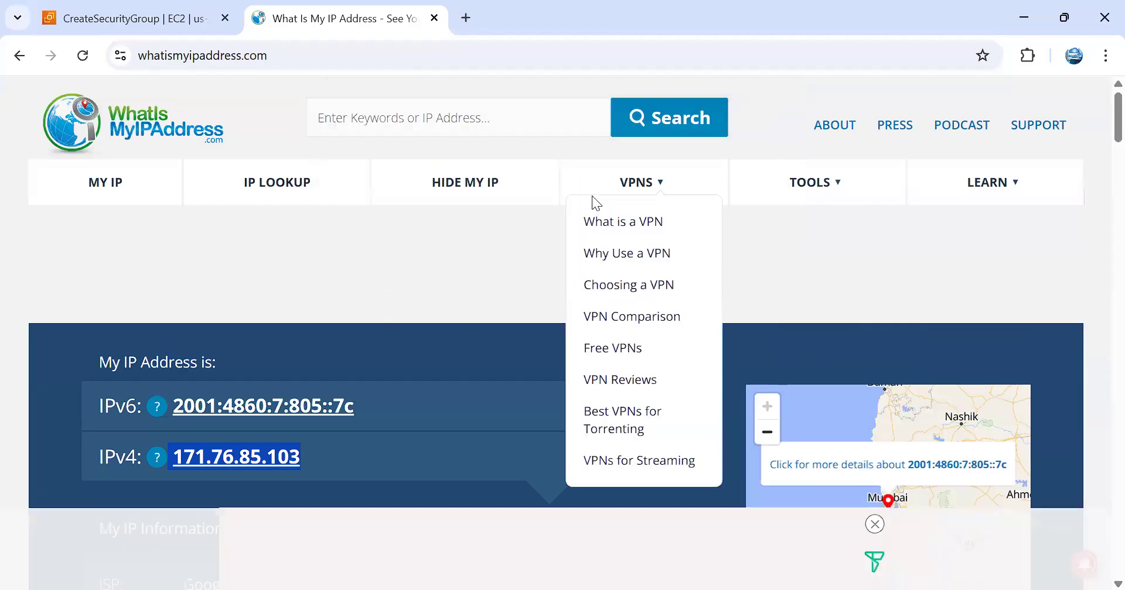
Step: Reload whatismyipaddress.com to recheck the public IPv6 and IPv4 addresses
left_click(328, 55)
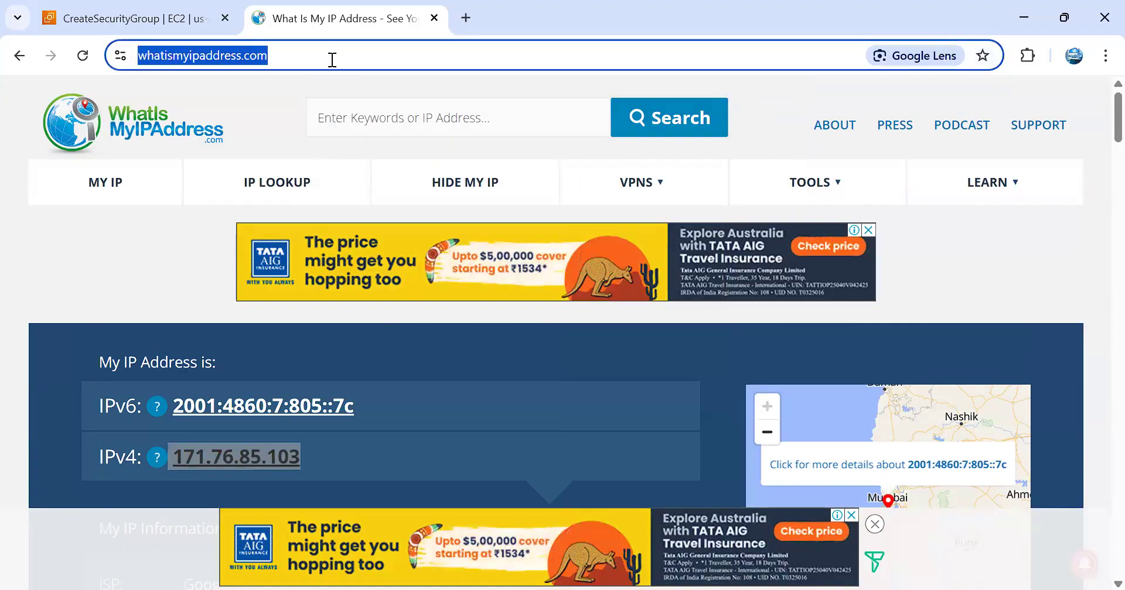
left_click(326, 191)
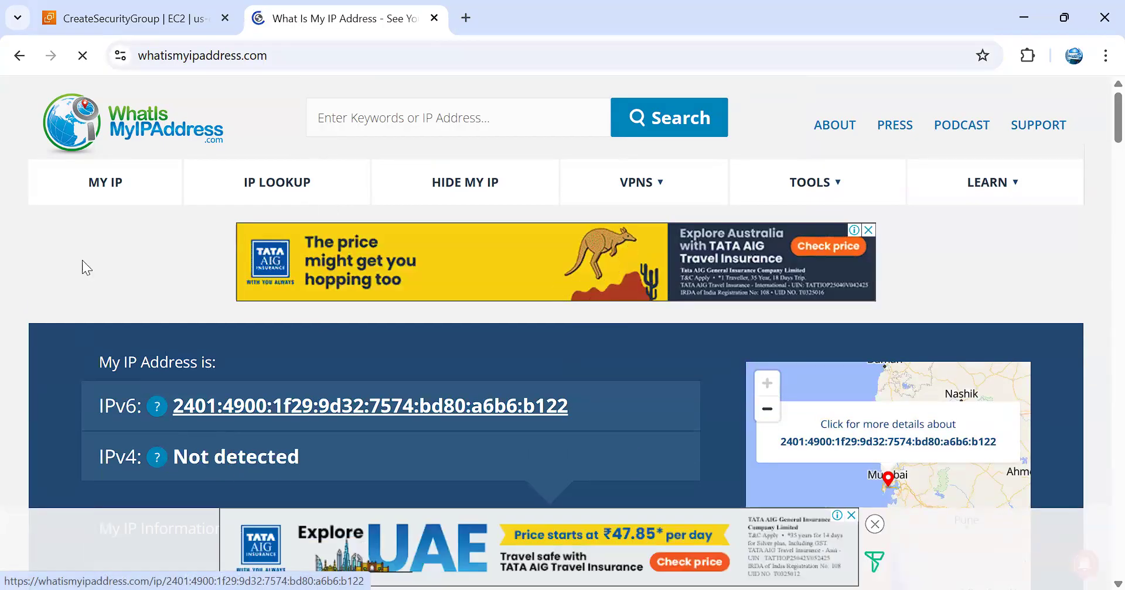
left_click(451, 50)
key("Return")
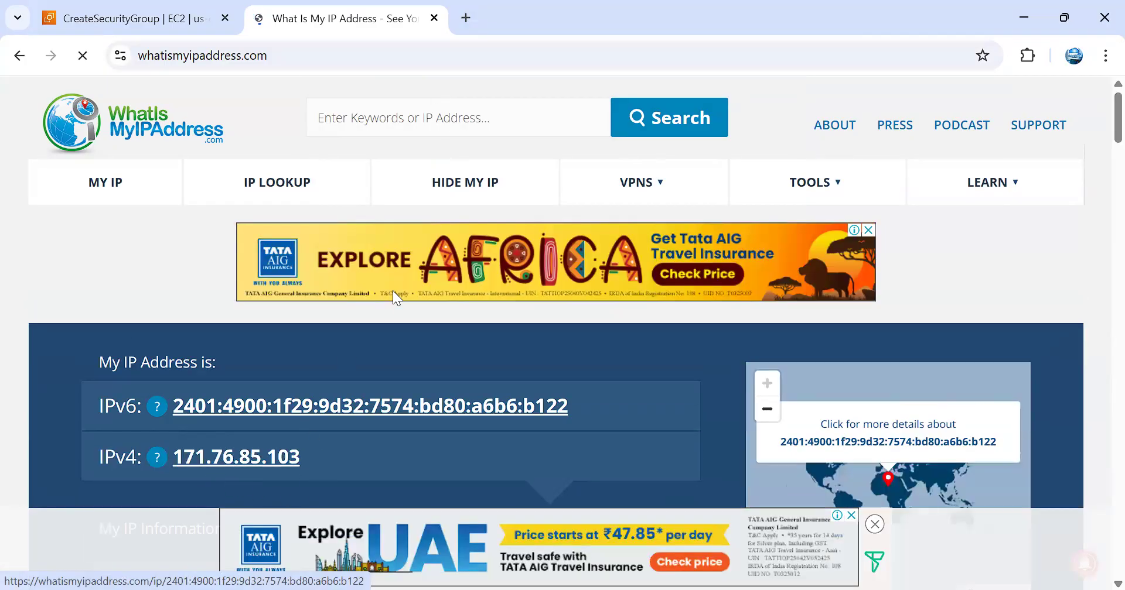
Step: Return to the AWS console and set the inbound rule's type to HTTP and its source to Anywhere-IPv4
left_click(159, 23)
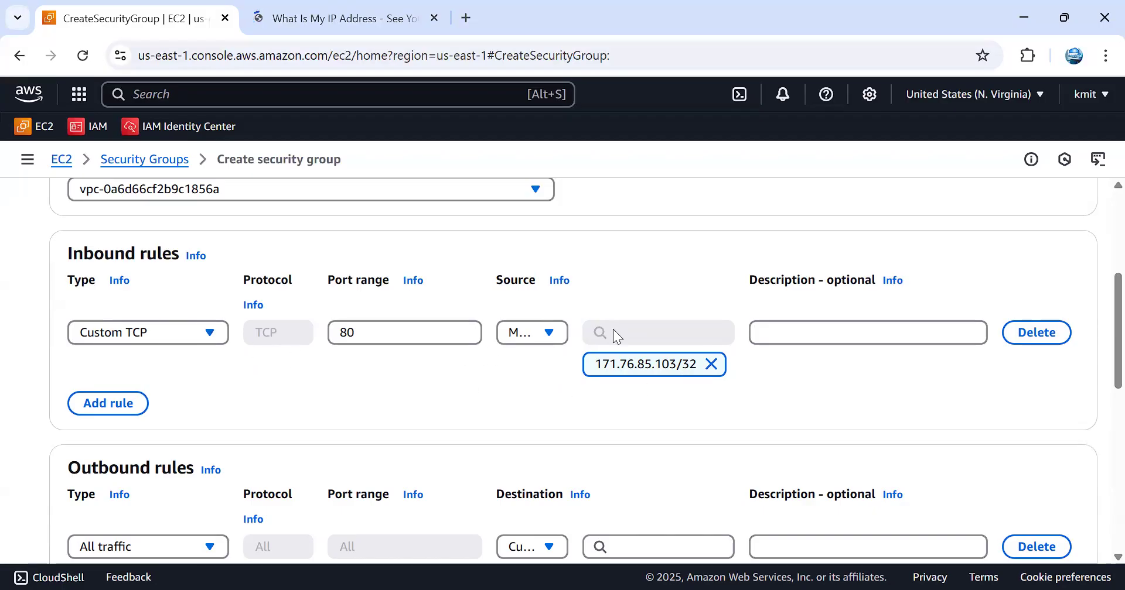
left_click(193, 338)
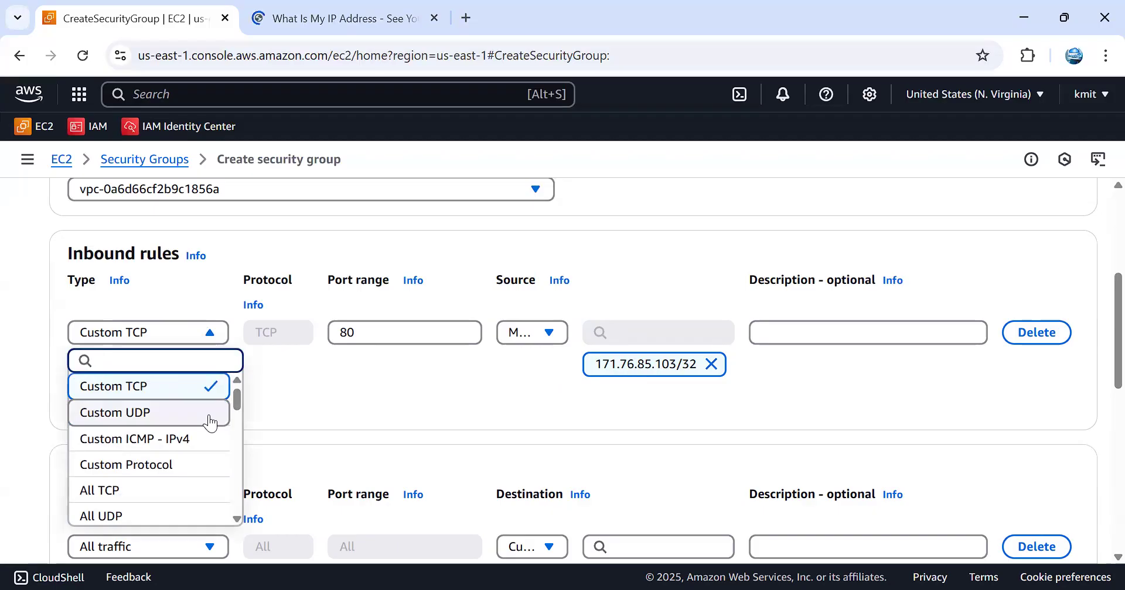
scroll(210, 421, "down", 5)
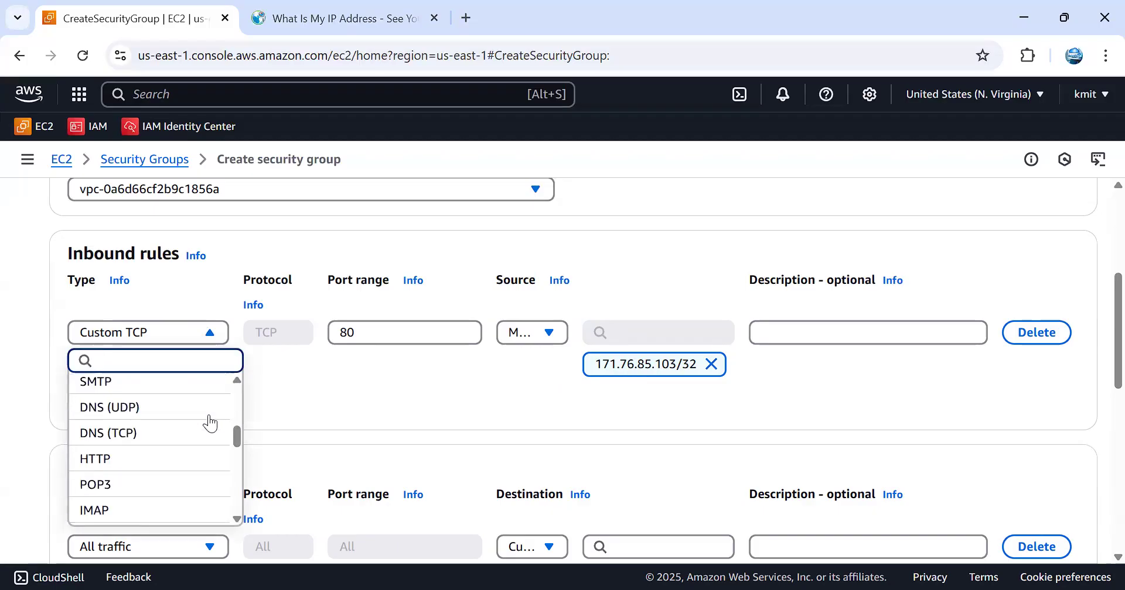
left_click(98, 463)
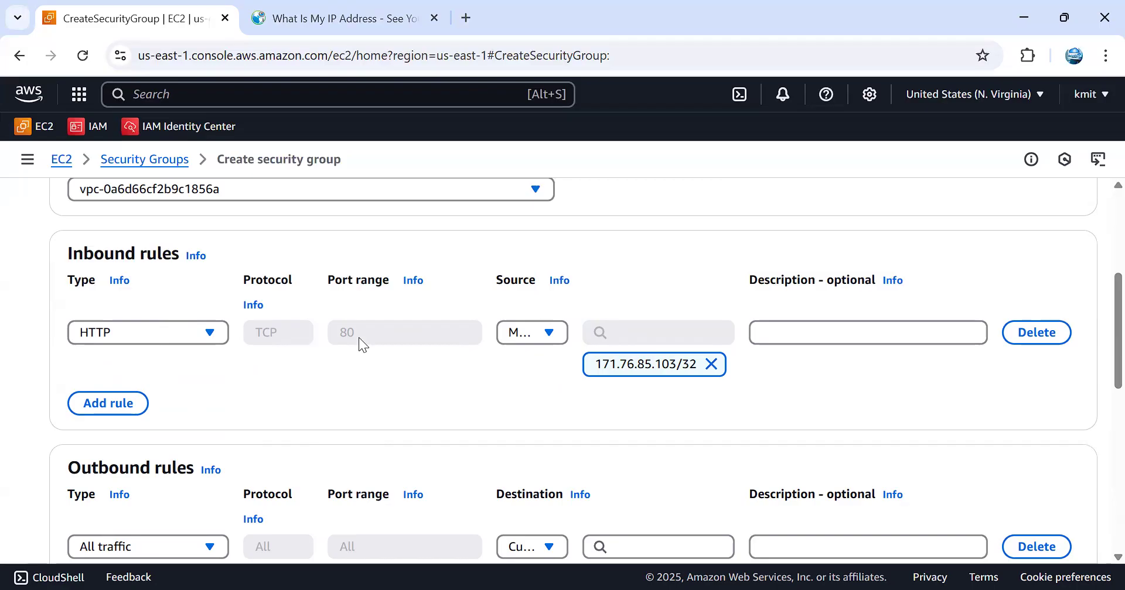
left_click(545, 333)
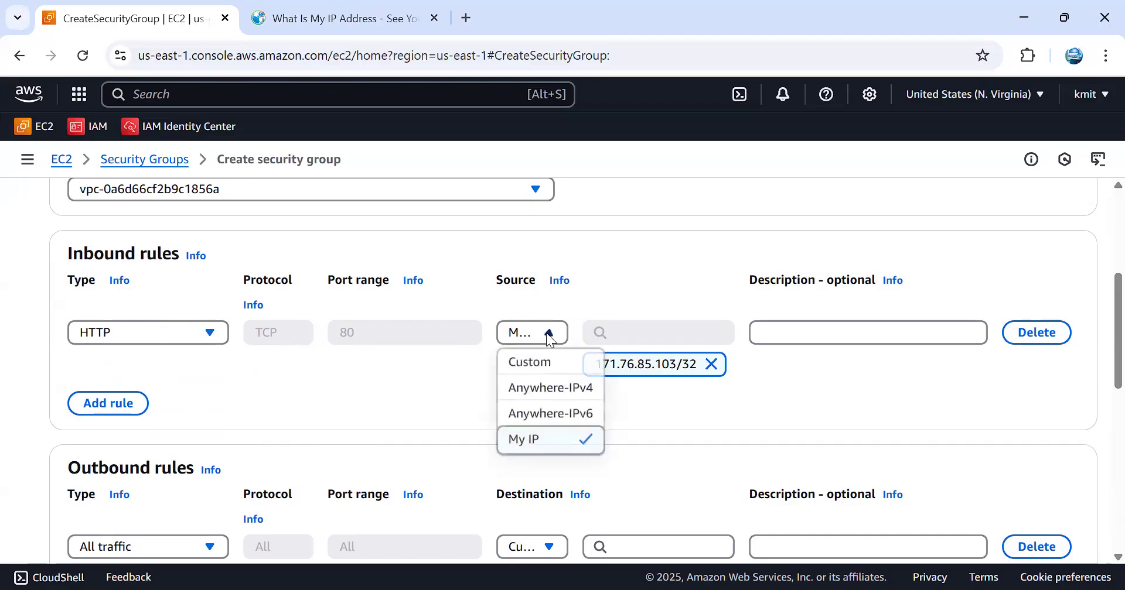
left_click(534, 389)
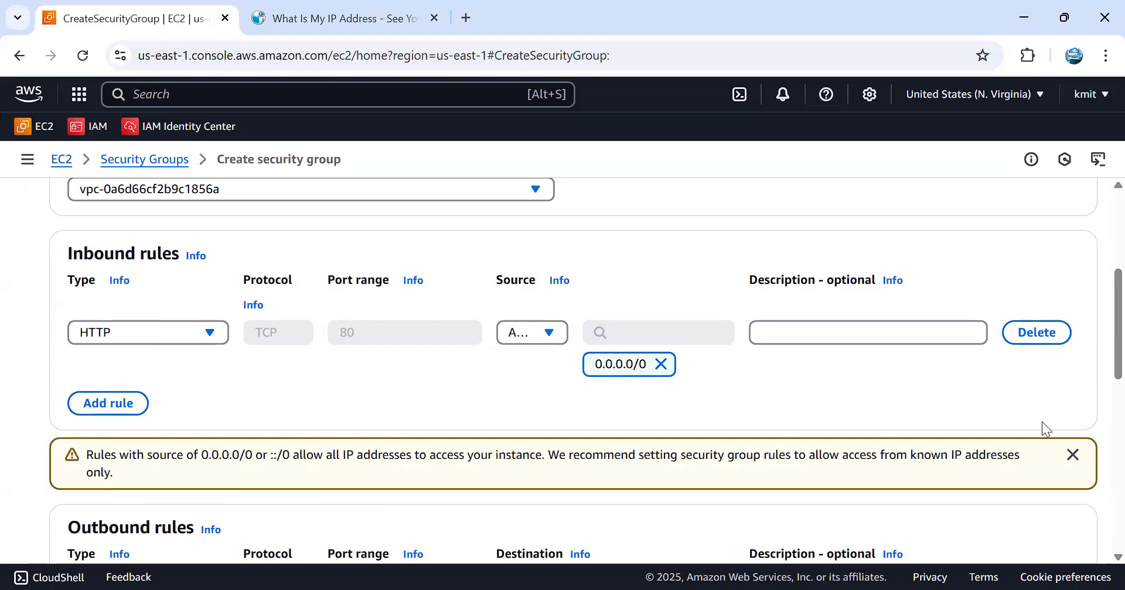
Step: Delete the default All traffic rule from the security group's outbound rules
scroll(250, 386, "down", 2)
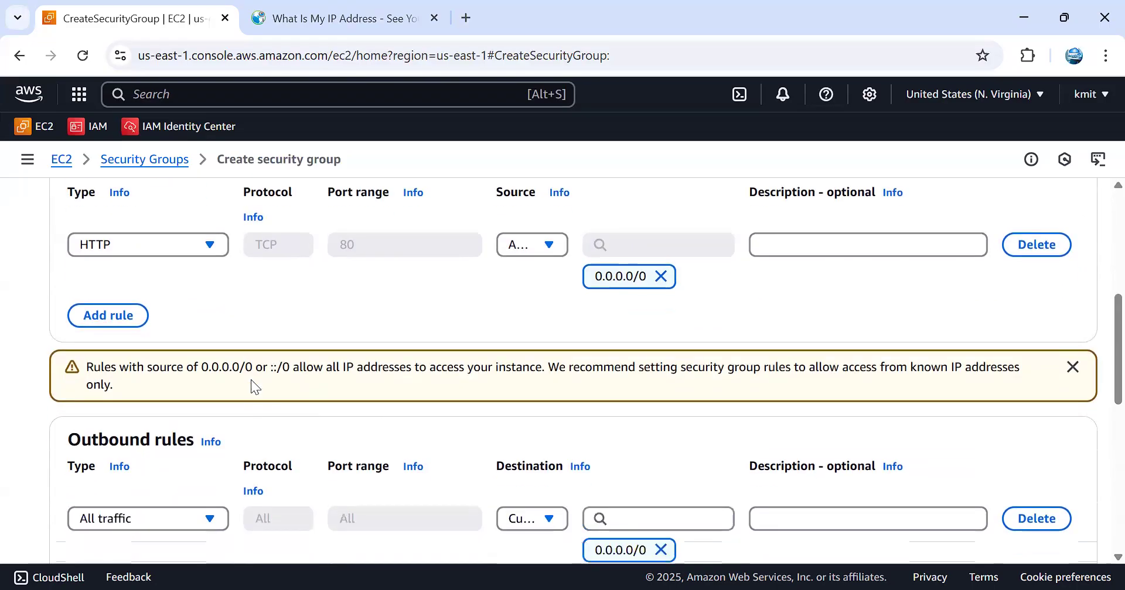
scroll(250, 380, "down", 2)
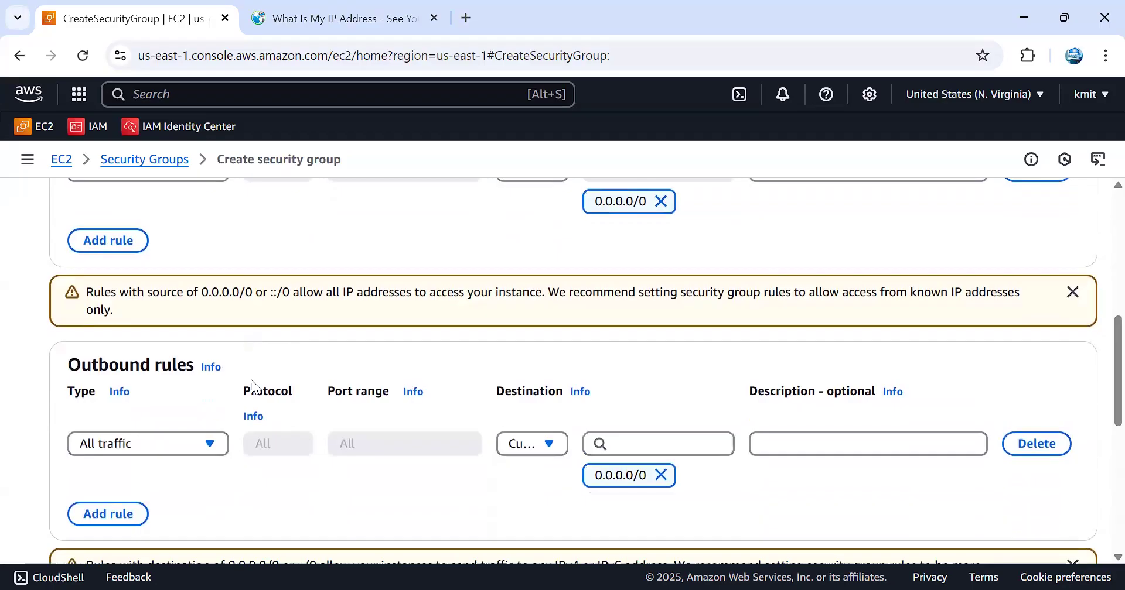
scroll(251, 379, "up", 4)
scroll(497, 382, "down", 3)
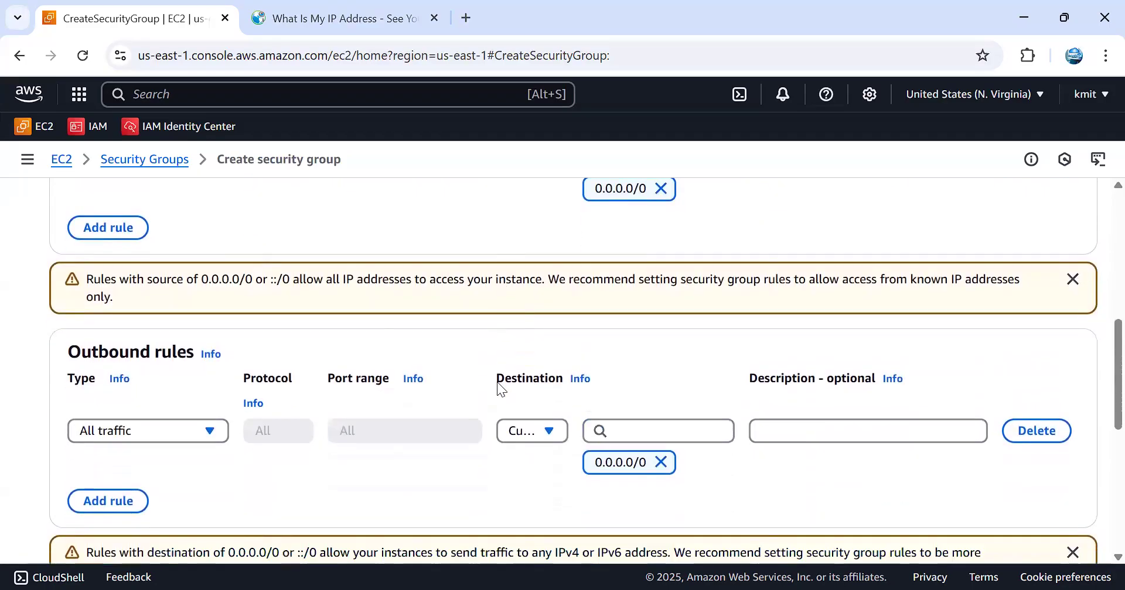
scroll(478, 377, "down", 2)
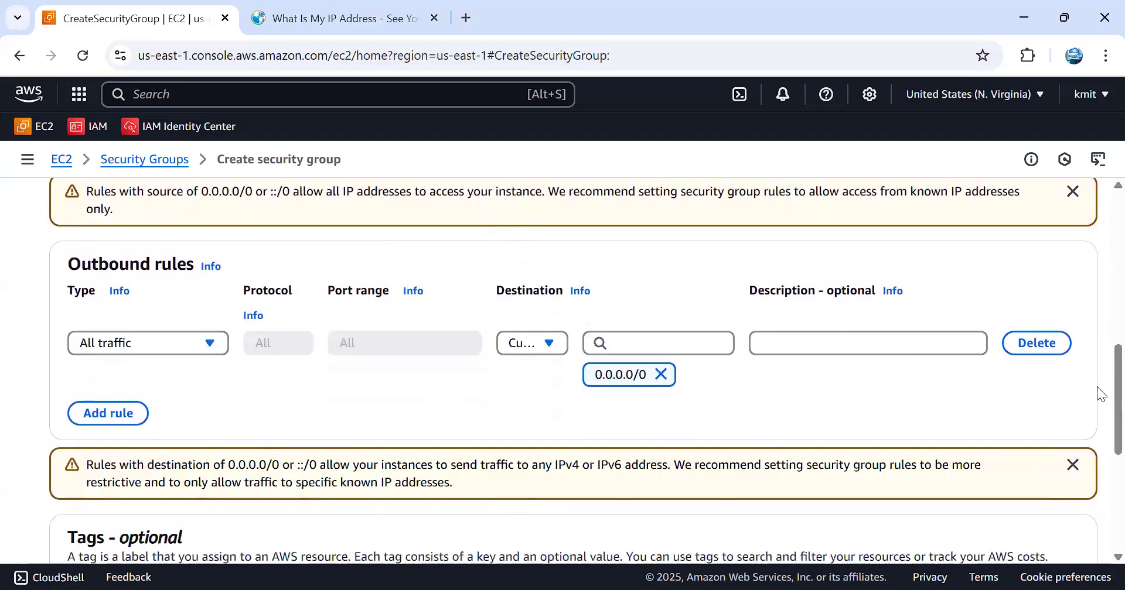
left_click(1048, 345)
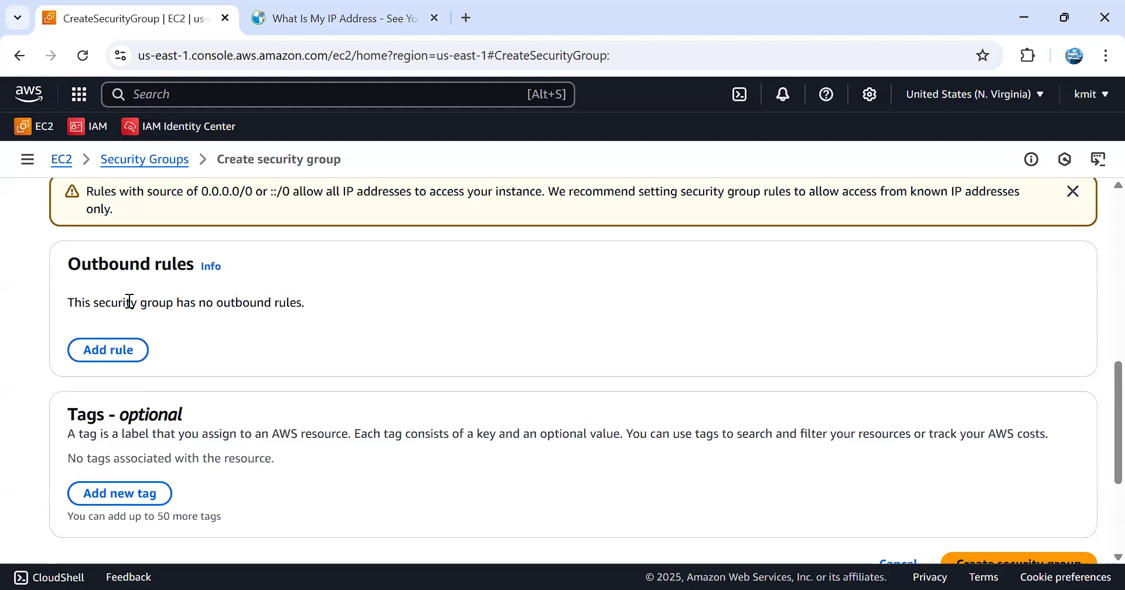
Step: Add an outbound rule of type All traffic with Anywhere-IPv4 as its destination
left_click(124, 351)
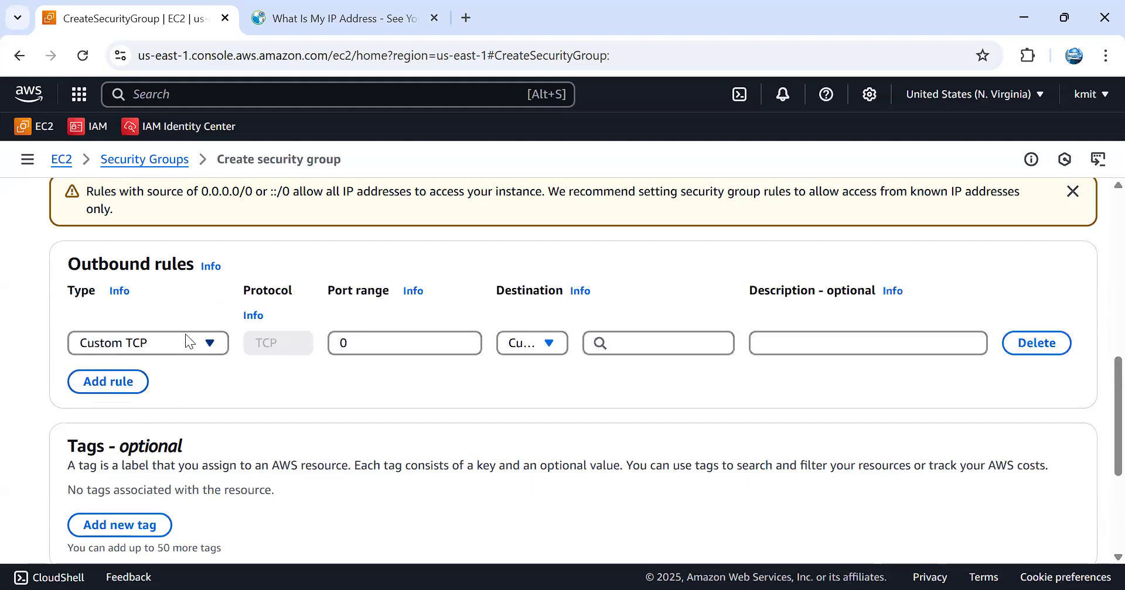
left_click(204, 347)
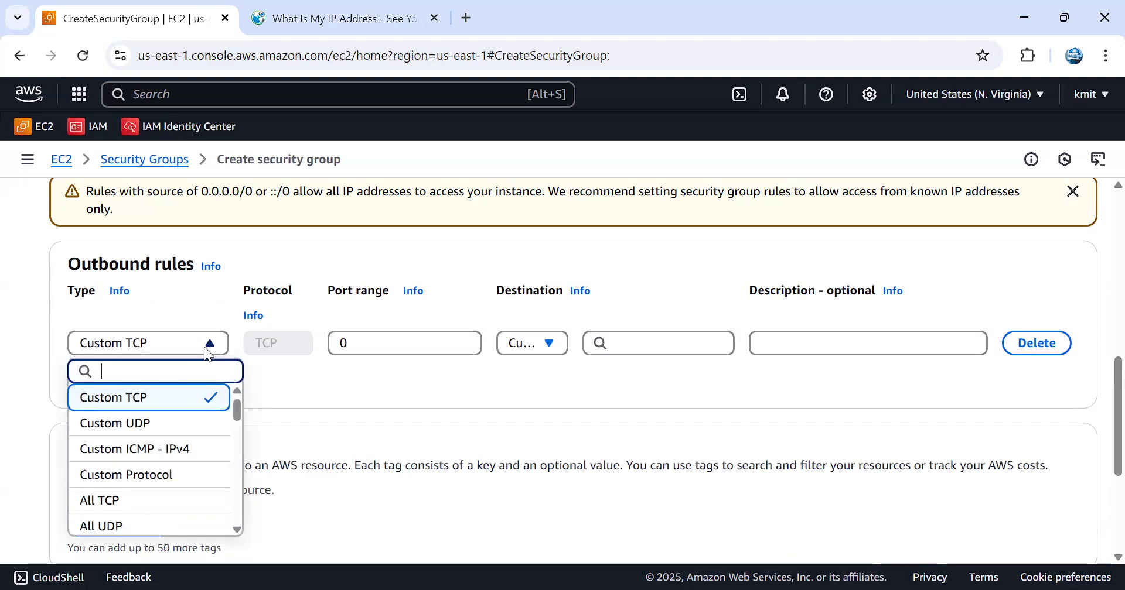
scroll(204, 451, "down", 3)
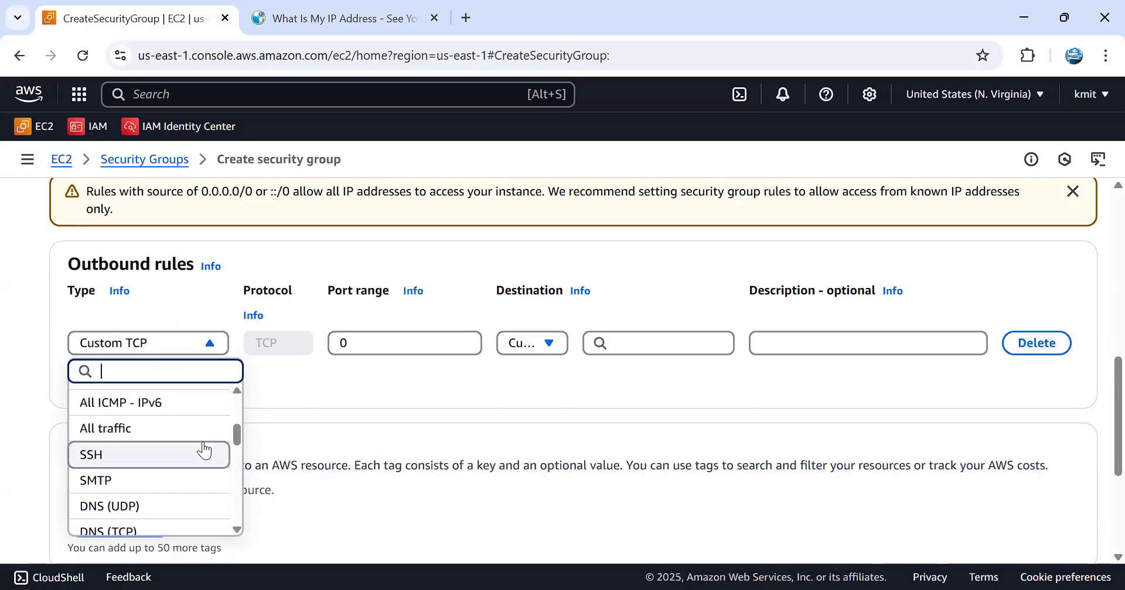
left_click(189, 428)
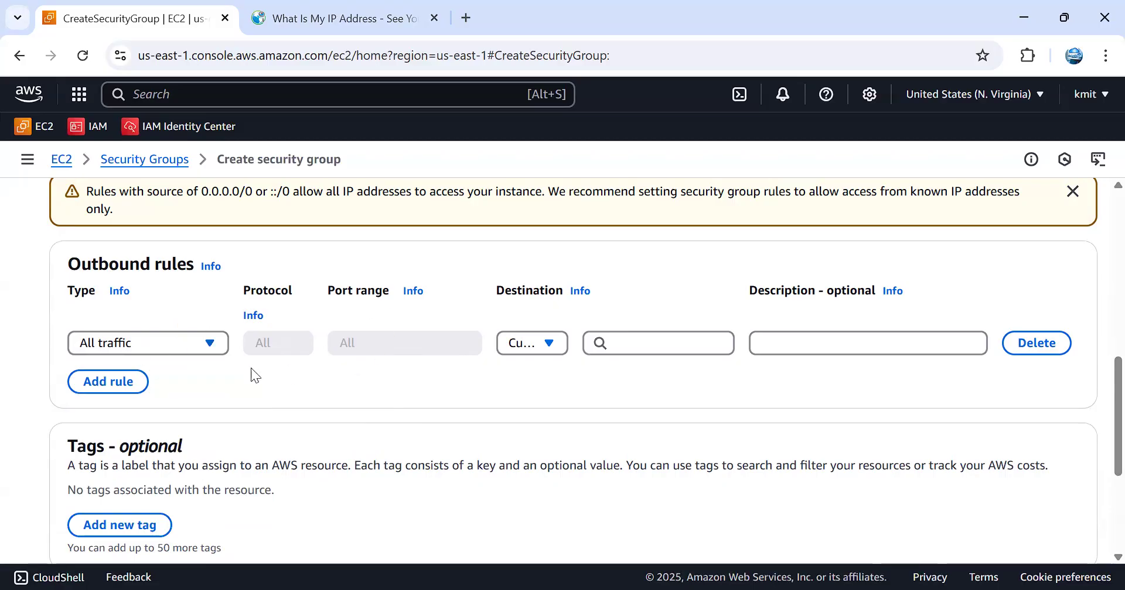
left_click(516, 350)
left_click(535, 399)
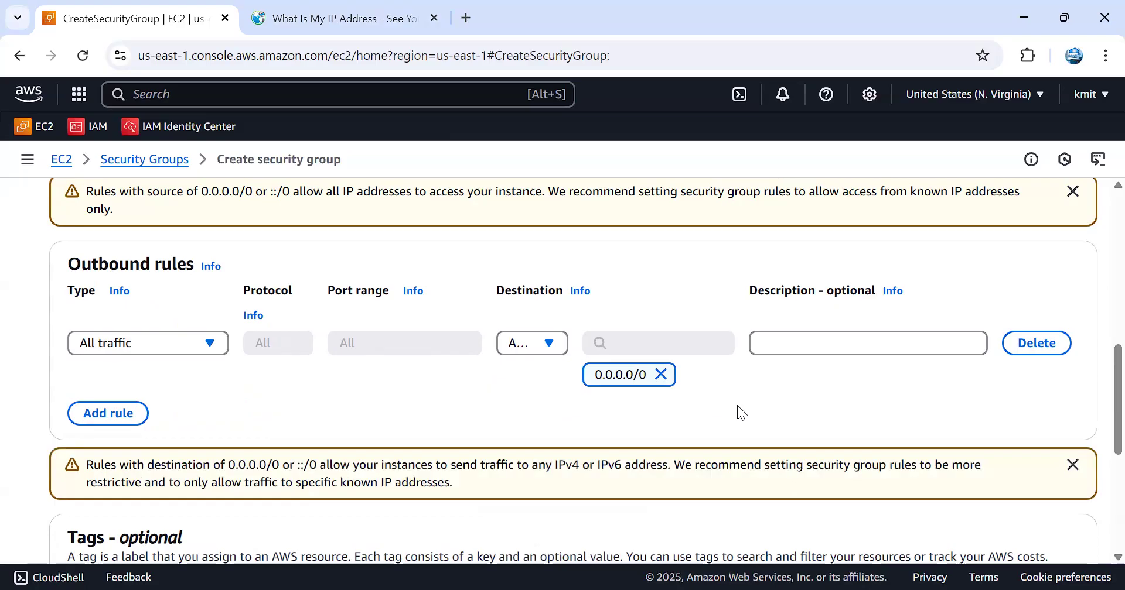
Step: Review the inbound and outbound rules, keeping Anywhere-IPv4 as the HTTP rule's source, and create the security group
scroll(512, 384, "up", 5)
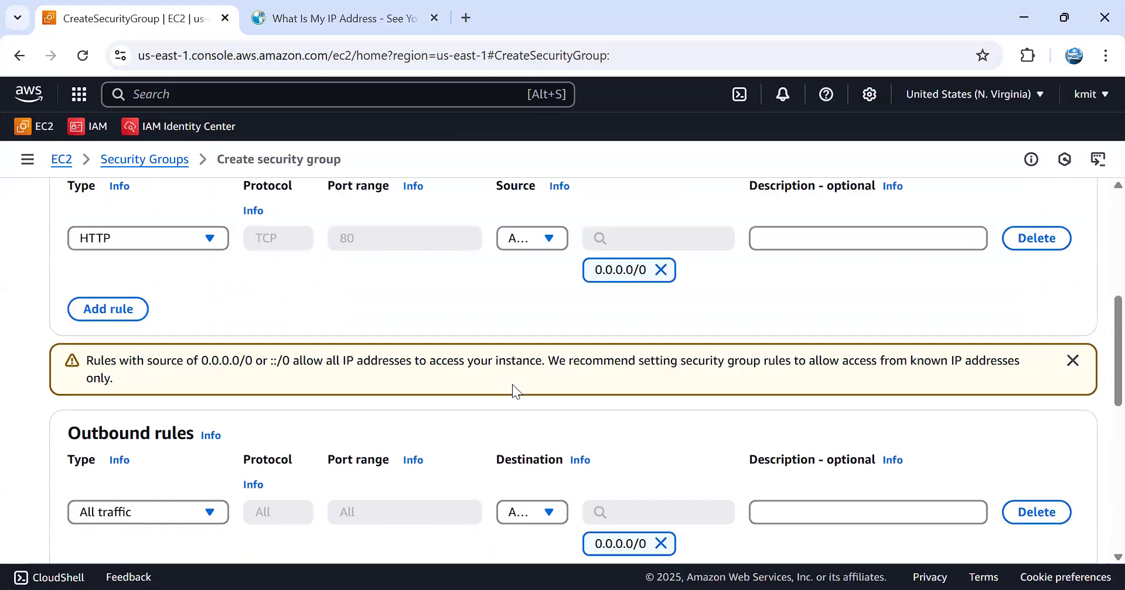
left_click(548, 333)
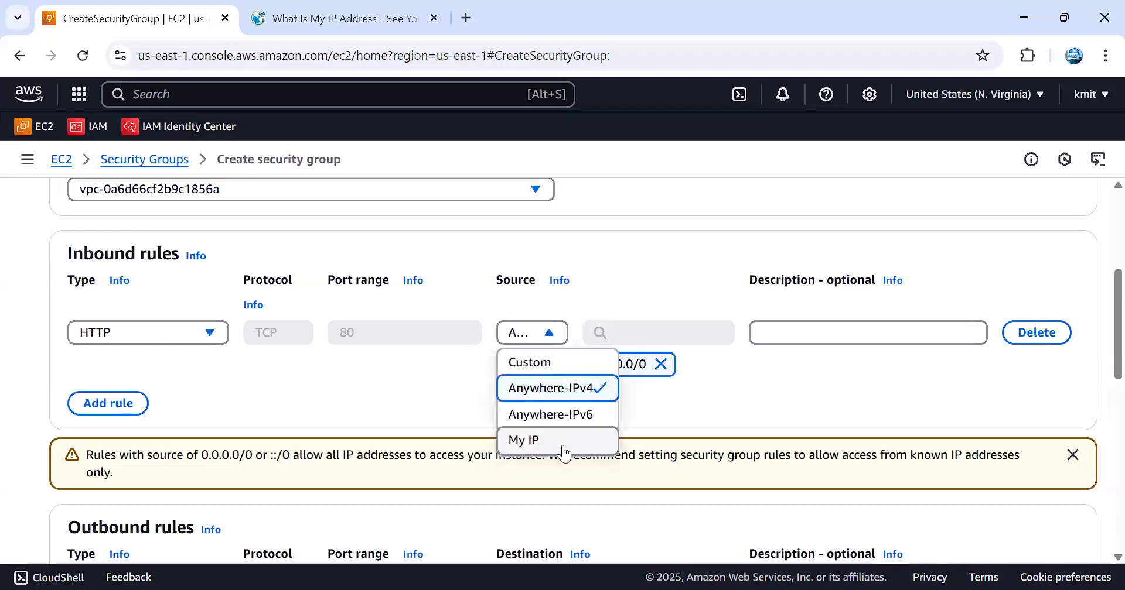
left_click(777, 407)
scroll(777, 407, "down", 3)
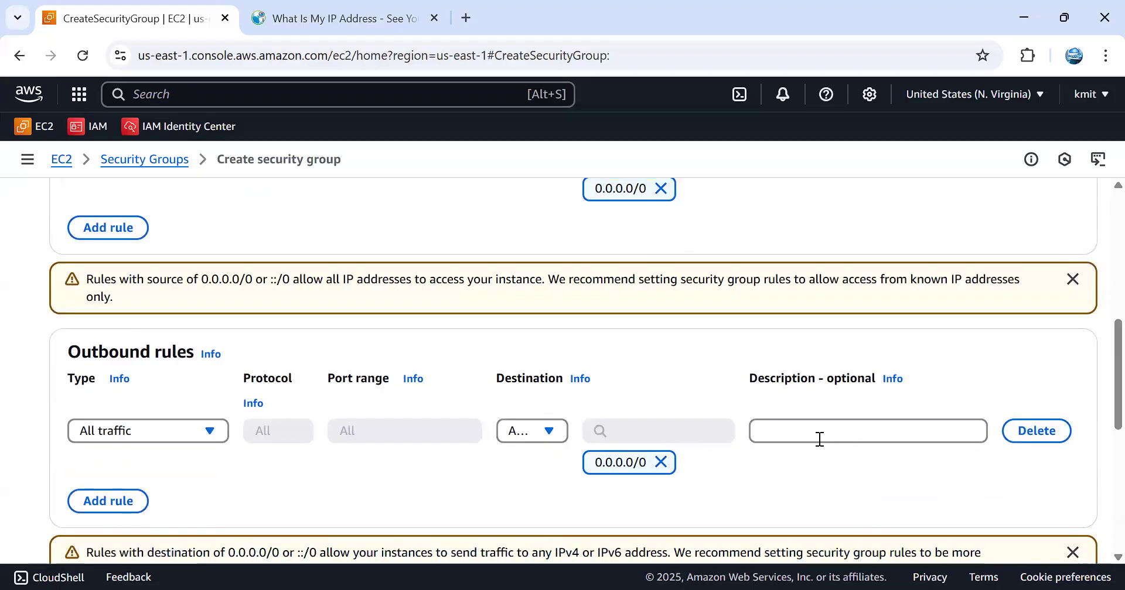
scroll(820, 439, "down", 5)
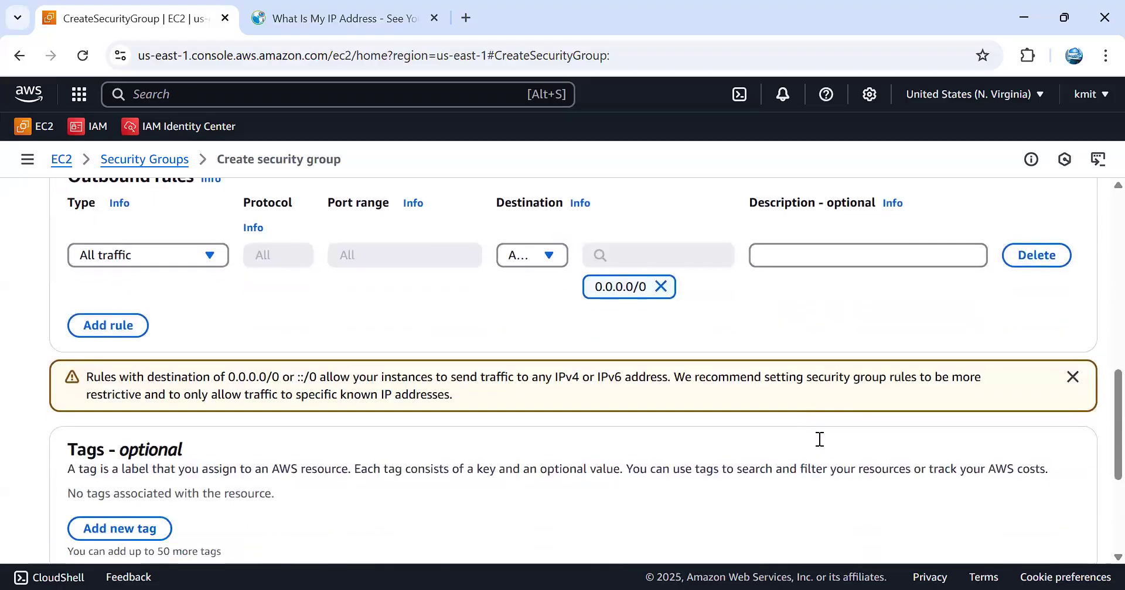
scroll(818, 445, "up", 15)
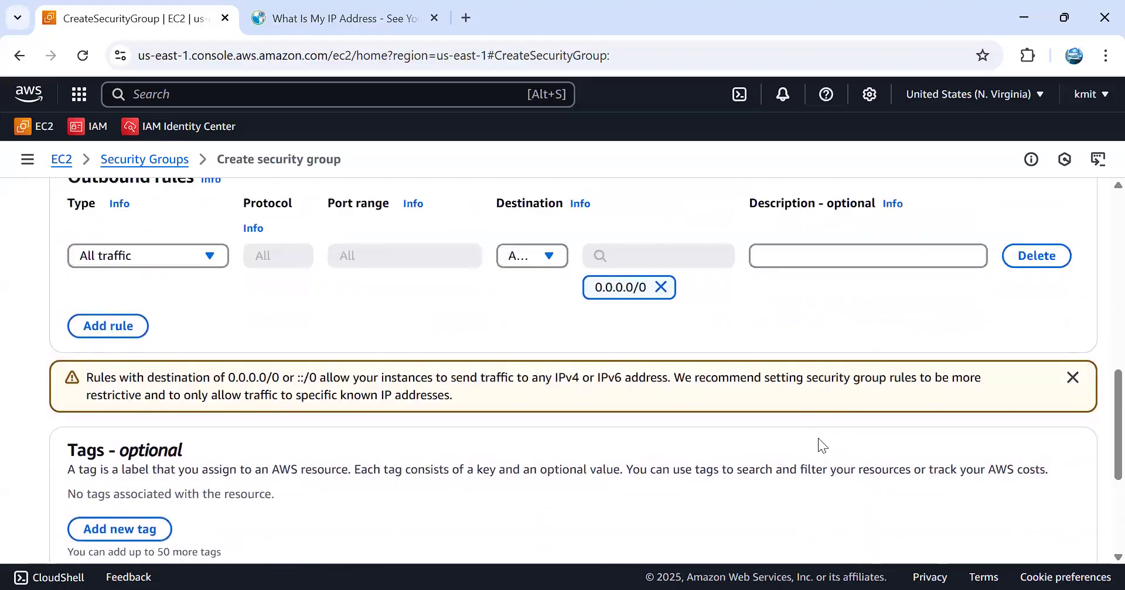
scroll(818, 437, "down", 15)
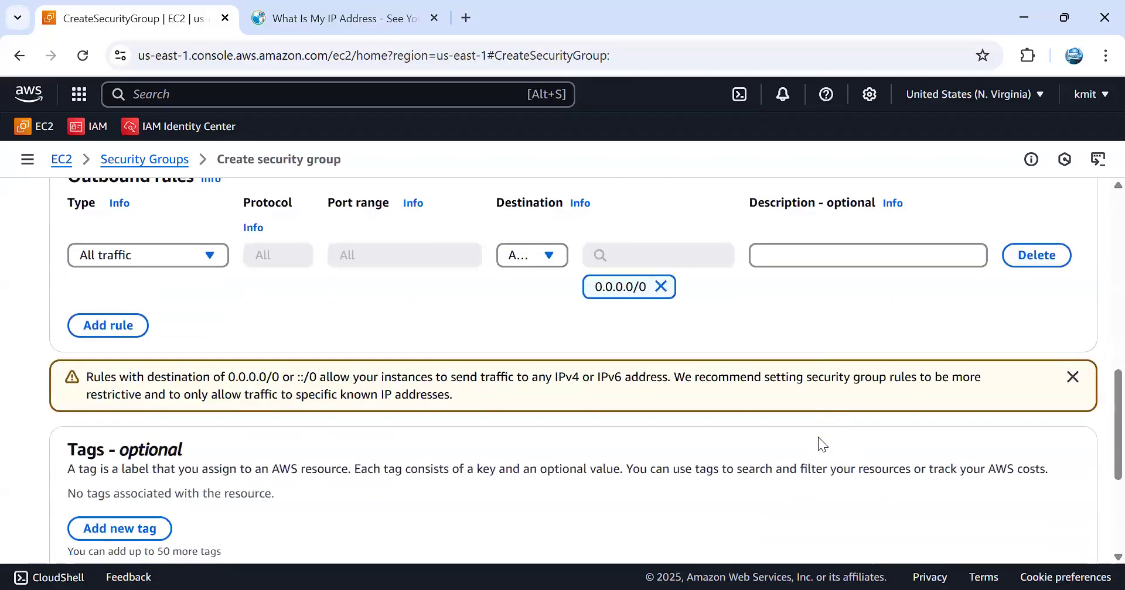
left_click(1049, 373)
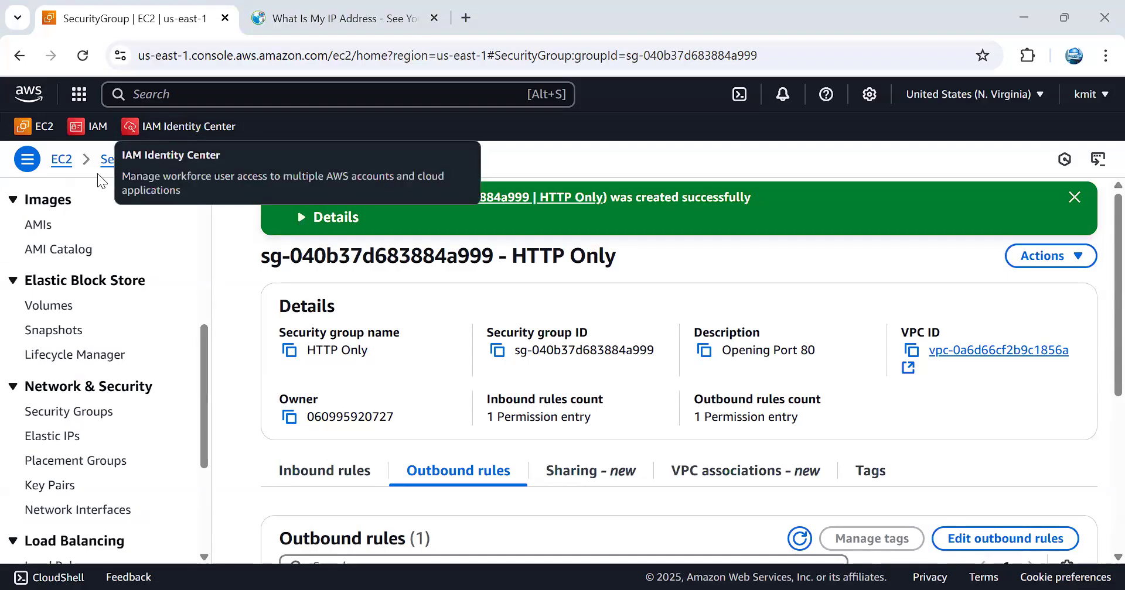
Step: In the security groups list, set the Name of the new HTTP Only group to HTTP ONLY
left_click(124, 163)
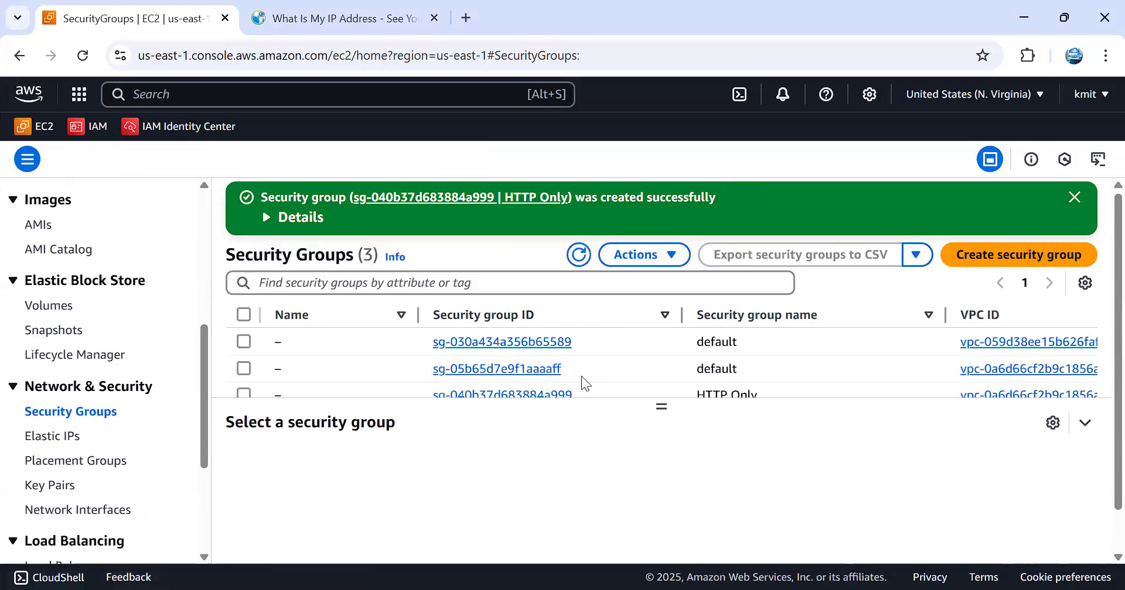
scroll(677, 369, "down", 2)
left_click_drag(764, 355, 697, 355)
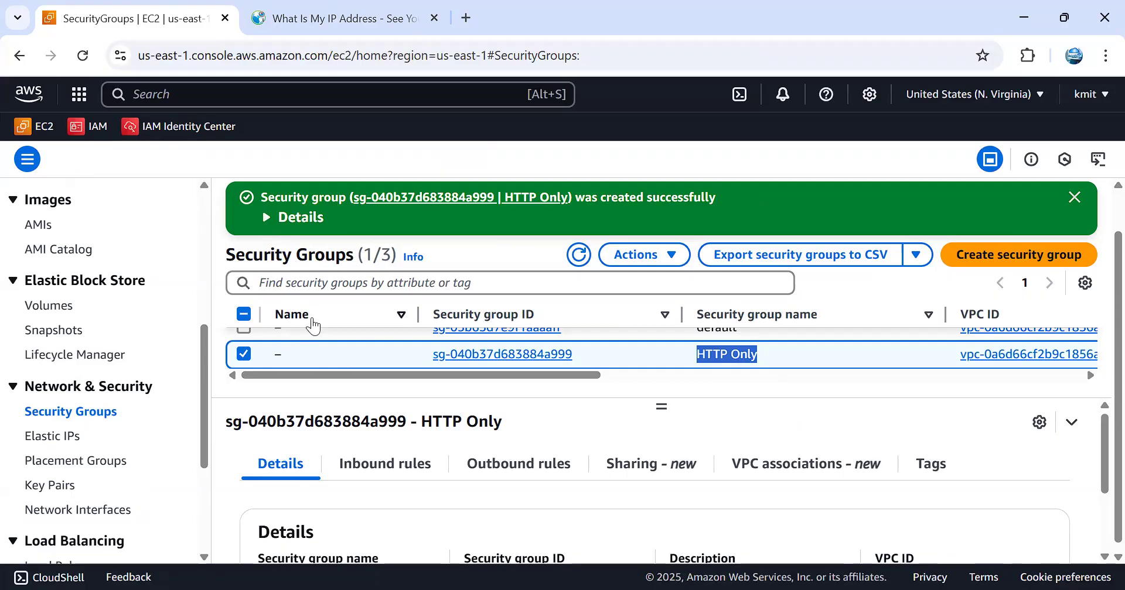
left_click(291, 355)
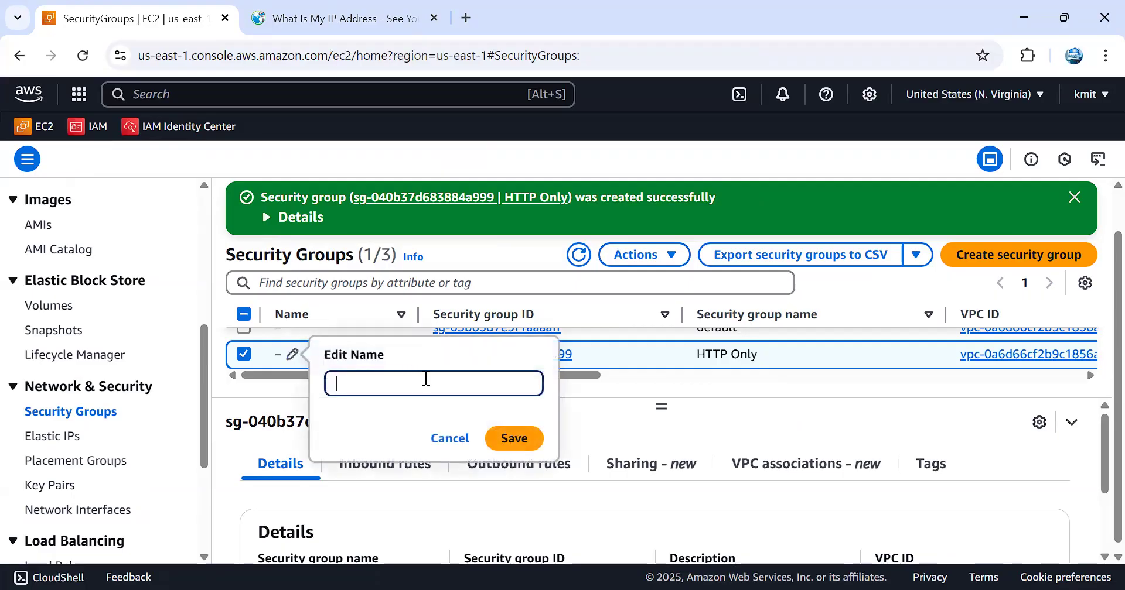
type("HTTP ONLY")
left_click(507, 442)
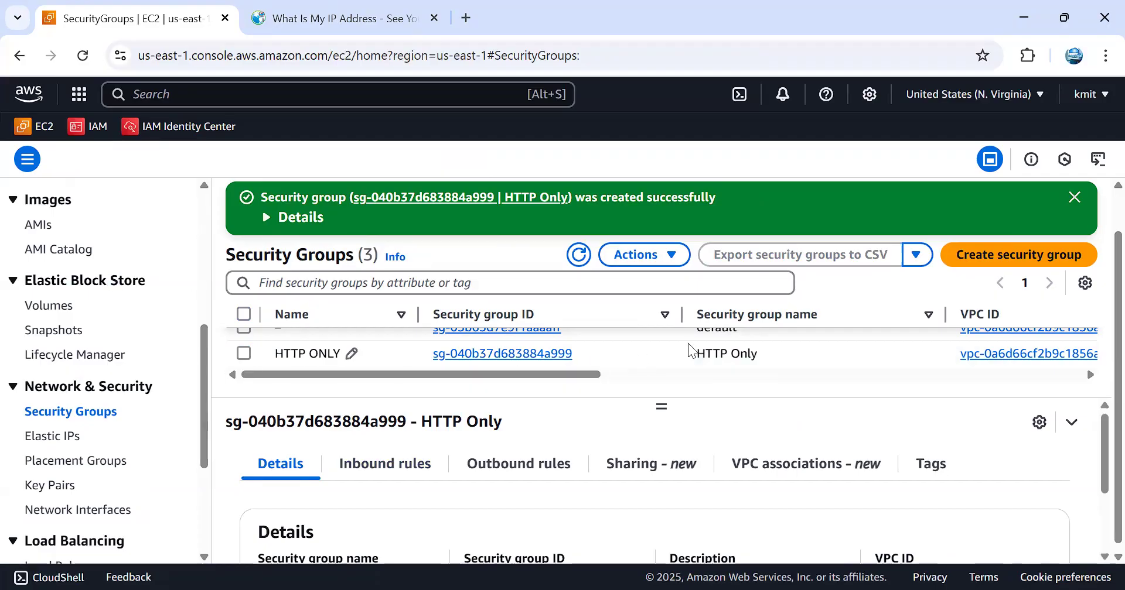
Step: Start creating another security group named WEB_SSH with the description Linux and HTTP
left_click(1016, 255)
scroll(1016, 356, "down", 5)
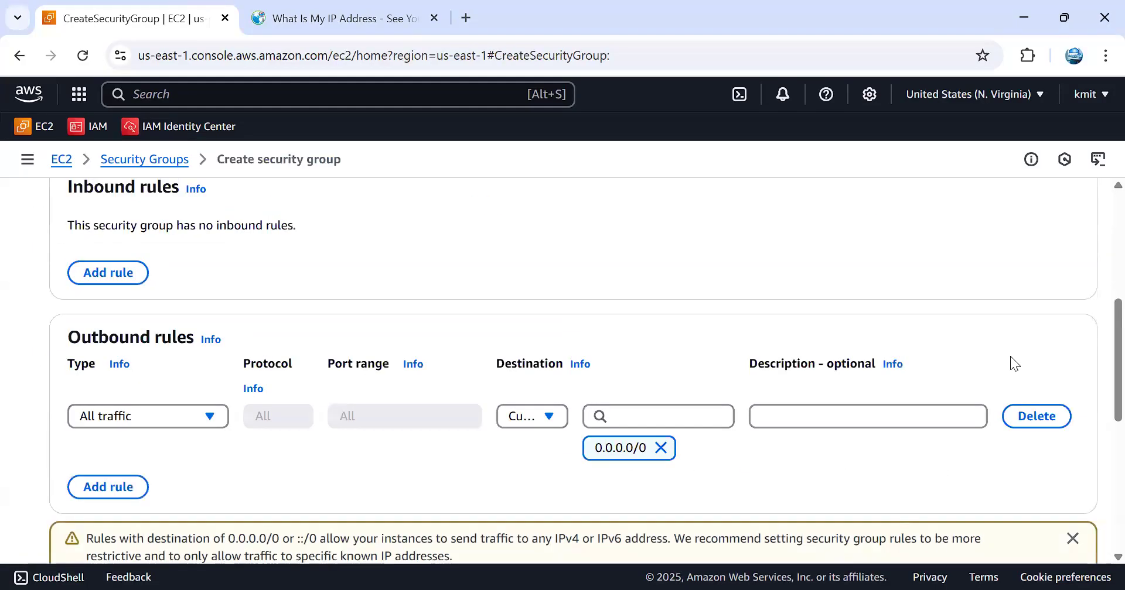
scroll(138, 394, "up", 5)
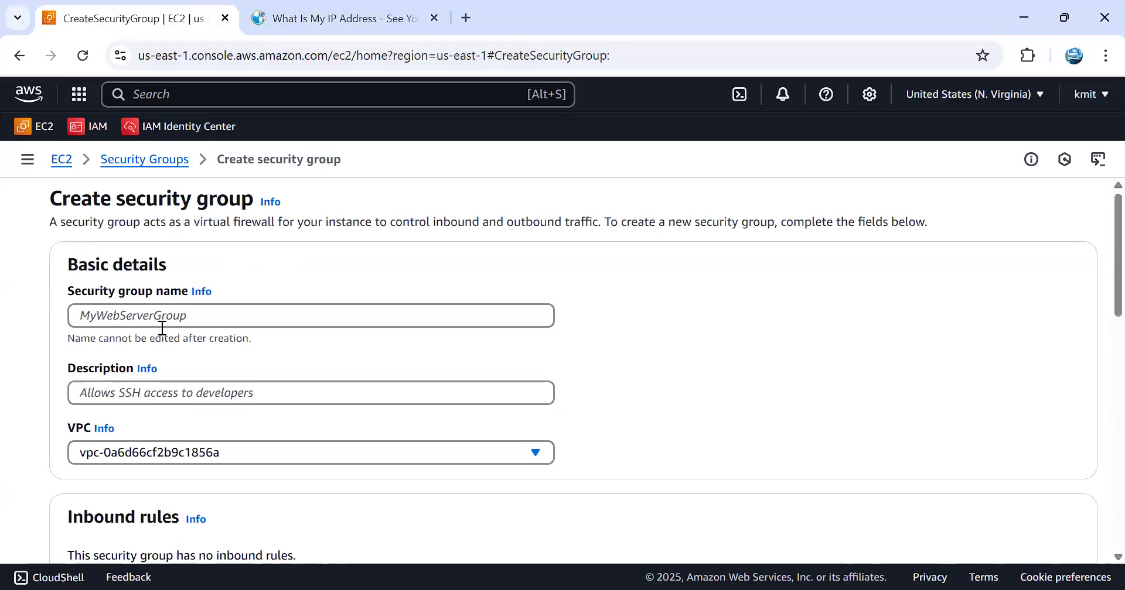
left_click(164, 321)
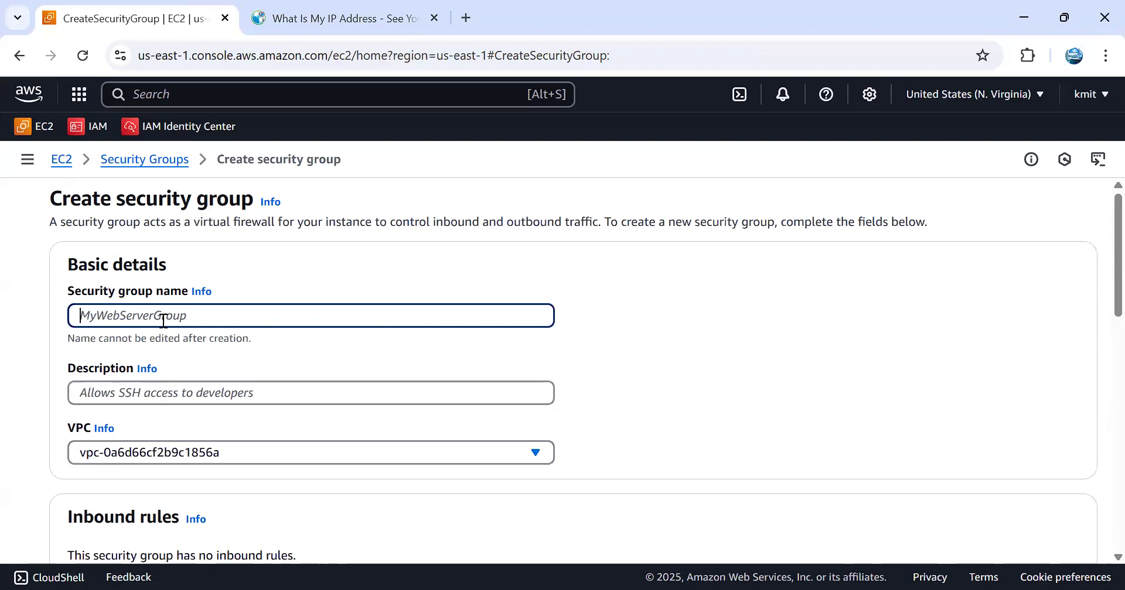
type("WEB_SSH")
left_click(190, 406)
left_click(191, 401)
type("Lin")
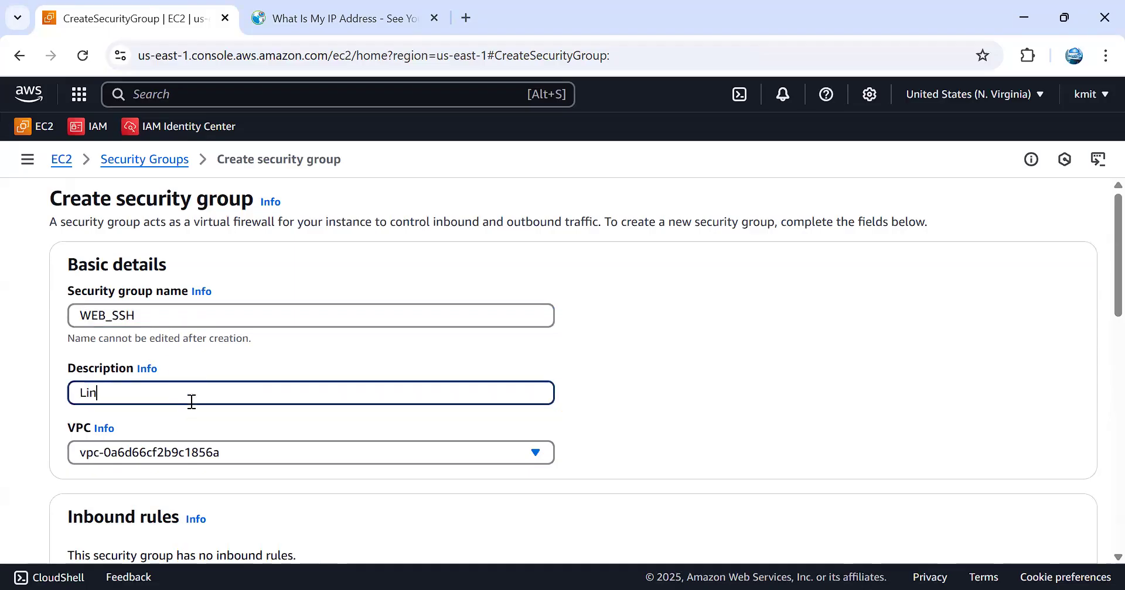
type("ux and HTTP")
scroll(173, 457, "down", 5)
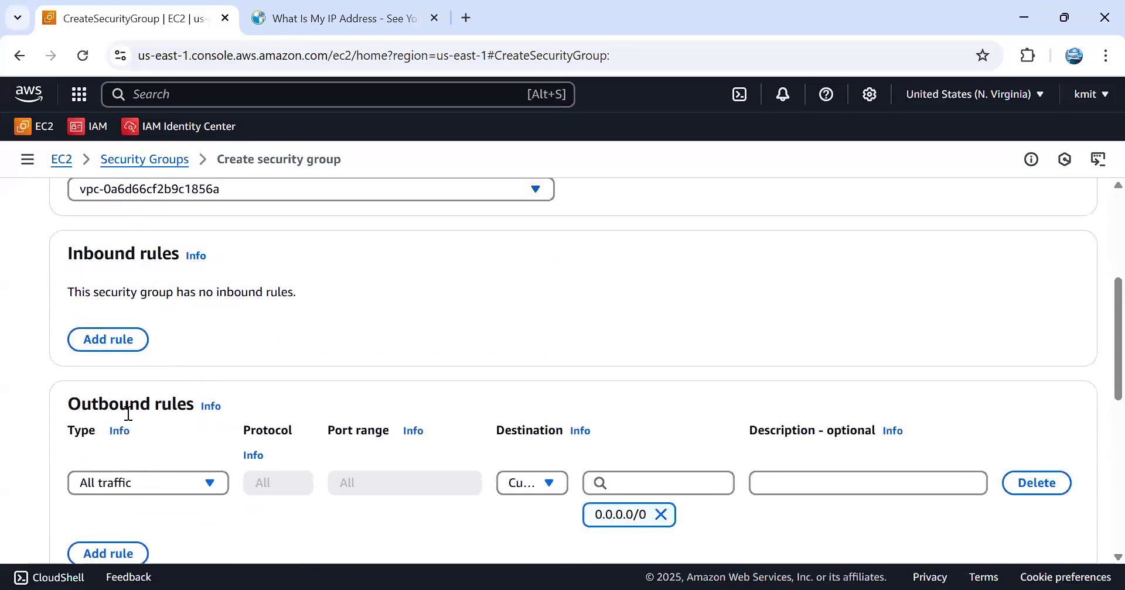
Step: Change the existing outbound rule to type SSH with Anywhere-IPv4 as its destination
scroll(128, 414, "down", 2)
left_click(169, 391)
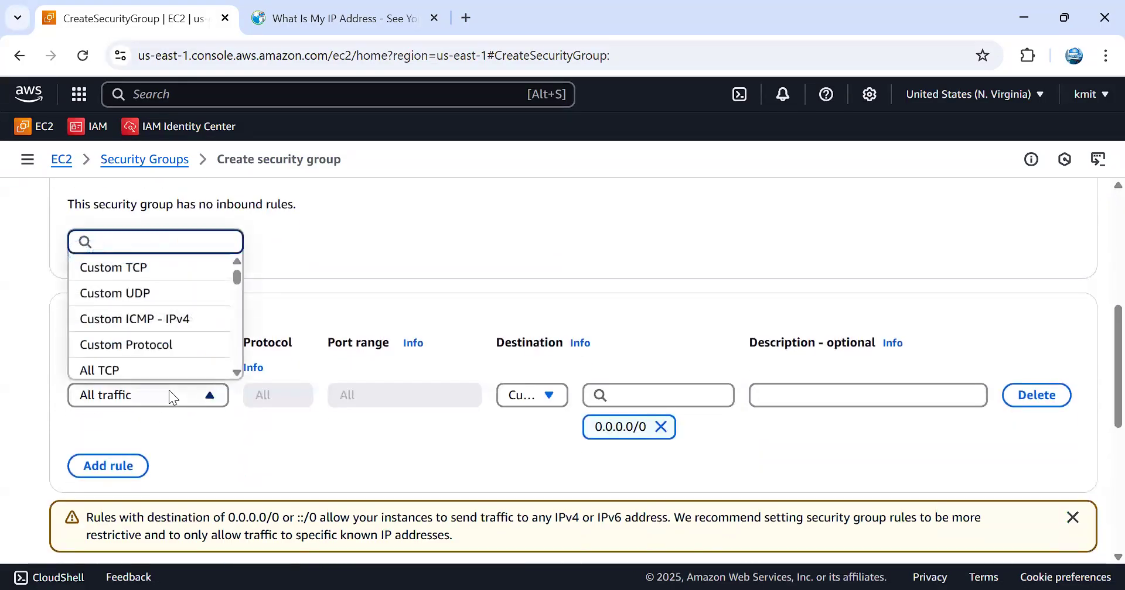
scroll(182, 299, "down", 2)
scroll(184, 321, "down", 2)
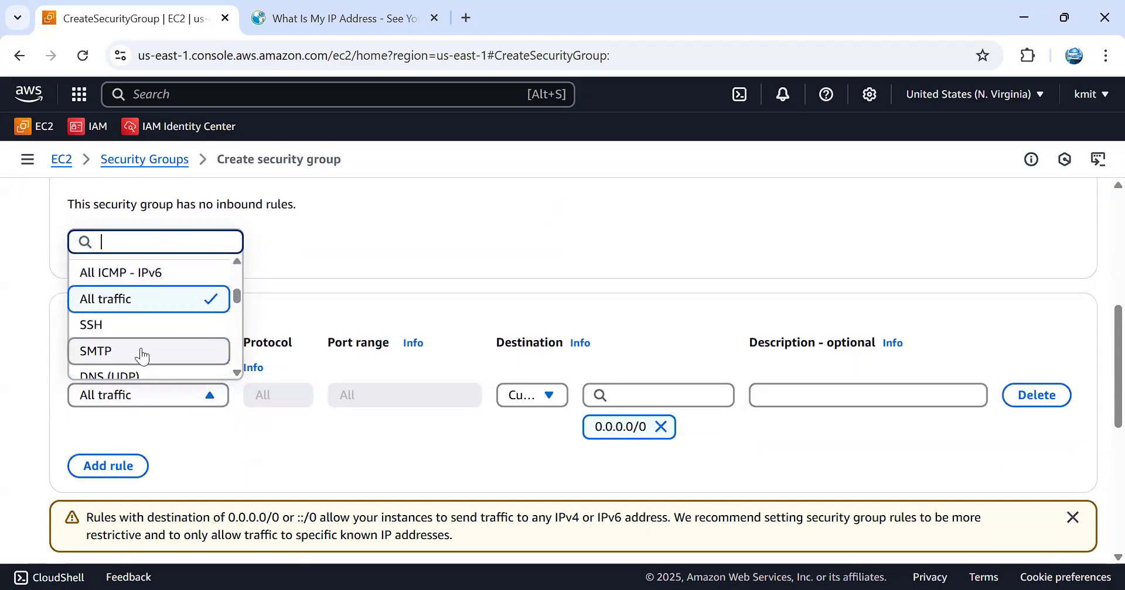
left_click(140, 325)
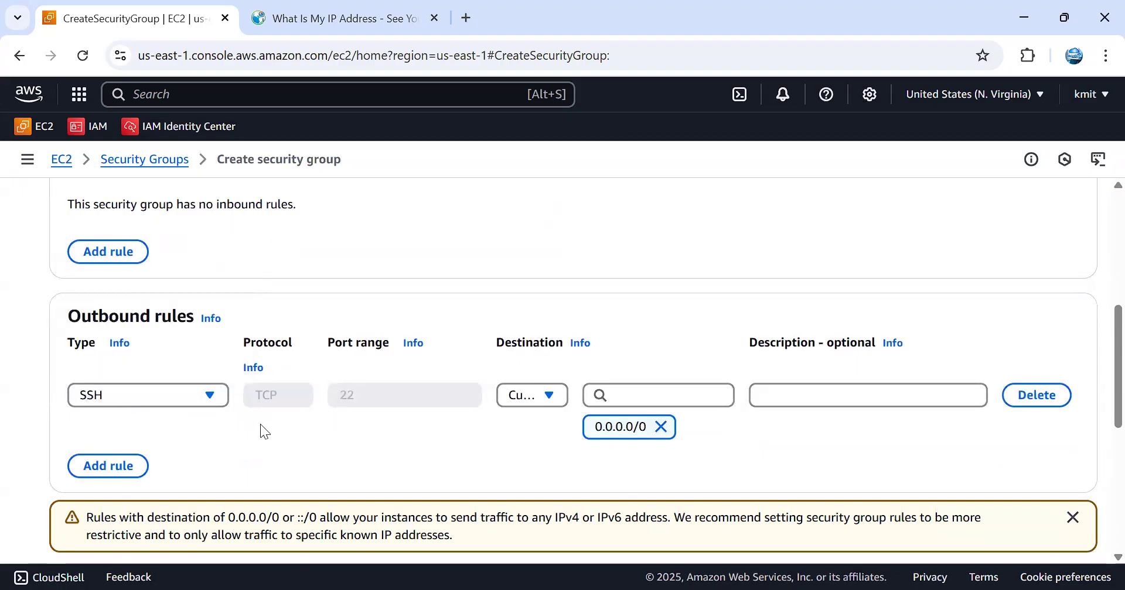
left_click(548, 392)
left_click(575, 316)
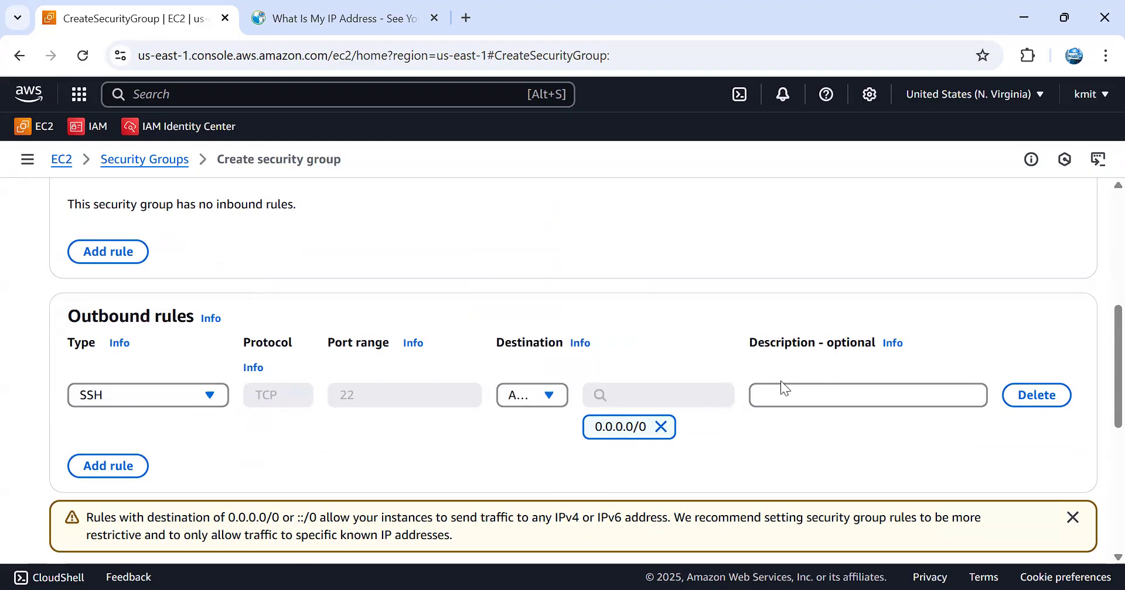
Step: Add a second outbound rule of type HTTP with Anywhere-IPv4 as its destination and review the rules
left_click(111, 468)
left_click(158, 454)
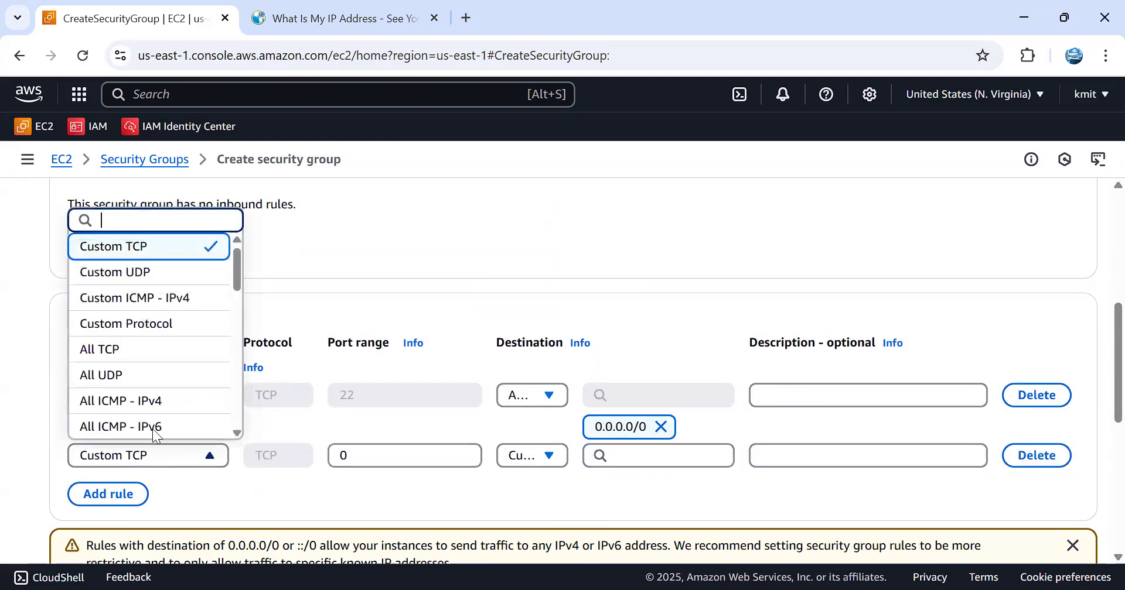
scroll(151, 389, "down", 3)
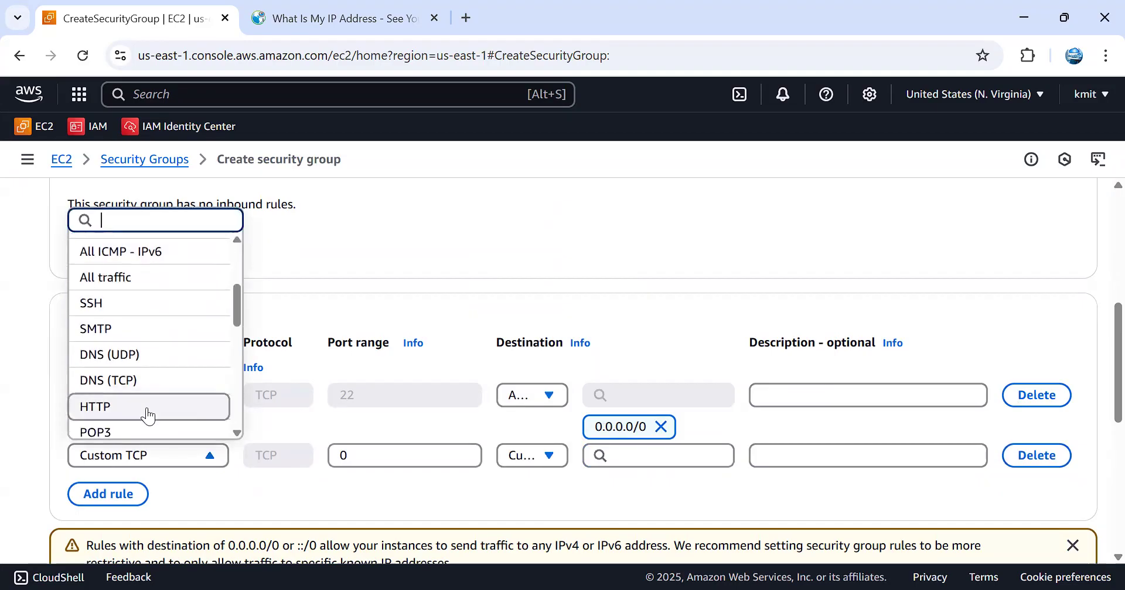
left_click(151, 410)
left_click(551, 456)
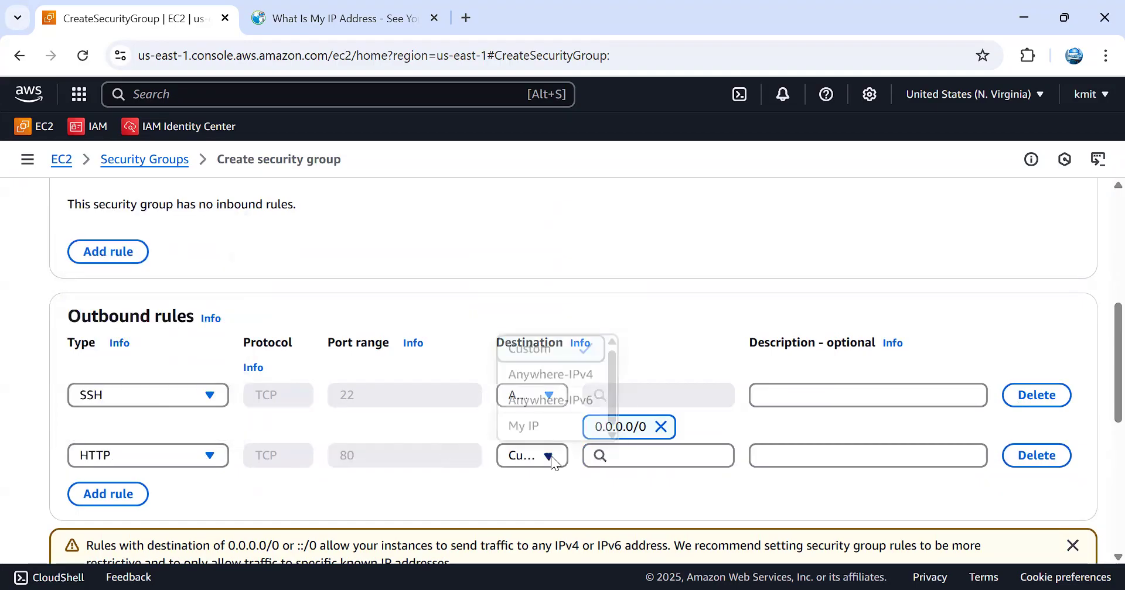
left_click(562, 371)
scroll(642, 440, "down", 5)
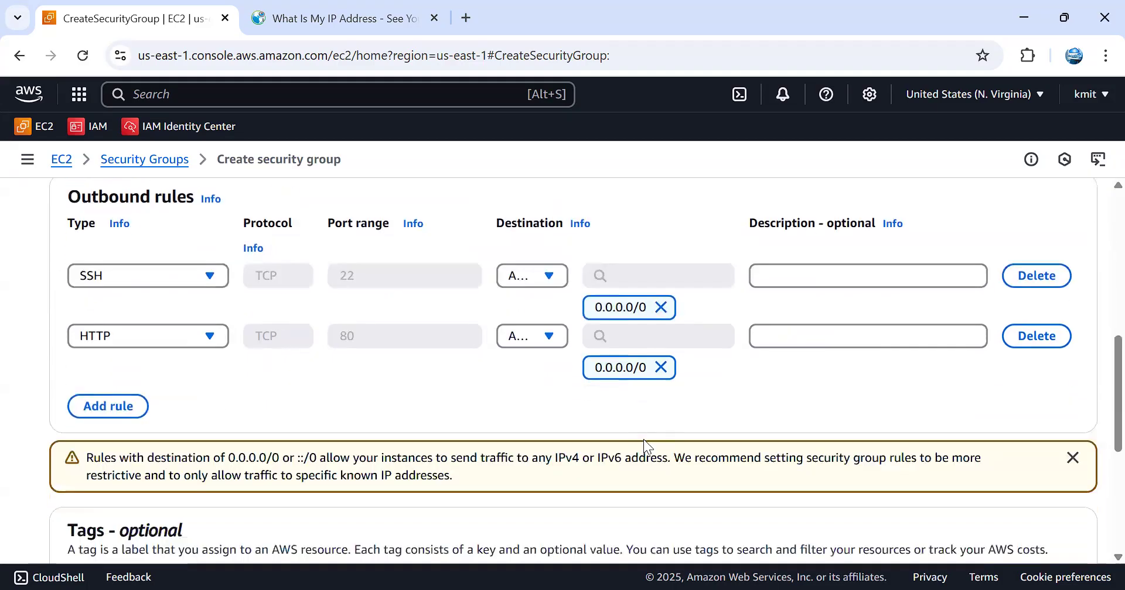
scroll(643, 441, "up", 5)
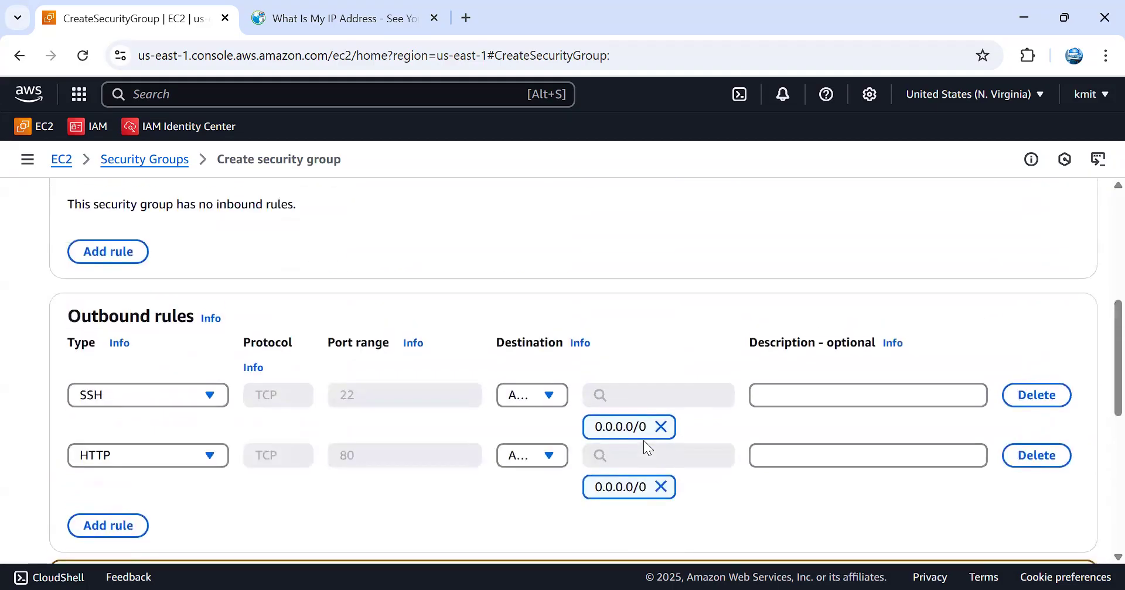
scroll(644, 440, "up", 4)
scroll(631, 456, "down", 2)
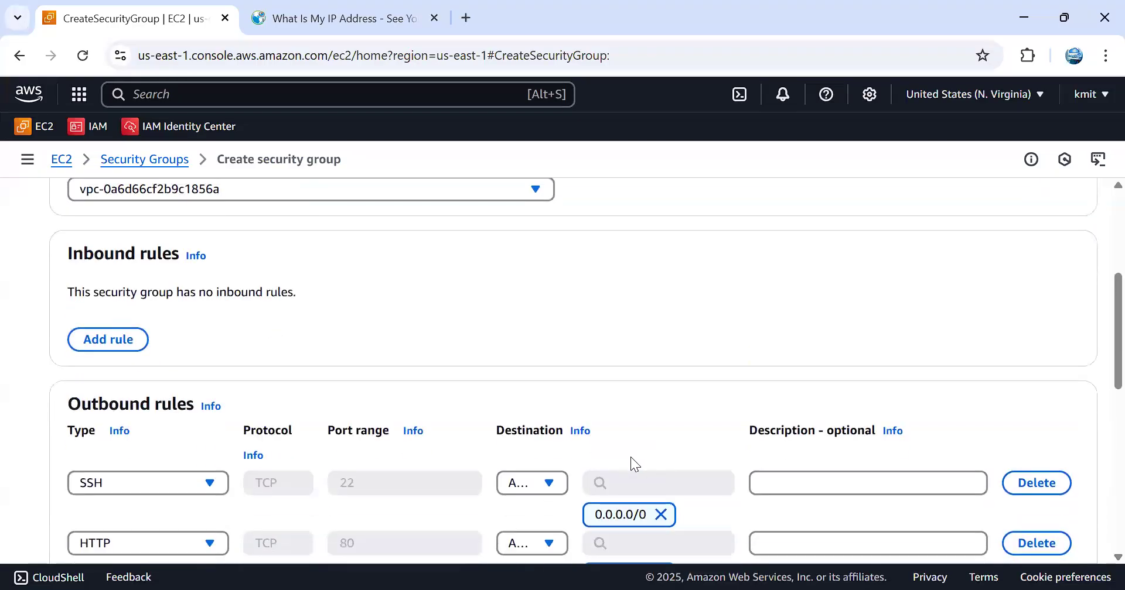
scroll(630, 457, "down", 2)
scroll(673, 492, "up", 1)
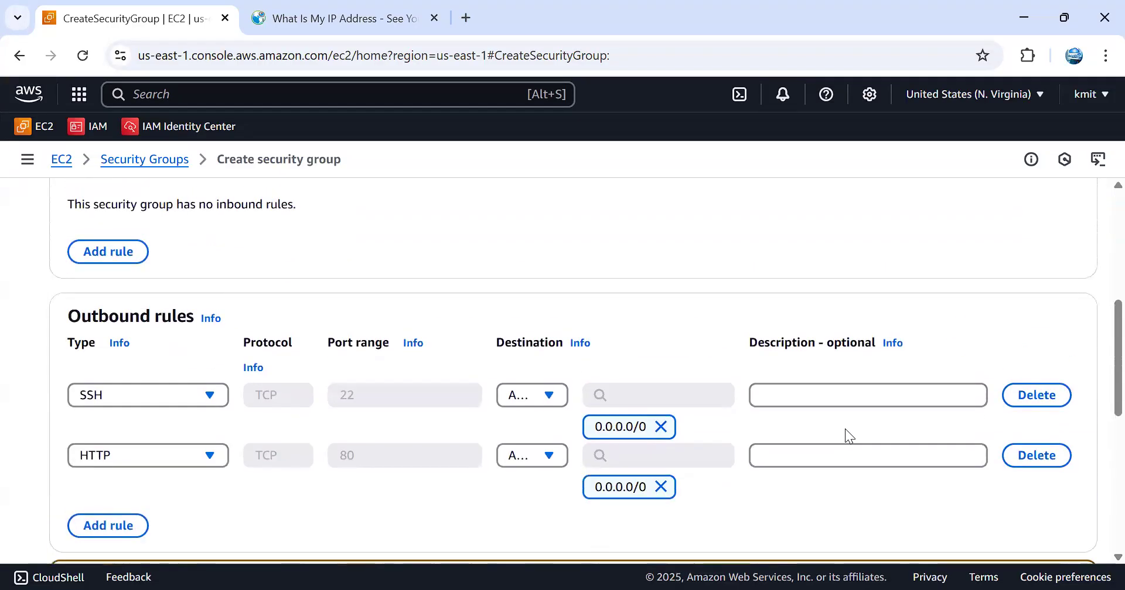
Step: Replace the SSH and HTTP outbound rules with a single All traffic rule whose destination is Anywhere-IPv4
left_click(1036, 404)
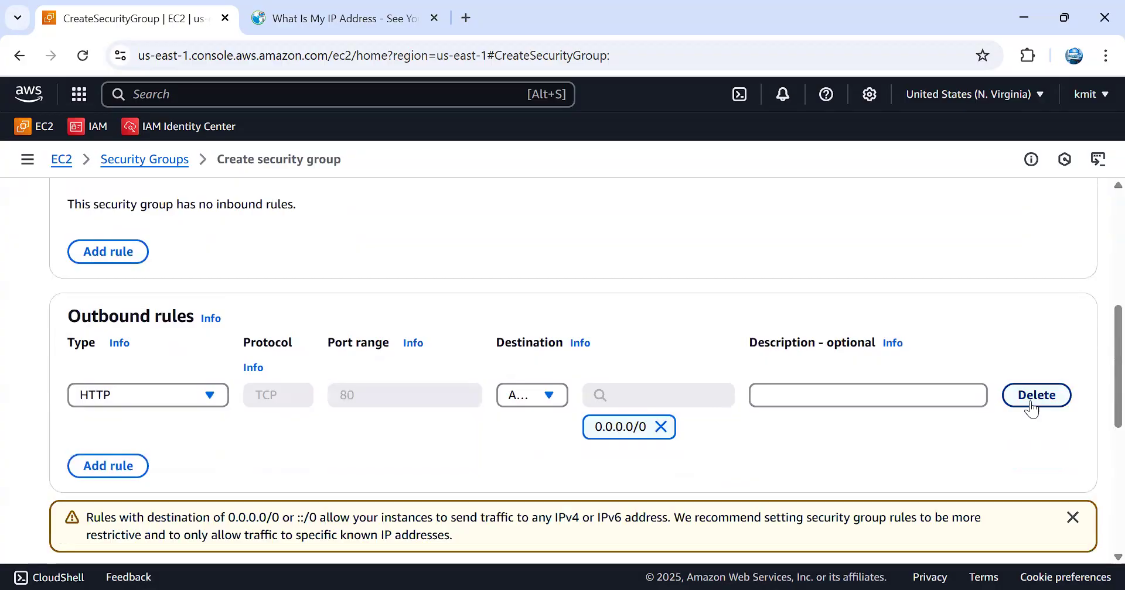
left_click(1034, 396)
left_click(101, 400)
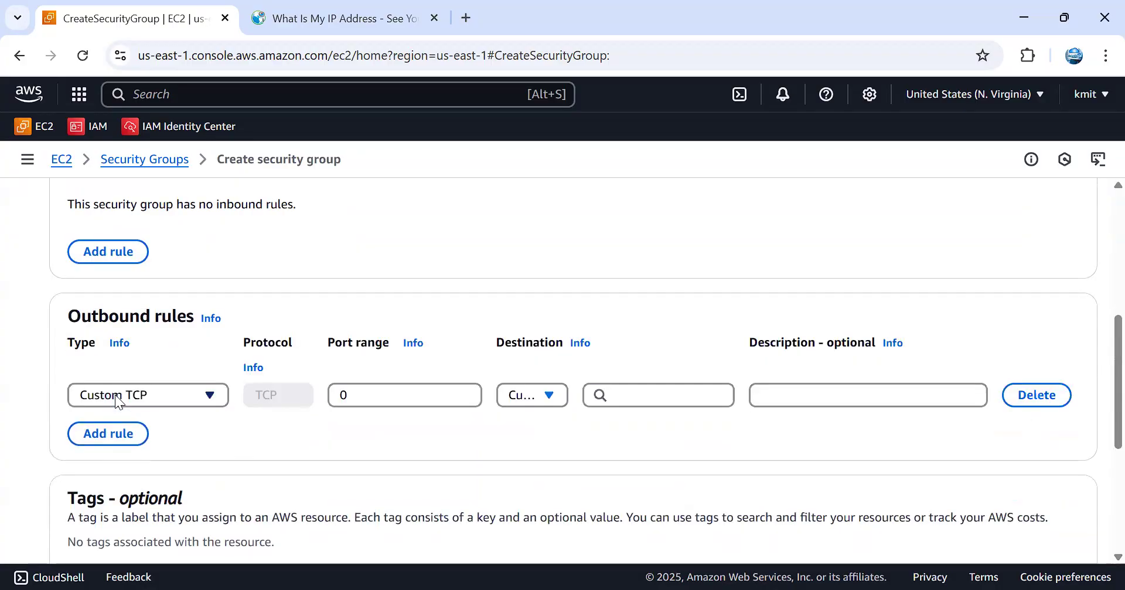
left_click(196, 395)
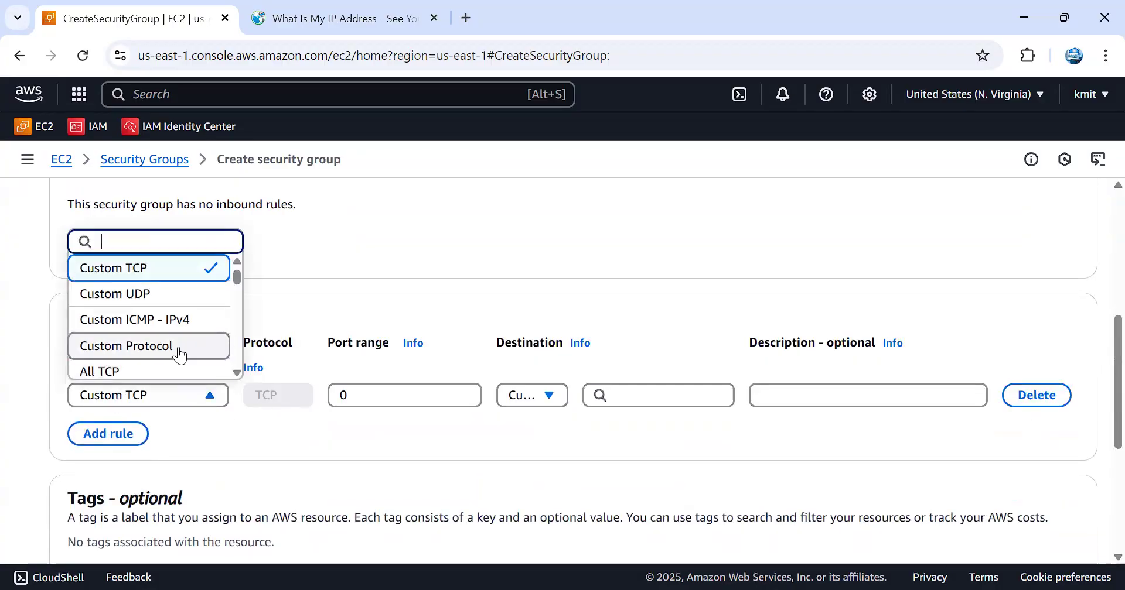
scroll(180, 355, "down", 1)
scroll(179, 355, "down", 1)
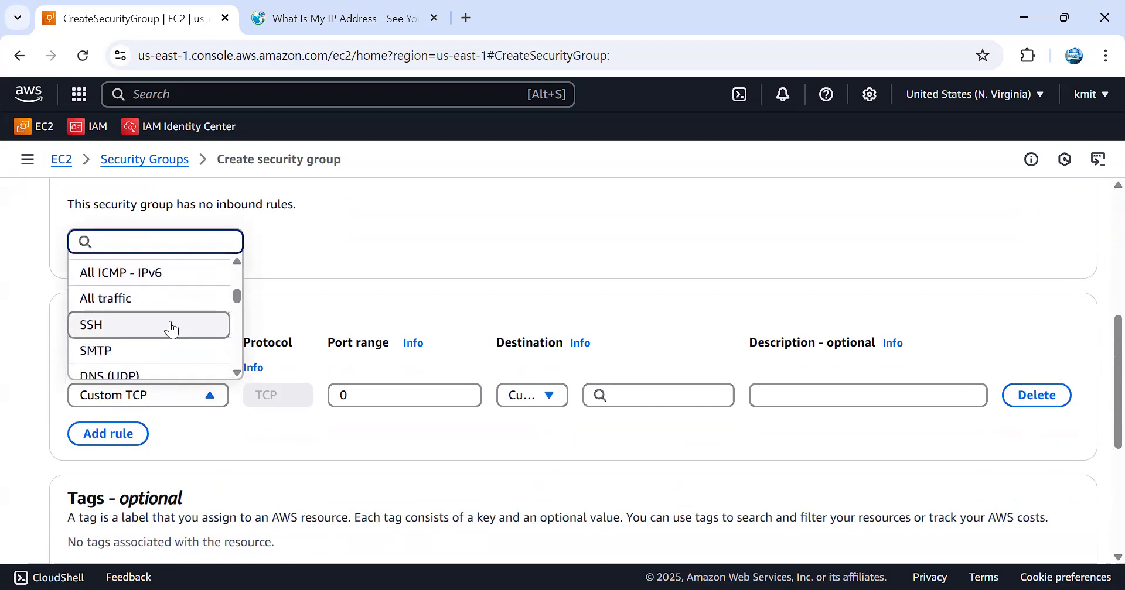
left_click(177, 300)
left_click(530, 396)
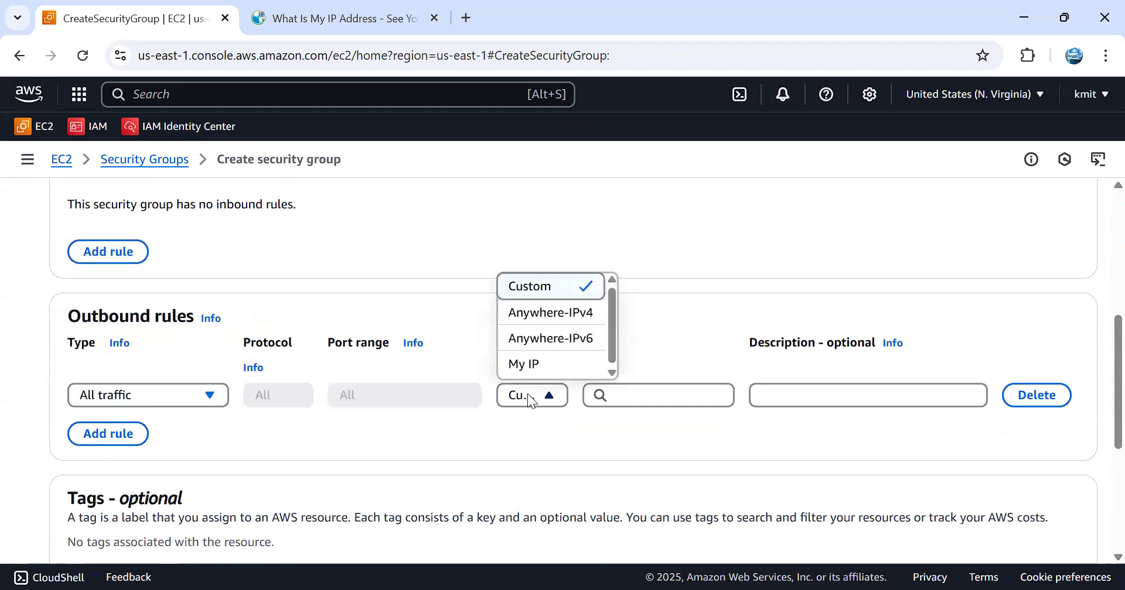
left_click(539, 311)
Step: Add an inbound rule of type SSH with Anywhere-IPv4 as its source
scroll(321, 382, "up", 3)
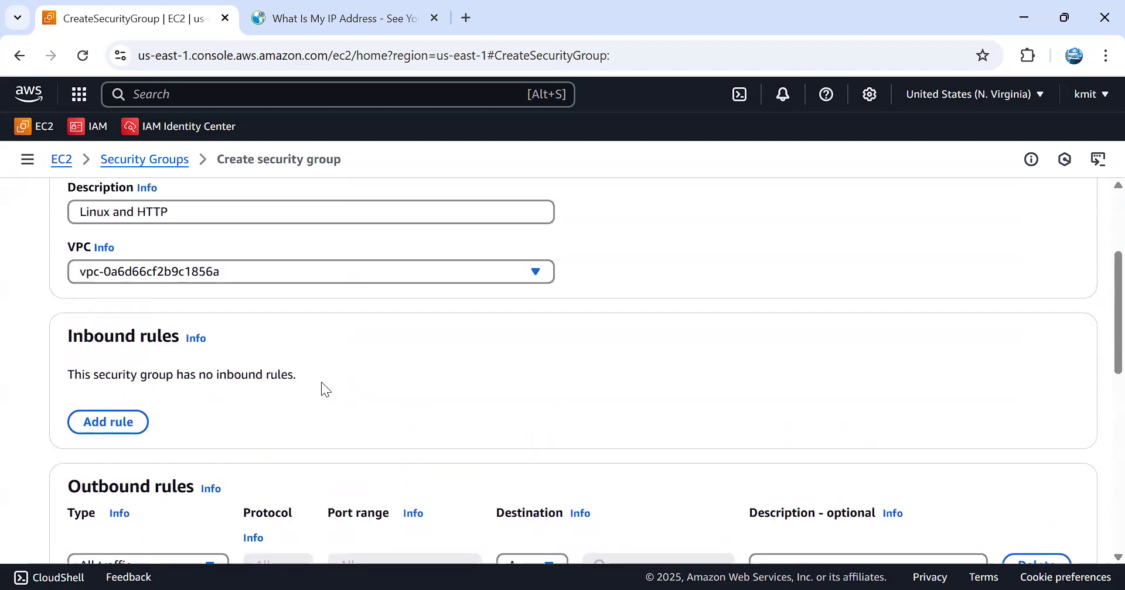
scroll(271, 384, "down", 2)
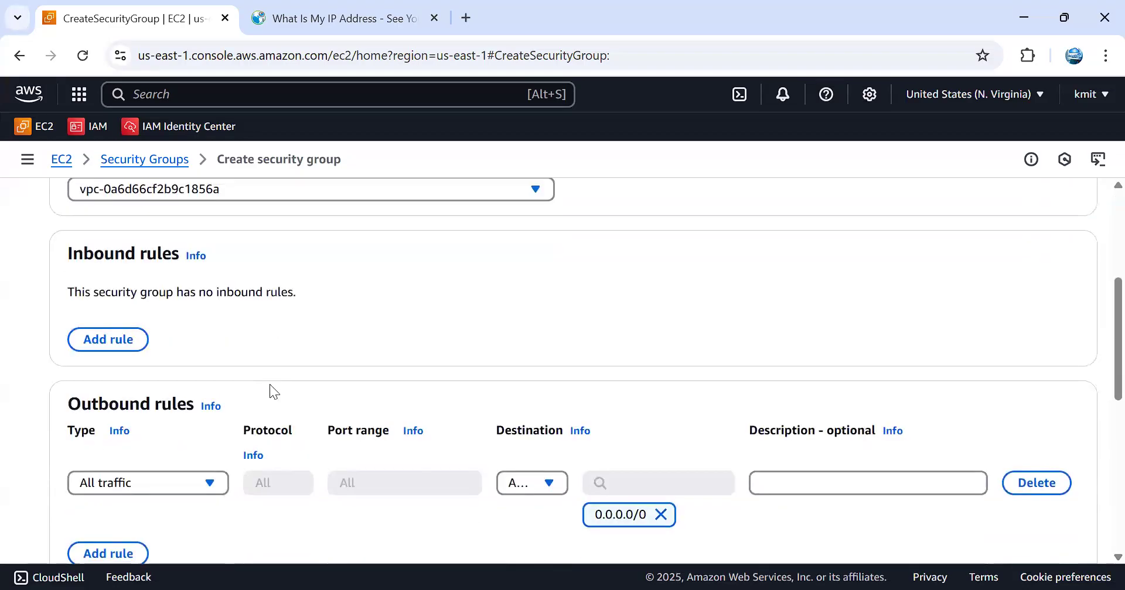
left_click(124, 343)
left_click(170, 334)
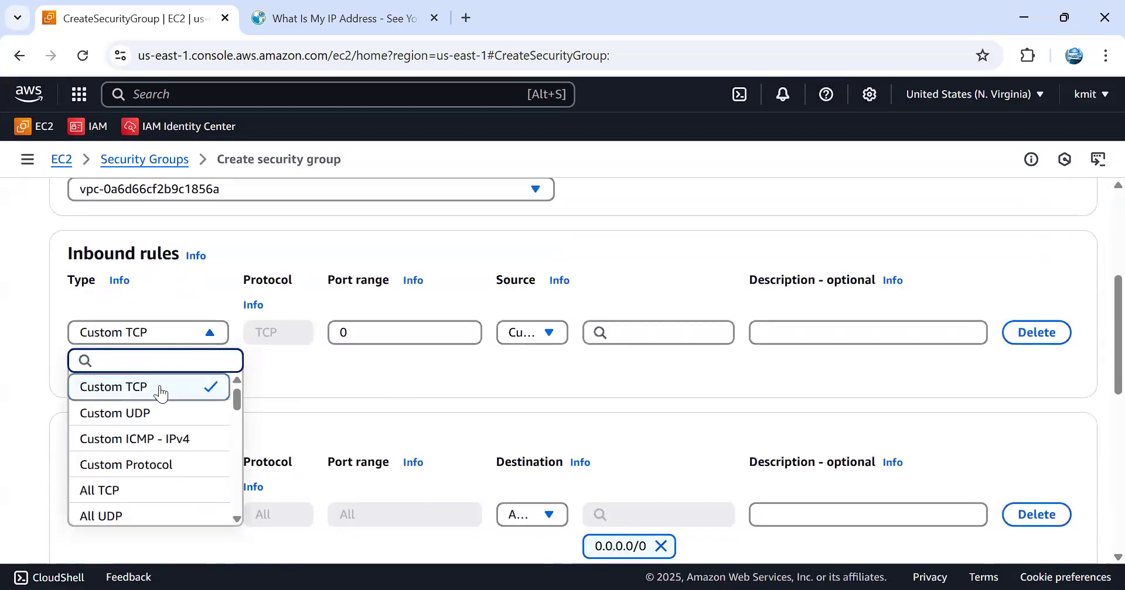
scroll(138, 493, "down", 2)
scroll(138, 494, "down", 10)
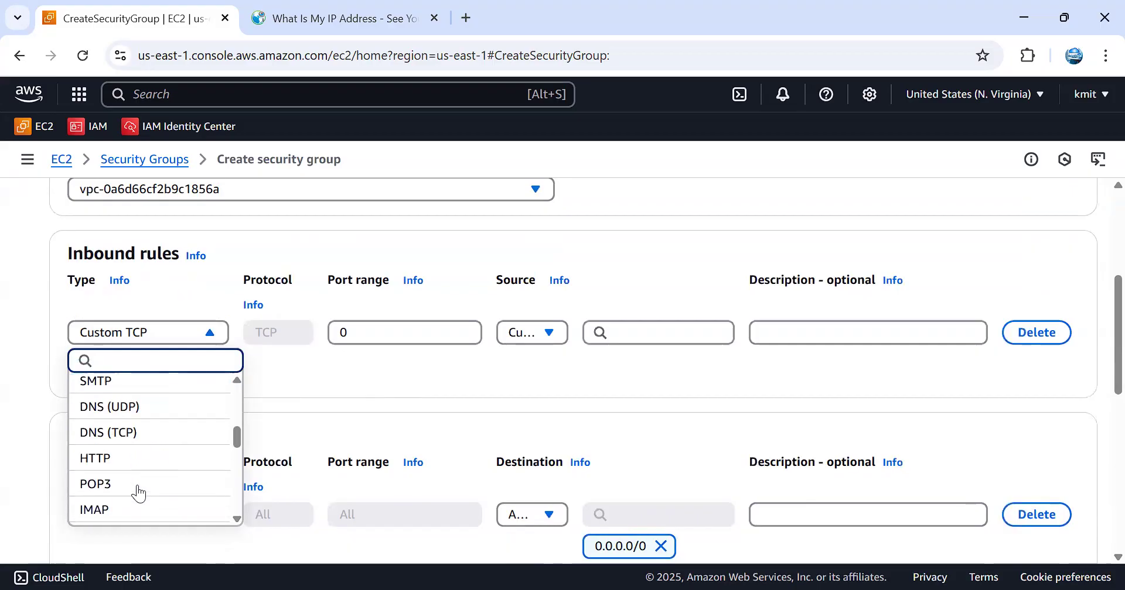
scroll(138, 494, "down", 6)
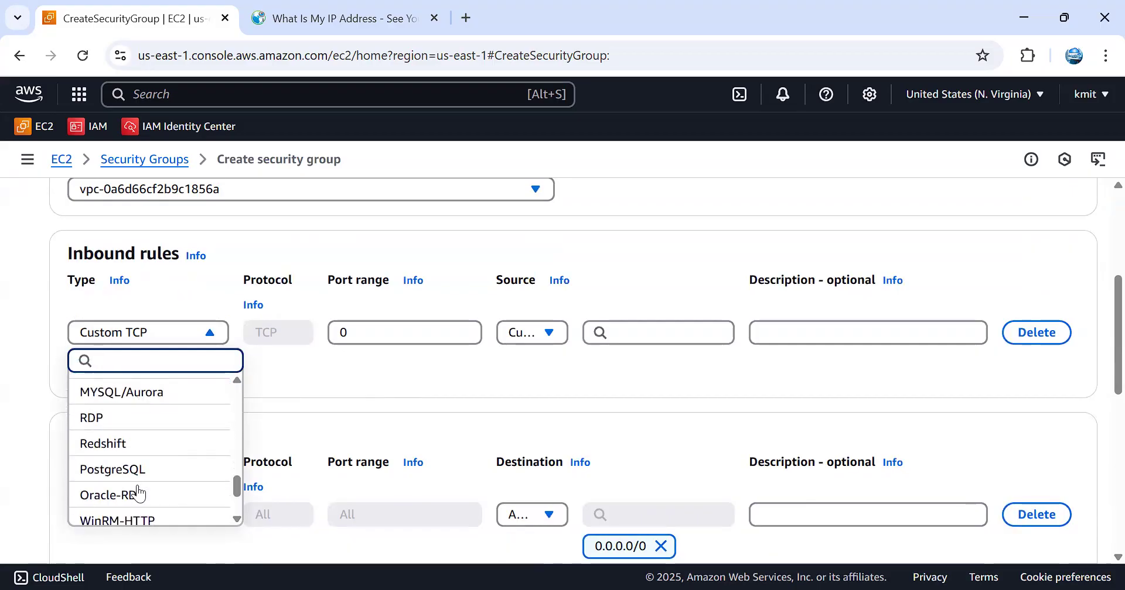
type("ss")
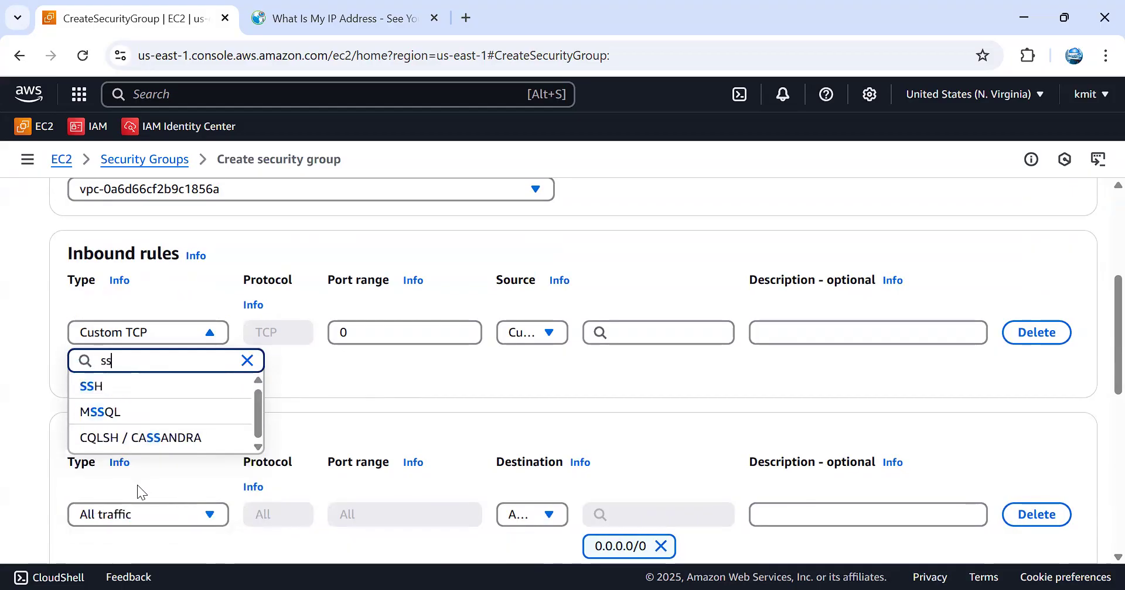
left_click(141, 388)
left_click(549, 332)
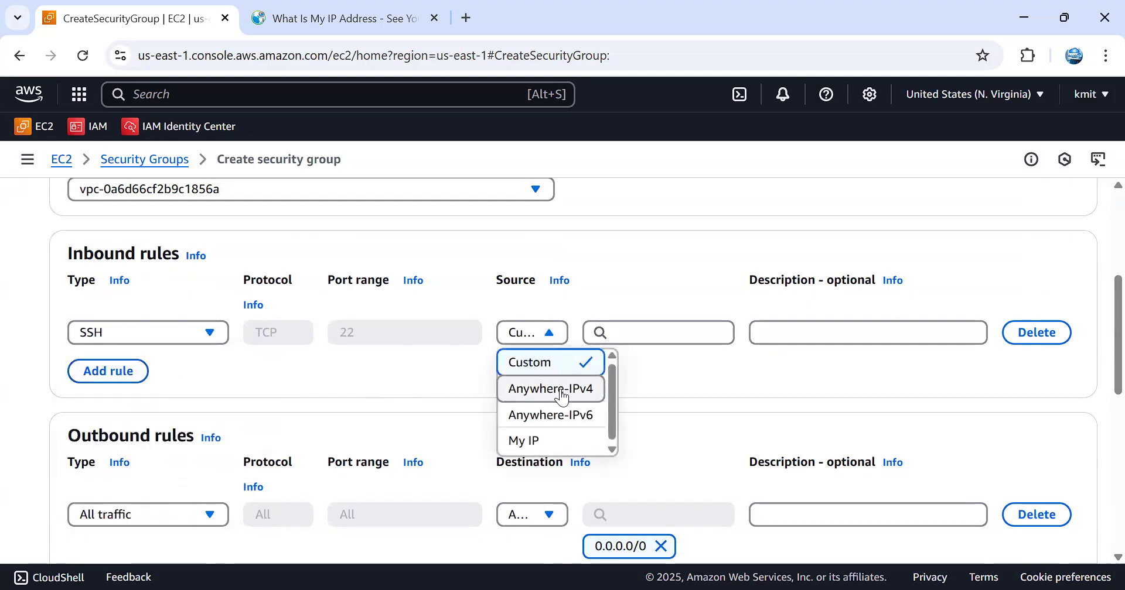
left_click(562, 395)
Step: Add a second inbound rule of type HTTP with Anywhere-IPv4 as its source and create the security group
left_click(109, 403)
left_click(165, 398)
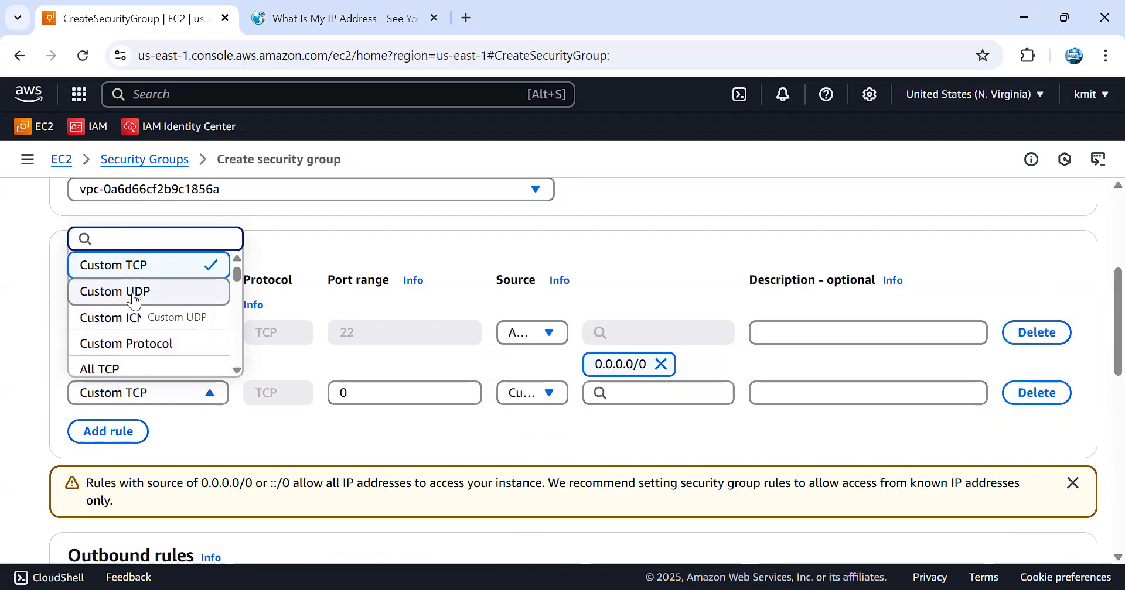
type("h")
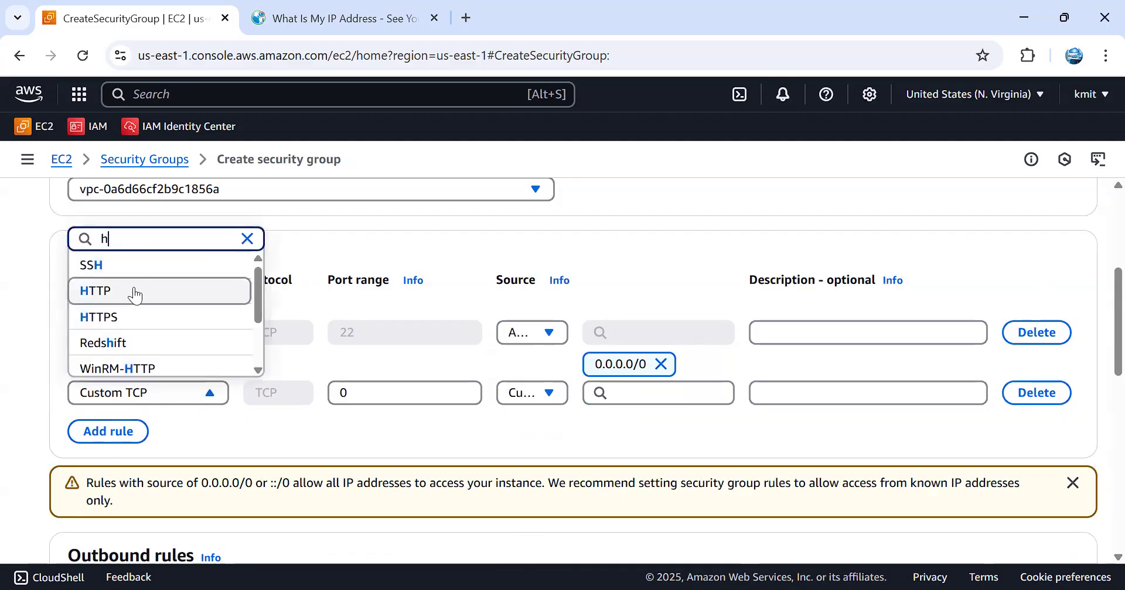
left_click(139, 288)
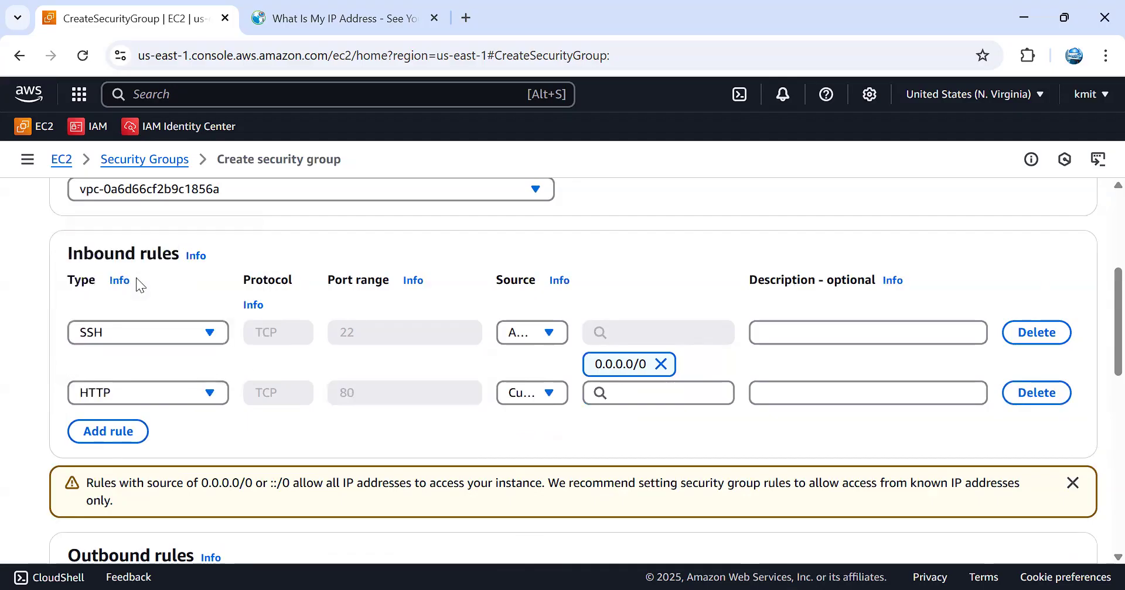
left_click(523, 393)
left_click(527, 309)
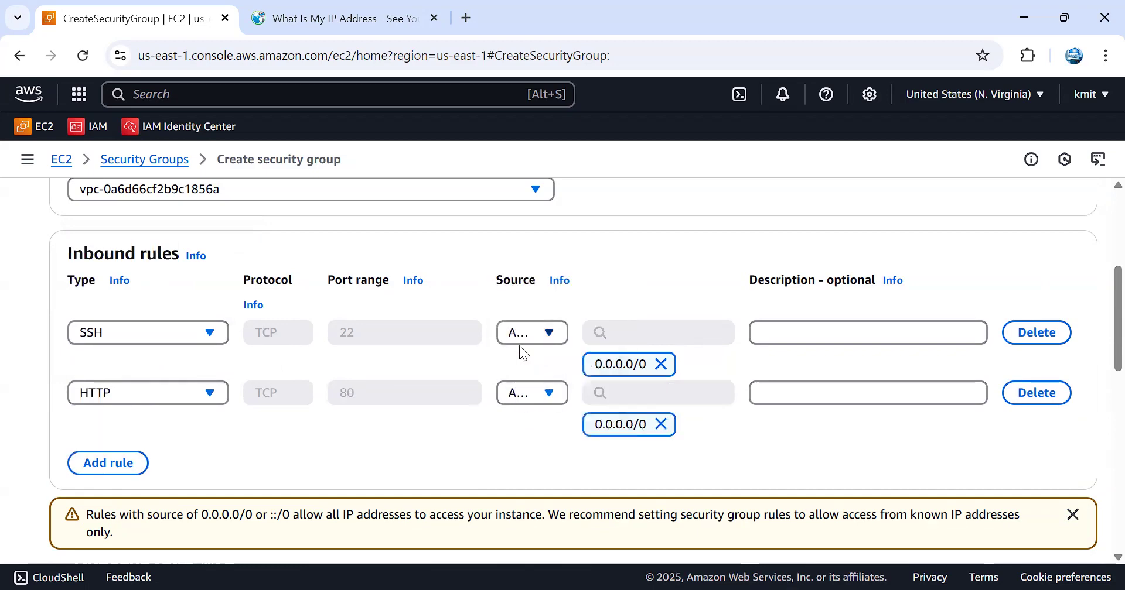
scroll(397, 442, "down", 10)
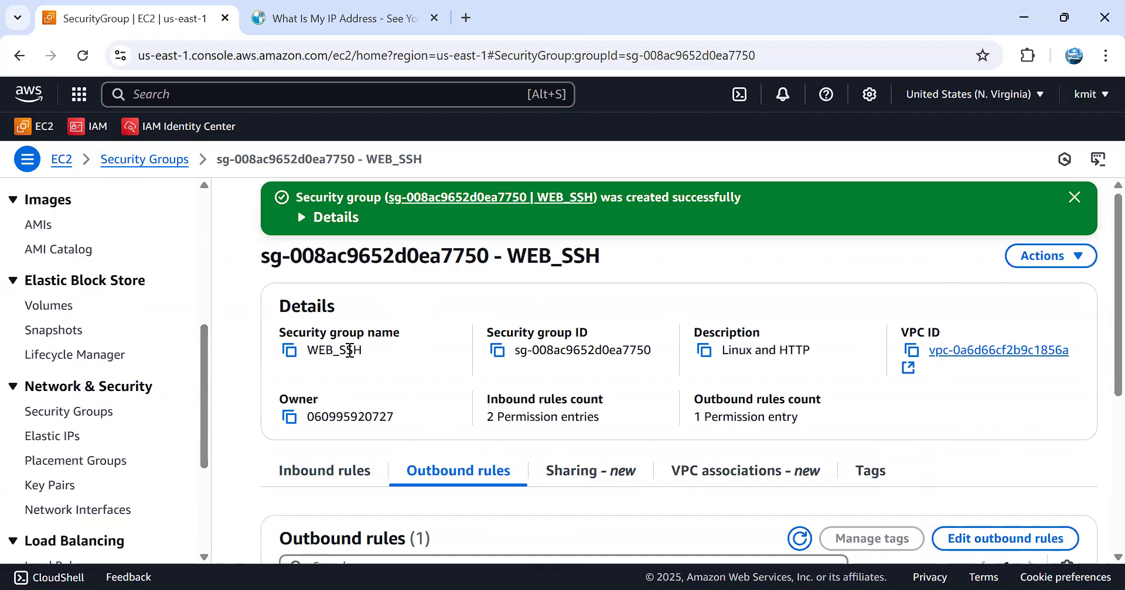
Step: In the security groups list, set the Name of the new WEB_SSH group to Web_Ssh
scroll(195, 463, "up", 3)
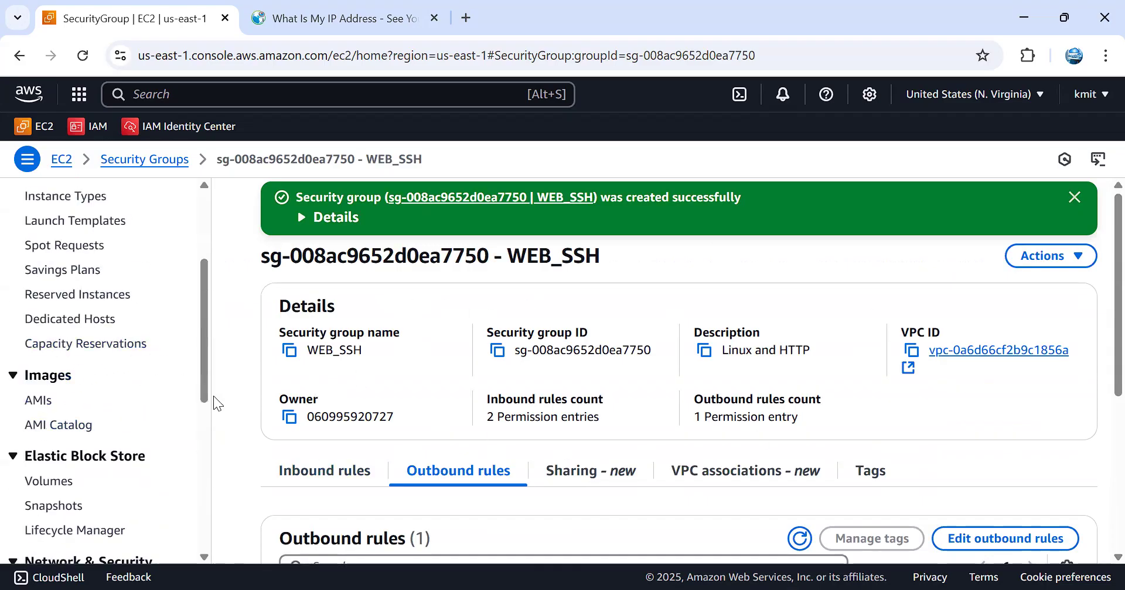
left_click(148, 161)
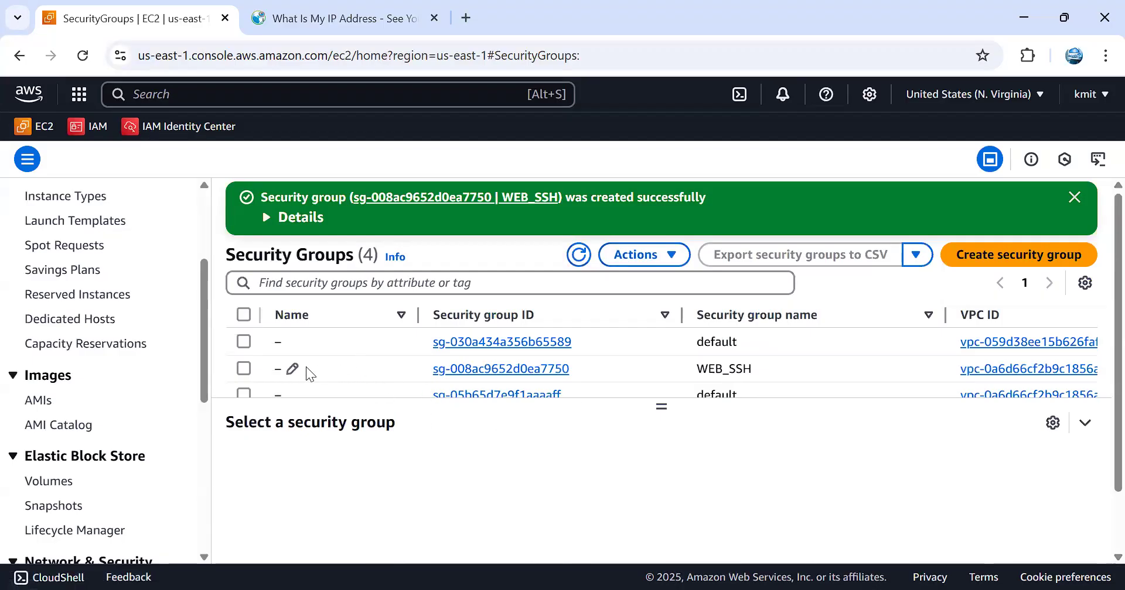
left_click(292, 369)
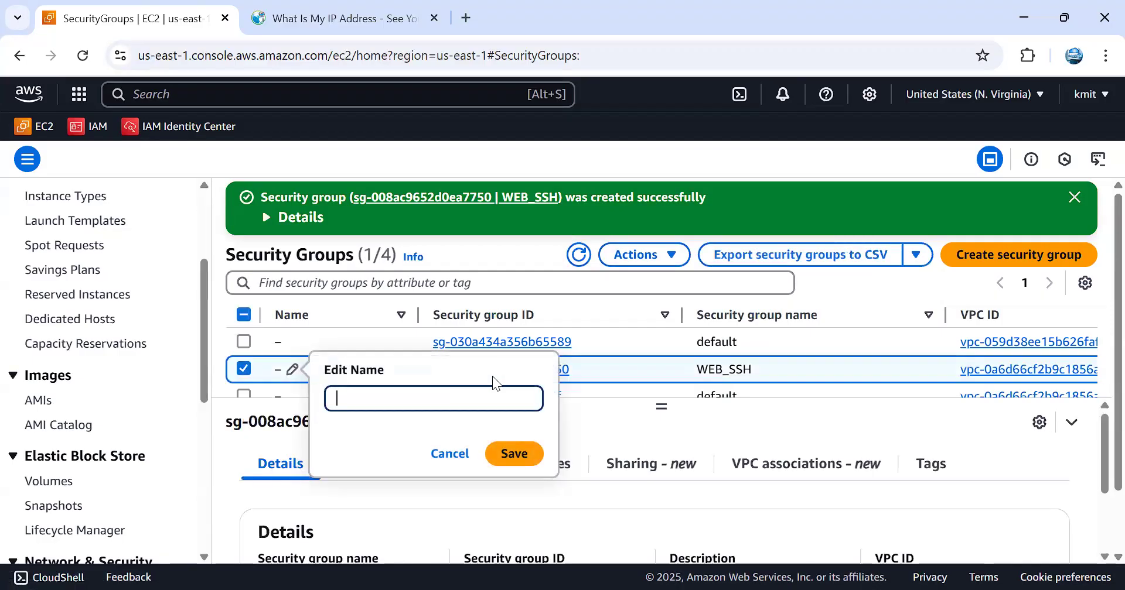
type("Web_Ssh")
left_click(510, 455)
Step: Start a new security group with All Traffic as both its name and its description
left_click(1040, 255)
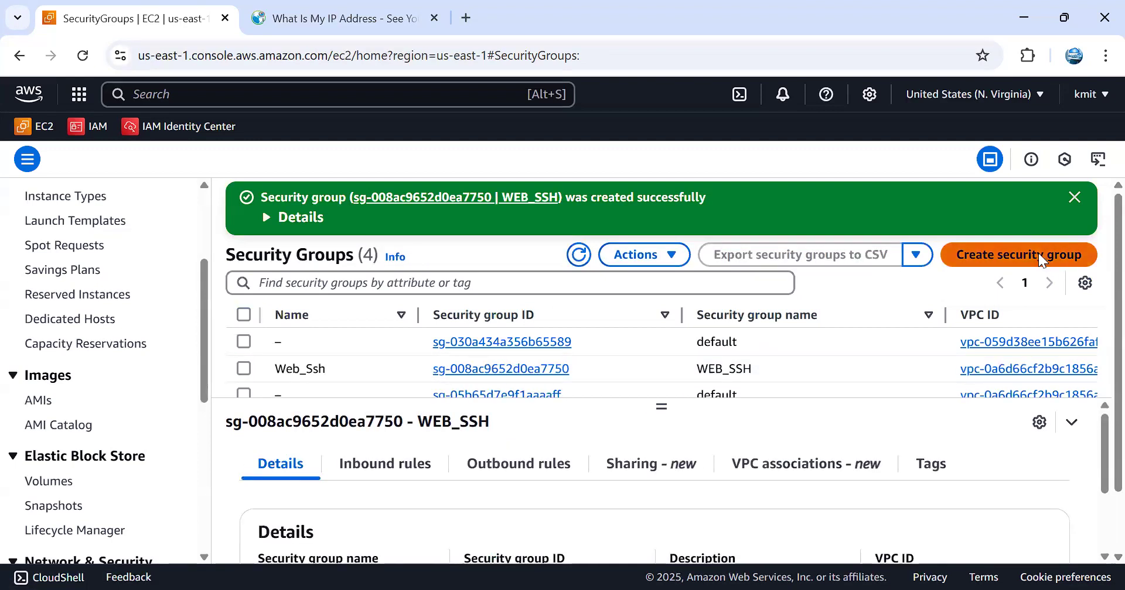
scroll(475, 305, "up", 5)
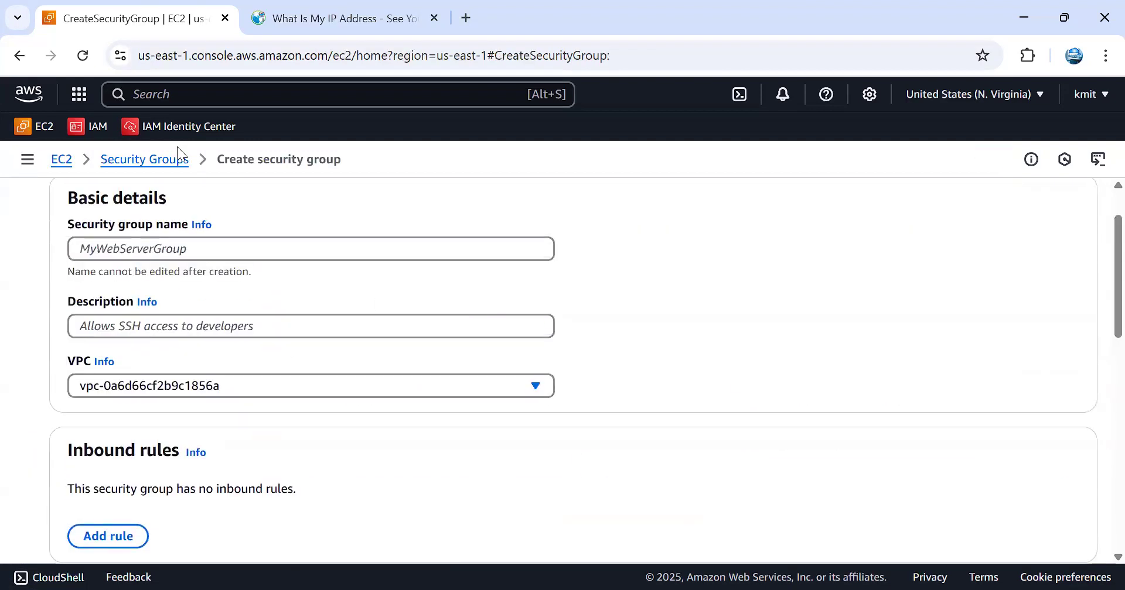
left_click(212, 250)
type("All Traffic")
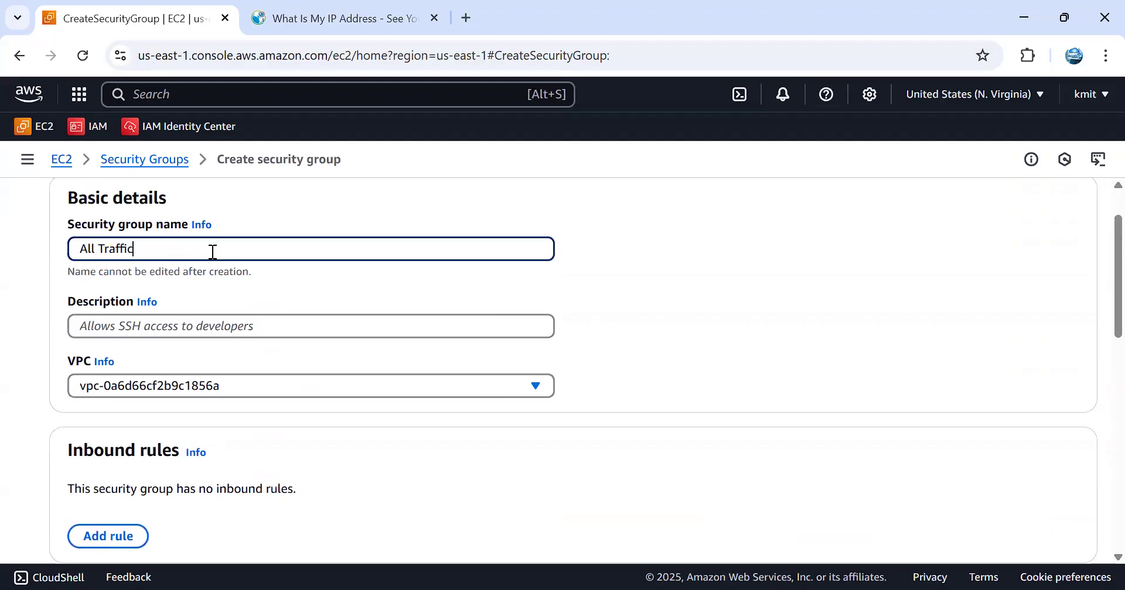
left_click(151, 332)
type("All Traff")
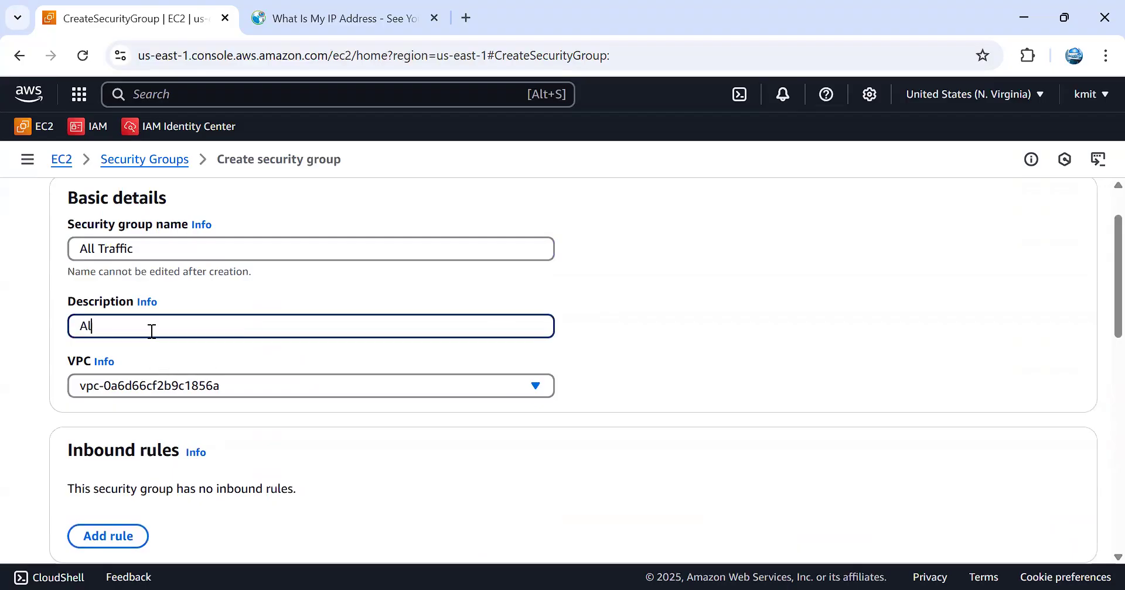
type("ic")
Step: Add an inbound rule of type All traffic with Custom as its source type
scroll(152, 332, "down", 6)
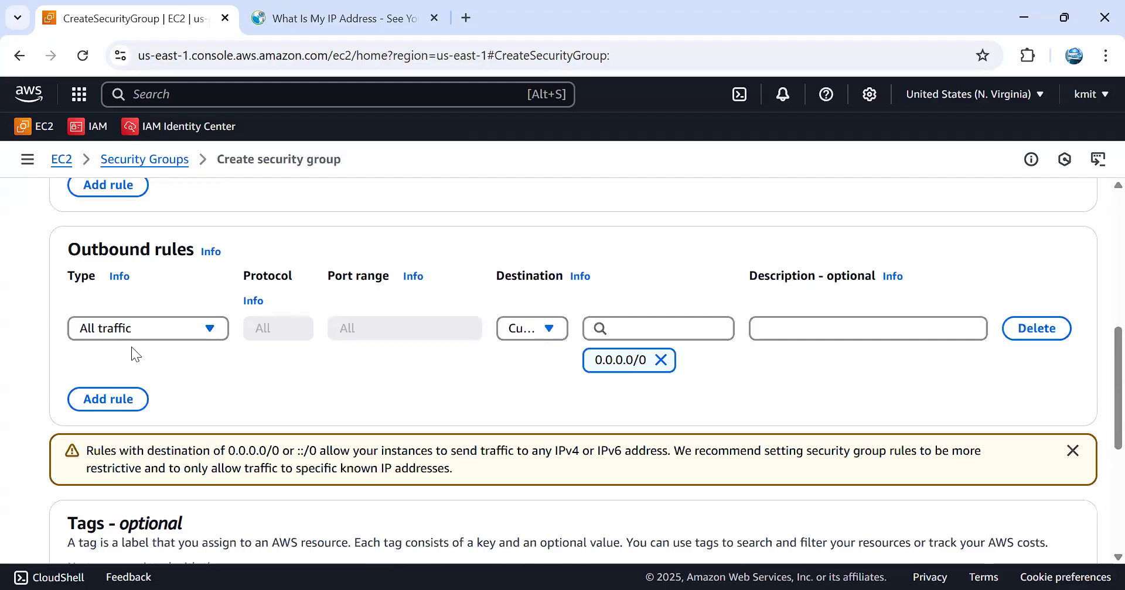
scroll(131, 347, "up", 3)
left_click(123, 359)
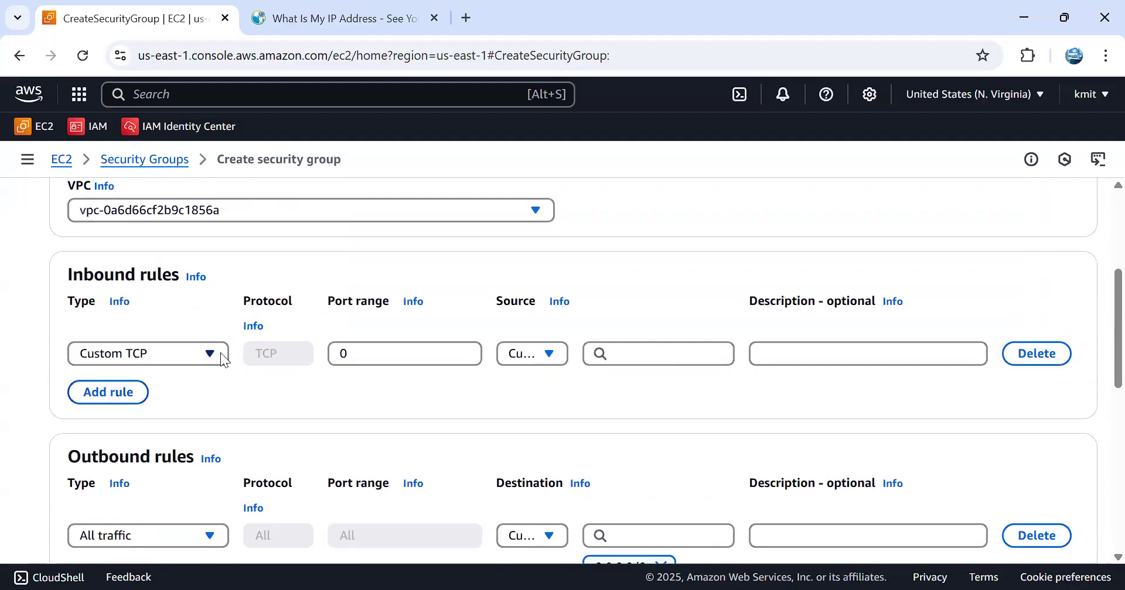
left_click(211, 353)
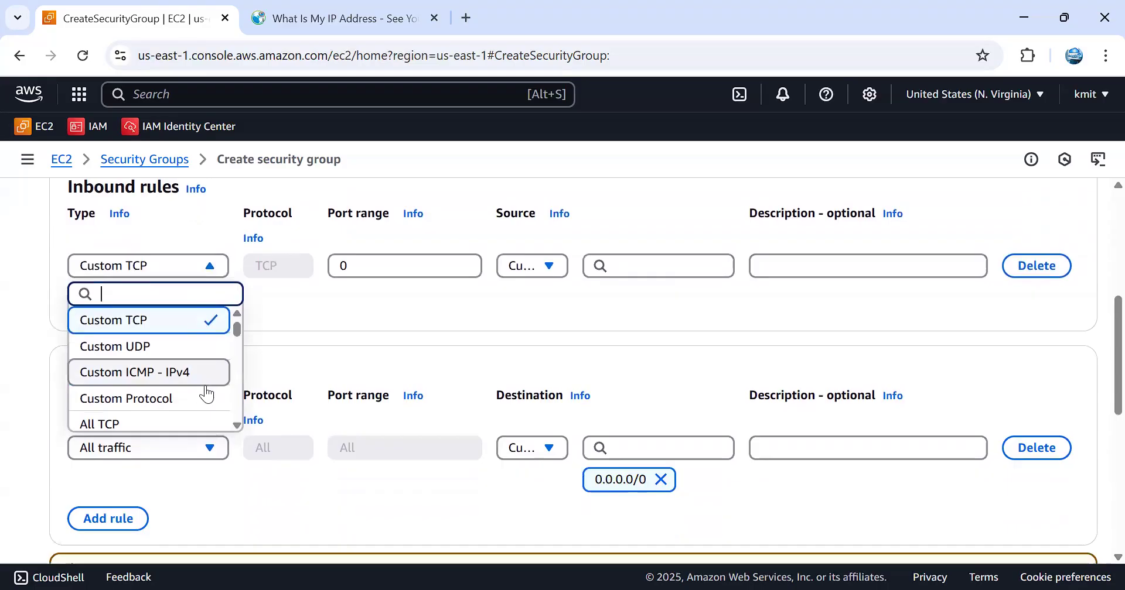
scroll(240, 424, "down", 3)
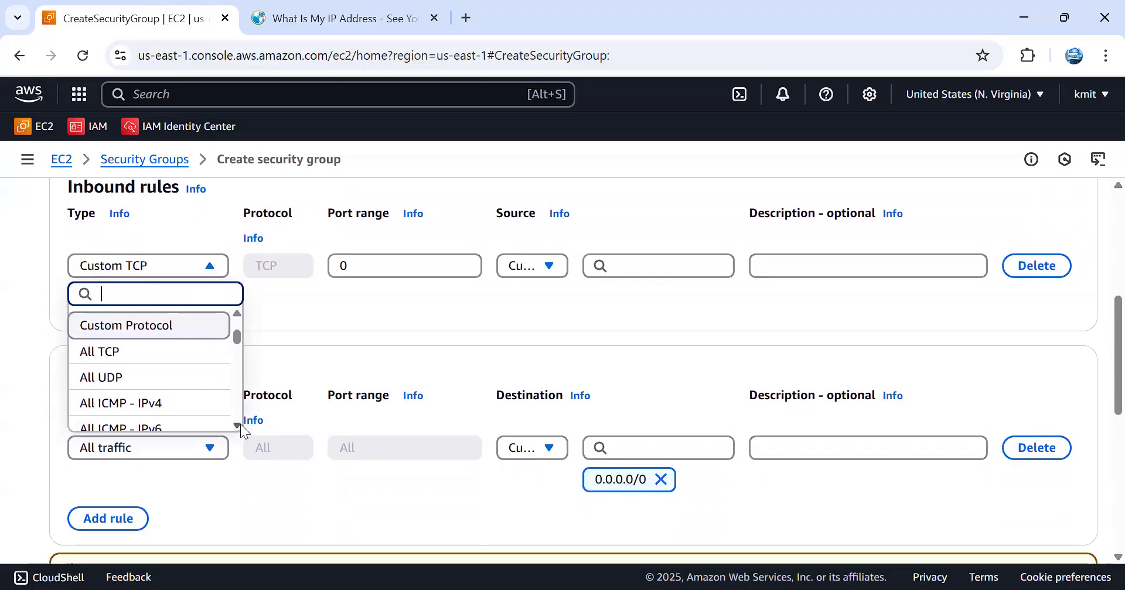
left_click(199, 385)
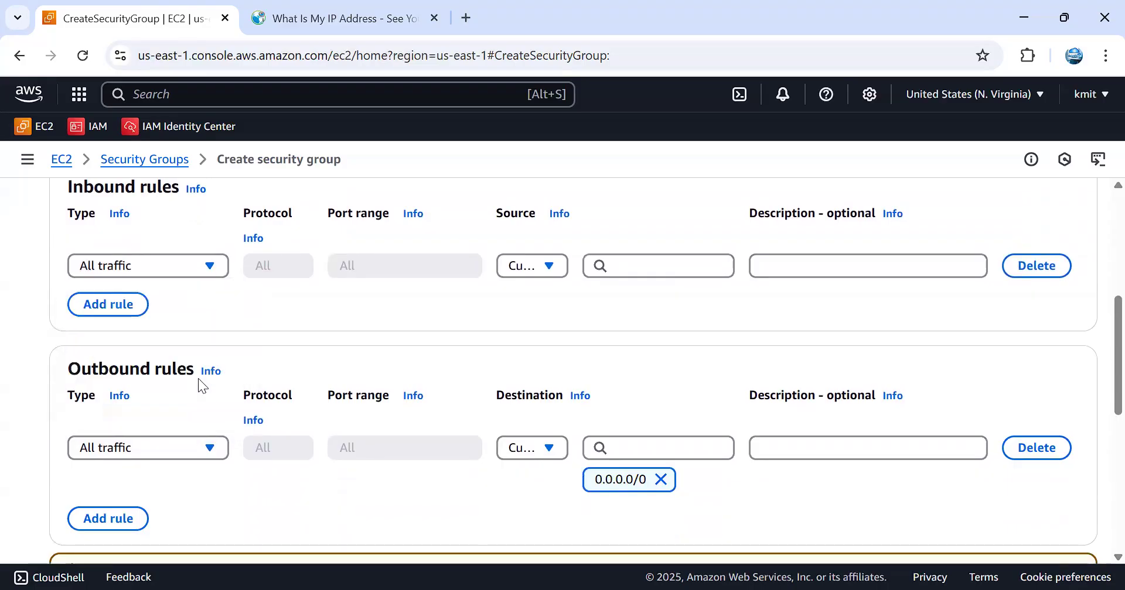
left_click(537, 280)
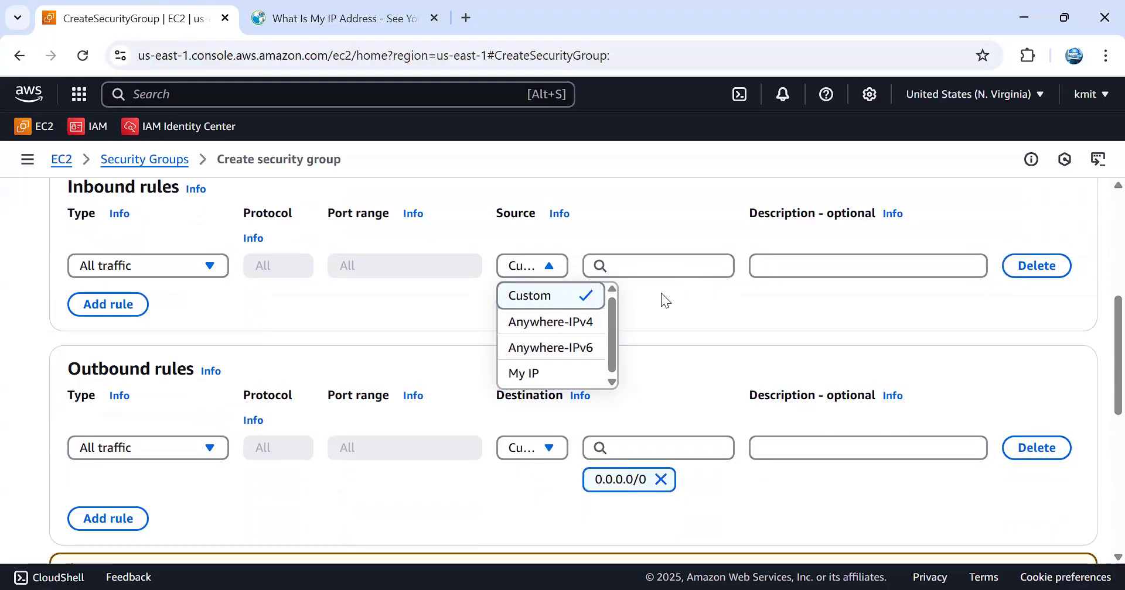
left_click(564, 304)
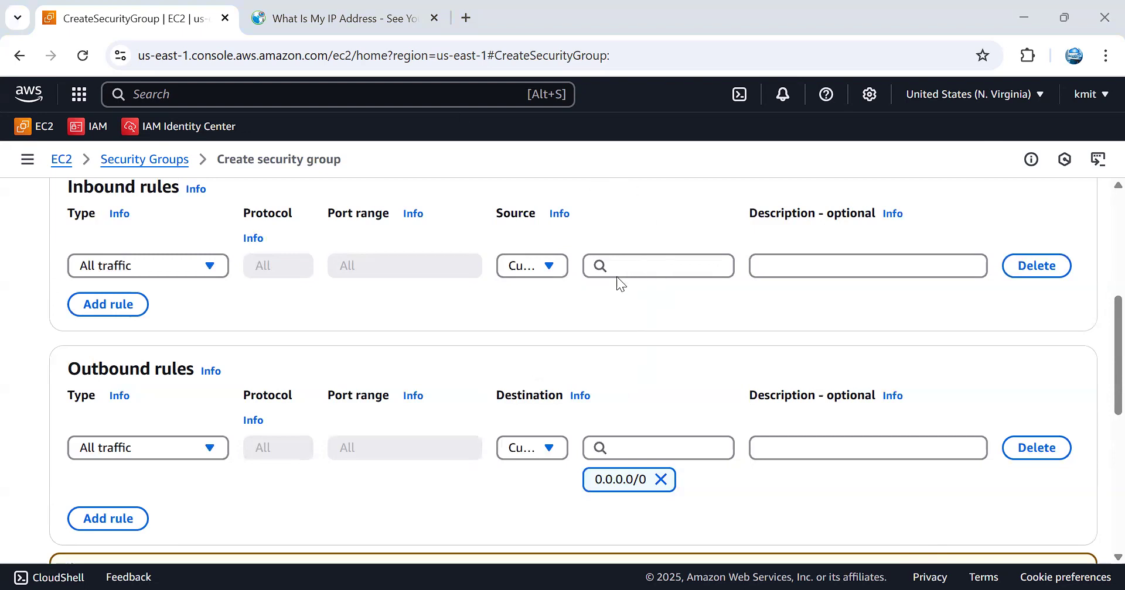
left_click_drag(620, 247, 634, 253)
left_click_drag(637, 232, 655, 249)
mouse_move(657, 299)
left_mouse_down()
mouse_move(665, 310)
mouse_move(680, 299)
mouse_move(685, 326)
mouse_move(622, 328)
mouse_move(715, 320)
mouse_move(711, 330)
mouse_move(719, 317)
mouse_move(713, 331)
mouse_move(752, 325)
mouse_move(671, 361)
mouse_move(756, 300)
mouse_move(630, 339)
mouse_move(672, 352)
left_mouse_up()
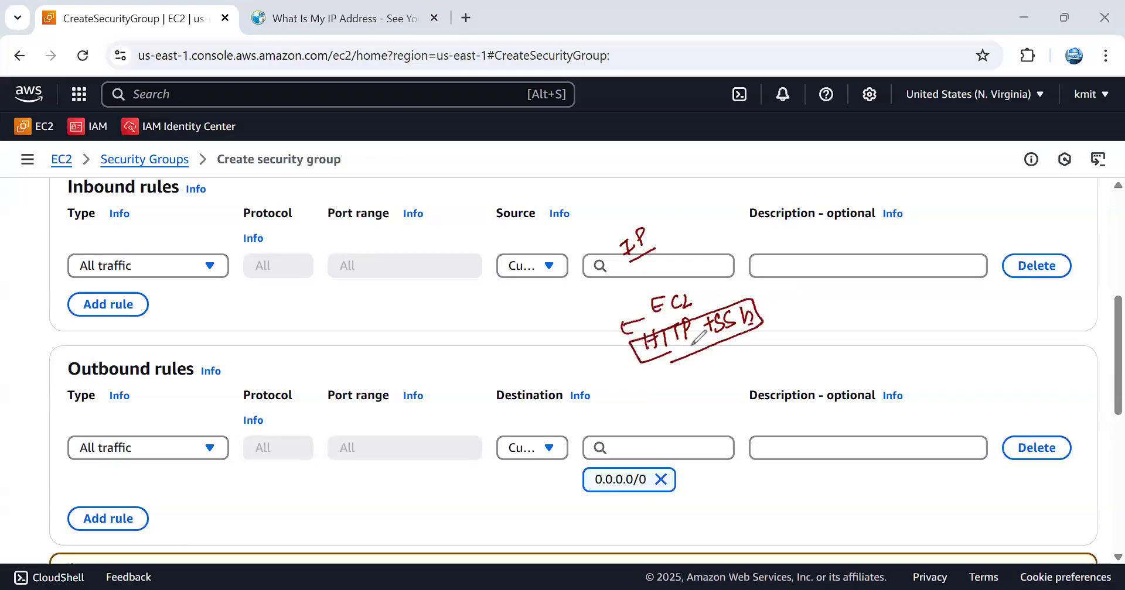
left_click_drag(769, 305, 802, 284)
mouse_move(839, 262)
left_mouse_down()
mouse_move(839, 285)
mouse_move(871, 265)
mouse_move(845, 306)
left_mouse_up()
left_click_drag(840, 298, 853, 298)
mouse_move(843, 340)
left_mouse_down()
mouse_move(847, 323)
mouse_move(937, 283)
mouse_move(947, 298)
left_mouse_up()
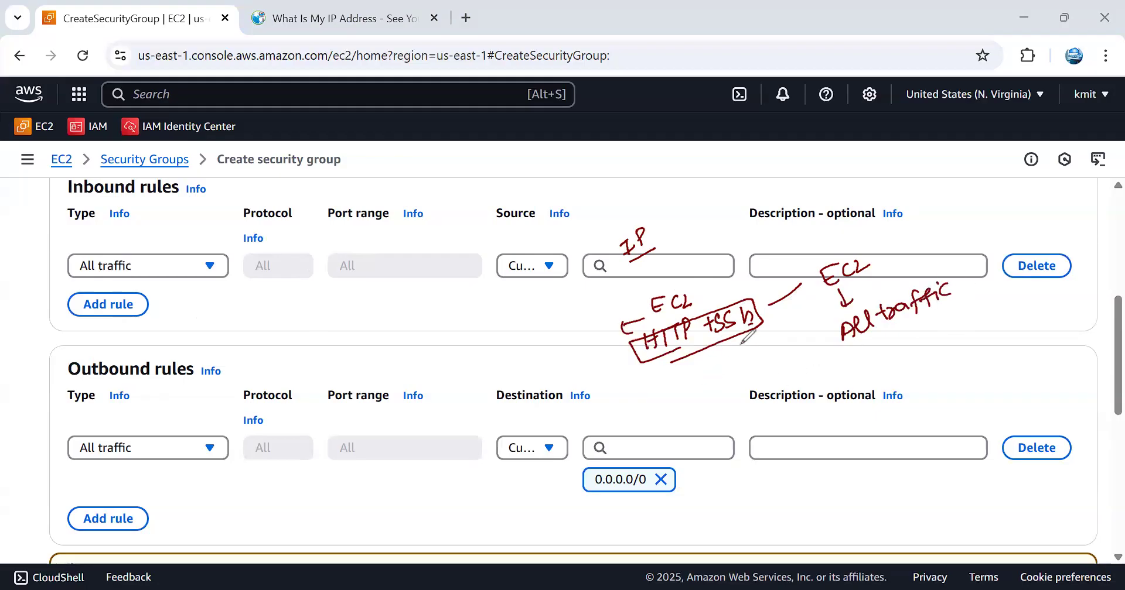
mouse_move(510, 239)
left_mouse_down()
mouse_move(489, 258)
mouse_move(565, 241)
mouse_move(497, 240)
left_mouse_up()
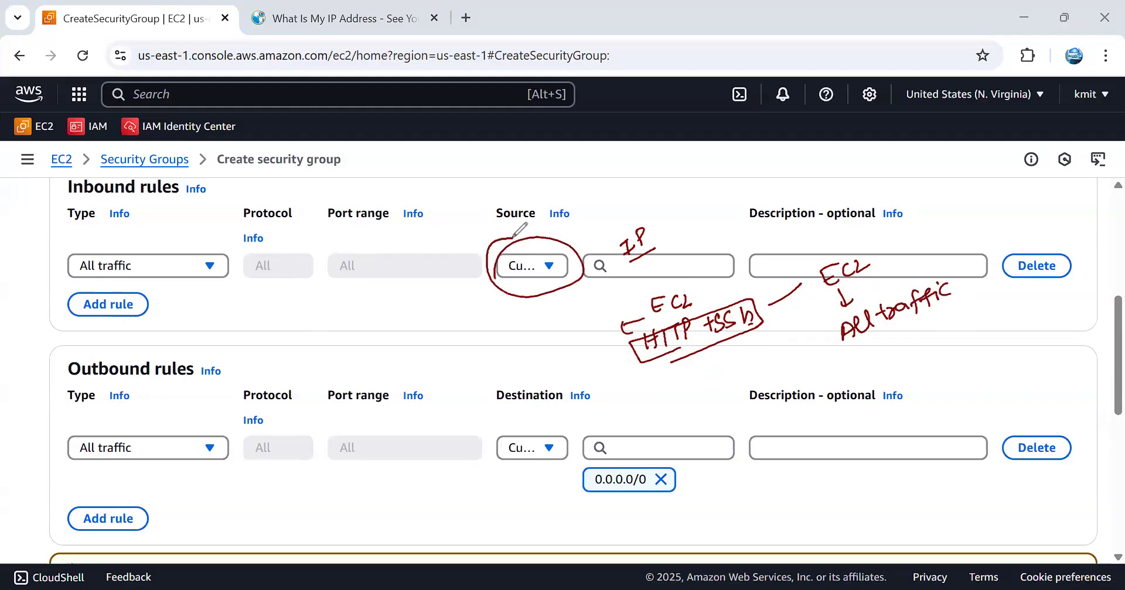
mouse_move(706, 284)
left_mouse_down()
mouse_move(642, 324)
mouse_move(741, 360)
mouse_move(709, 285)
mouse_move(693, 295)
left_mouse_up()
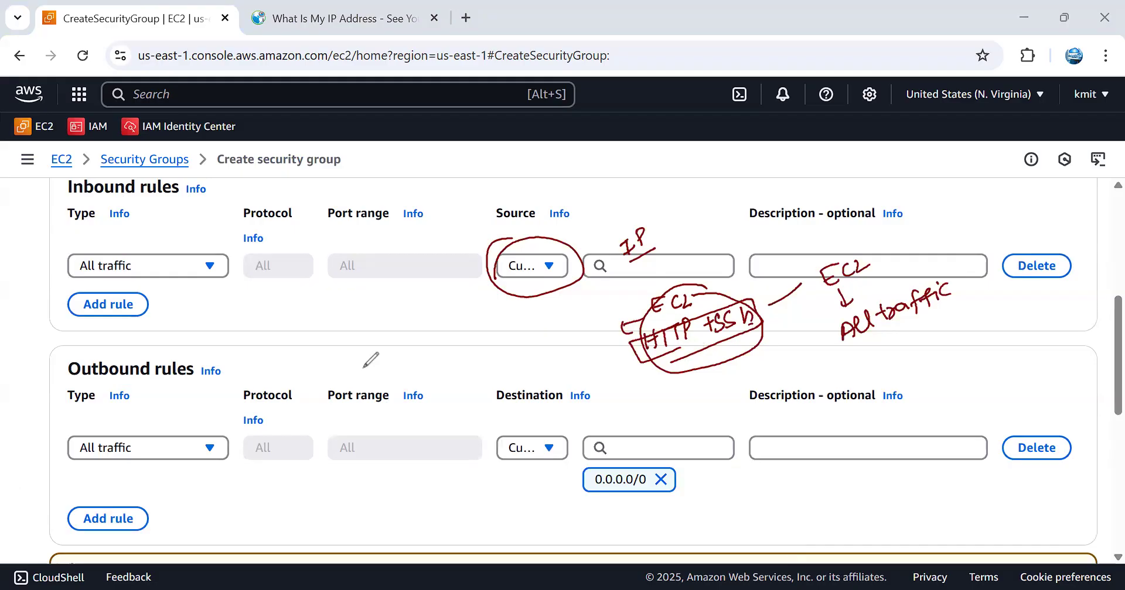
key("Escape")
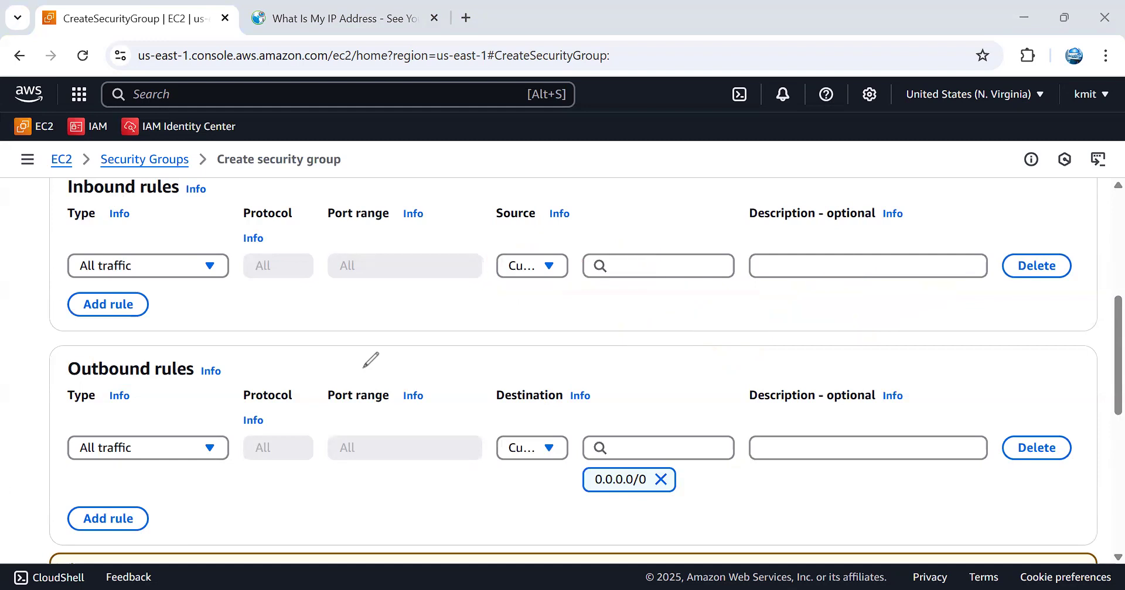
Step: Set the All traffic inbound rule's custom source to the WEB_SSH security group
left_click(554, 267)
left_click(552, 298)
left_click(633, 265)
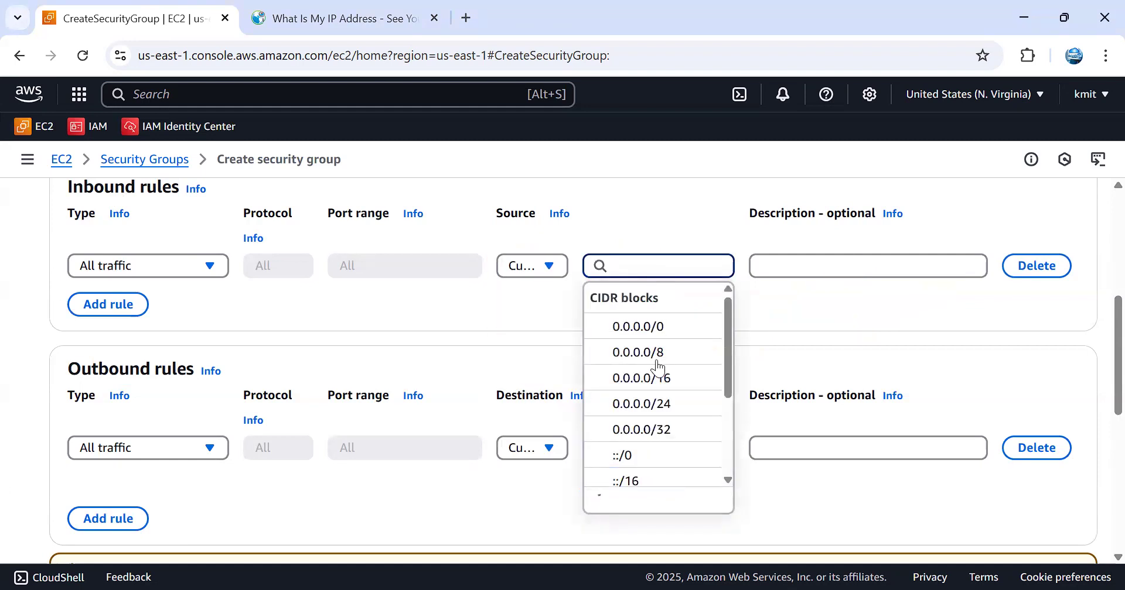
scroll(661, 469, "down", 3)
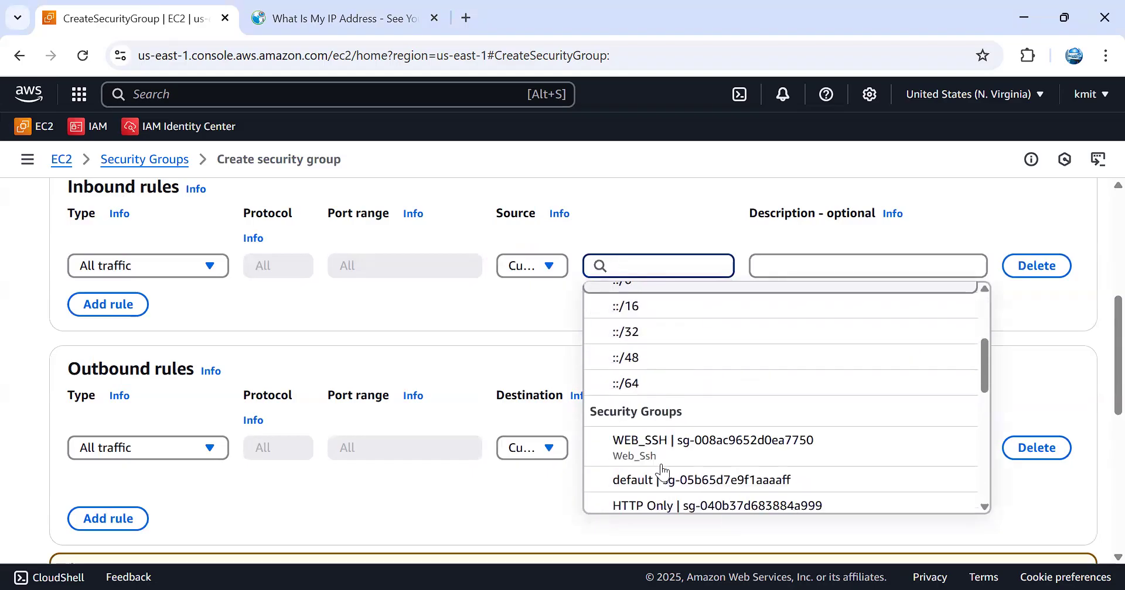
scroll(660, 470, "down", 2)
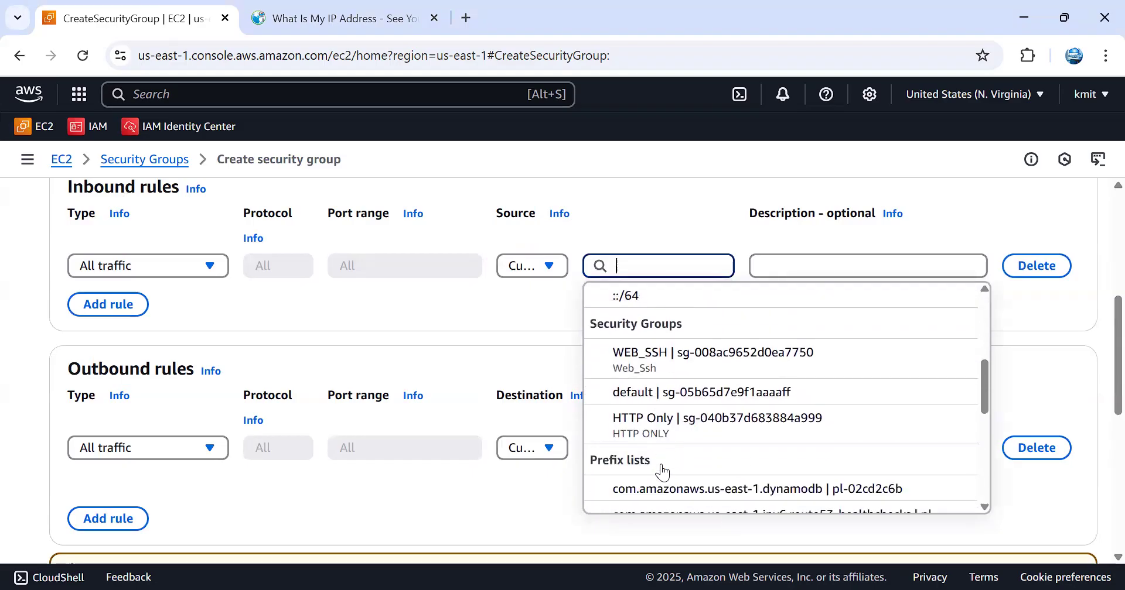
left_click(671, 357)
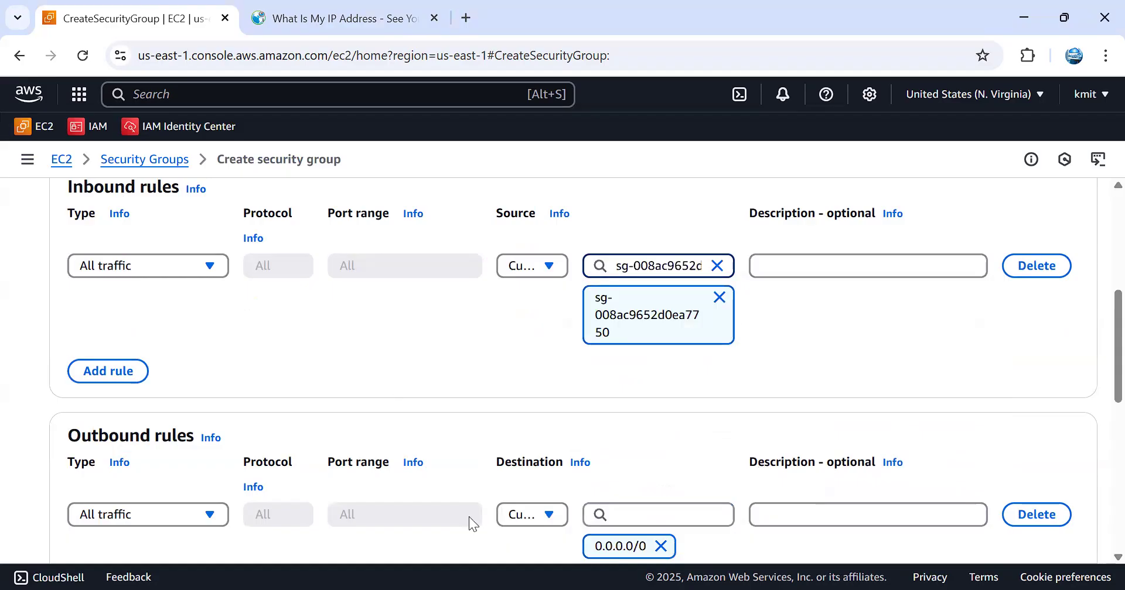
Step: Change the security group name to All Traffic For Web and its description to All Traffic for Web
scroll(469, 517, "down", 3)
scroll(468, 517, "up", 10)
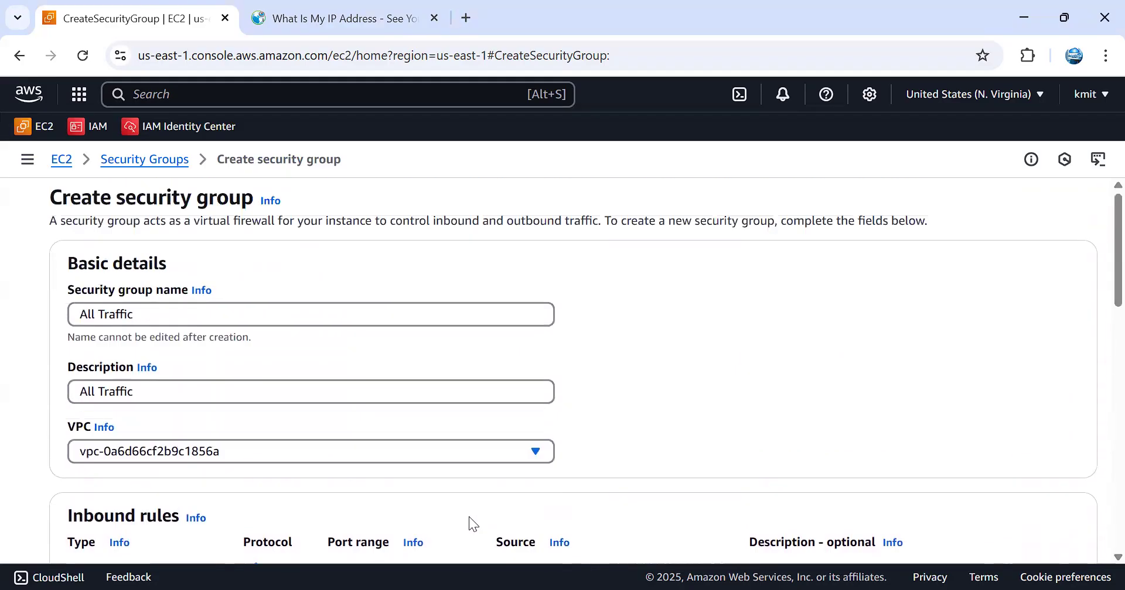
left_click(219, 310)
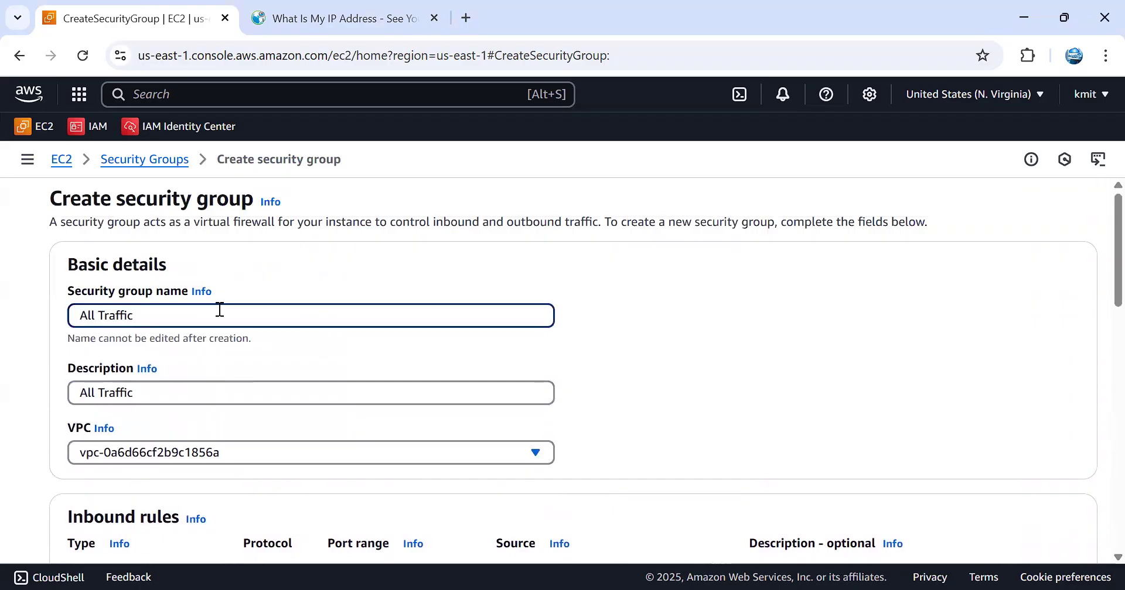
type("For Web")
left_click(198, 392)
type("for Web")
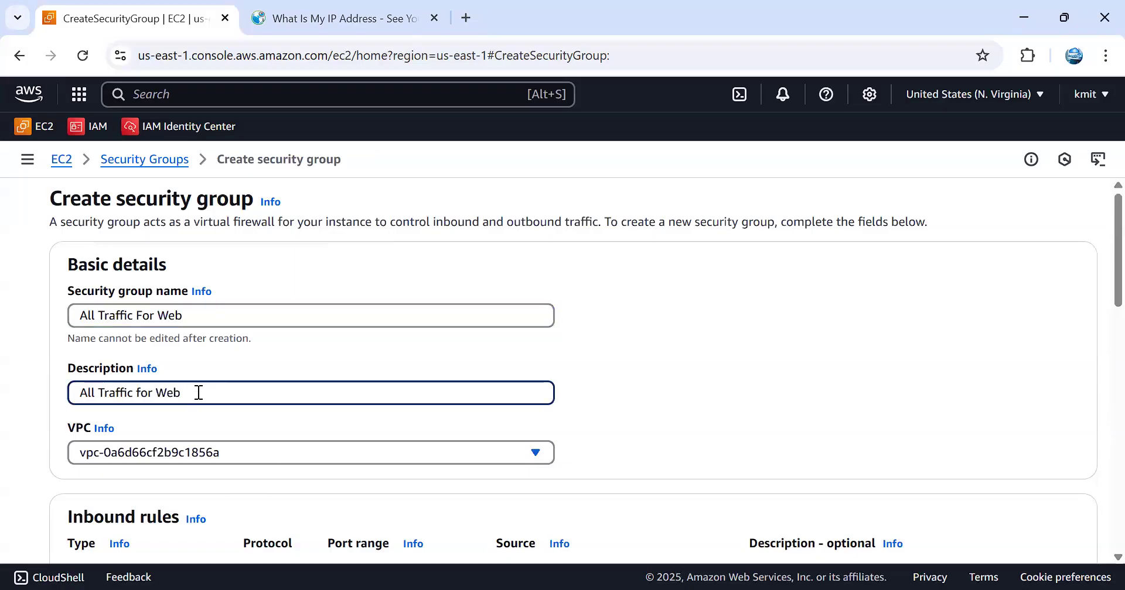
Step: Add a tag with the key Name and the value For Web App Only
scroll(611, 387, "down", 9)
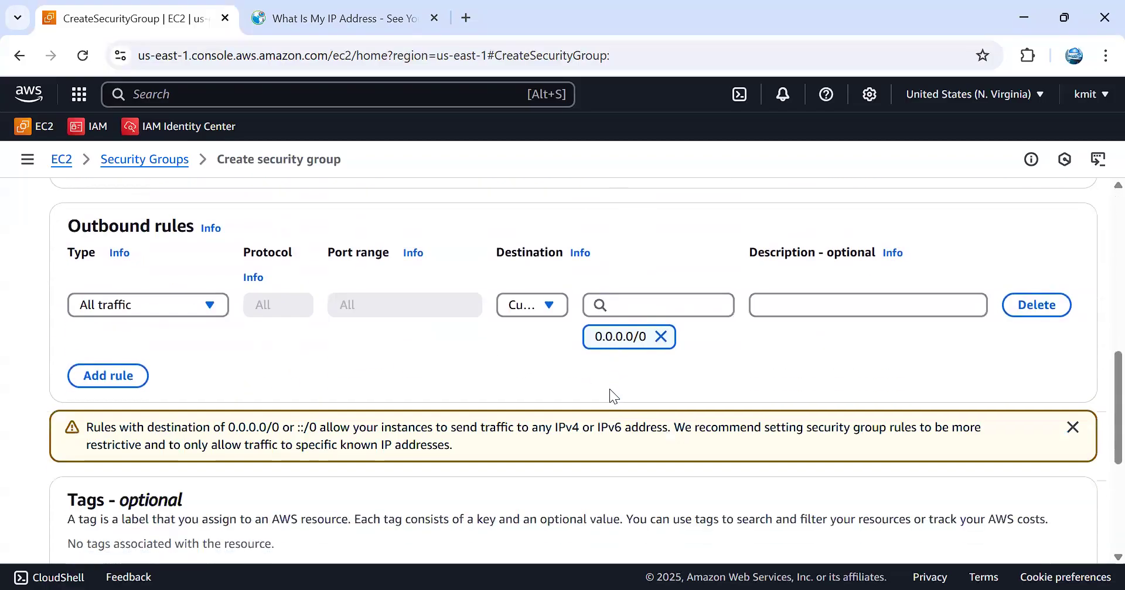
scroll(609, 389, "down", 1)
left_click(117, 503)
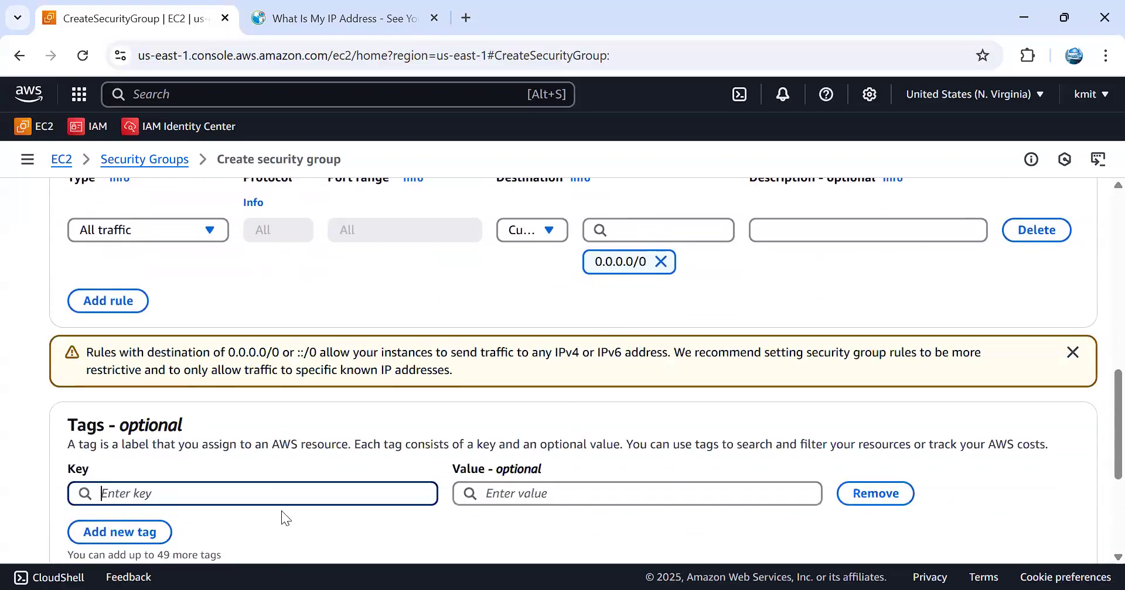
type("Name")
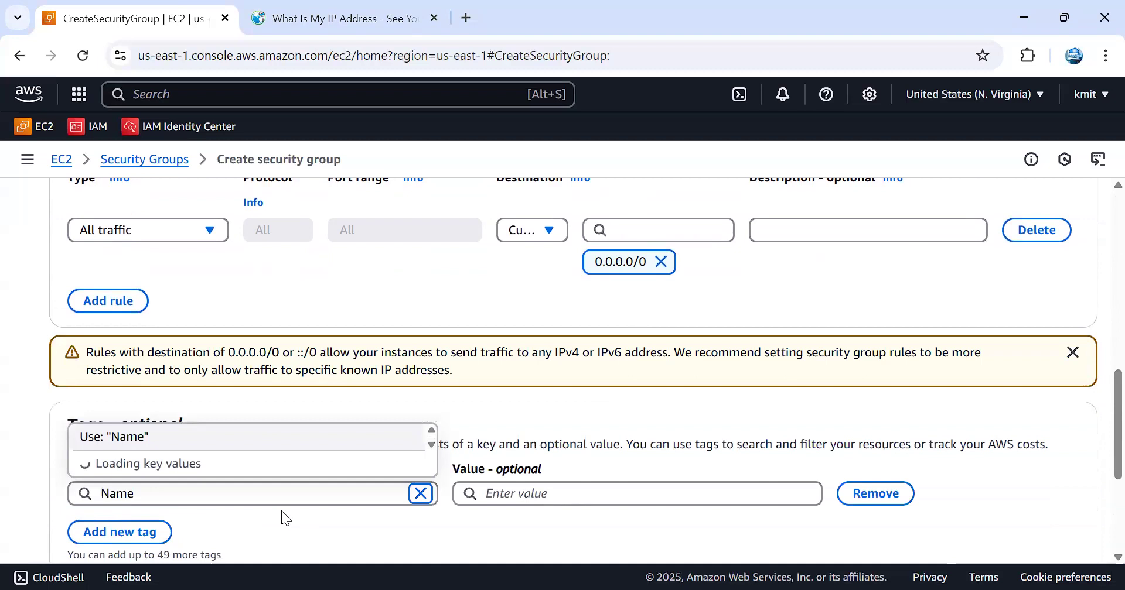
key("Tab")
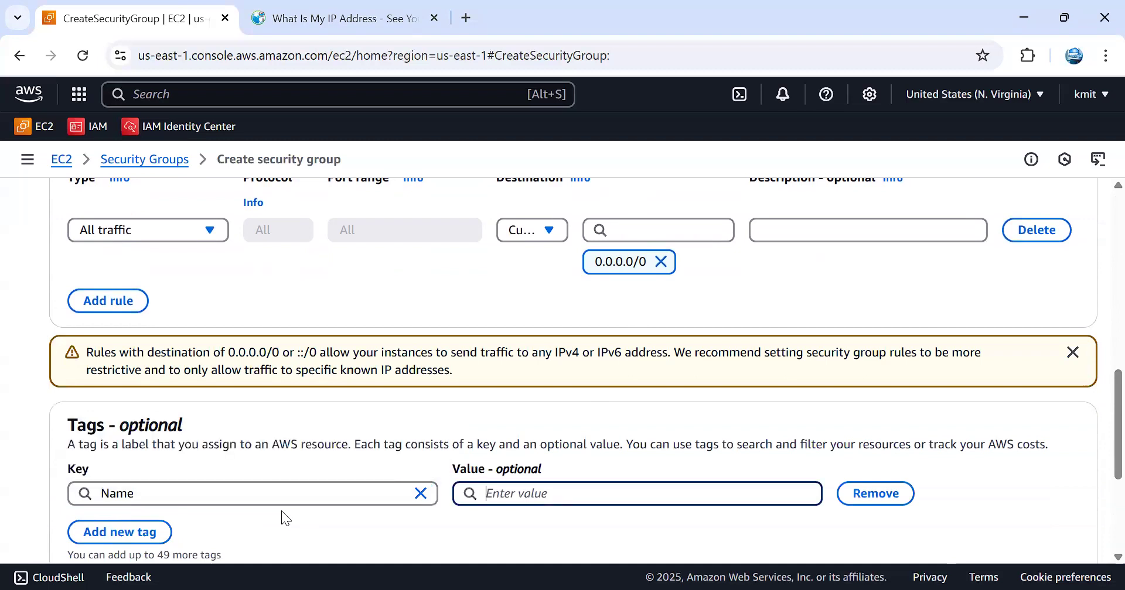
type("Web")
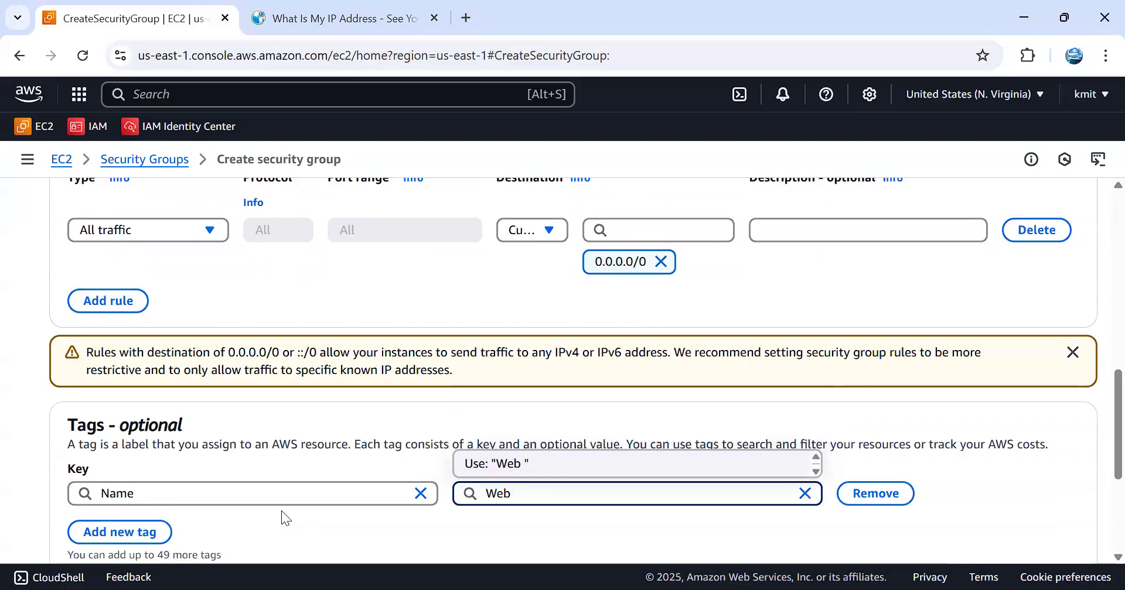
type(" For ")
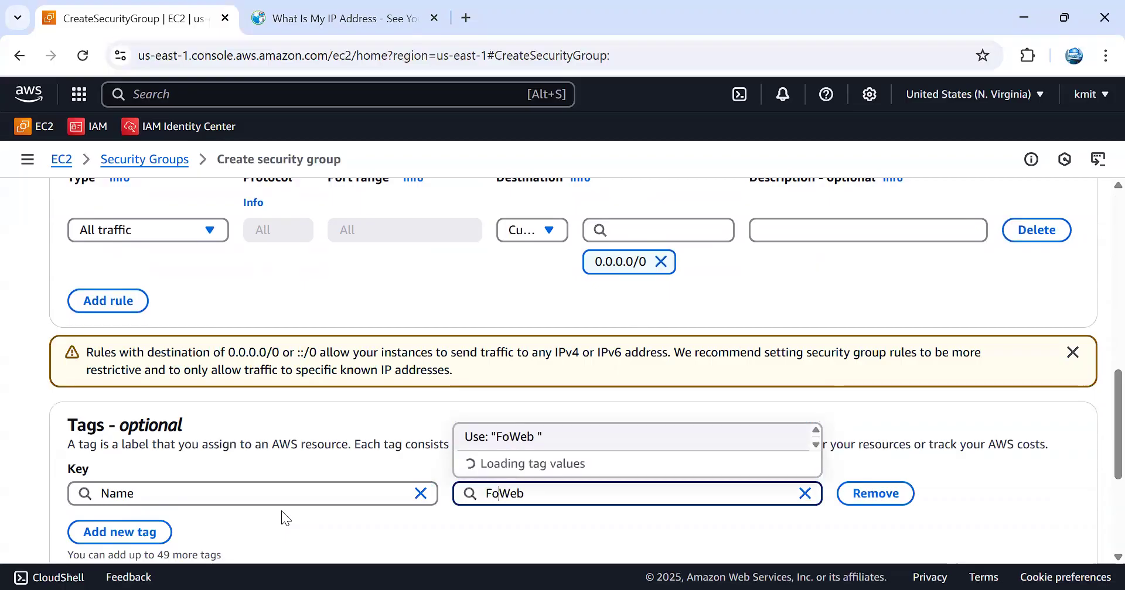
type("App")
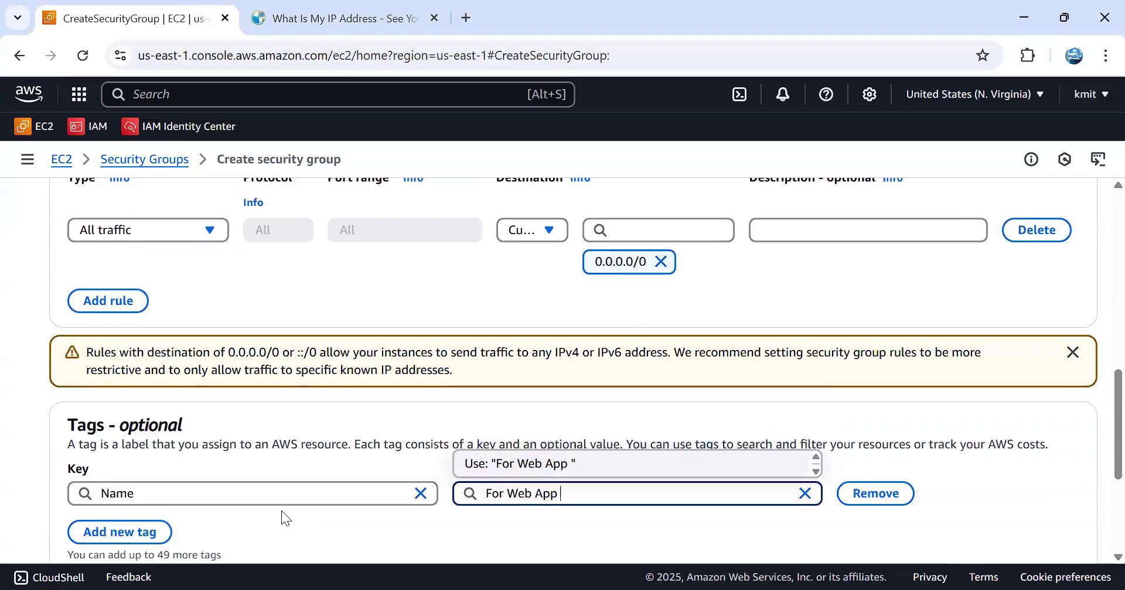
type("Onlyu")
key("BackSpace")
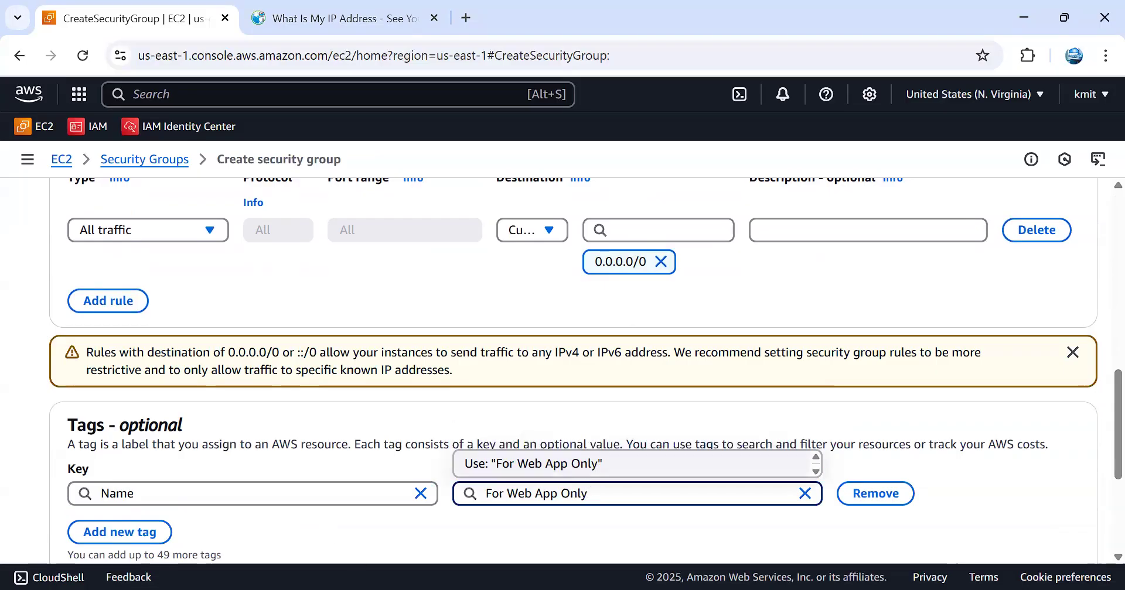
left_click(313, 532)
scroll(369, 525, "down", 3)
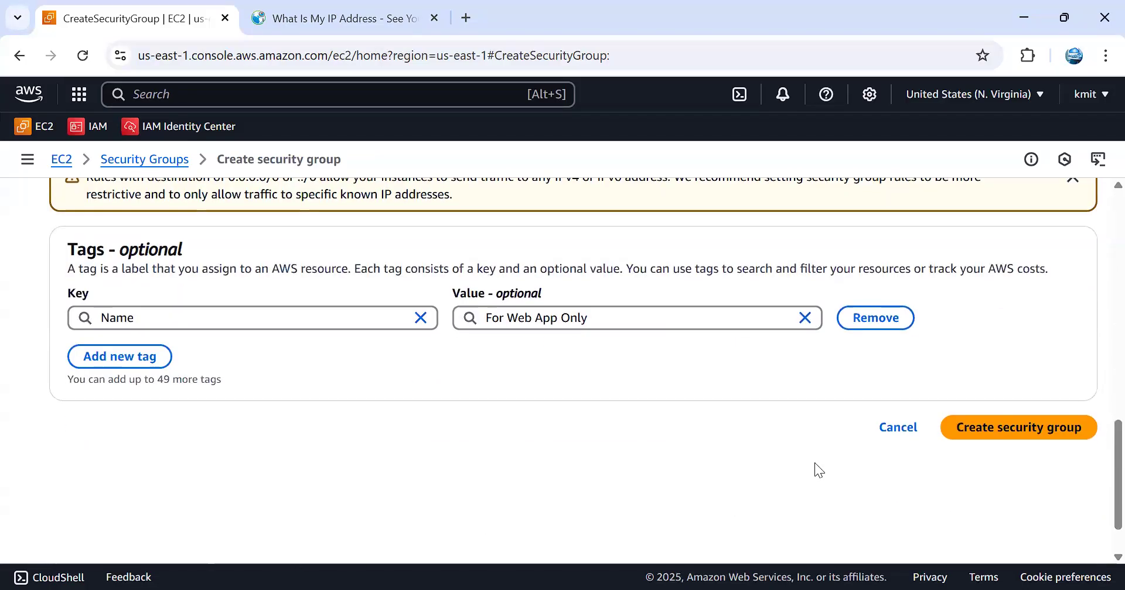
Step: Create the All Traffic For Web security group and return to the security groups list
left_click(1019, 428)
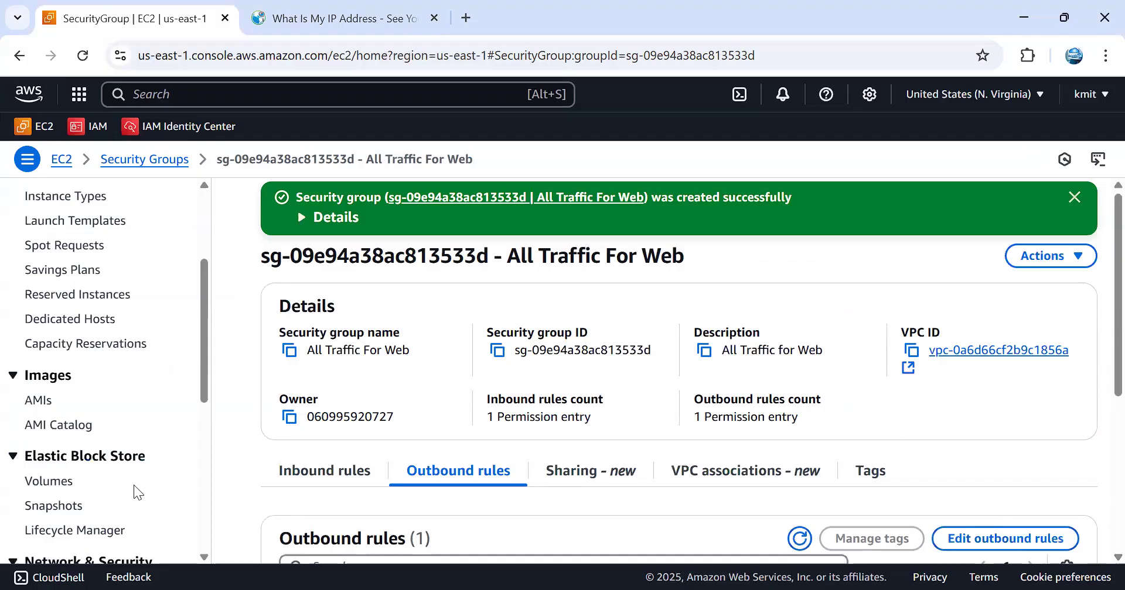
scroll(133, 485, "up", 3)
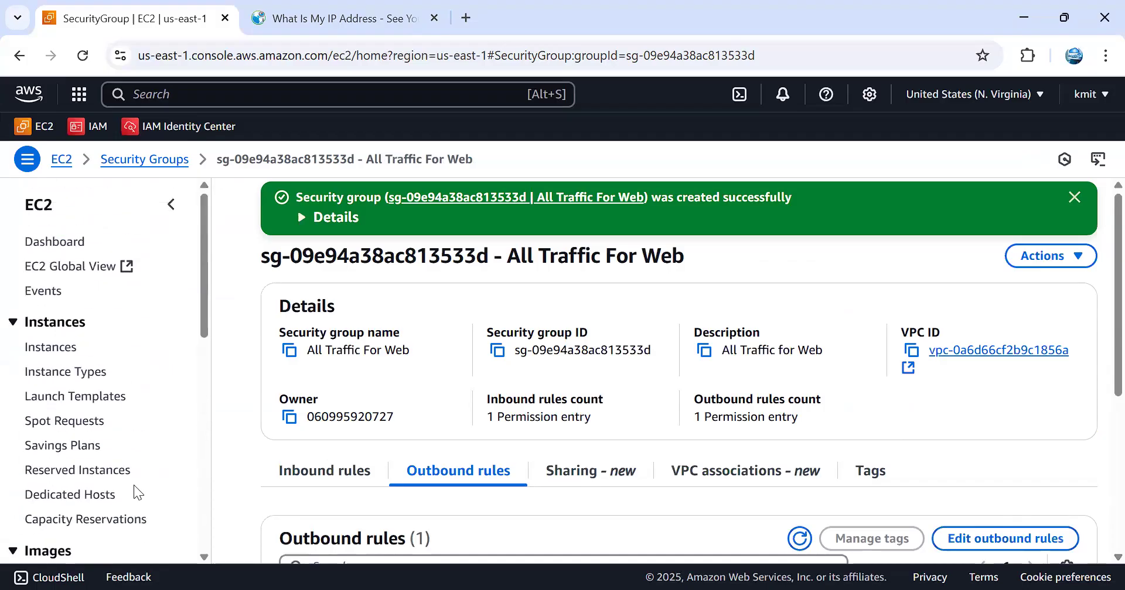
left_click(144, 159)
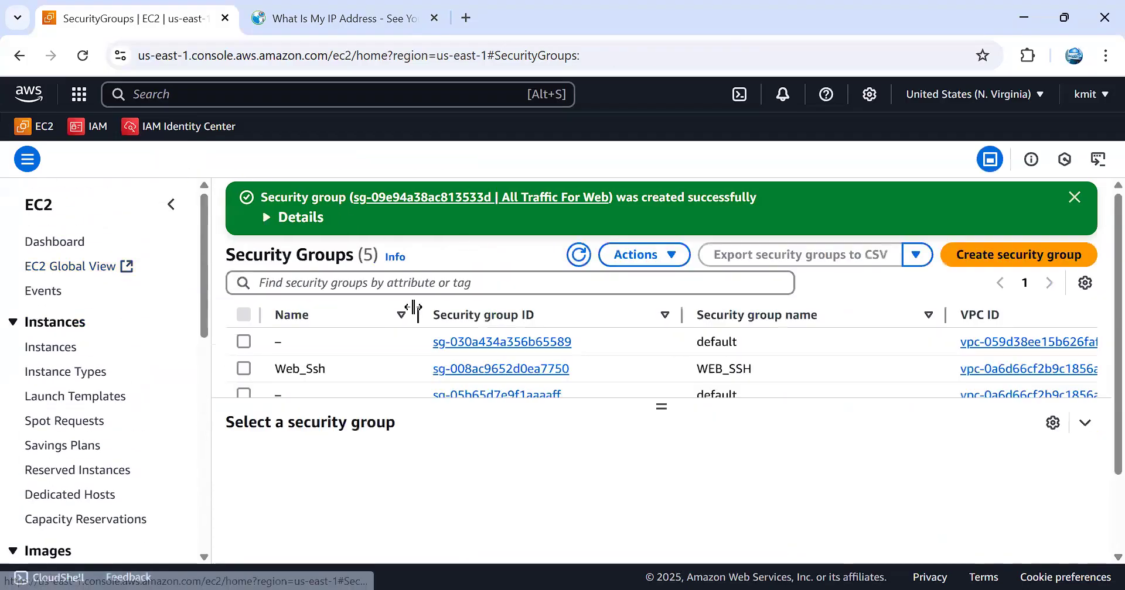
Step: Start creating another security group and add an inbound rule to it
scroll(324, 360, "down", 3)
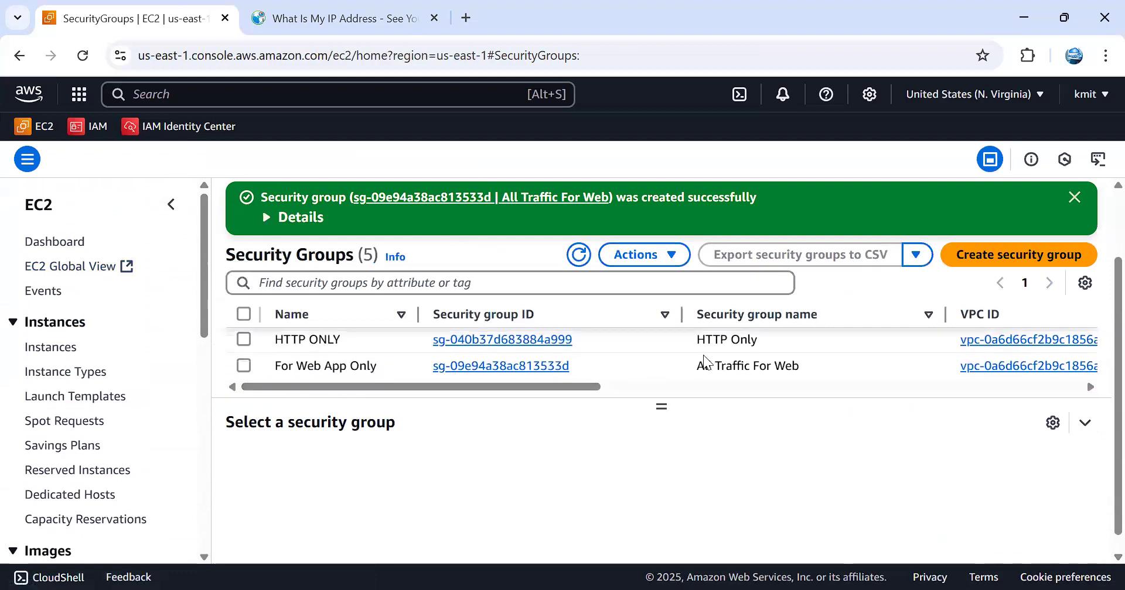
left_click_drag(271, 368, 386, 372)
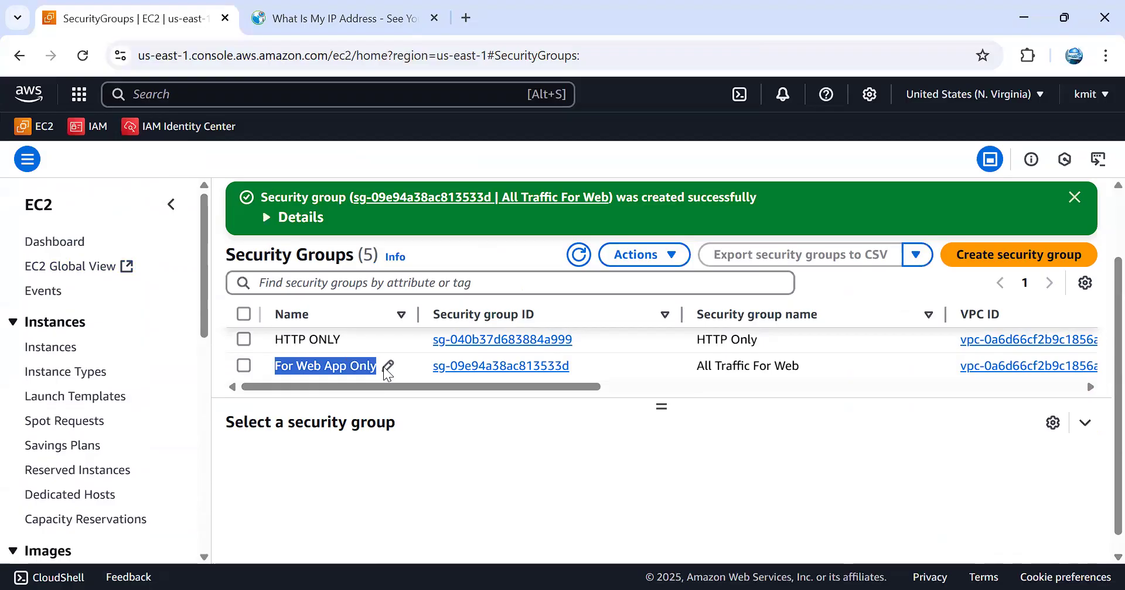
left_click(386, 372)
left_click(1070, 255)
scroll(397, 389, "down", 5)
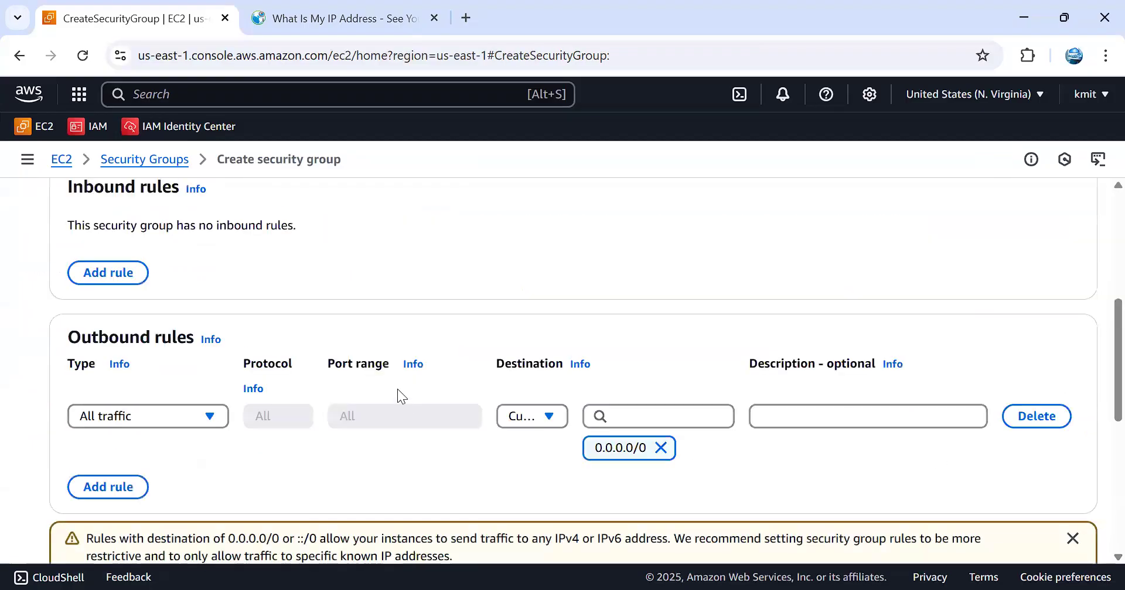
scroll(284, 370, "down", 2)
scroll(284, 370, "up", 3)
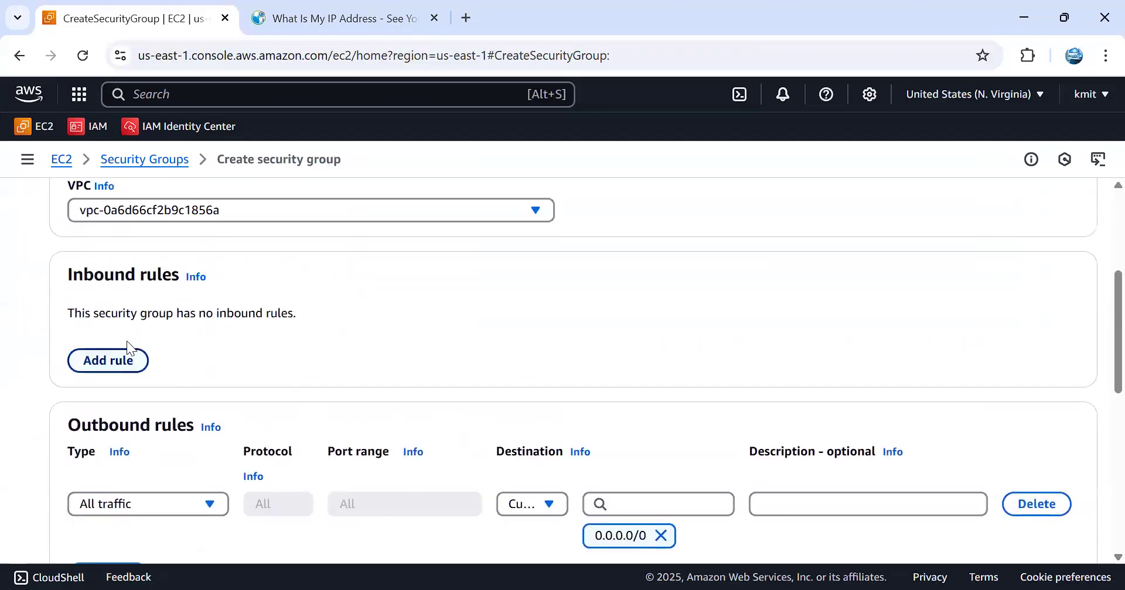
left_click(125, 362)
Step: Set the inbound rule's type to All traffic and its source to anywhere on IPv4 (0.0.0.0/0)
left_click(176, 354)
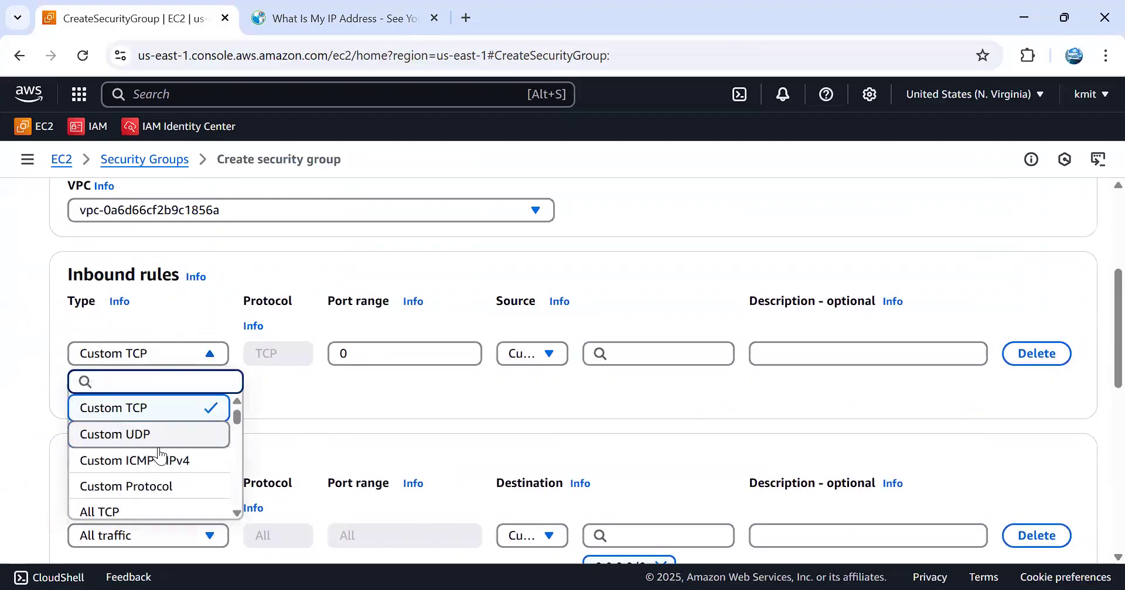
scroll(162, 460, "down", 1)
scroll(184, 490, "down", 5)
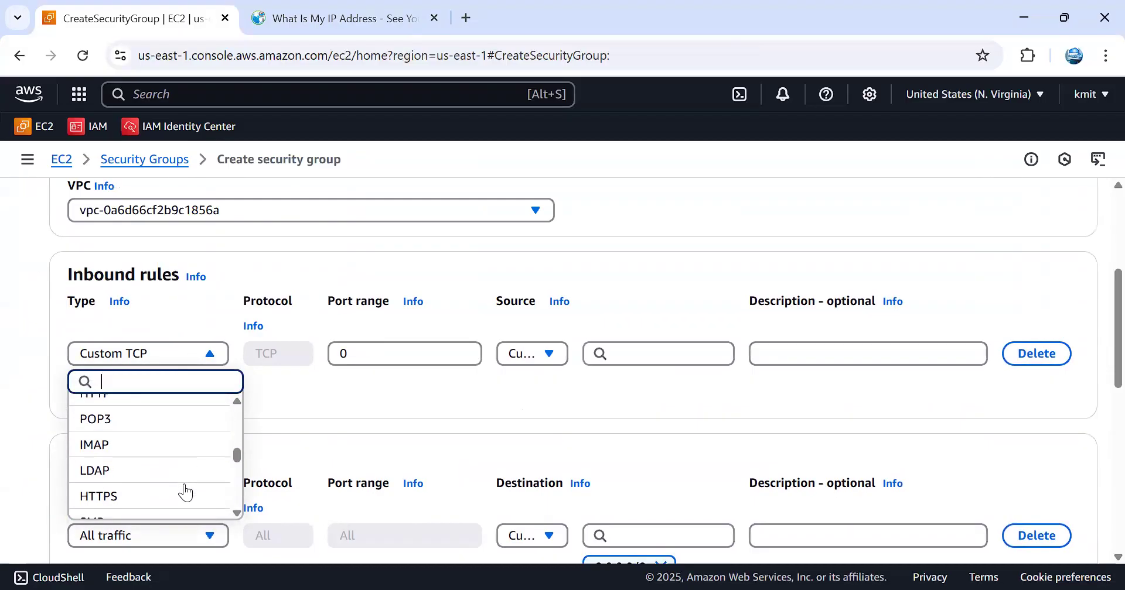
type("all")
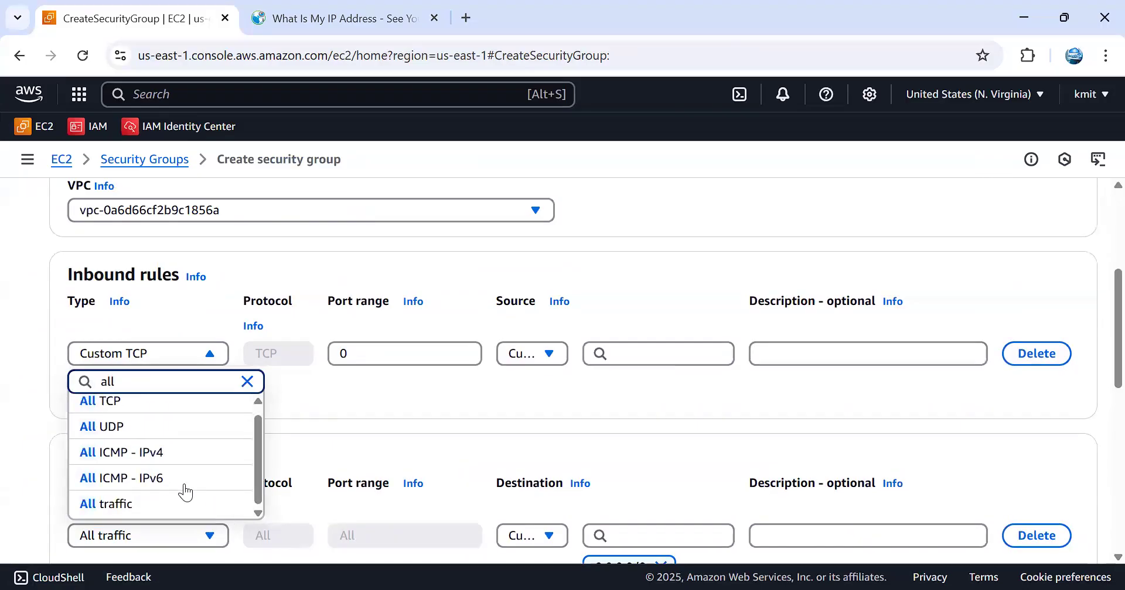
left_click(187, 507)
left_click(544, 353)
left_click(542, 410)
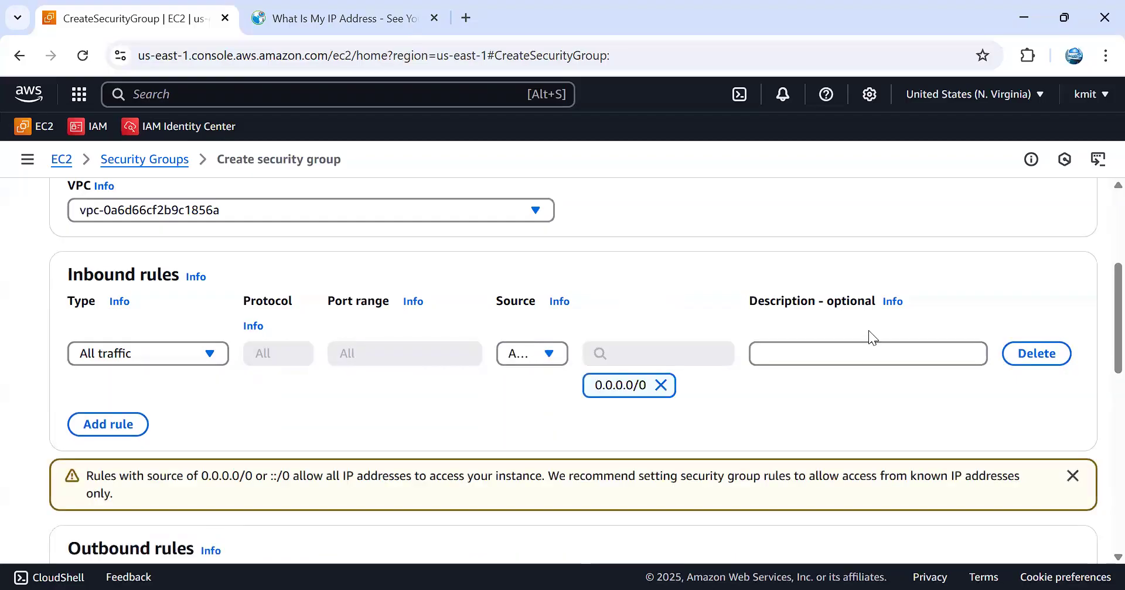
Step: Enter All Traffic as both the security group name and its description
scroll(315, 331, "up", 4)
left_click(304, 321)
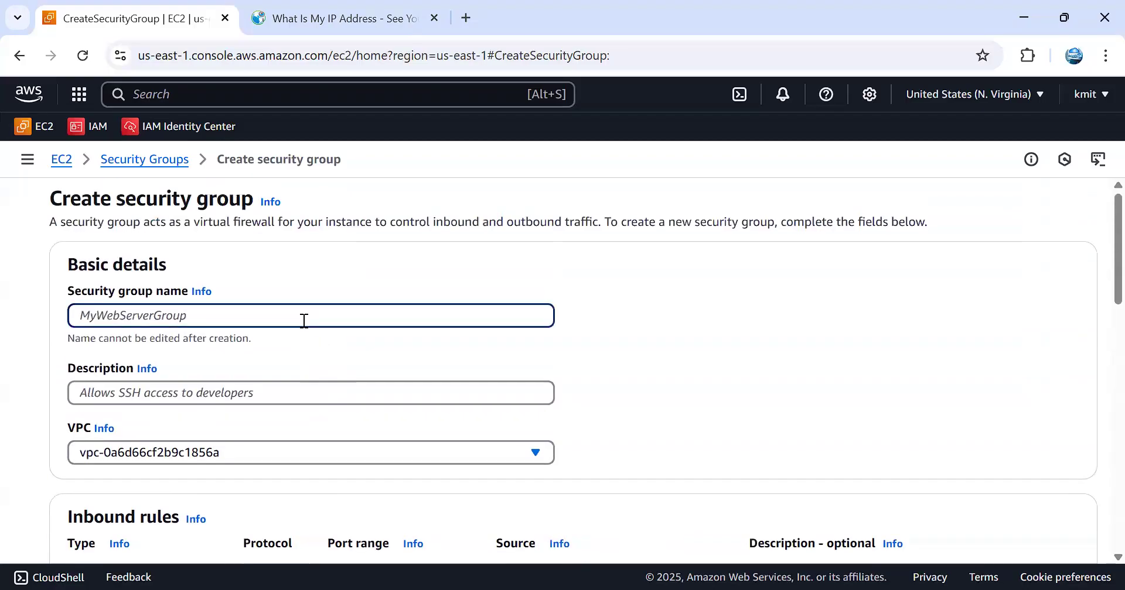
type("All Traffic")
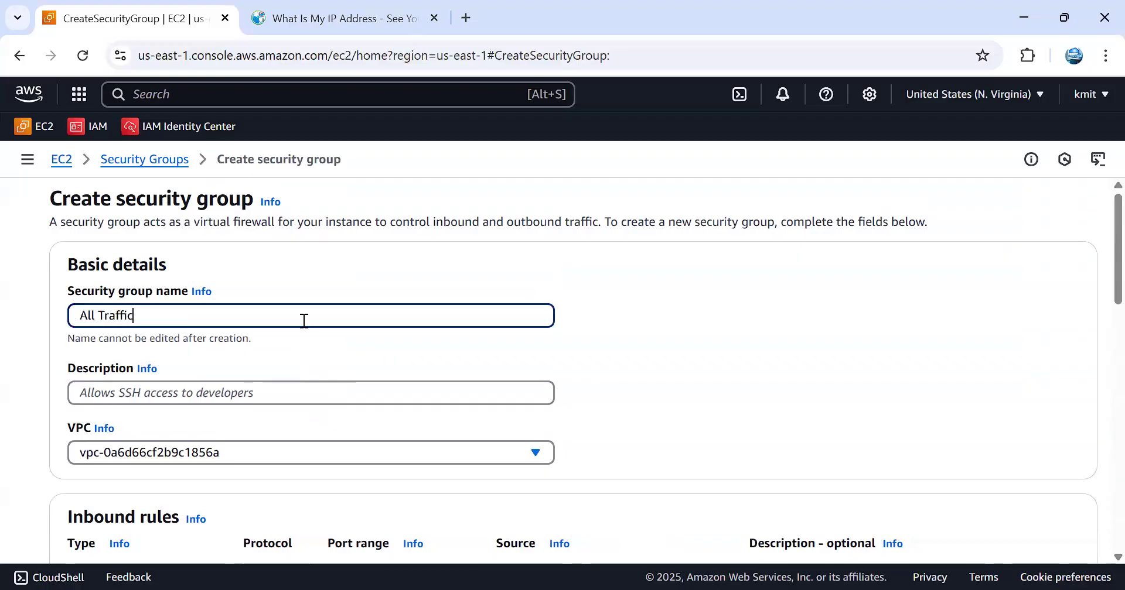
left_click(257, 395)
type("Al")
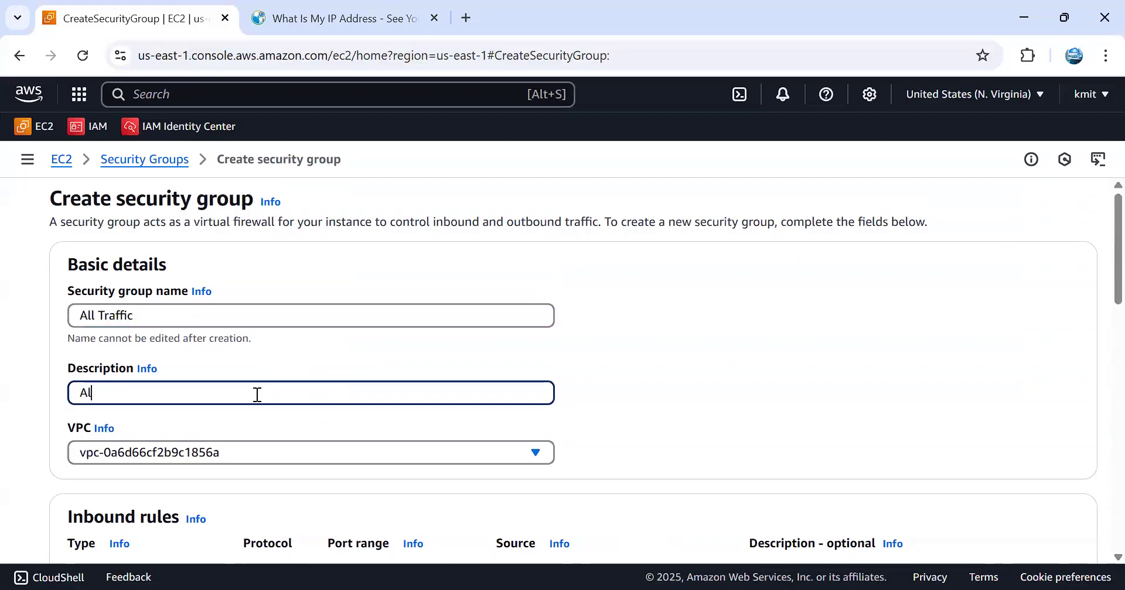
type("l Traffic")
Step: Add a tag with the key Name and the value All Traffic, and create the security group
scroll(307, 359, "down", 10)
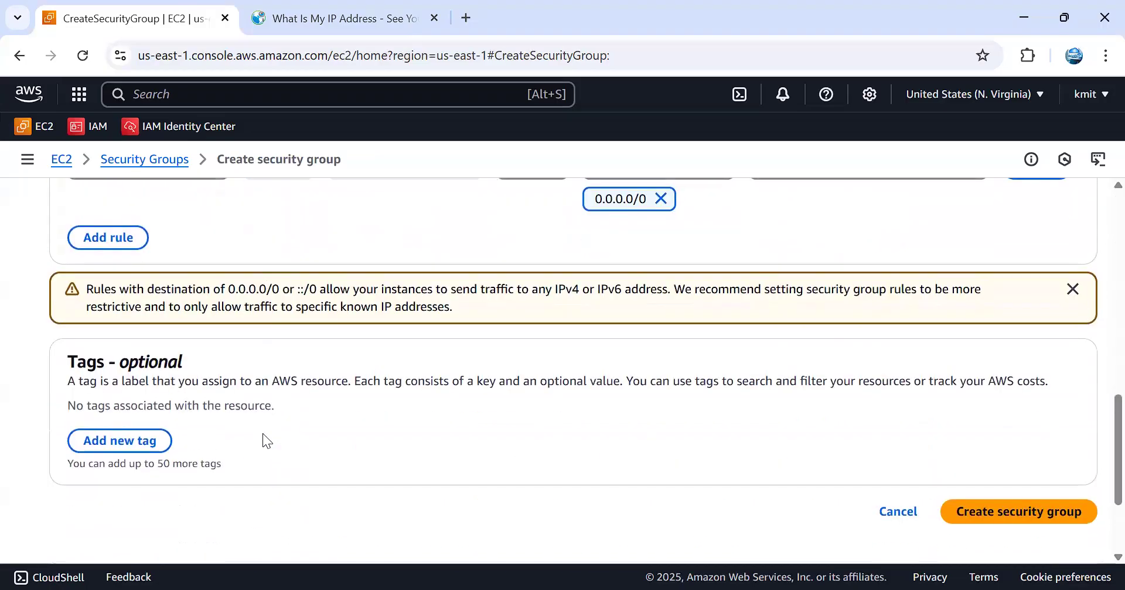
left_click(121, 441)
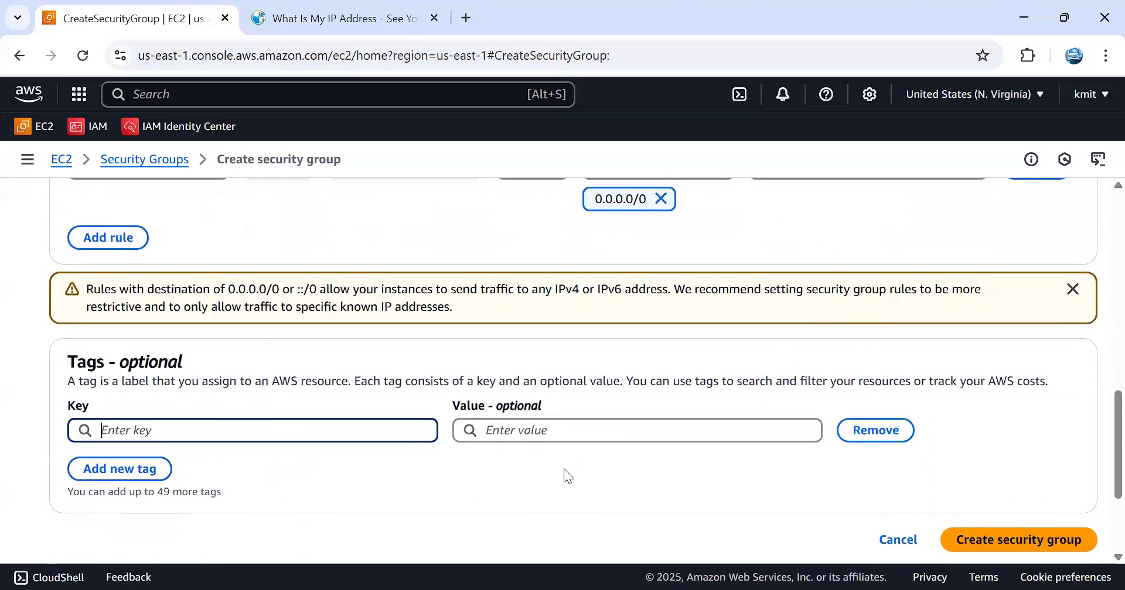
type("Name")
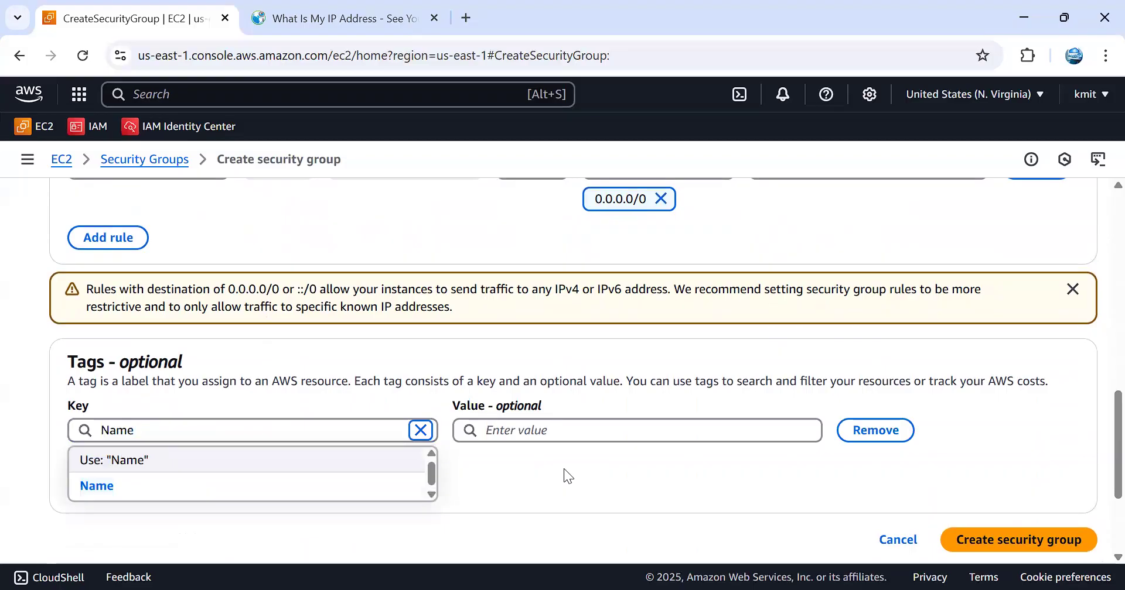
key("Tab")
type("All Traffic")
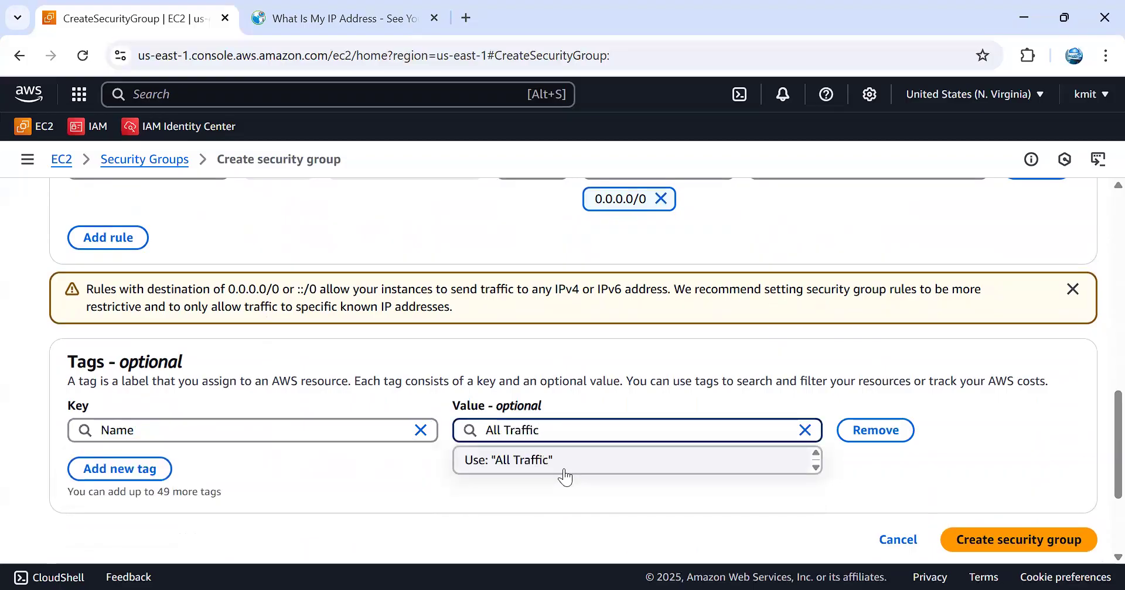
left_click(925, 476)
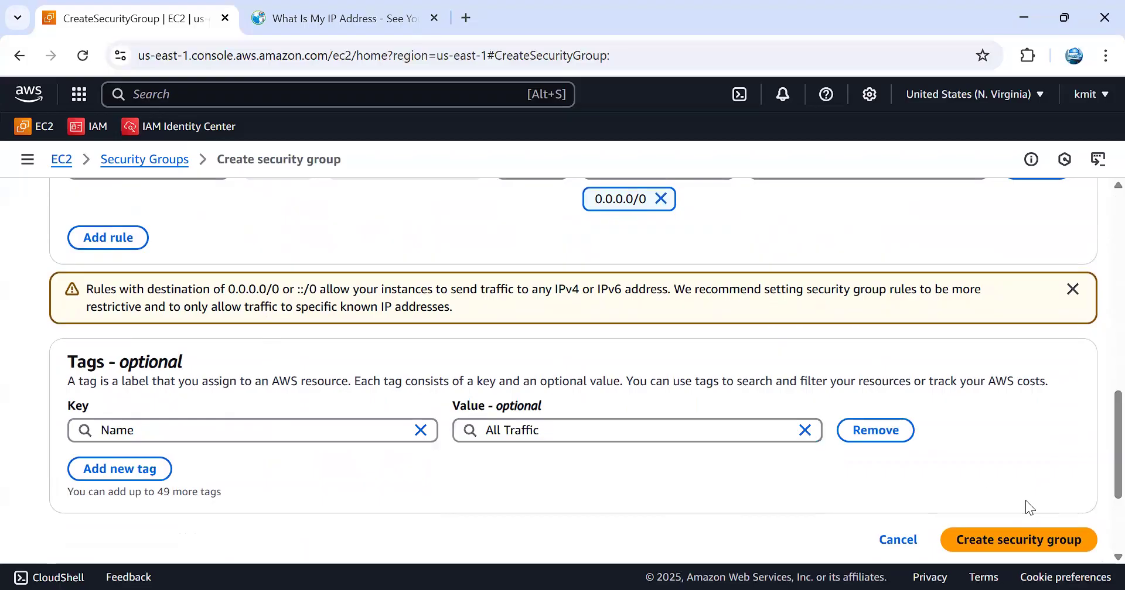
left_click(1002, 551)
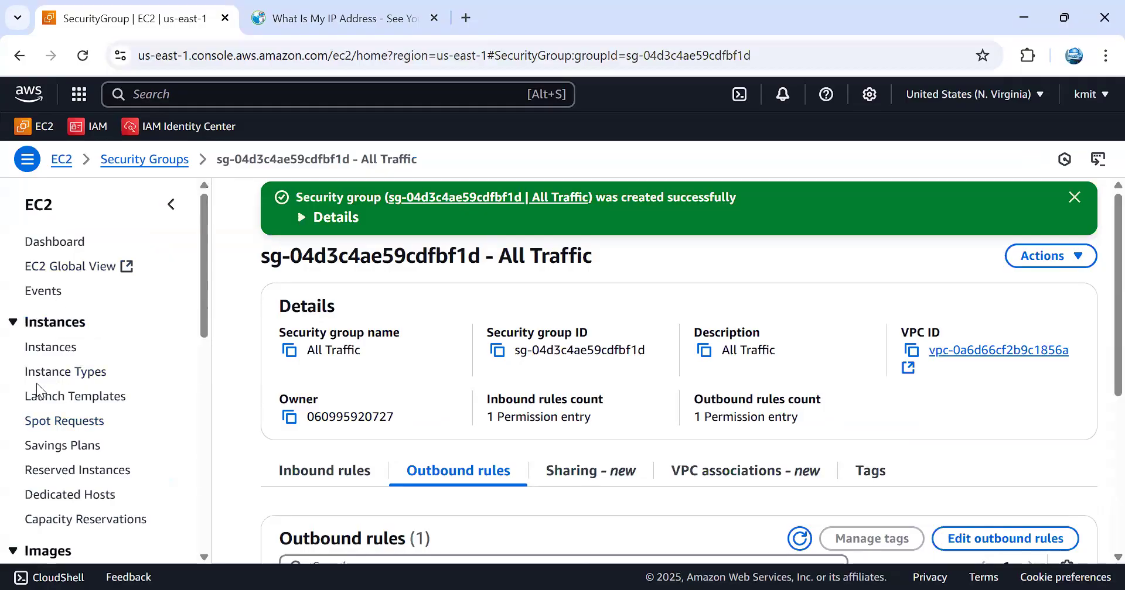
Step: Start launching a new EC2 instance from the Instances page and name it Linux-Web
left_click(38, 348)
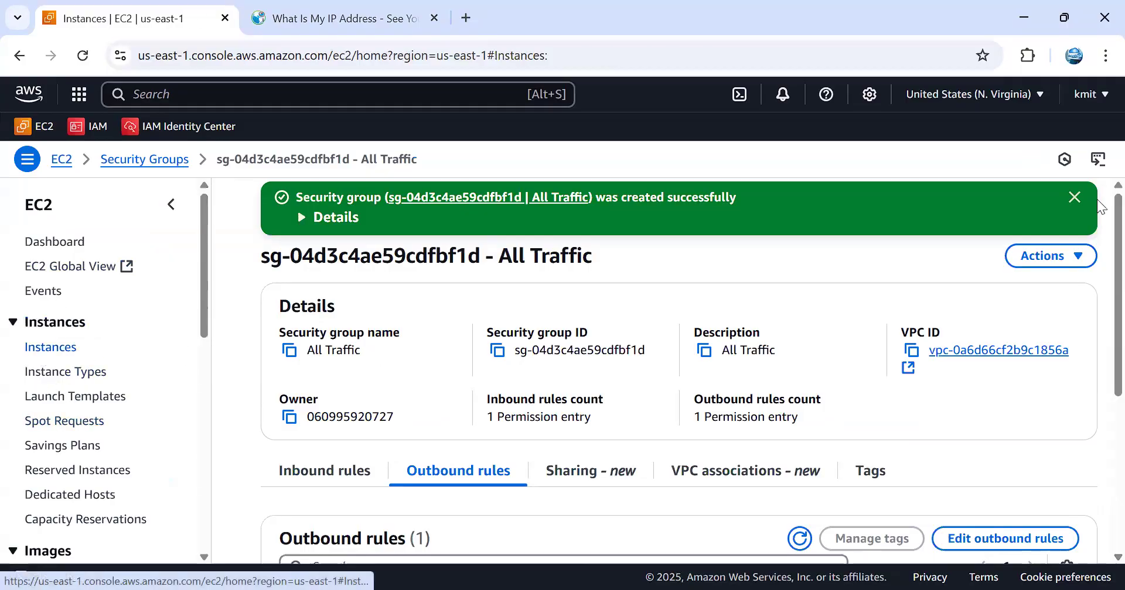
left_click(990, 200)
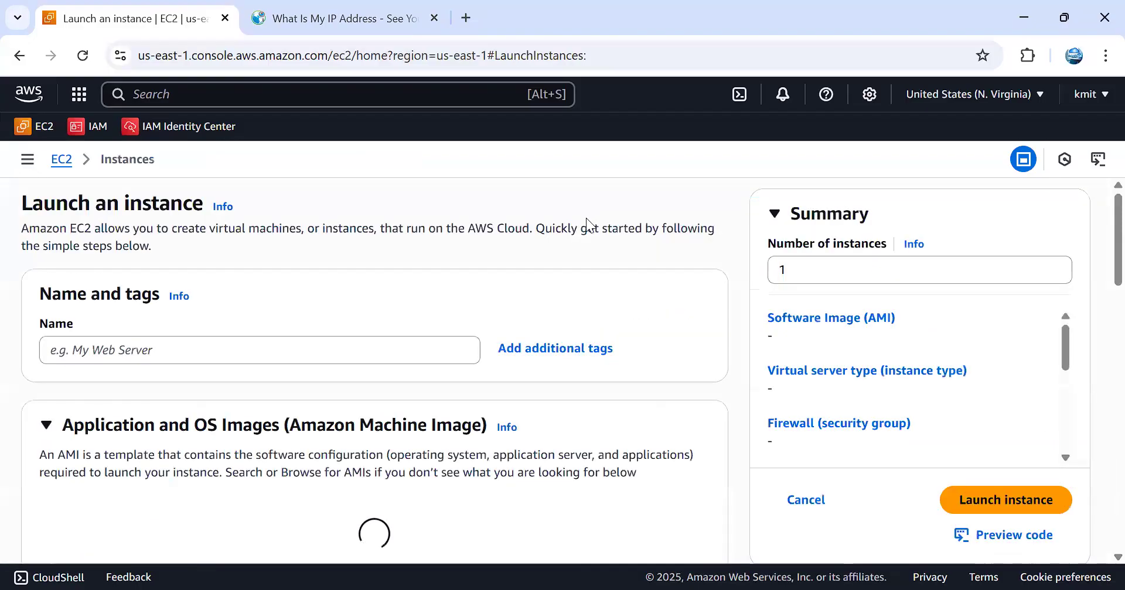
left_click(323, 352)
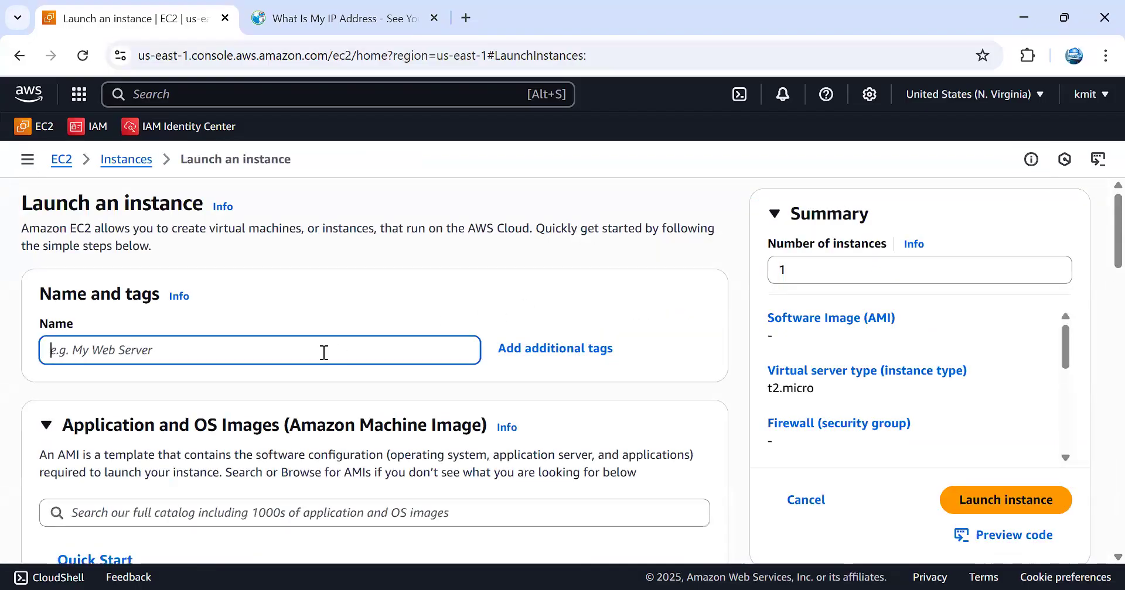
type("WebLinux")
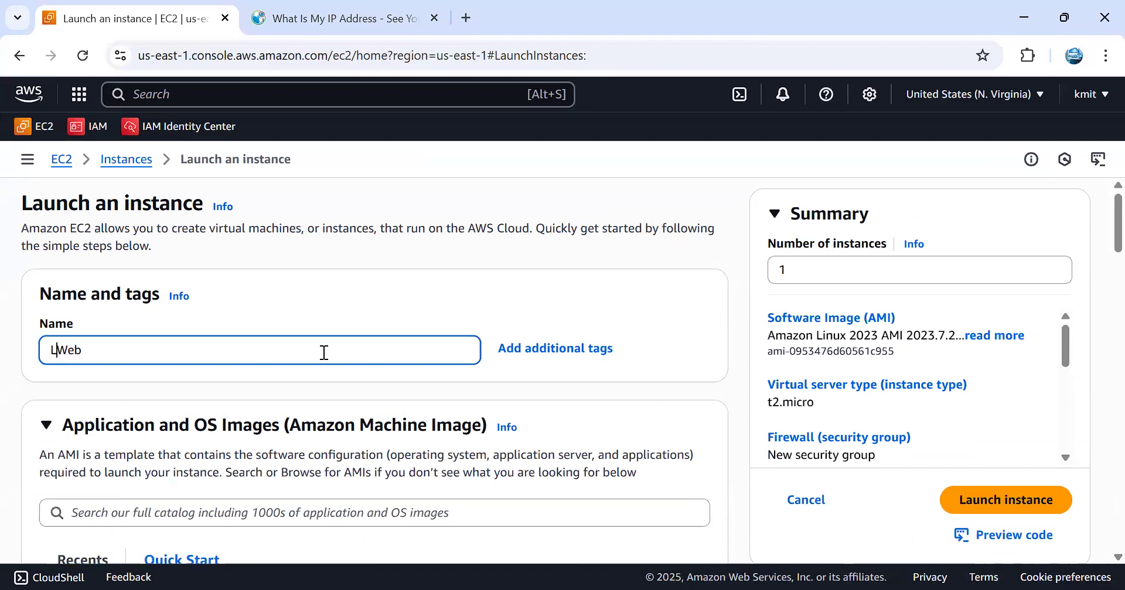
type("-")
Step: Keep the Amazon Linux 2023 AMI and select the kmit key pair for the instance login
scroll(364, 422, "down", 5)
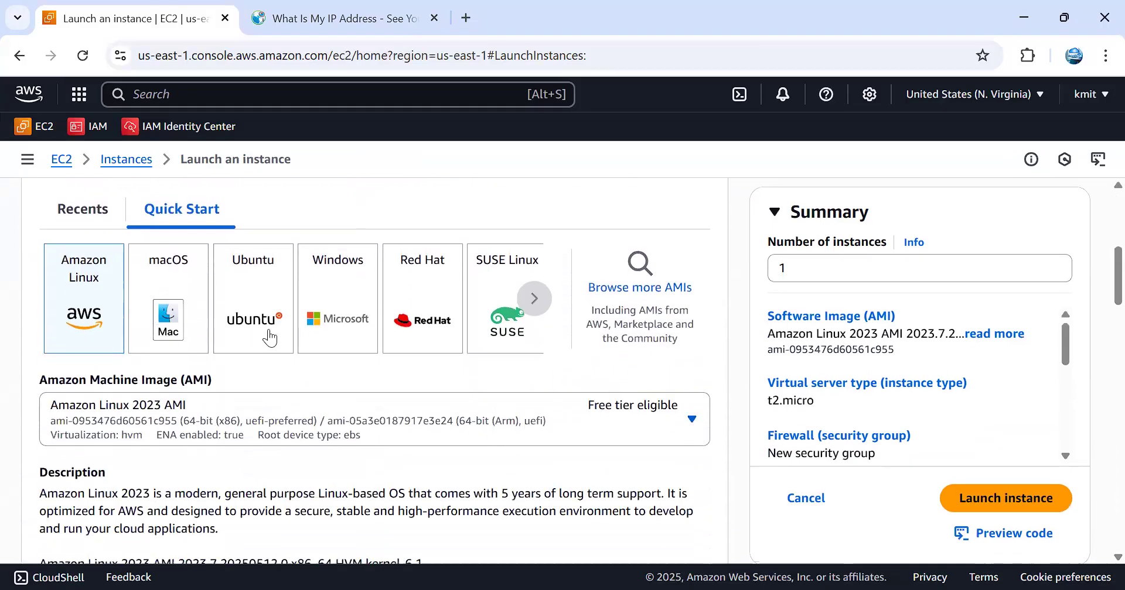
scroll(293, 419, "down", 2)
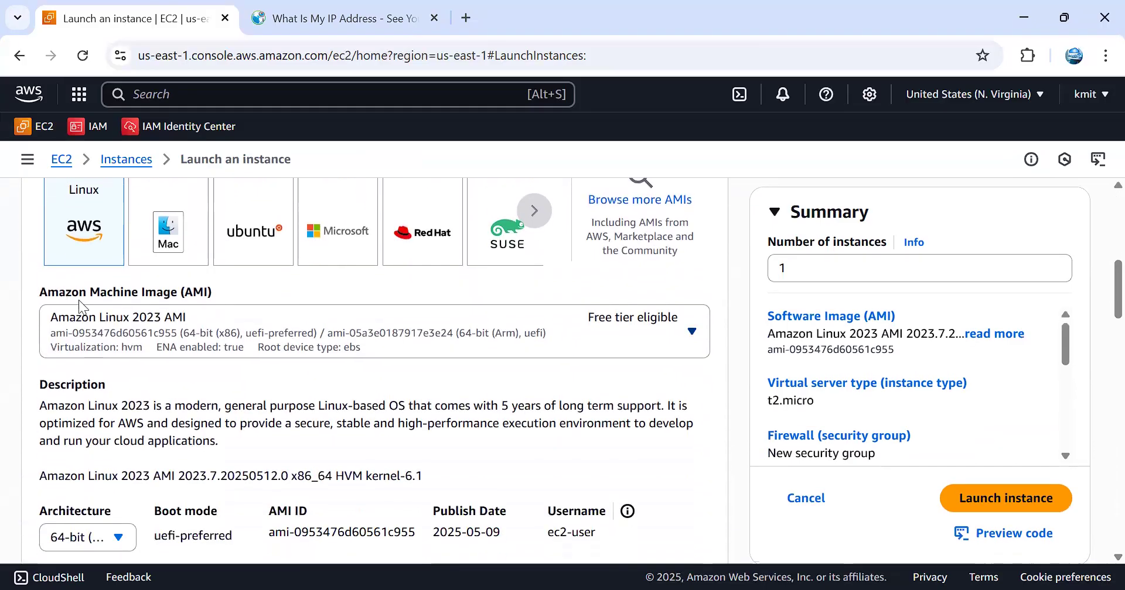
scroll(184, 424, "down", 3)
scroll(131, 388, "down", 4)
scroll(315, 455, "down", 3)
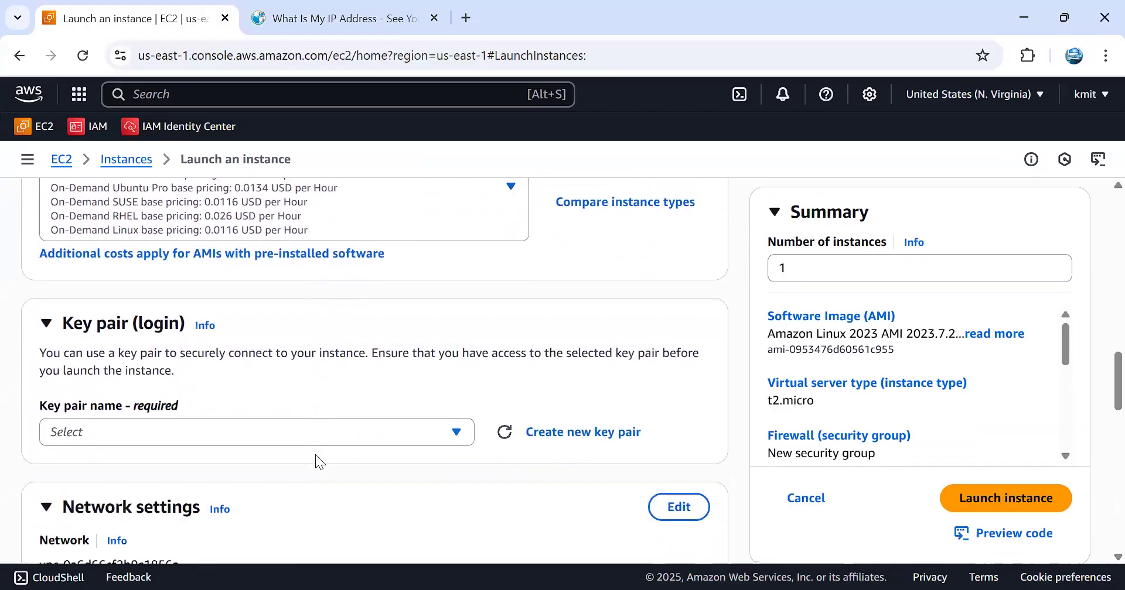
left_click(195, 435)
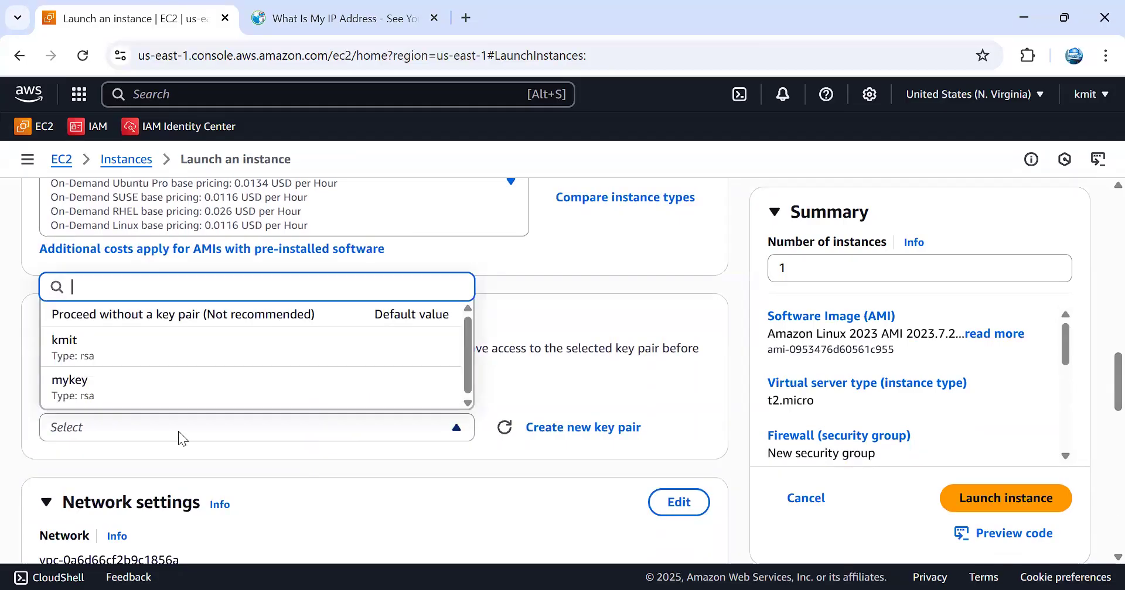
left_click(173, 356)
Step: Use an existing security group for the instance's firewall and assign WEB_SSH
scroll(179, 363, "down", 5)
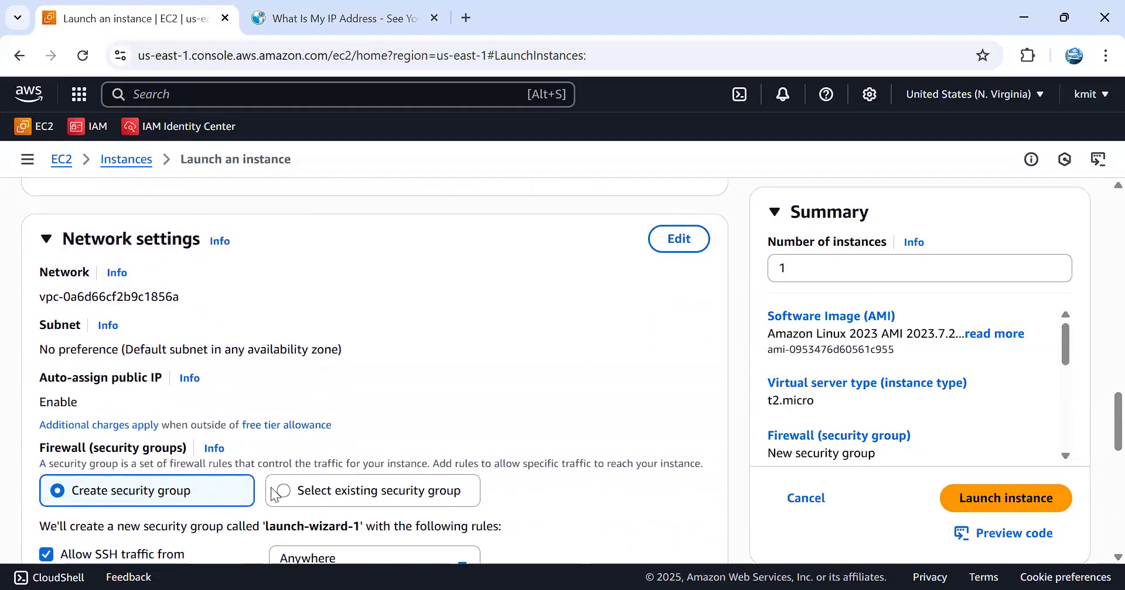
left_click(362, 492)
scroll(503, 436, "down", 3)
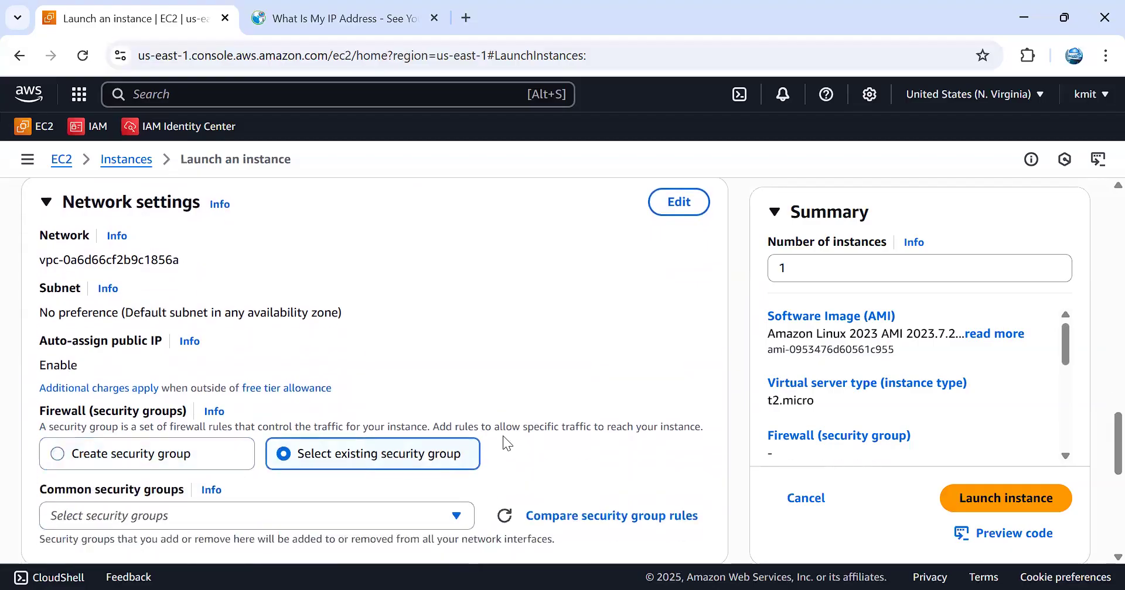
left_click(418, 384)
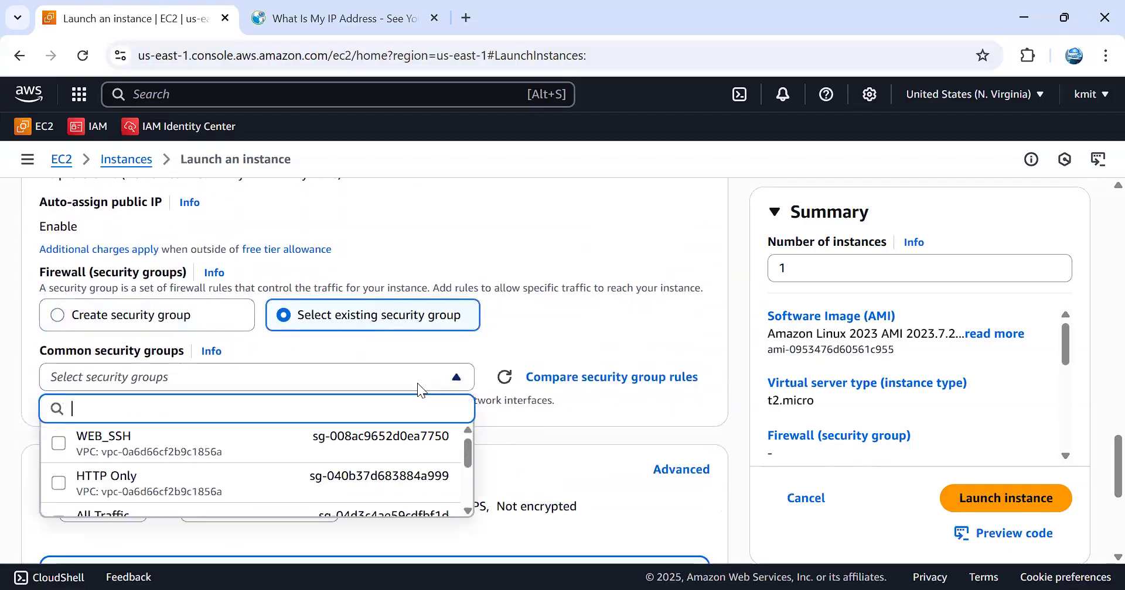
left_click(97, 452)
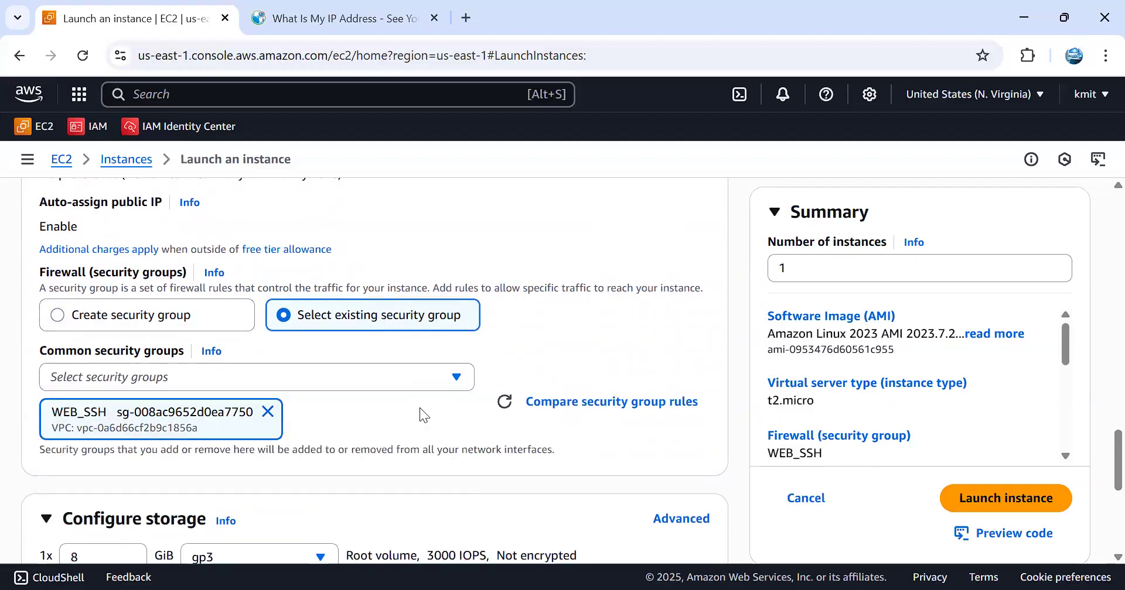
Step: Launch the instance with the default storage and return to the Instances list
scroll(316, 474, "down", 6)
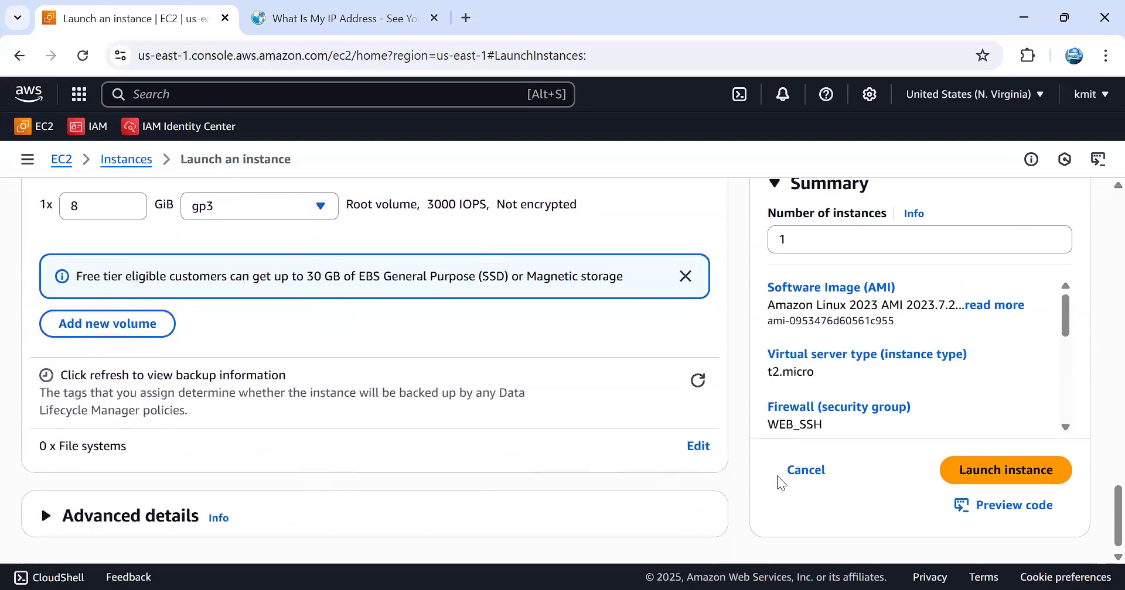
left_click(997, 478)
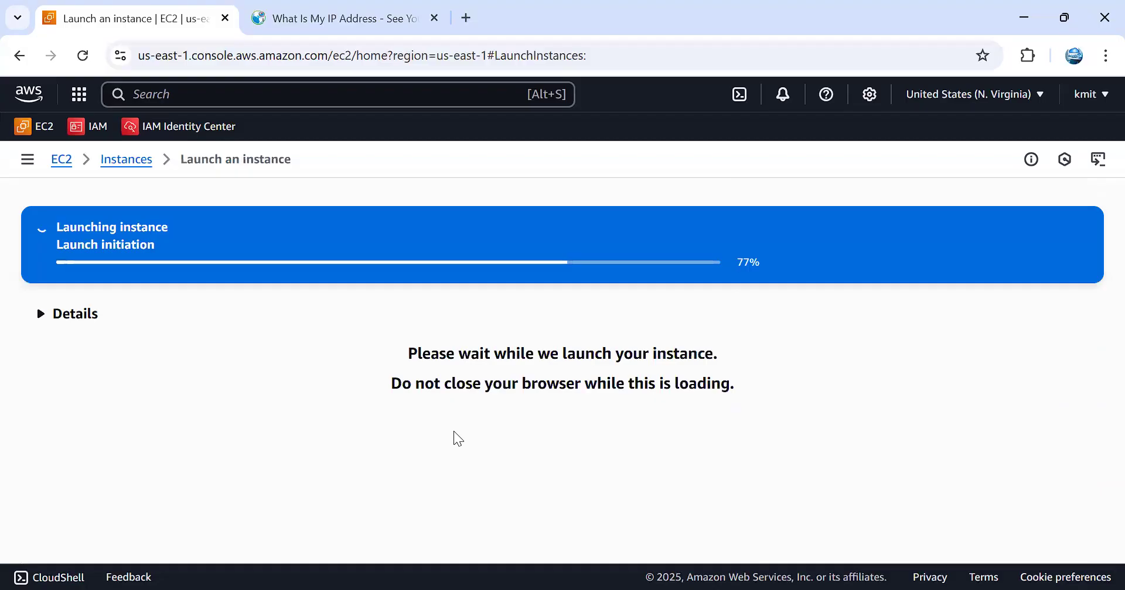
left_click(126, 159)
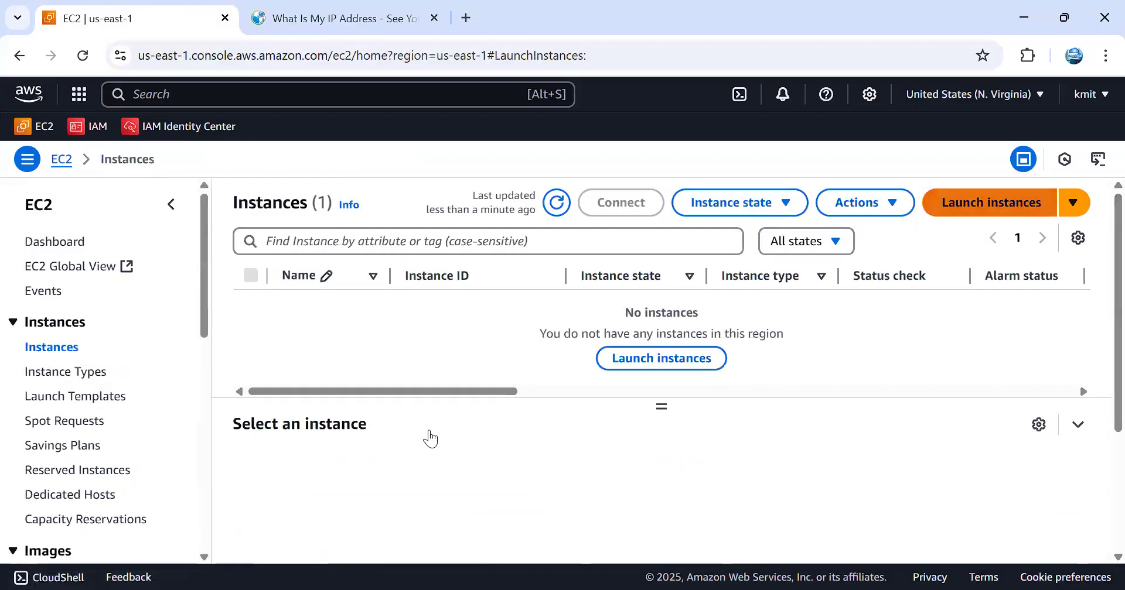
Step: Name the second new instance OnlyToWeb in the launch form
left_click(288, 356)
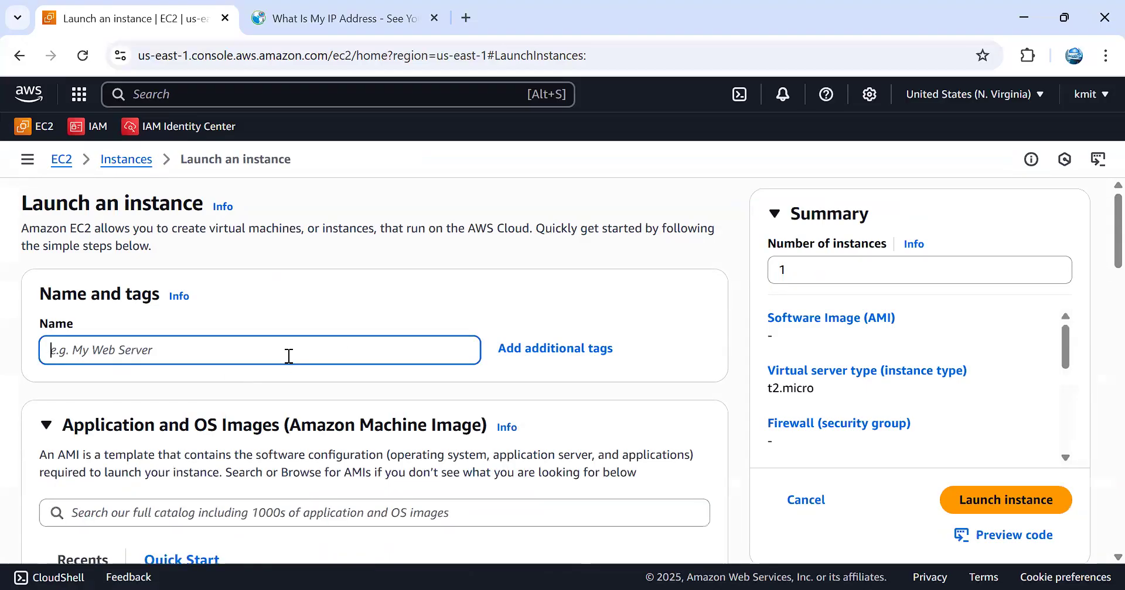
type("Web")
key("BackSpace")
key("BackSpace")
key("BackSpace")
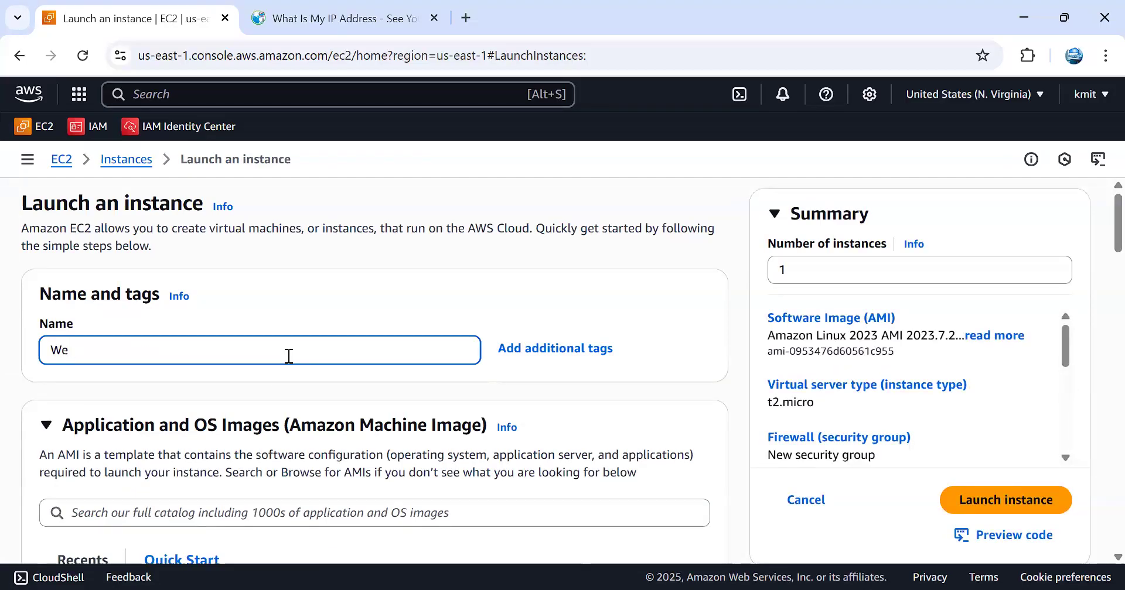
type("OnlyToWeb")
scroll(289, 357, "down", 9)
scroll(263, 400, "down", 10)
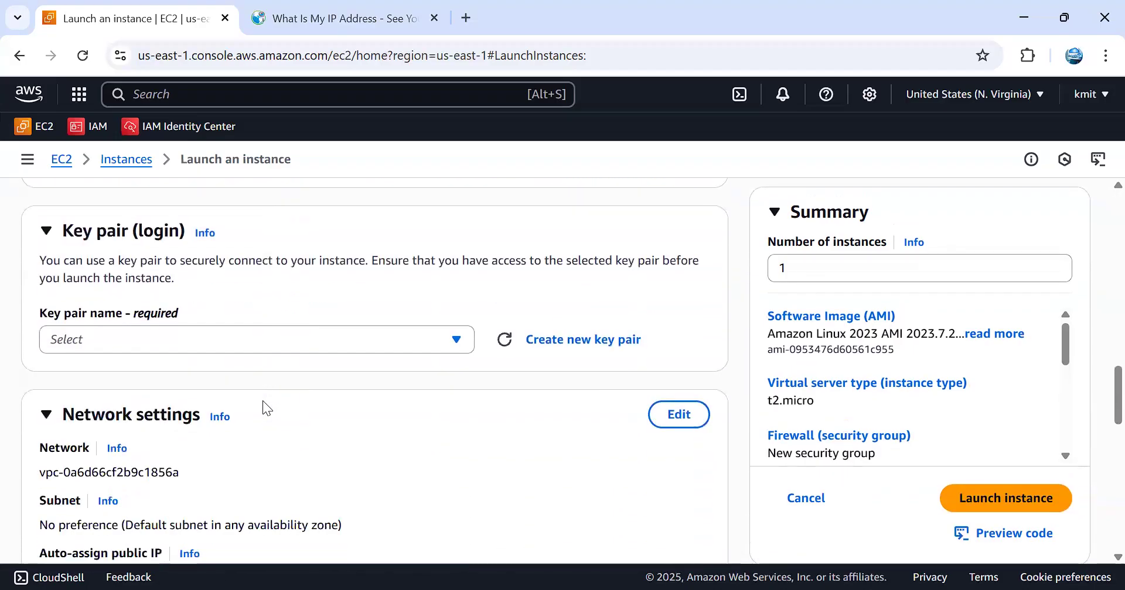
Step: Select the kmit key pair for the OnlyToWeb instance's login
left_click(283, 339)
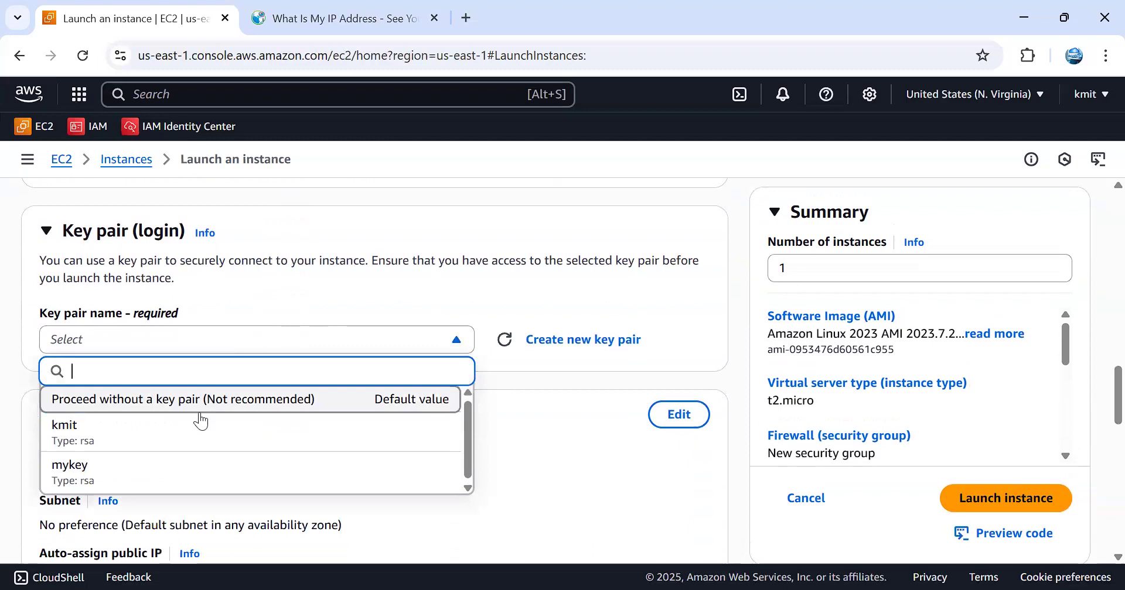
left_click(200, 410)
left_click(273, 346)
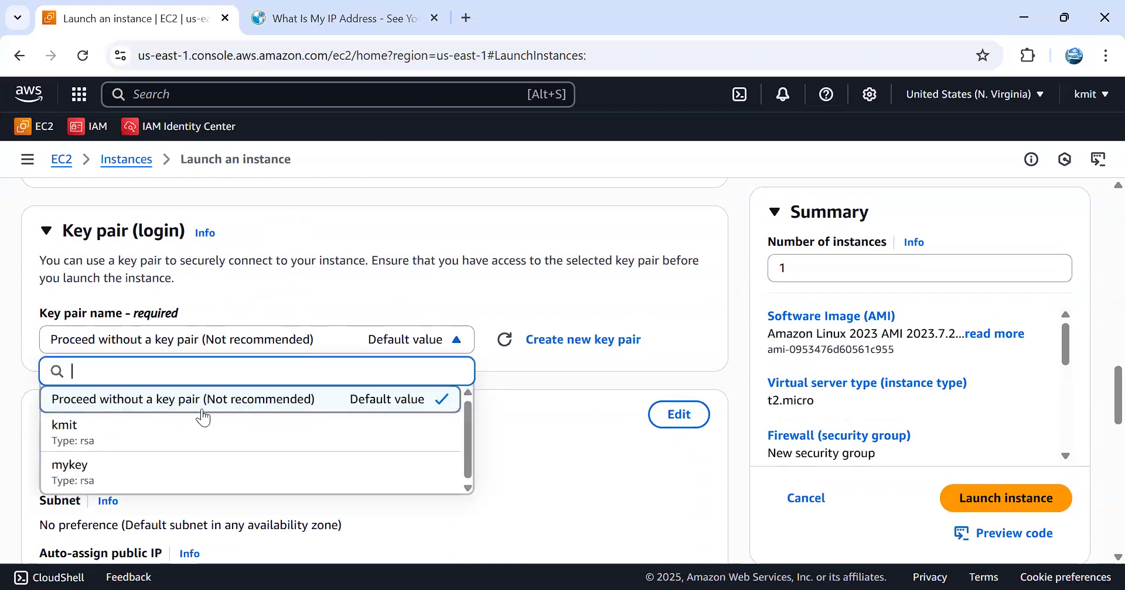
left_click(186, 434)
Step: Use an existing security group for OnlyToWeb's firewall and assign All Traffic For Web
scroll(341, 474, "down", 5)
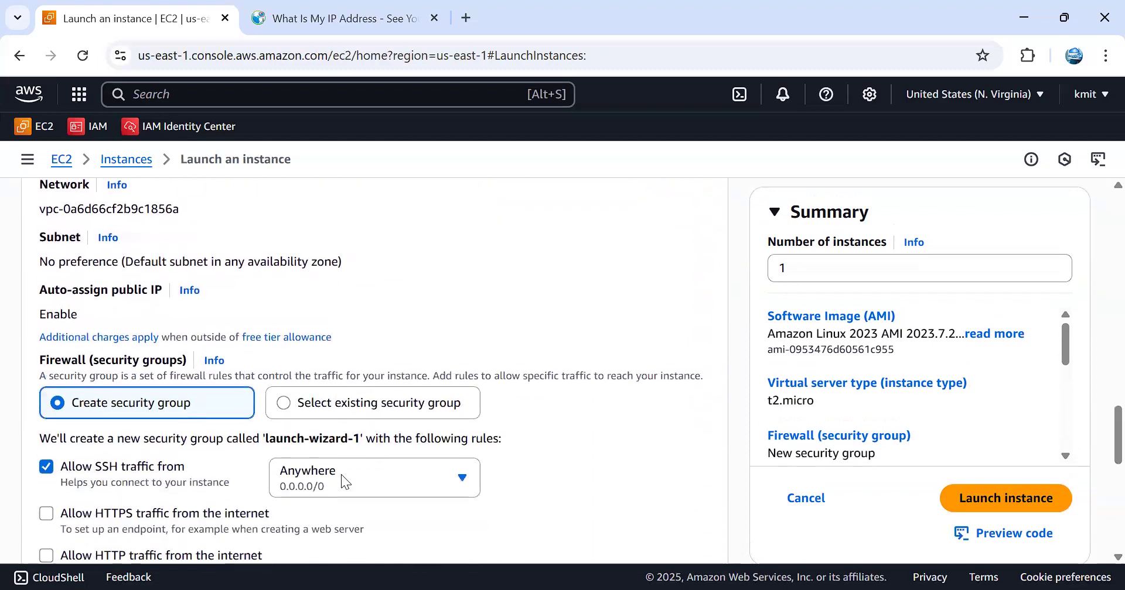
left_click(381, 407)
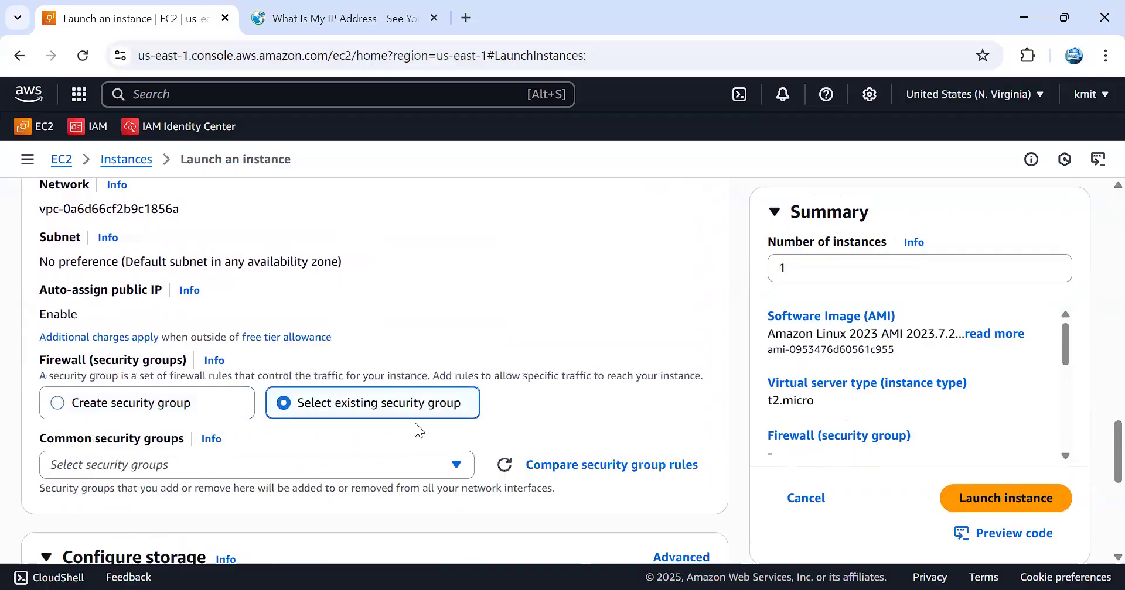
left_click(264, 457)
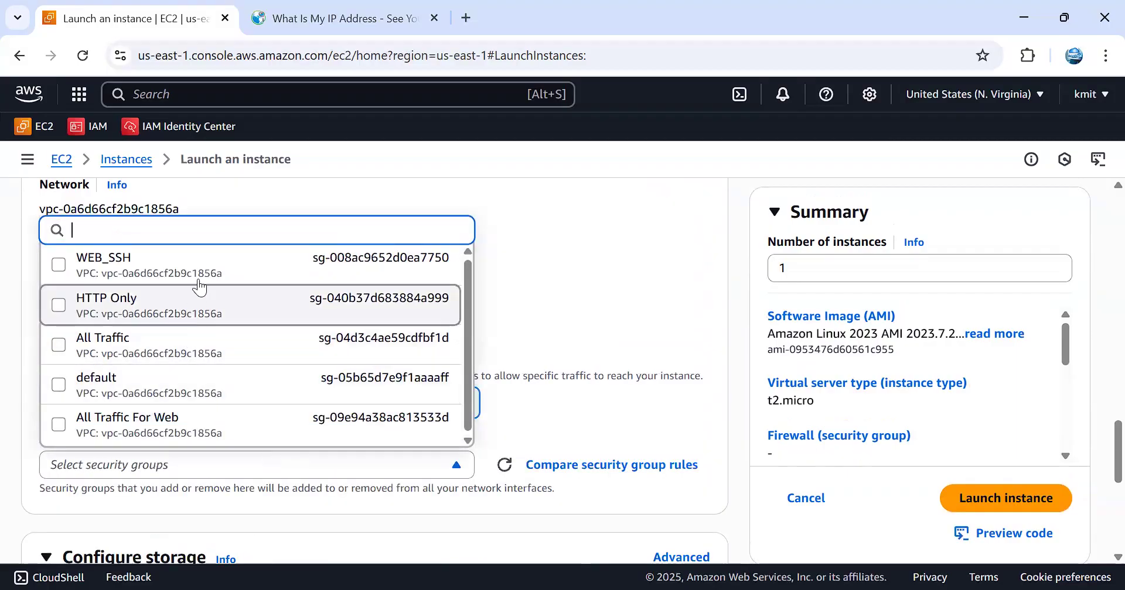
left_click(155, 427)
scroll(570, 417, "down", 5)
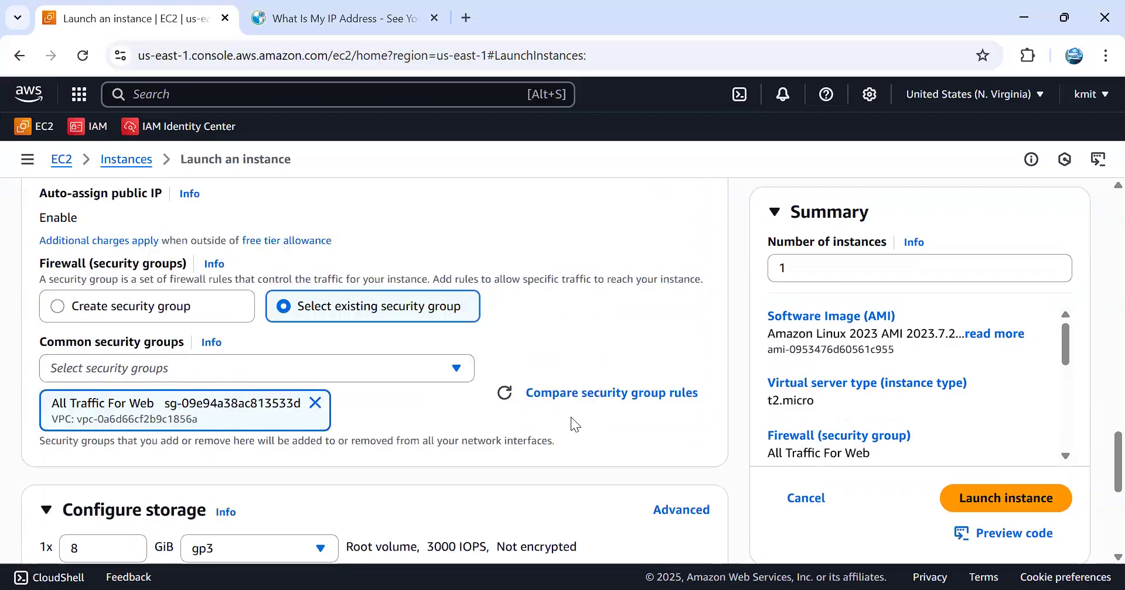
Step: Launch the OnlyToWeb instance with the default storage and return to a refreshed Instances list
scroll(570, 417, "down", 3)
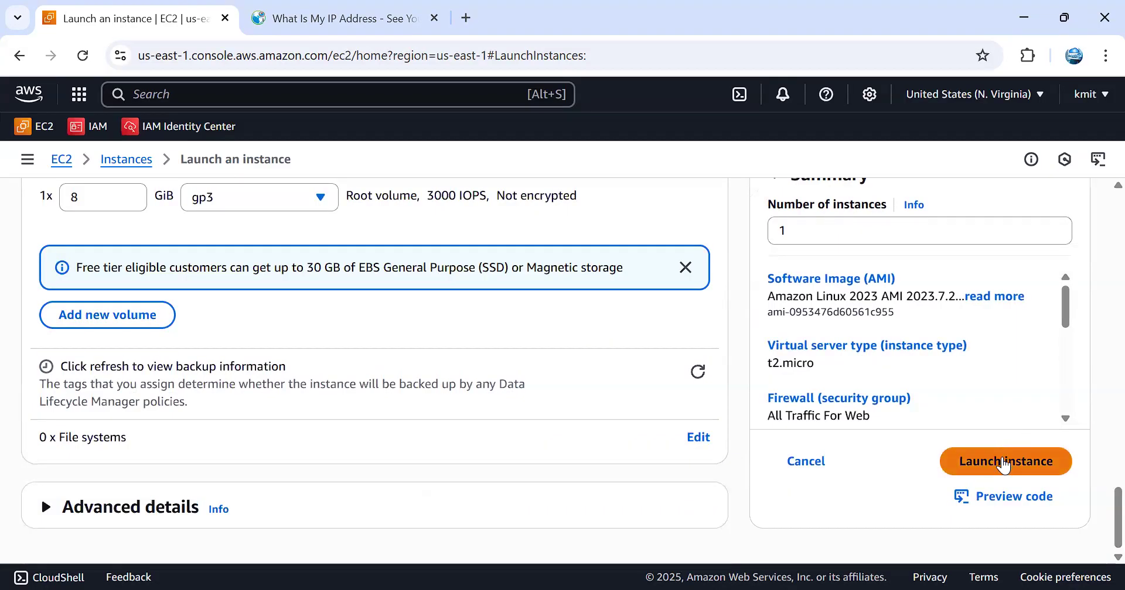
scroll(385, 455, "up", 3)
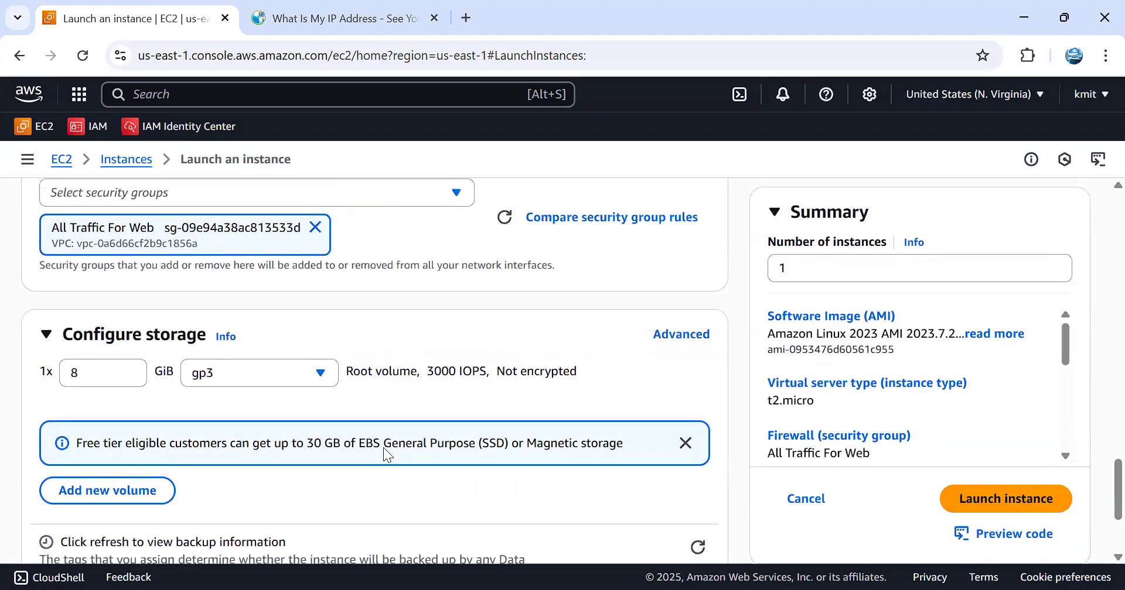
scroll(385, 449, "up", 2)
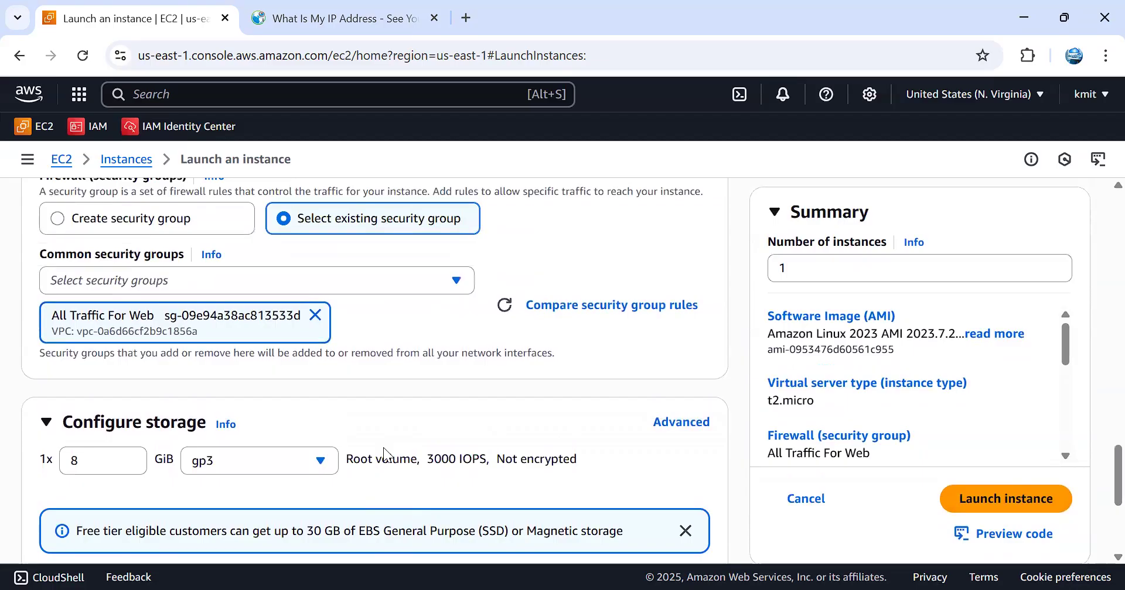
left_click(970, 498)
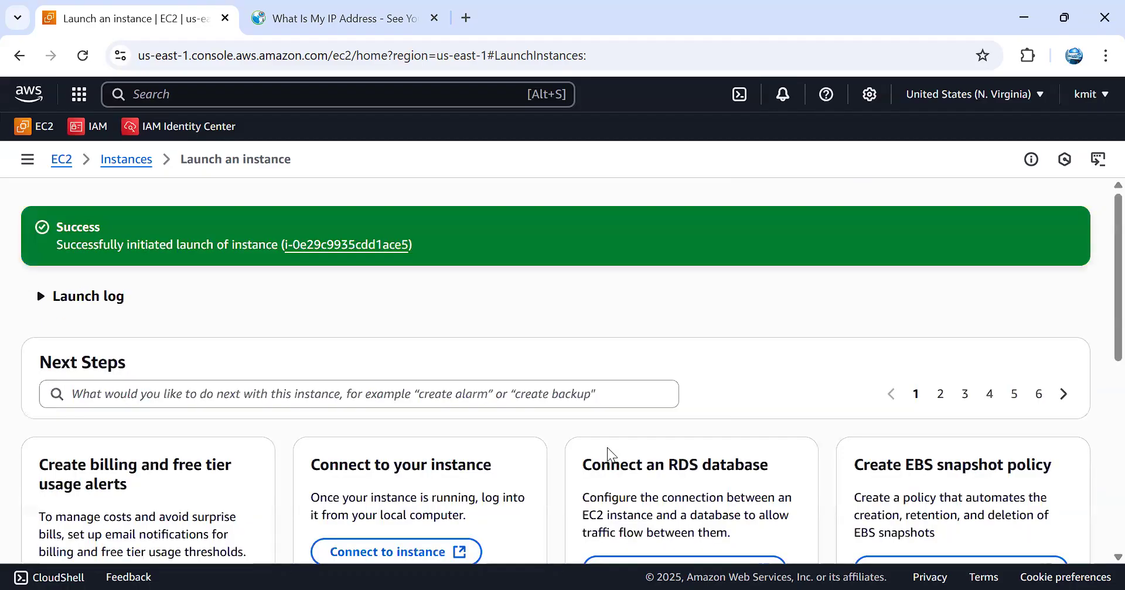
left_click(129, 165)
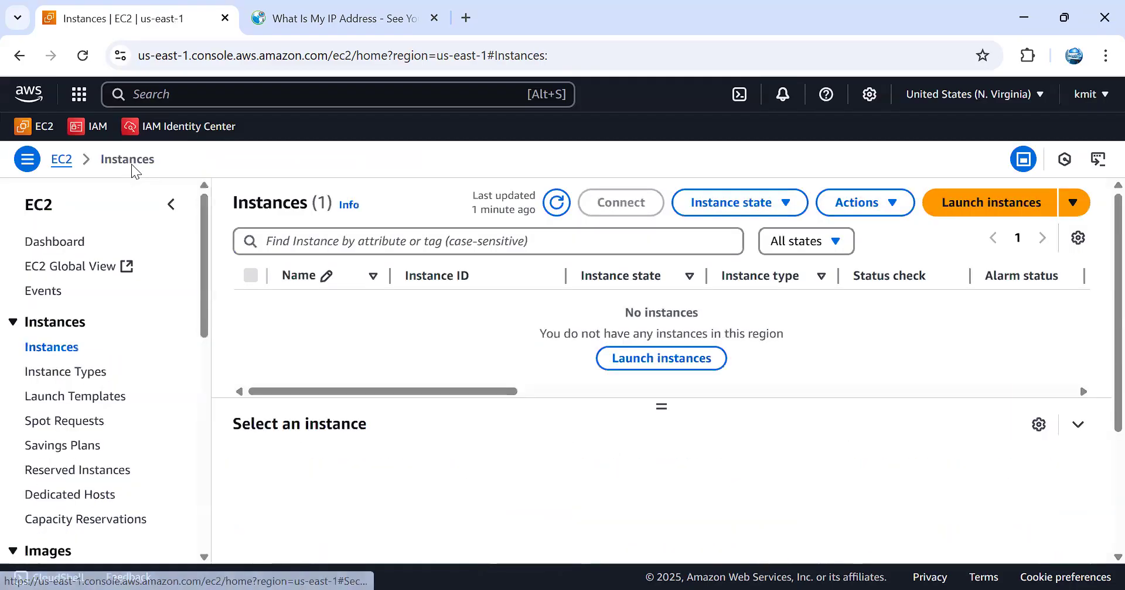
left_click(556, 203)
Step: Start launching a third instance and name it everyone
left_click(996, 204)
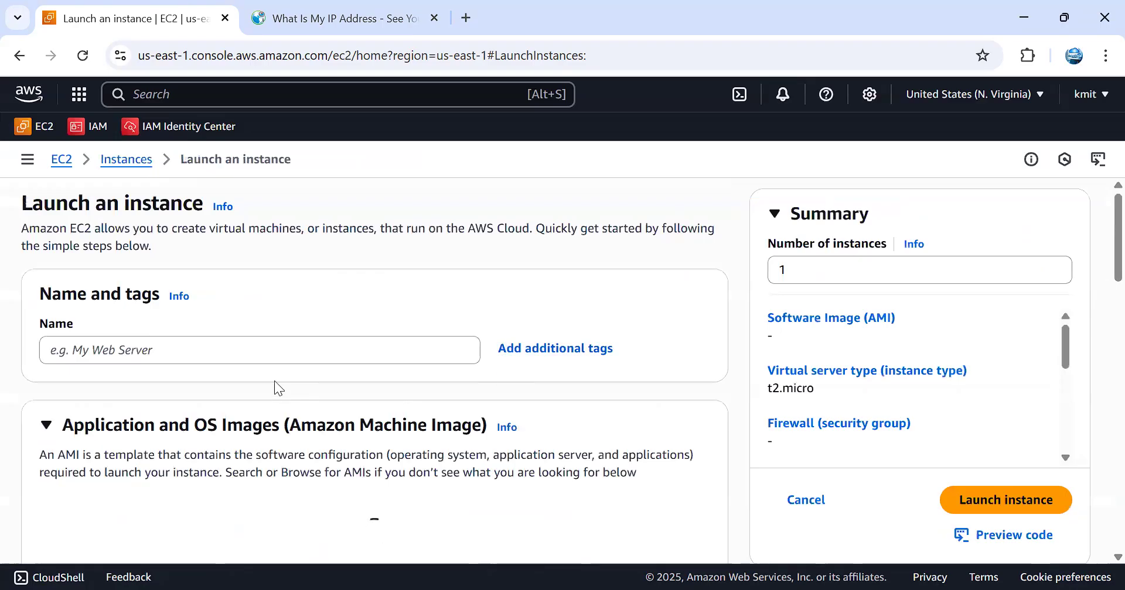
left_click(290, 349)
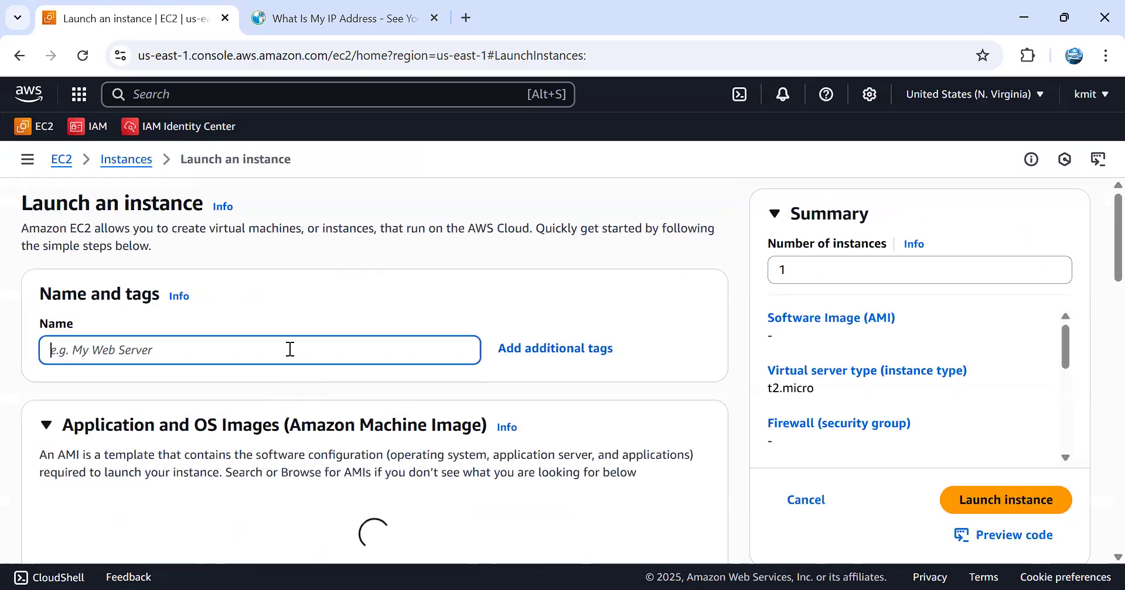
type("eve")
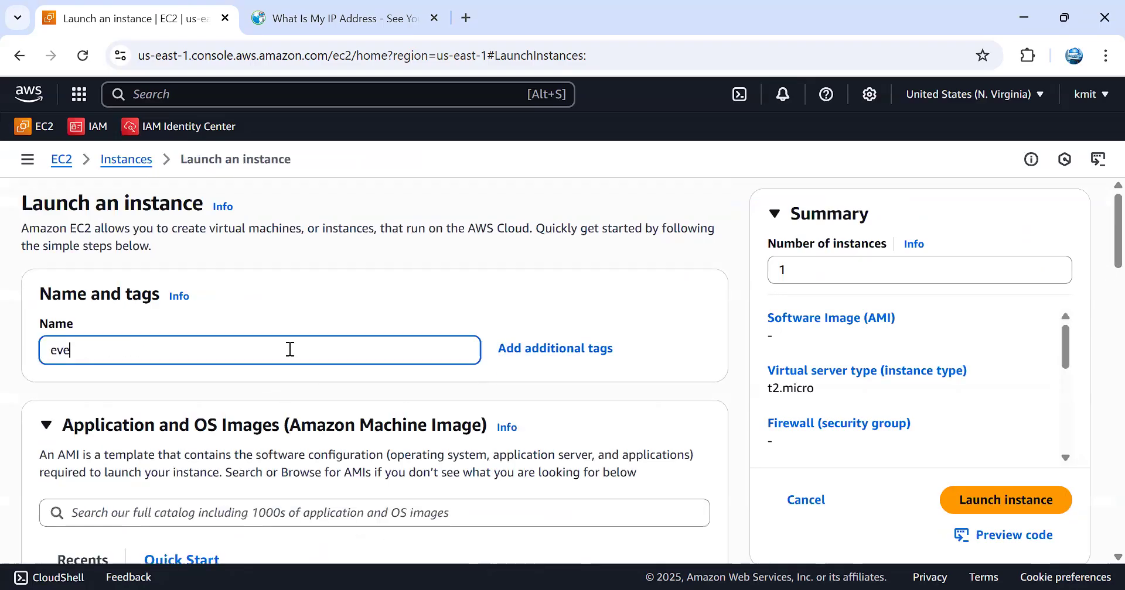
type("ryone")
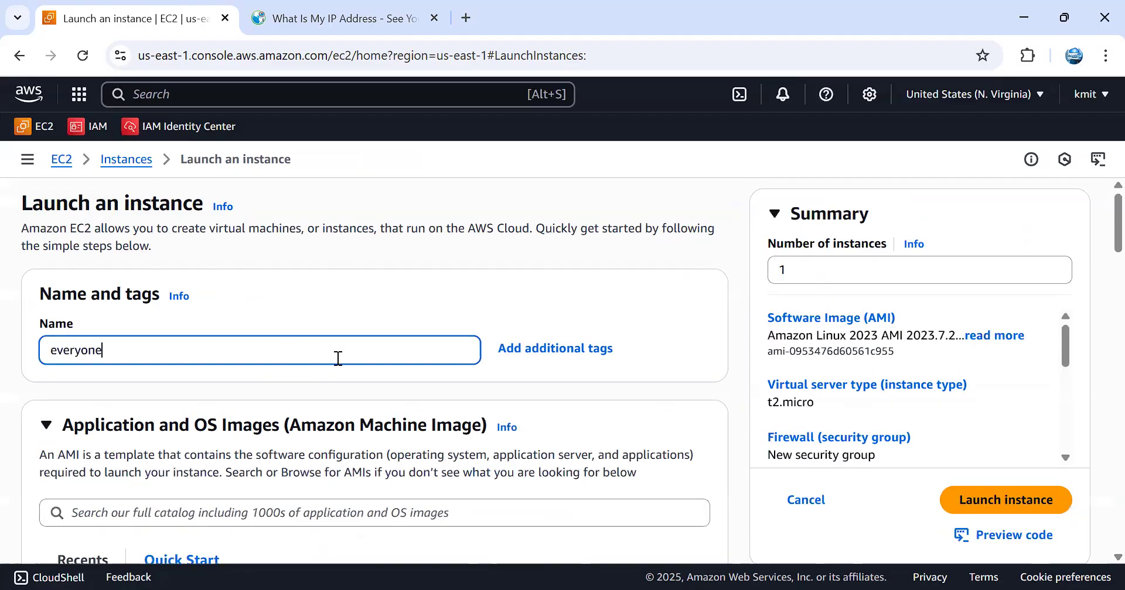
Step: Keep the default AMI and t2.micro type for the everyone instance and select the kmit key pair
scroll(338, 358, "down", 3)
scroll(142, 495, "down", 10)
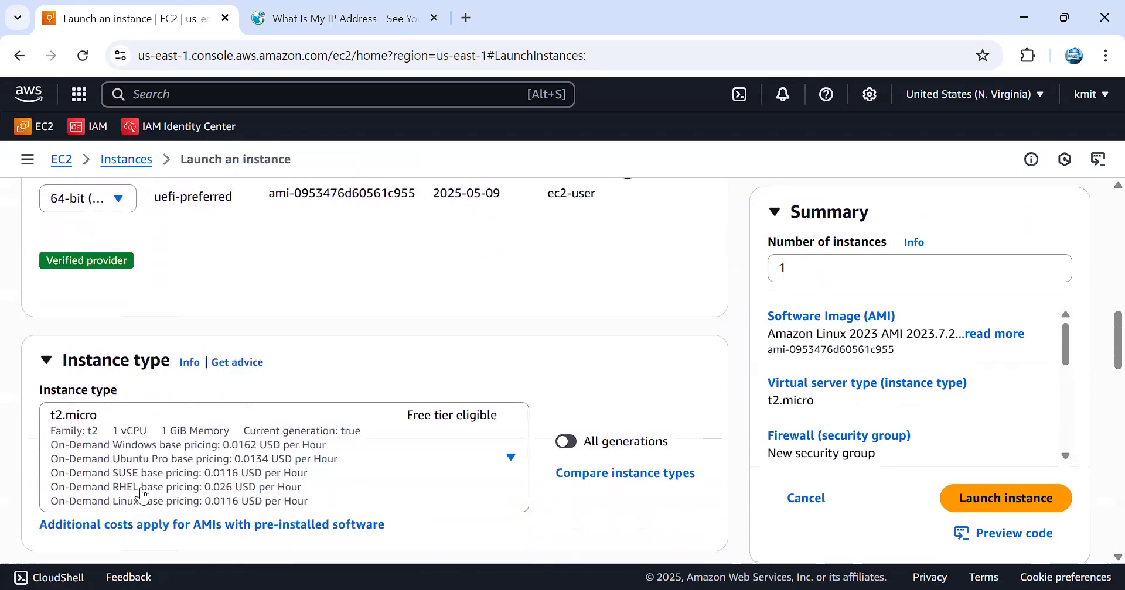
scroll(143, 496, "down", 3)
left_click(188, 434)
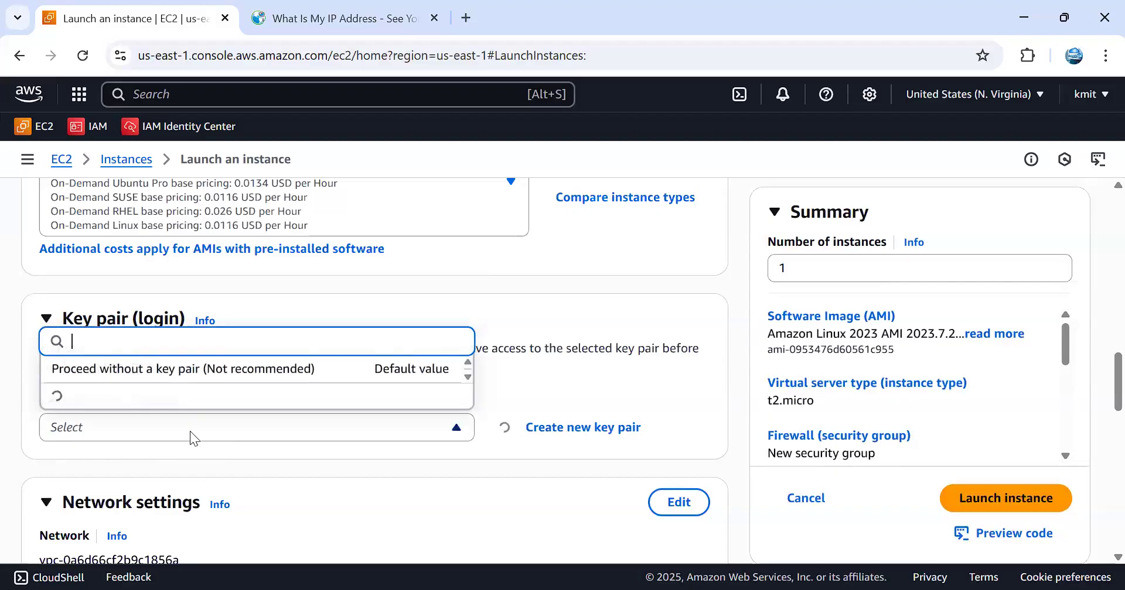
left_click(190, 362)
Step: Use an existing security group for the everyone instance's firewall and assign All Traffic
scroll(292, 491, "down", 9)
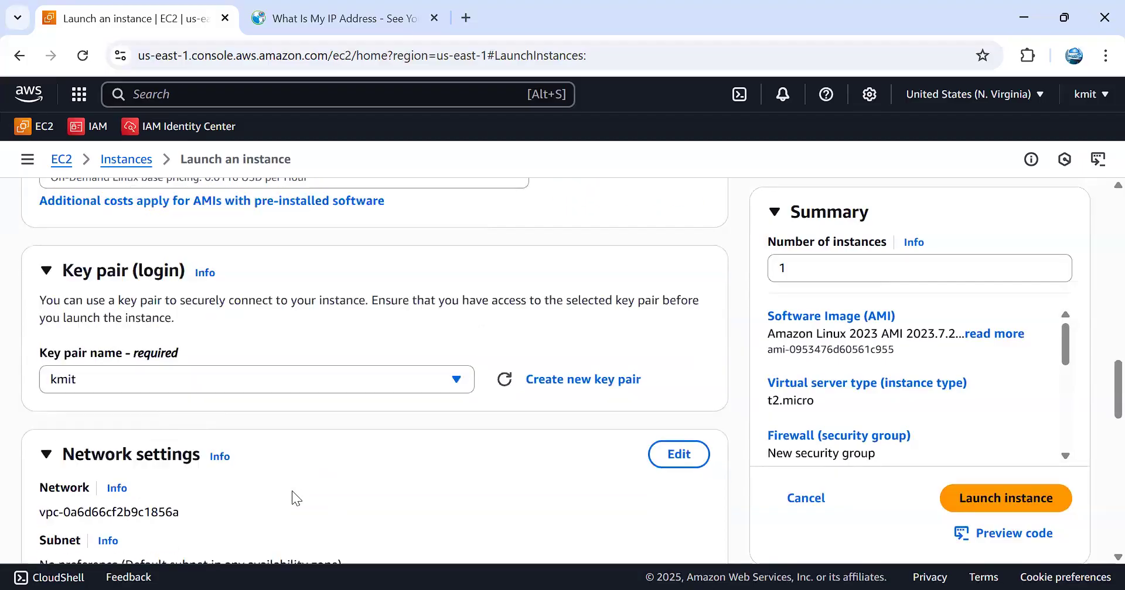
scroll(292, 491, "down", 3)
scroll(292, 491, "up", 6)
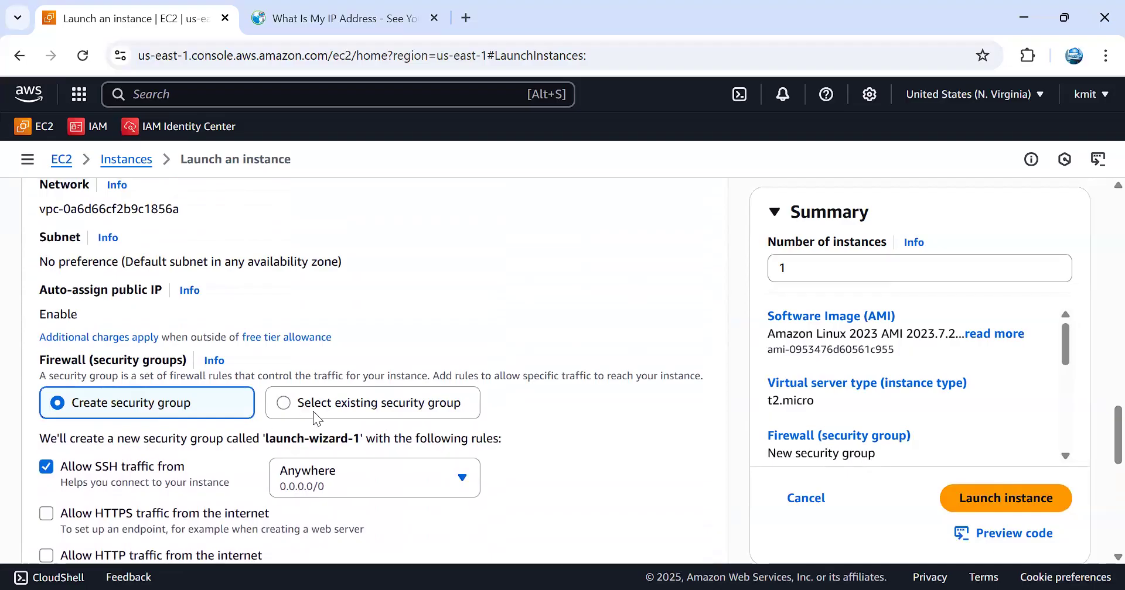
left_click(313, 411)
left_click(373, 464)
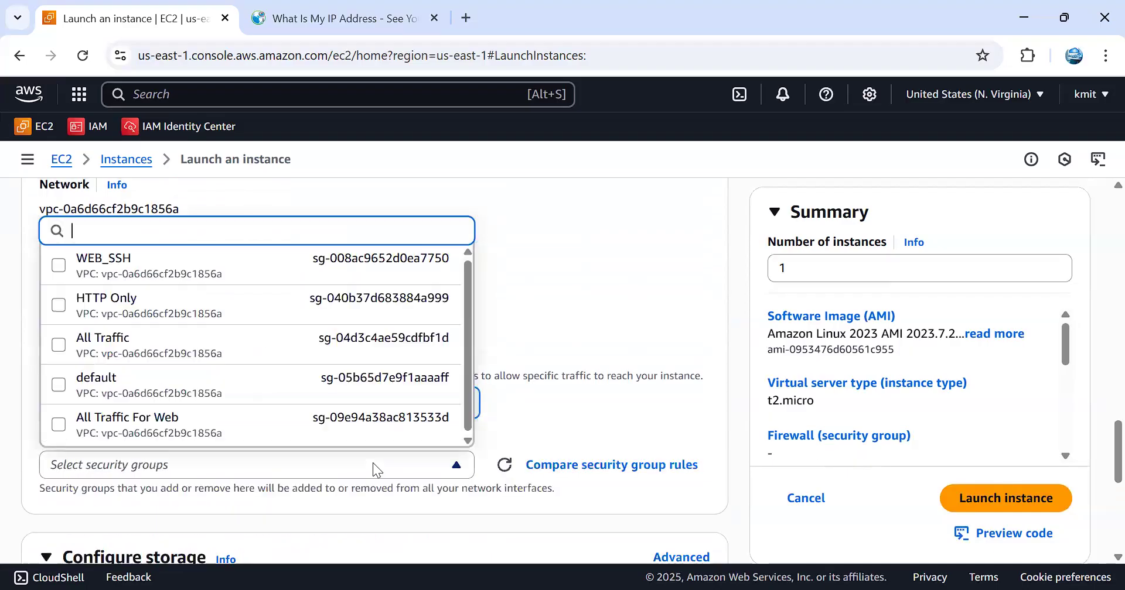
left_click(633, 368)
Step: Launch the everyone instance with the default storage and close the What Is My IP Address page
scroll(440, 434, "down", 6)
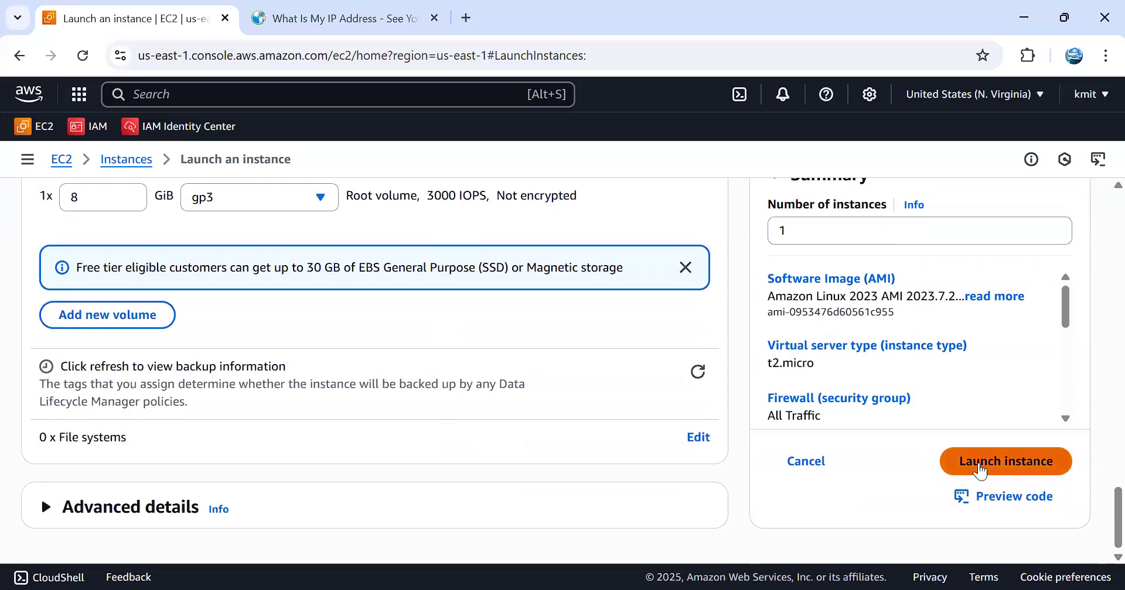
left_click(979, 463)
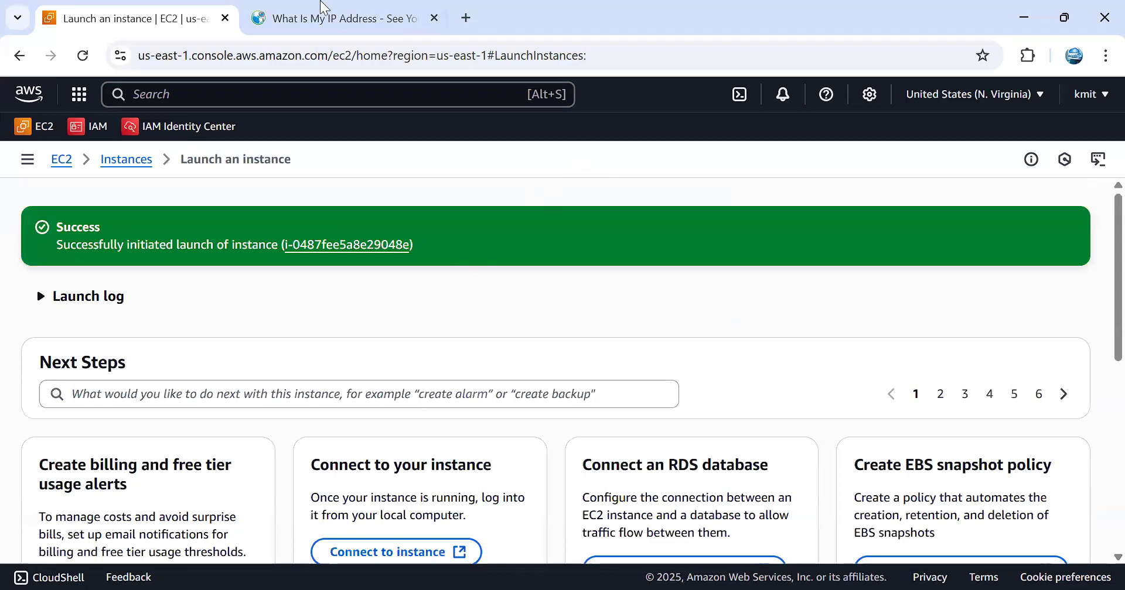
left_click(434, 18)
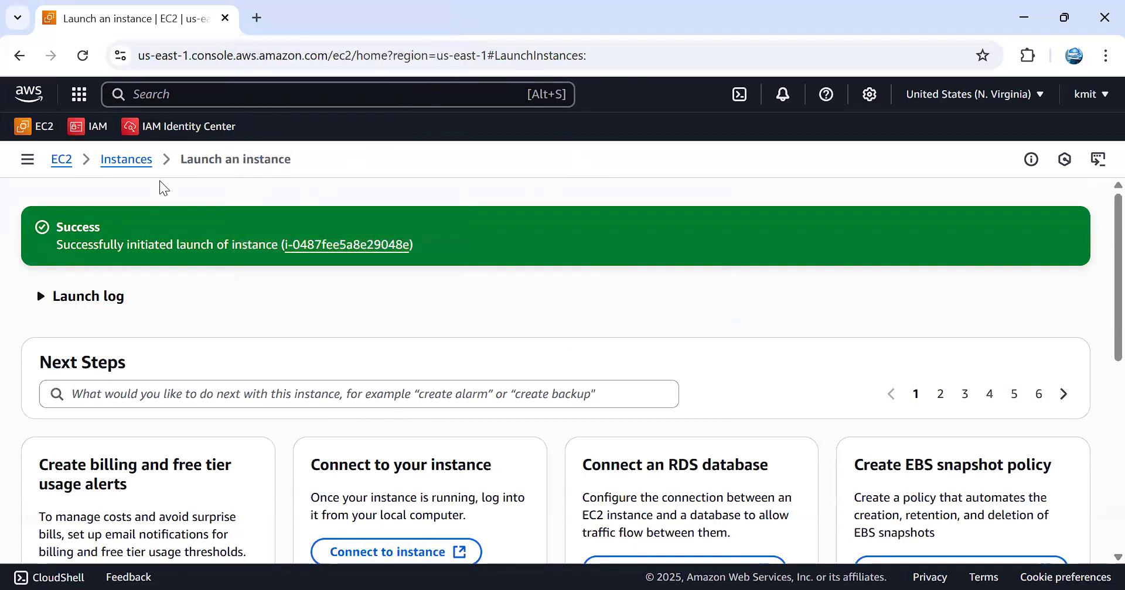
Step: Return to the Instances list through the EC2 dashboard and refresh it to include the everyone instance
left_click(58, 167)
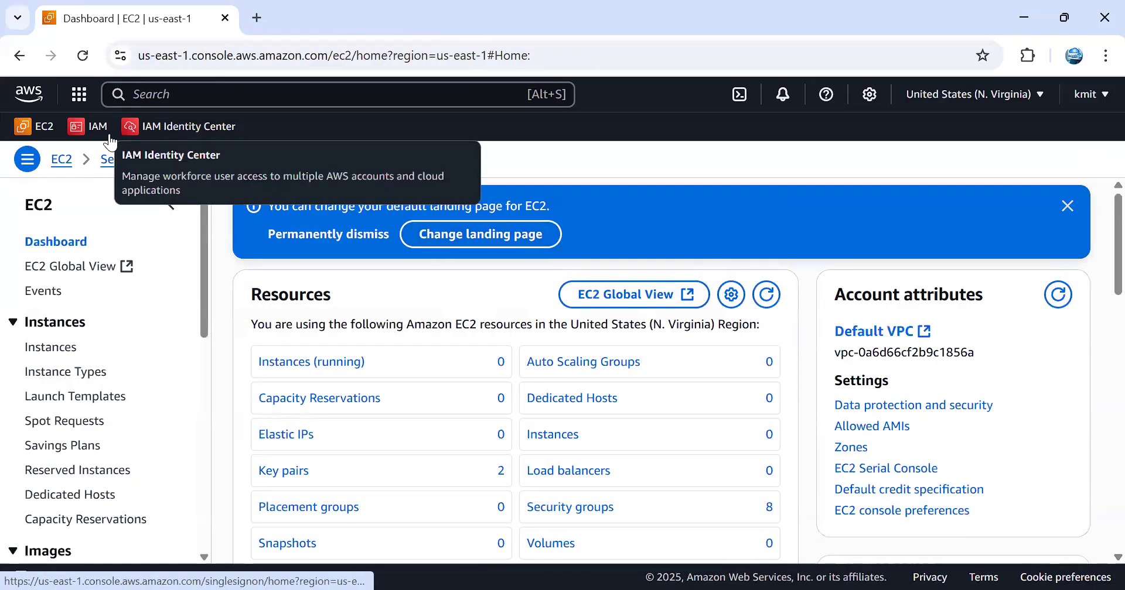
left_click(55, 346)
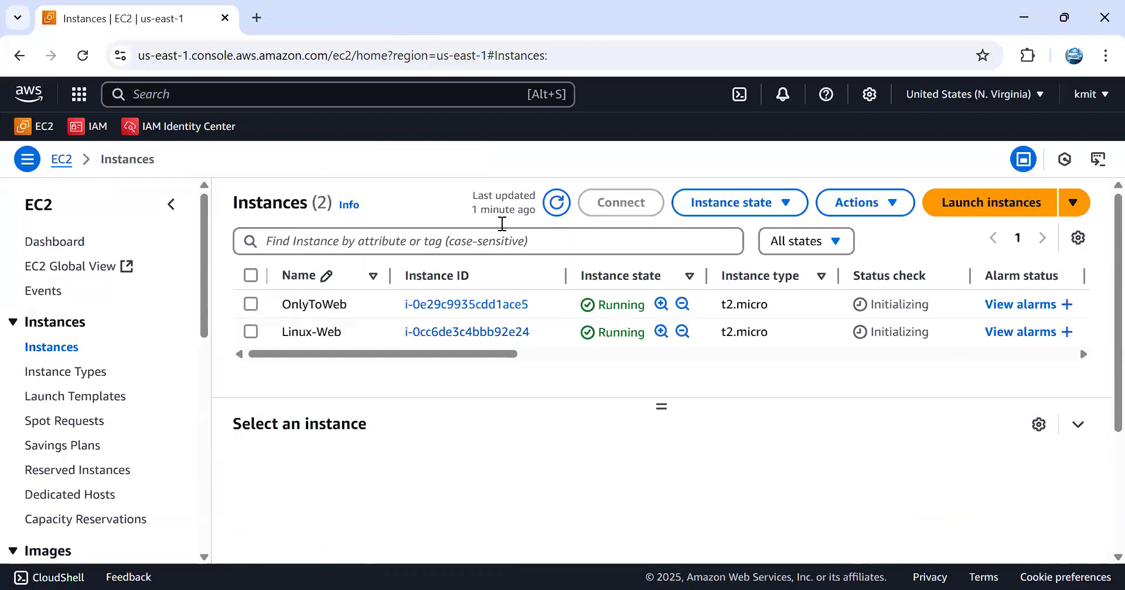
left_click(560, 205)
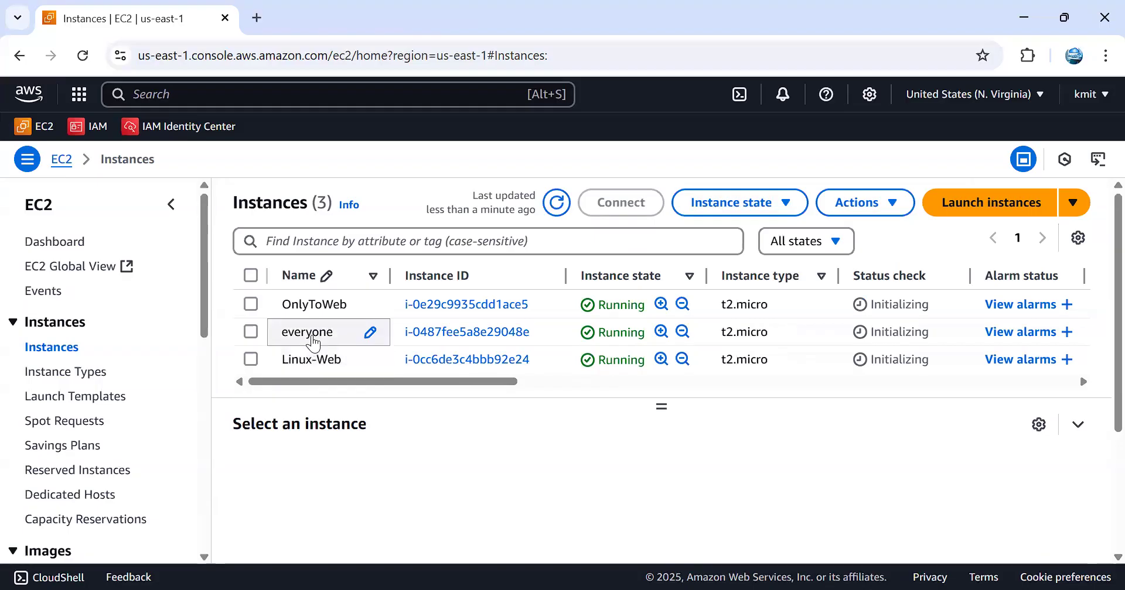
Step: Connect to the everyone instance with EC2 Instance Connect, using its public IP and the username ec2-user
left_click(252, 333)
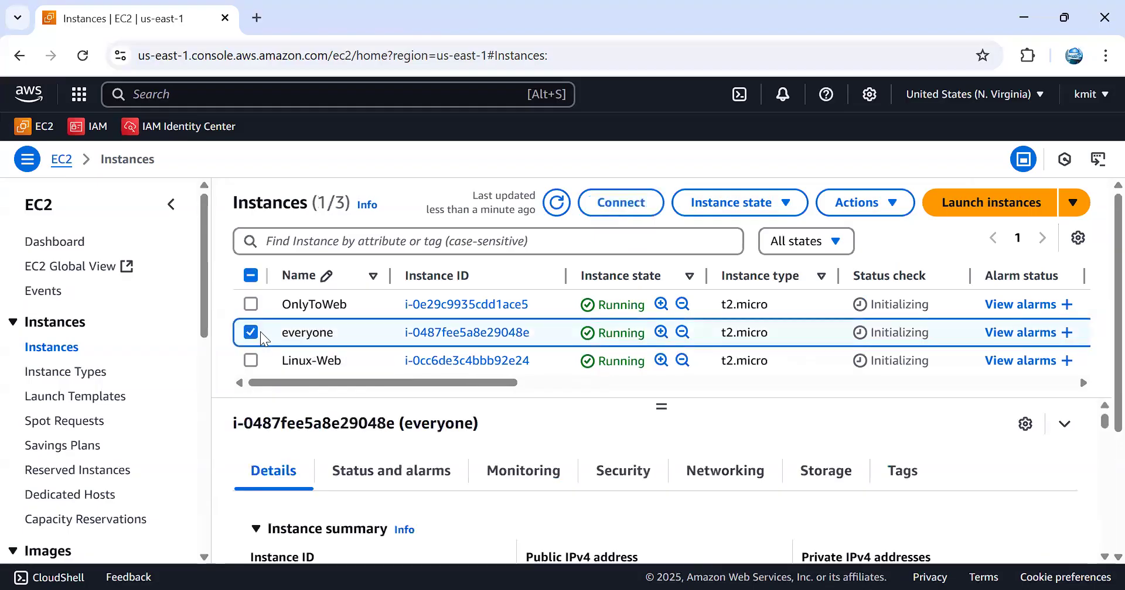
left_click(620, 205)
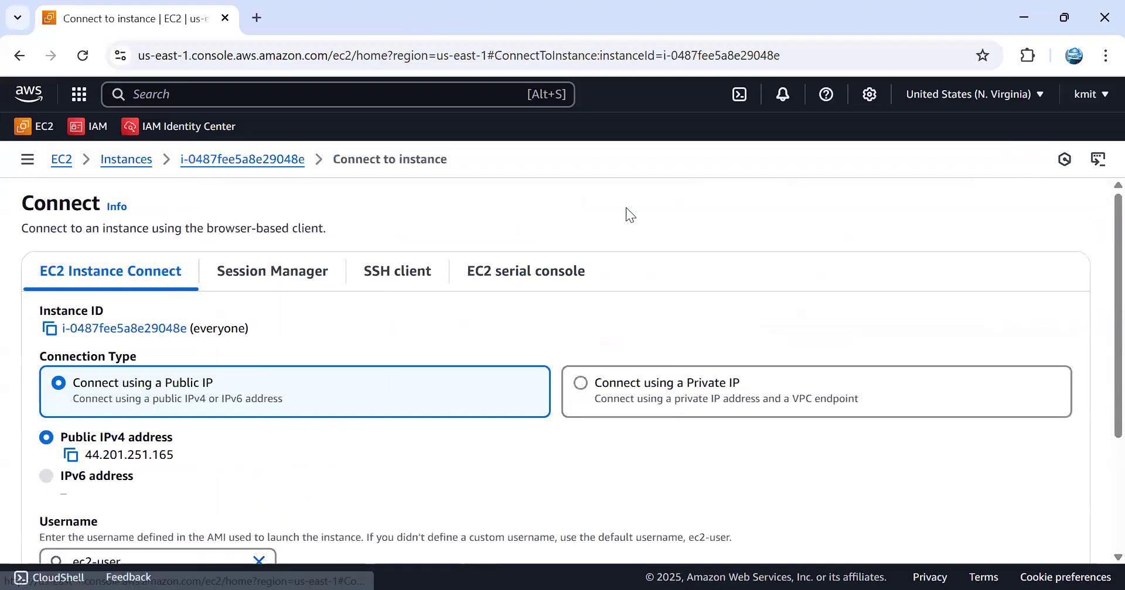
scroll(407, 402, "down", 3)
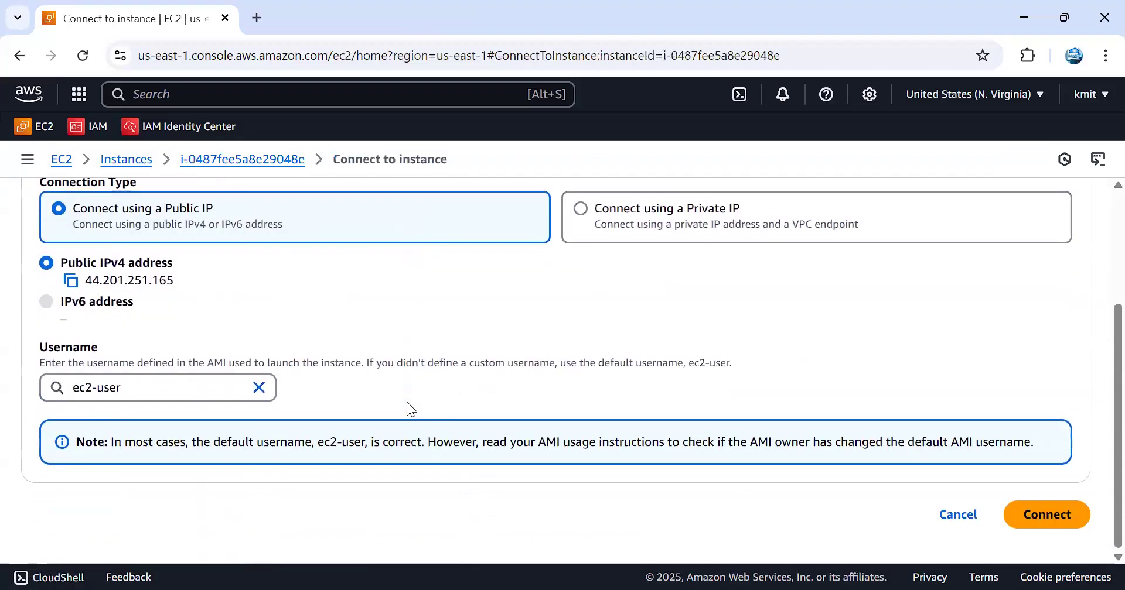
left_click(1044, 515)
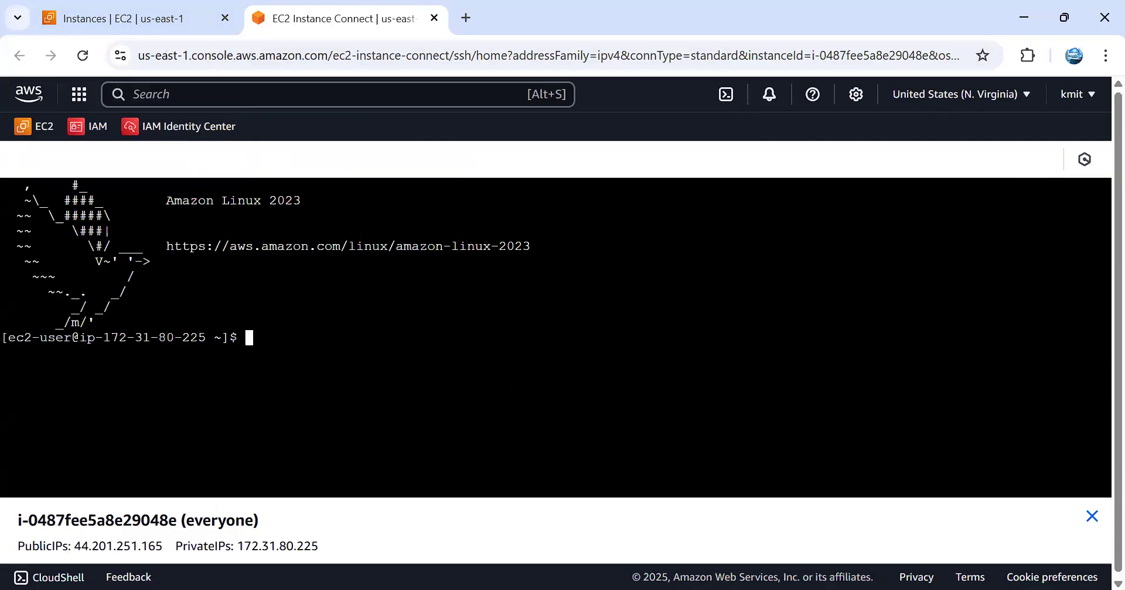
Step: Copy the everyone instance's public IPv4 address from its instance summary and deselect the instance
left_click(152, 18)
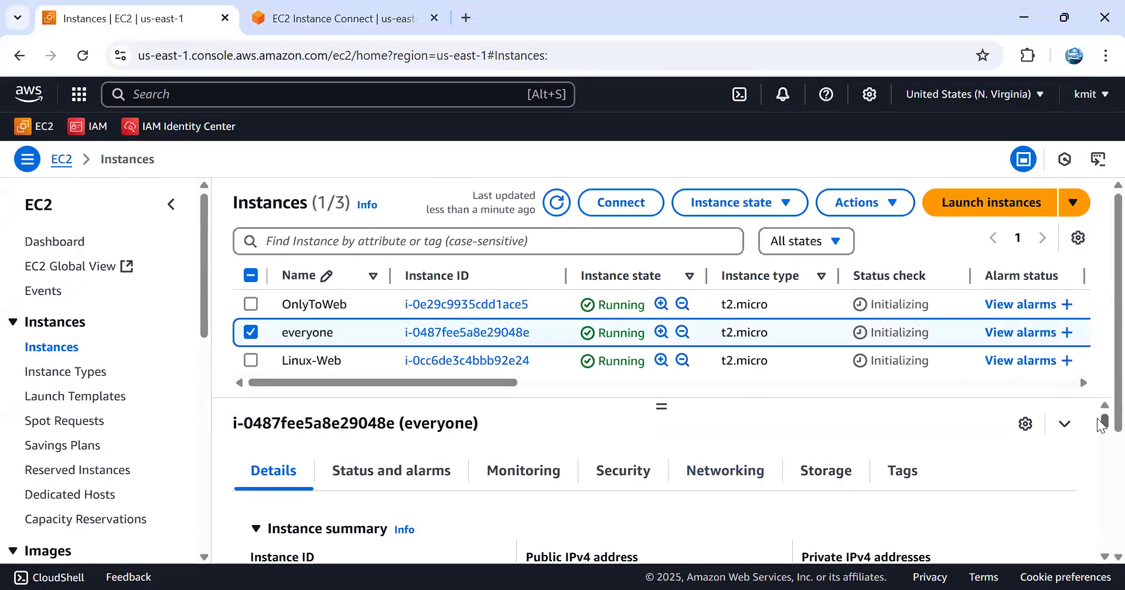
scroll(1102, 428, "down", 1)
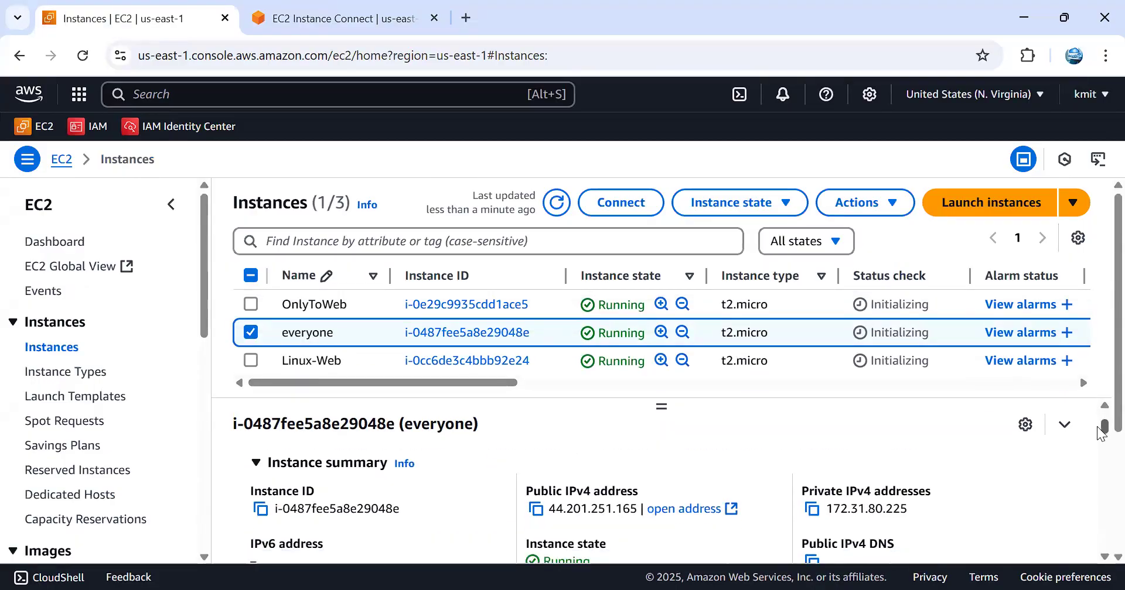
left_click(536, 510)
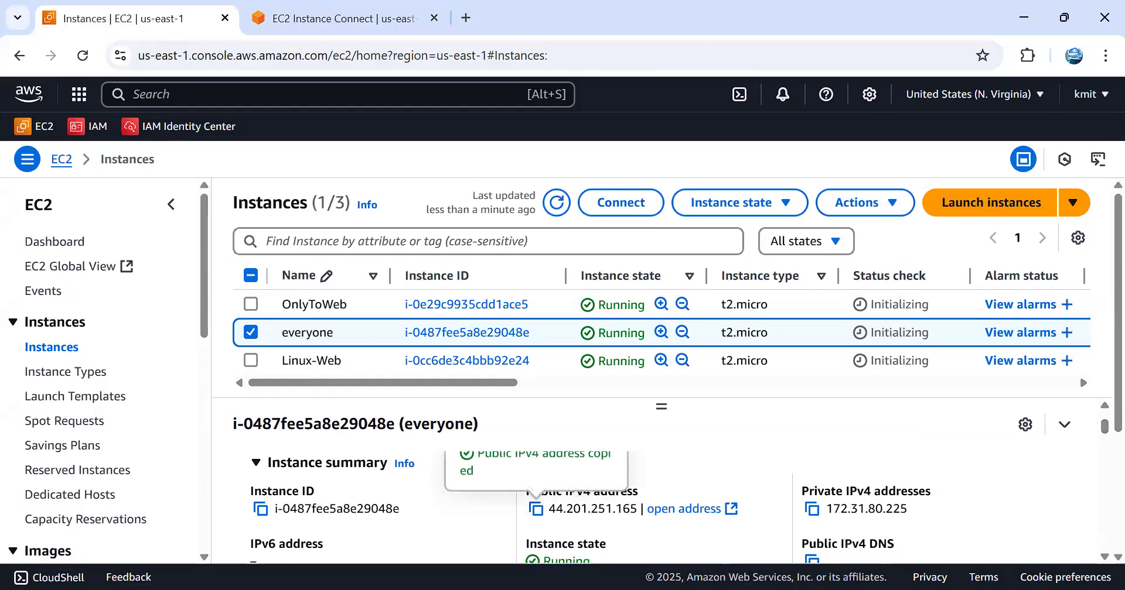
key("alt+Tab")
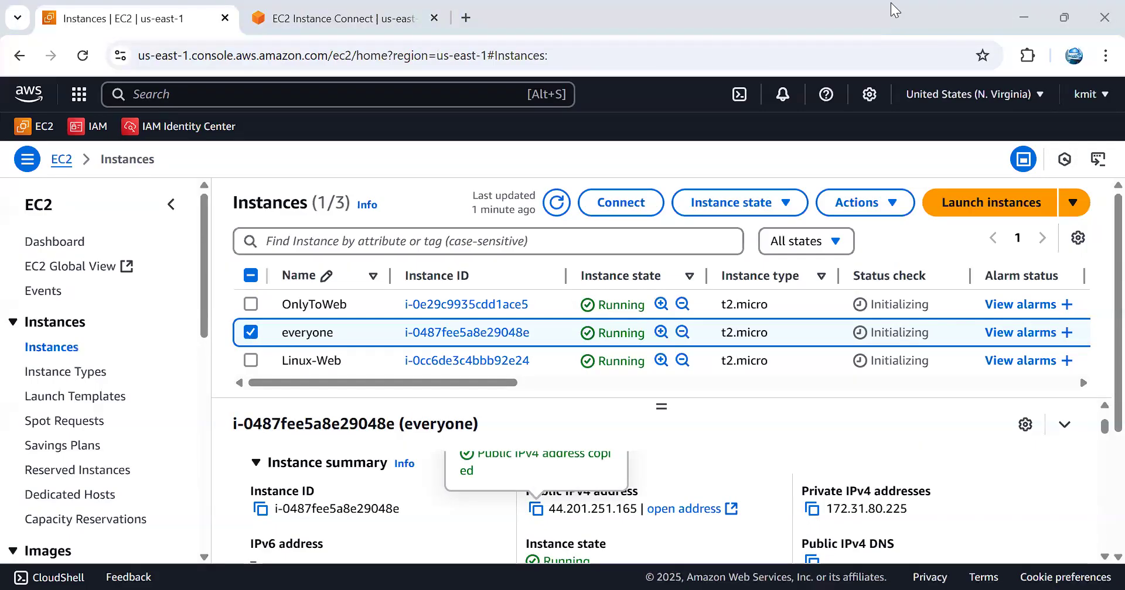
left_click(250, 332)
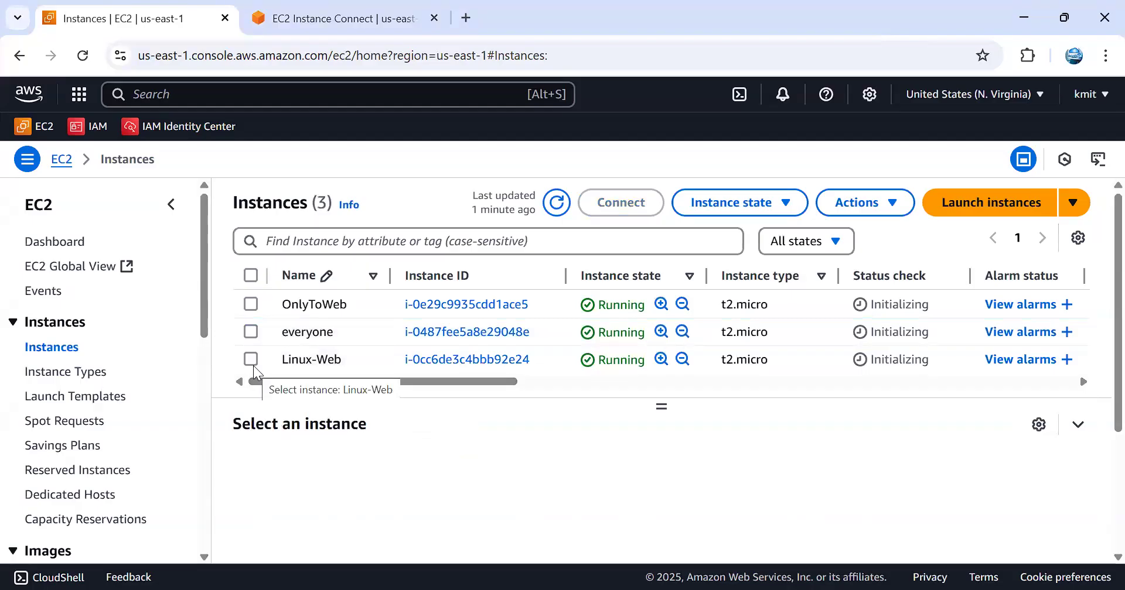
Step: Connect to the OnlyToWeb instance with EC2 Instance Connect, using its public IP and the username ec2-user
left_click(250, 304)
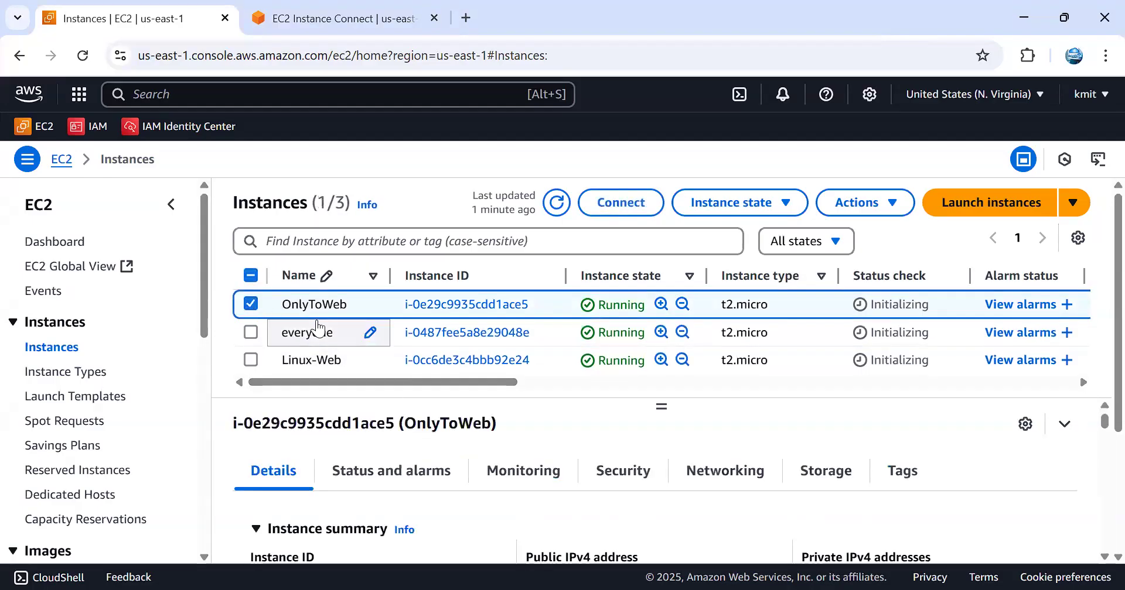
left_click(635, 205)
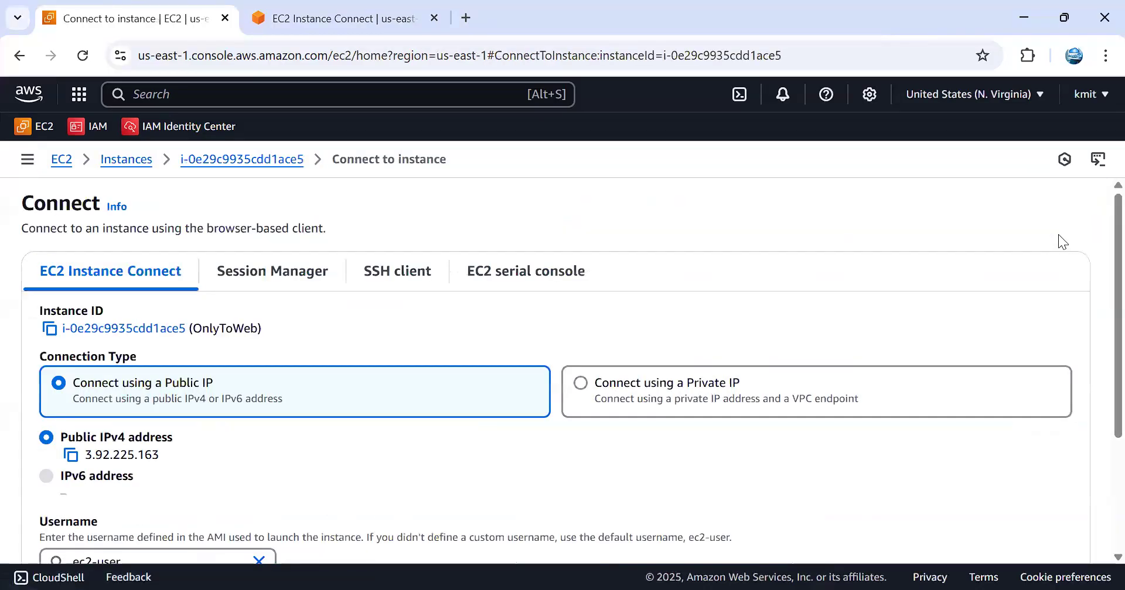
scroll(1035, 309, "down", 3)
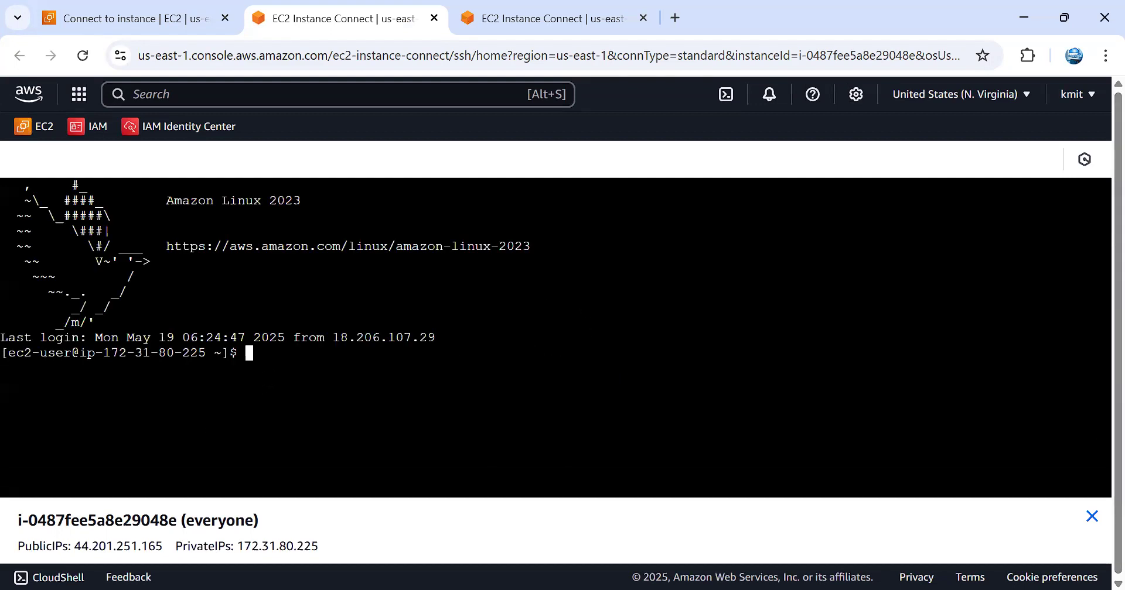
Step: Return to the Instances list and copy the OnlyToWeb instance's public IPv4 address from its summary
left_click(135, 19)
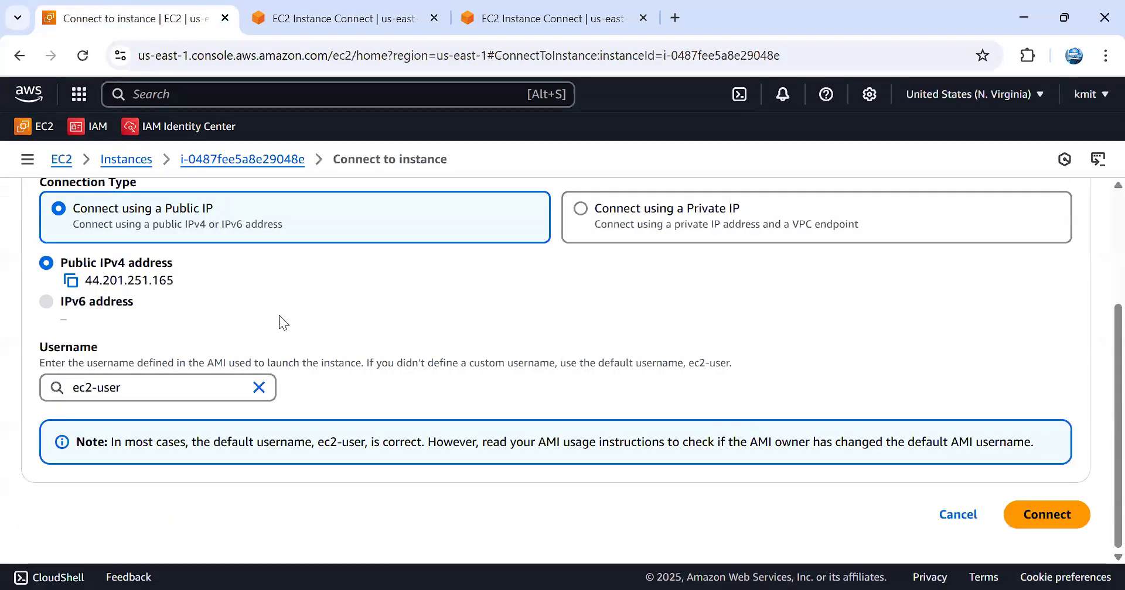
scroll(279, 316, "up", 4)
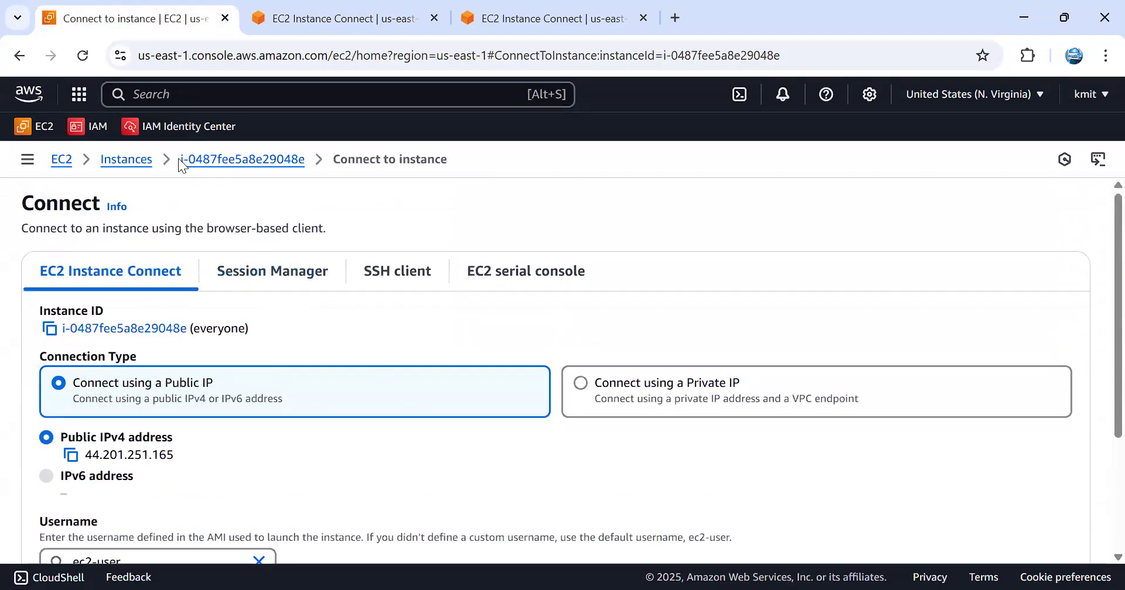
left_click(142, 170)
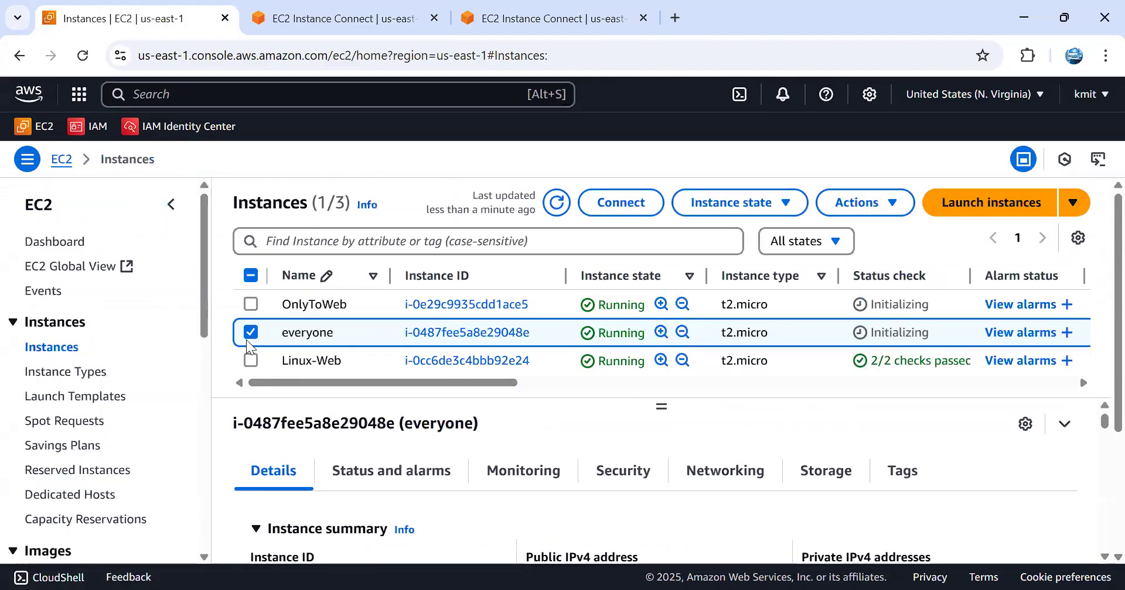
left_click(246, 339)
left_click(251, 304)
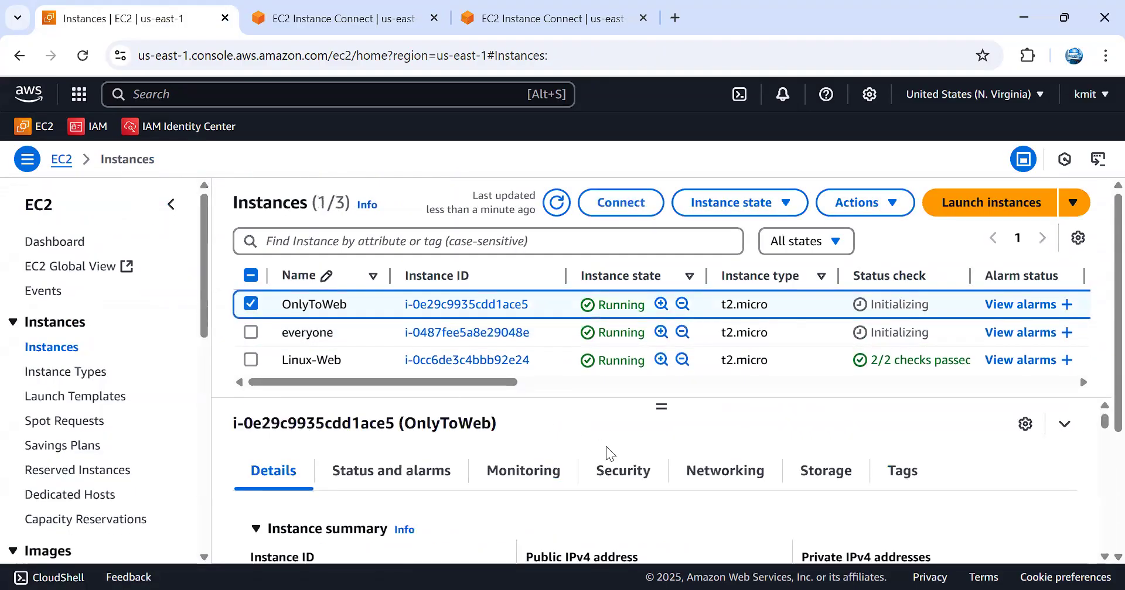
scroll(605, 446, "down", 1)
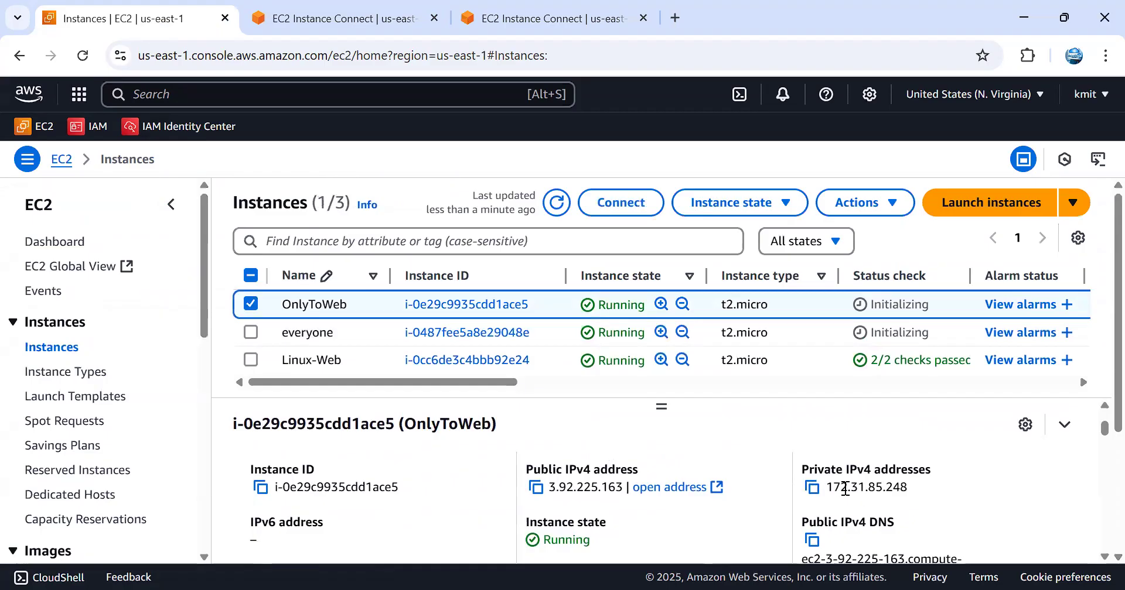
left_click(534, 492)
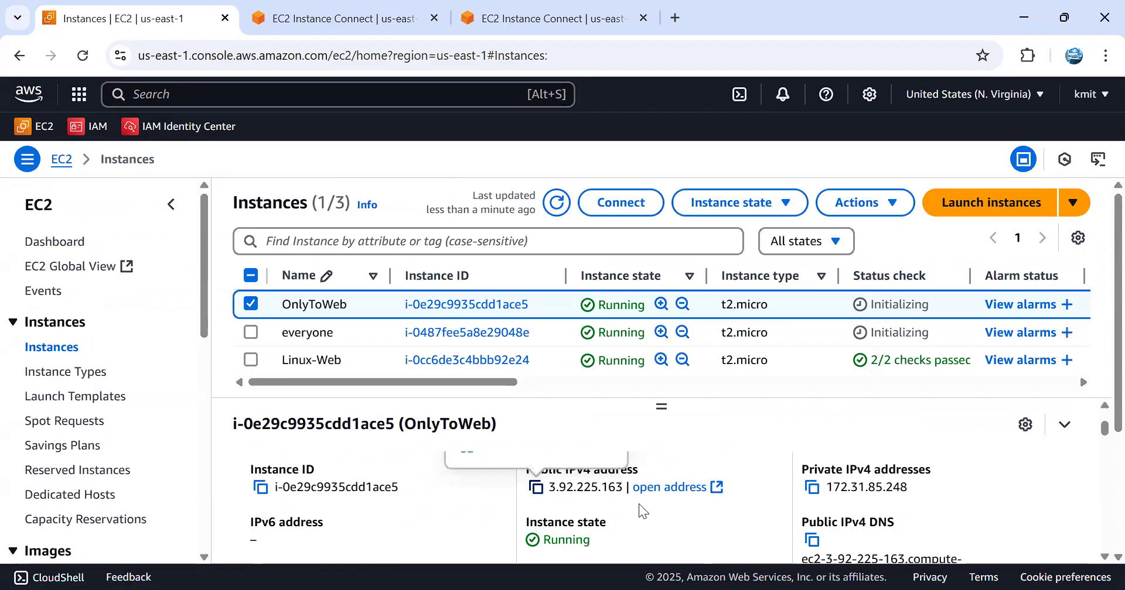
key("alt+Tab")
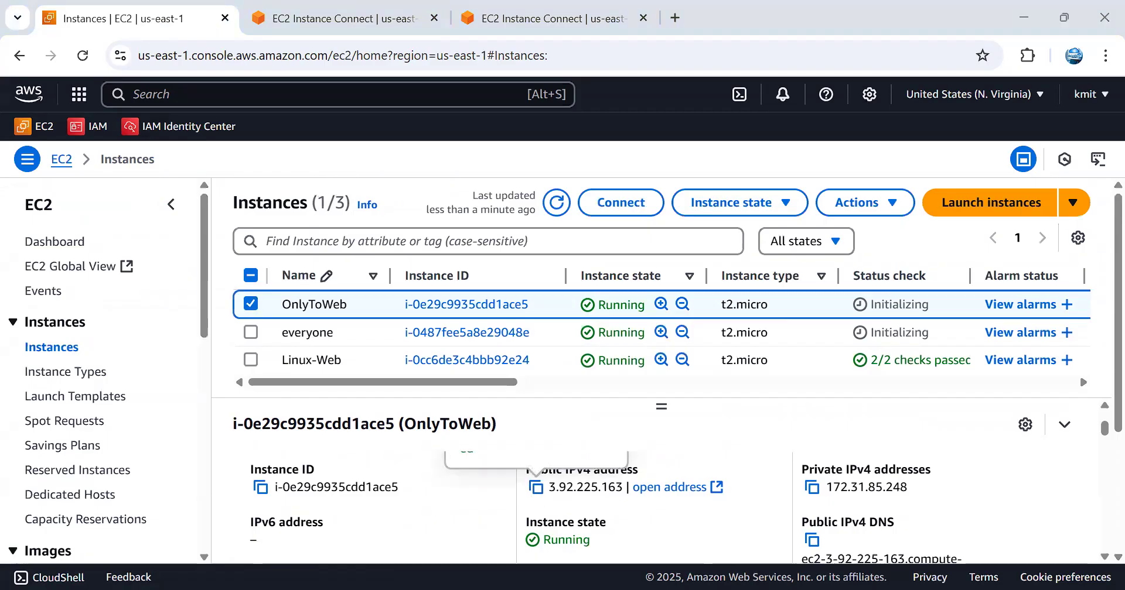
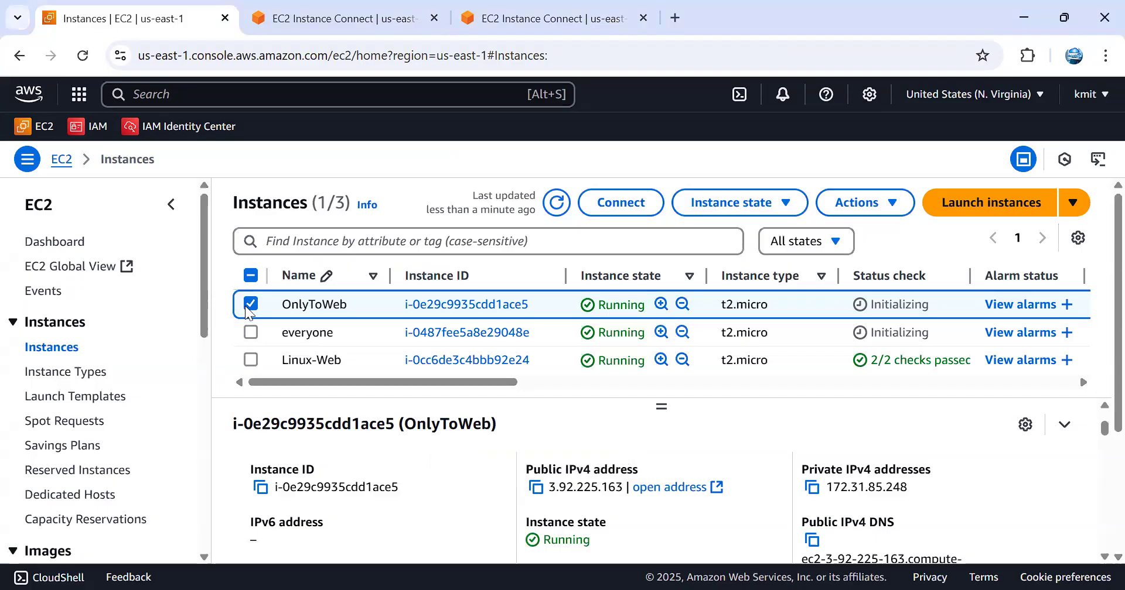
Step: Check which security group is attached to the Linux-Web instance, and deselect the instance
left_click(251, 306)
left_click(251, 360)
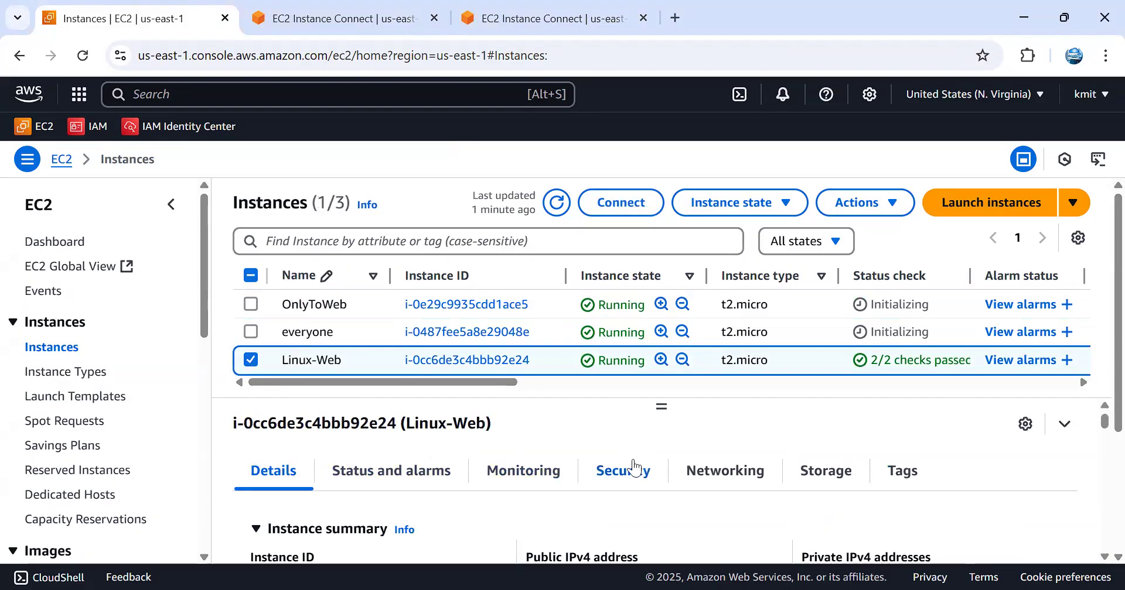
left_click(618, 479)
scroll(645, 483, "down", 3)
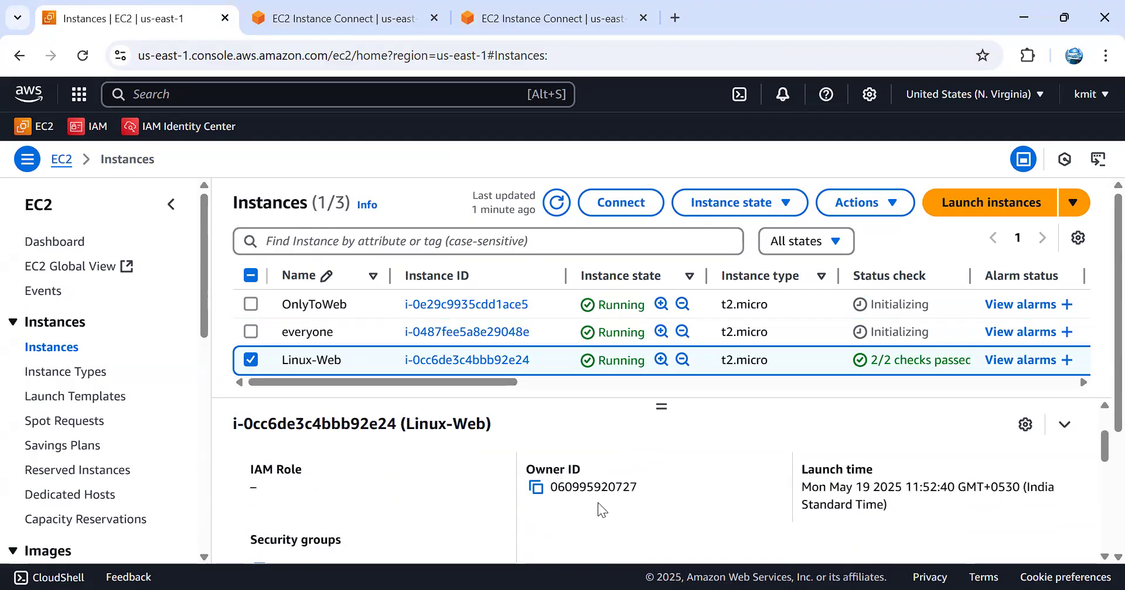
scroll(597, 507, "down", 2)
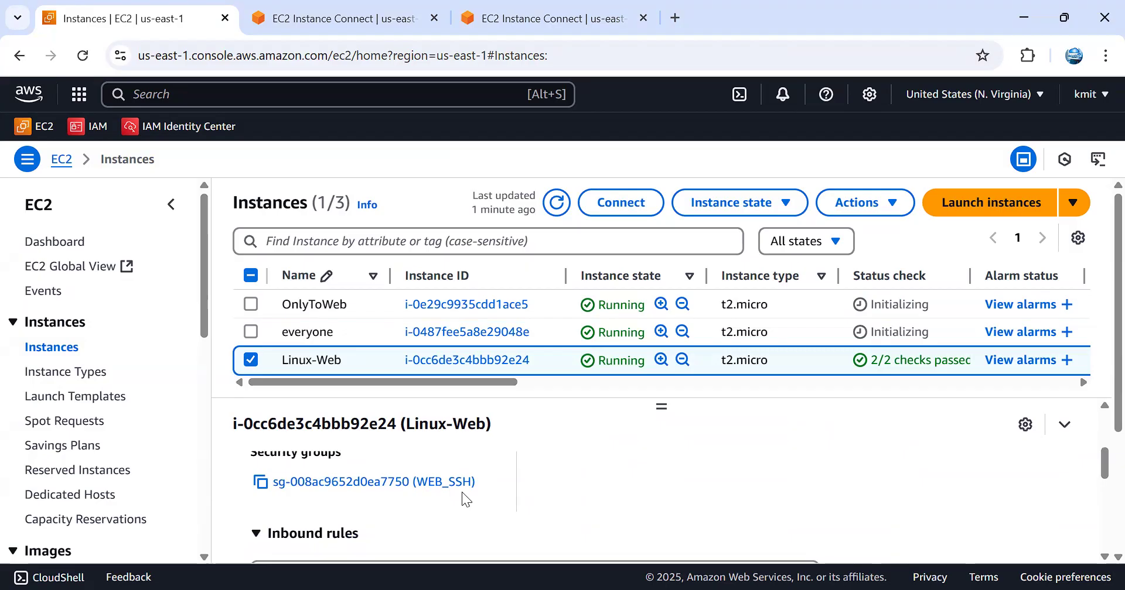
left_click(251, 360)
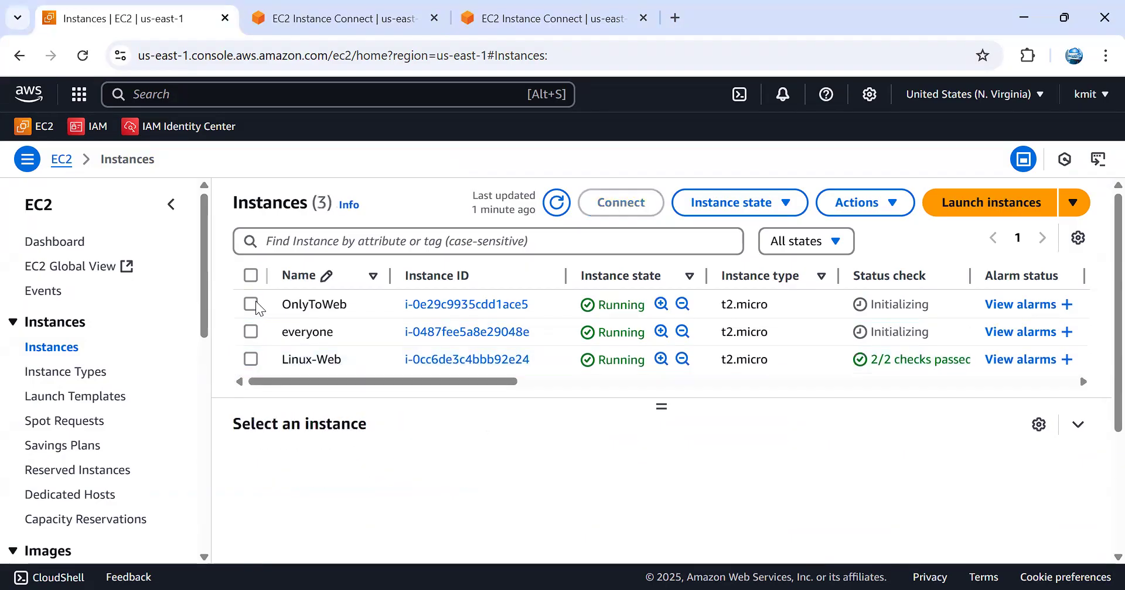
Step: Open the All Traffic For Web security group from the OnlyToWeb instance's security details
left_click(252, 303)
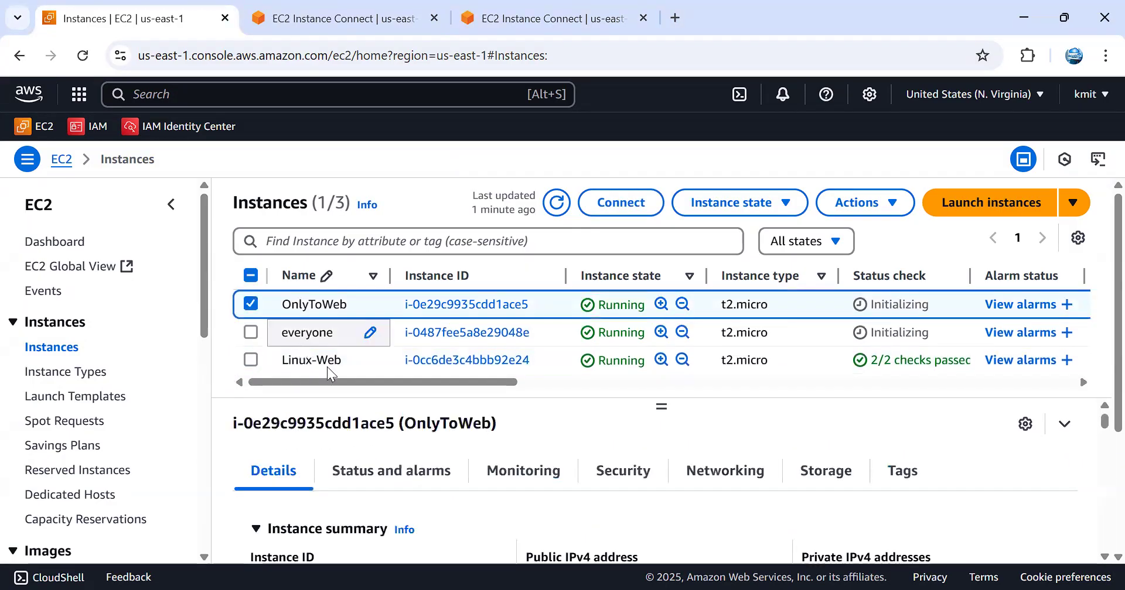
left_click(616, 490)
scroll(616, 490, "down", 3)
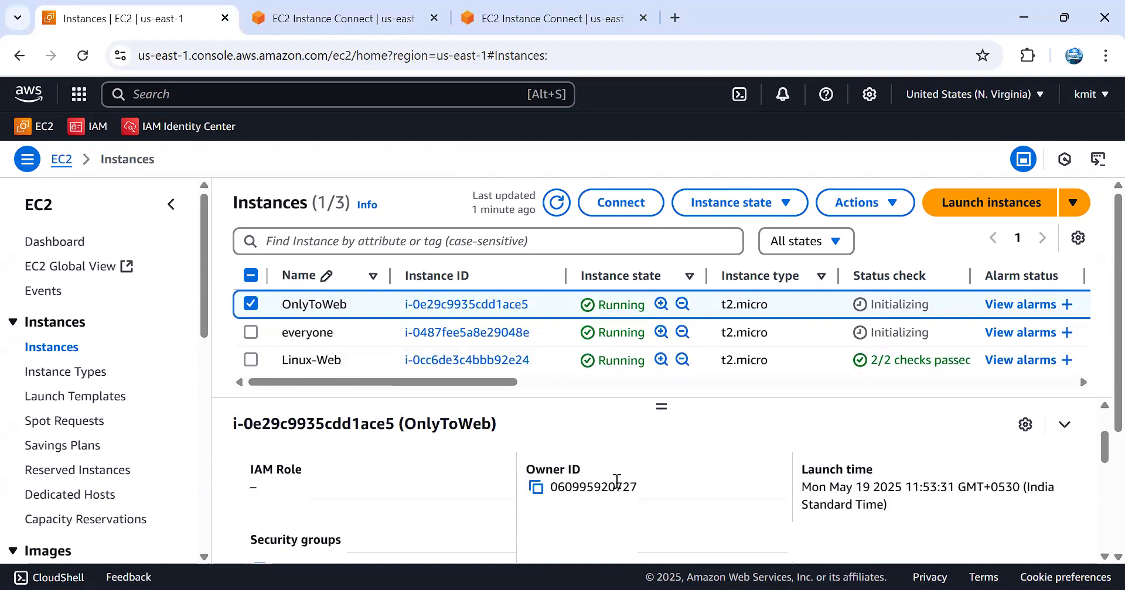
scroll(617, 489, "up", 3)
scroll(617, 490, "down", 2)
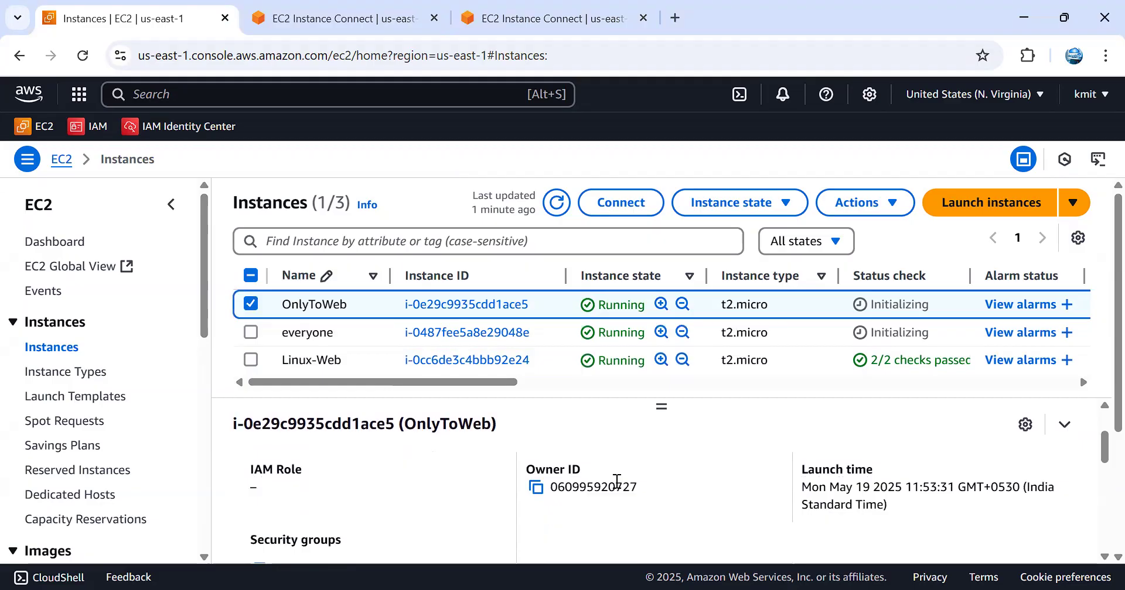
scroll(555, 506, "down", 2)
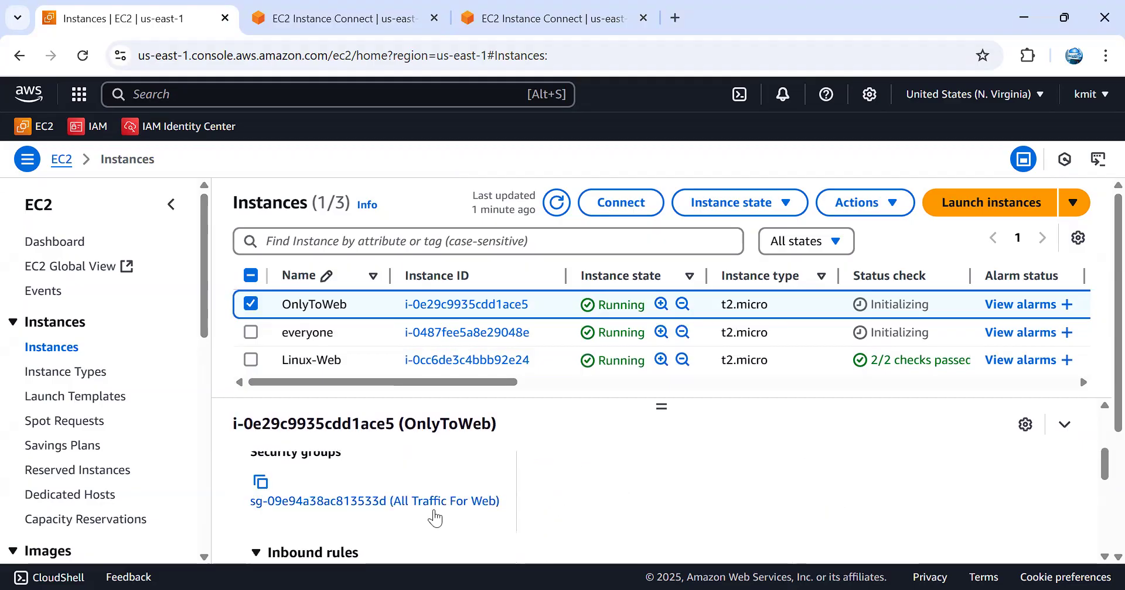
left_click(475, 502)
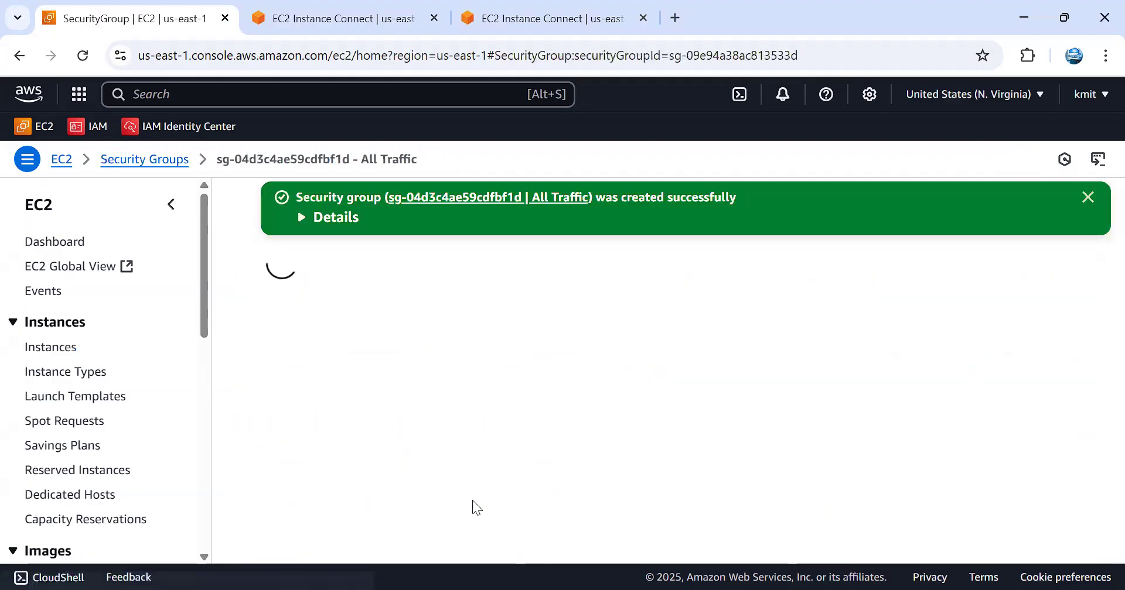
Step: Show the inbound rules of All Traffic For Web, widen the rule ID column and copy the rule's full ID
scroll(508, 436, "down", 3)
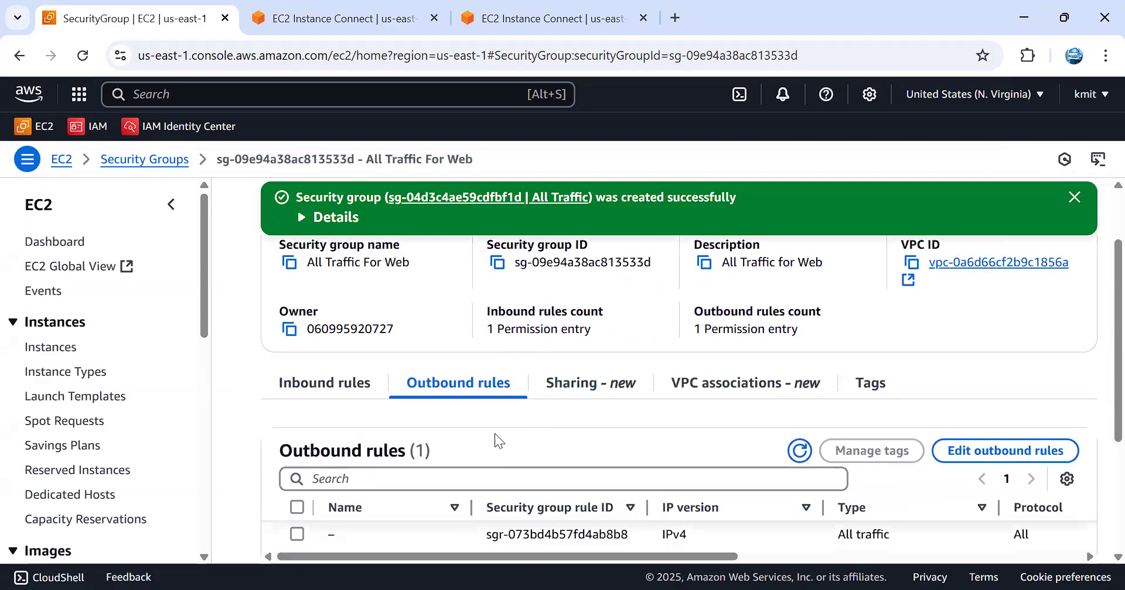
left_click(348, 385)
scroll(445, 406, "down", 2)
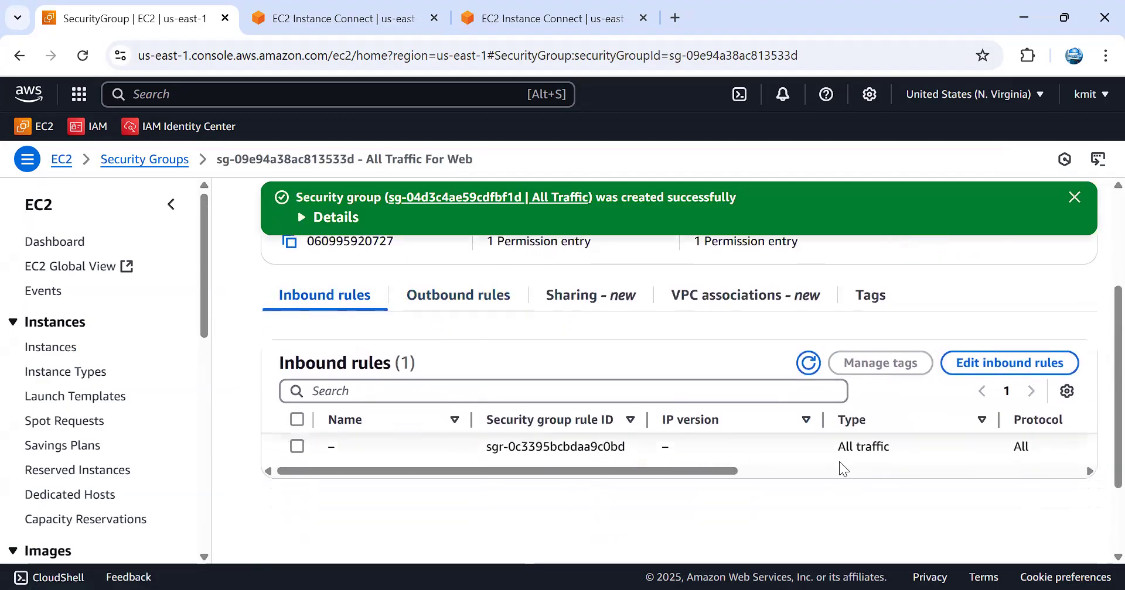
left_click(603, 450)
double_click(604, 450)
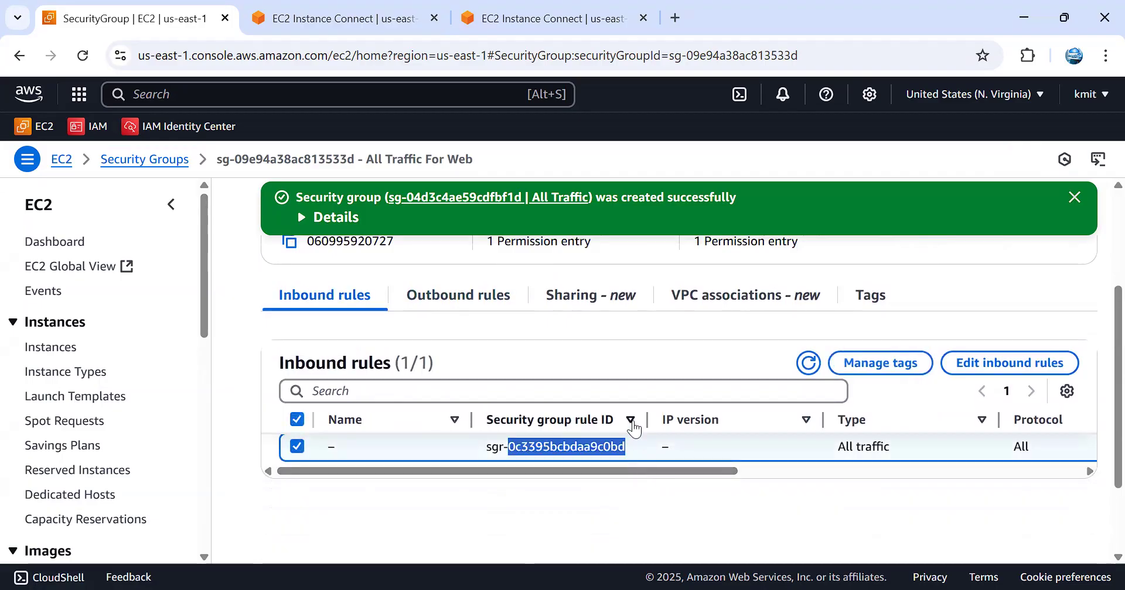
left_click_drag(641, 421, 673, 421)
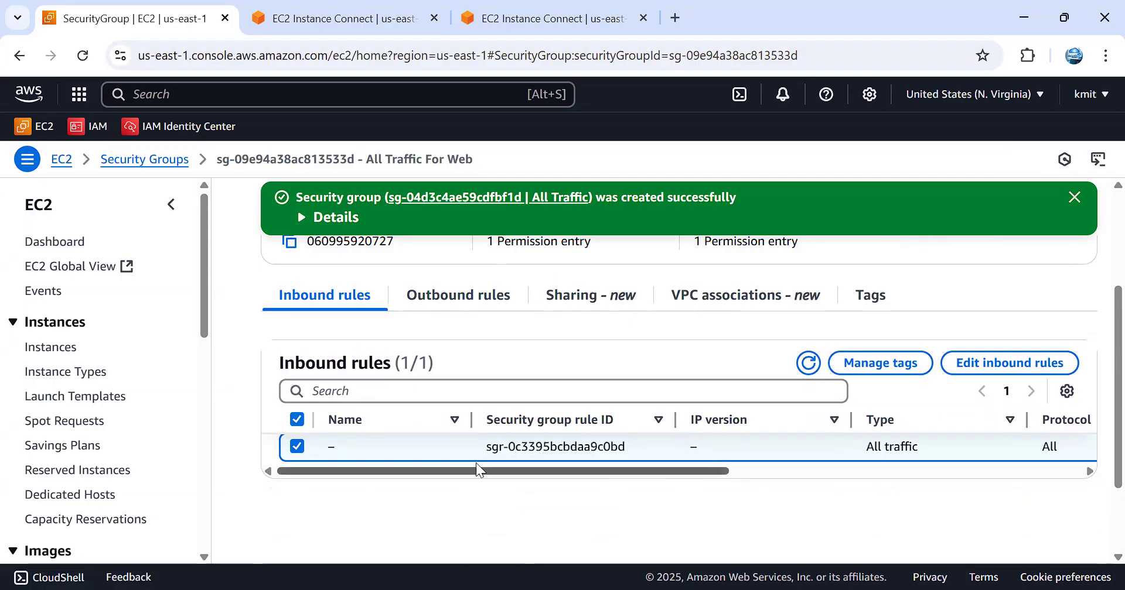
left_click_drag(479, 449, 564, 451)
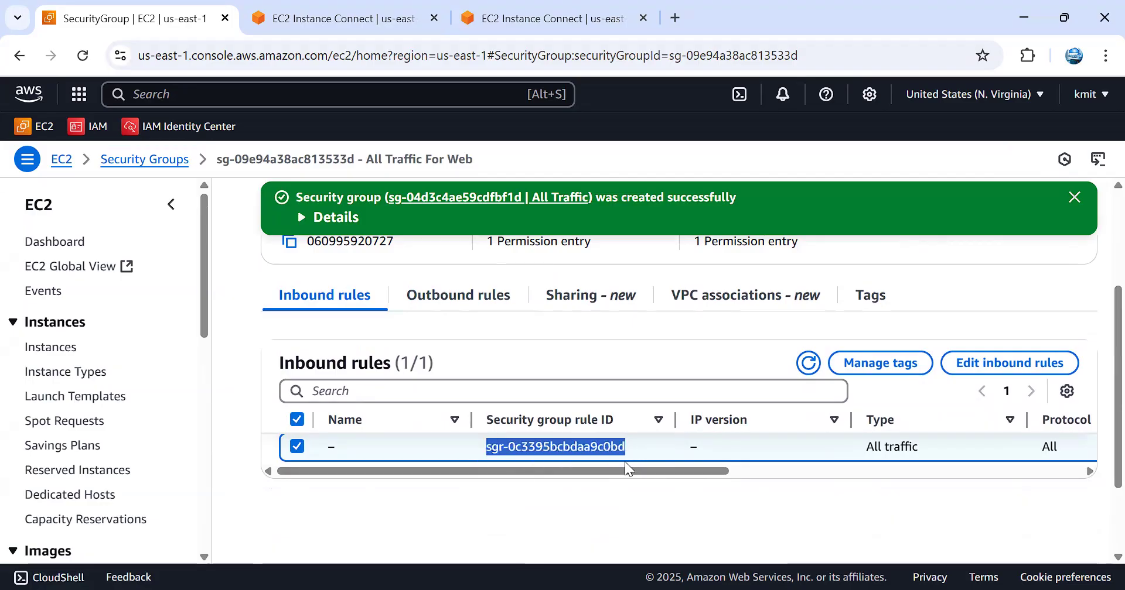
Step: Search the Security Groups list for sgr-0c3395bcbdaa9c0bd and clear the filter
scroll(92, 430, "down", 6)
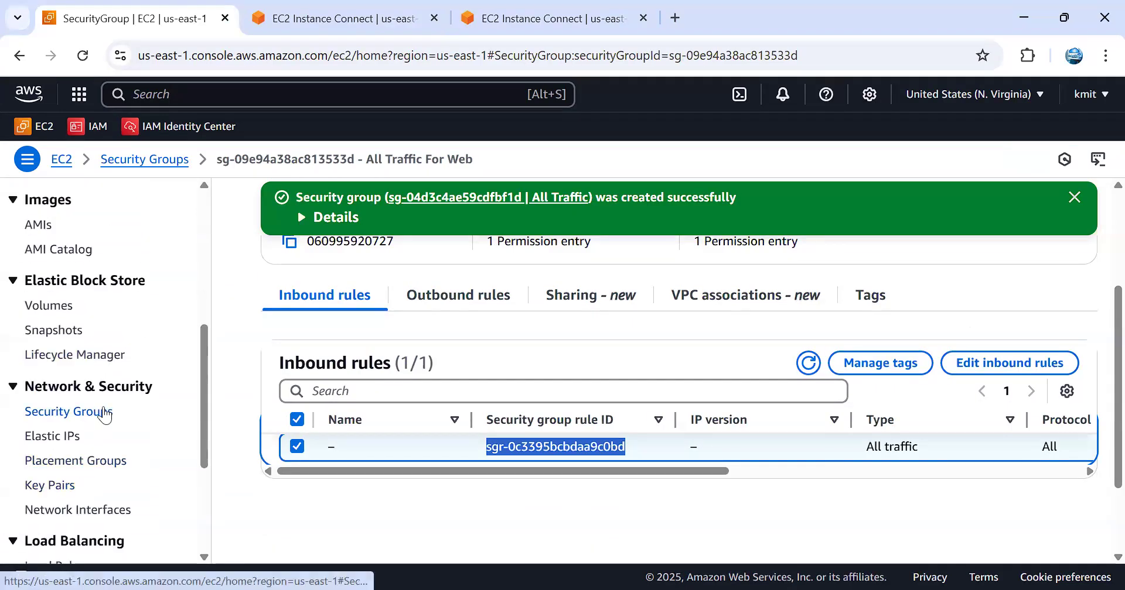
left_click(69, 411)
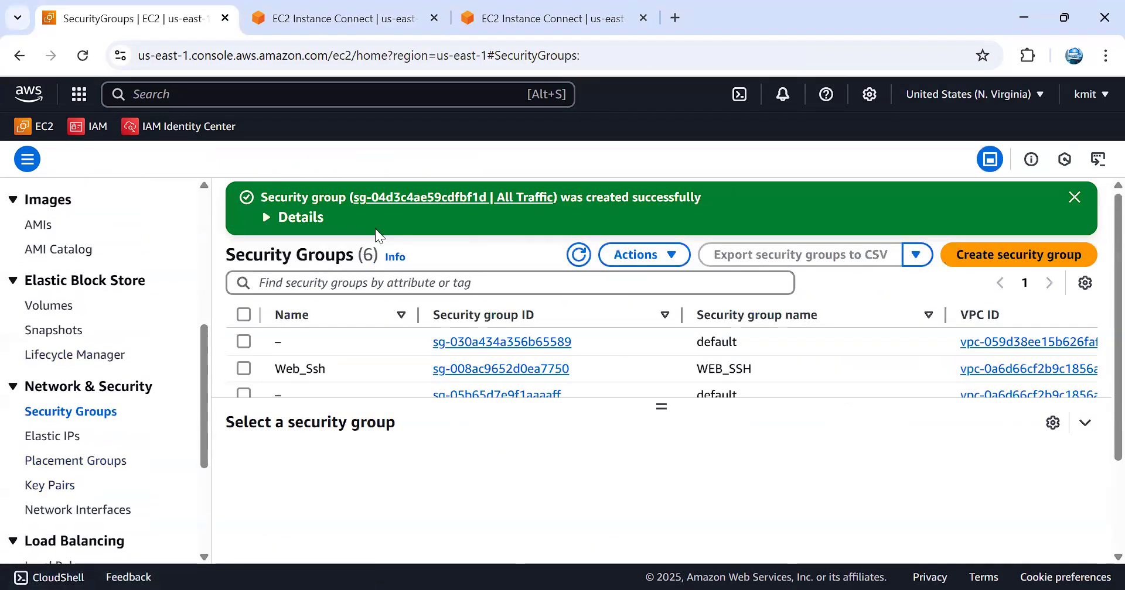
left_click(555, 289)
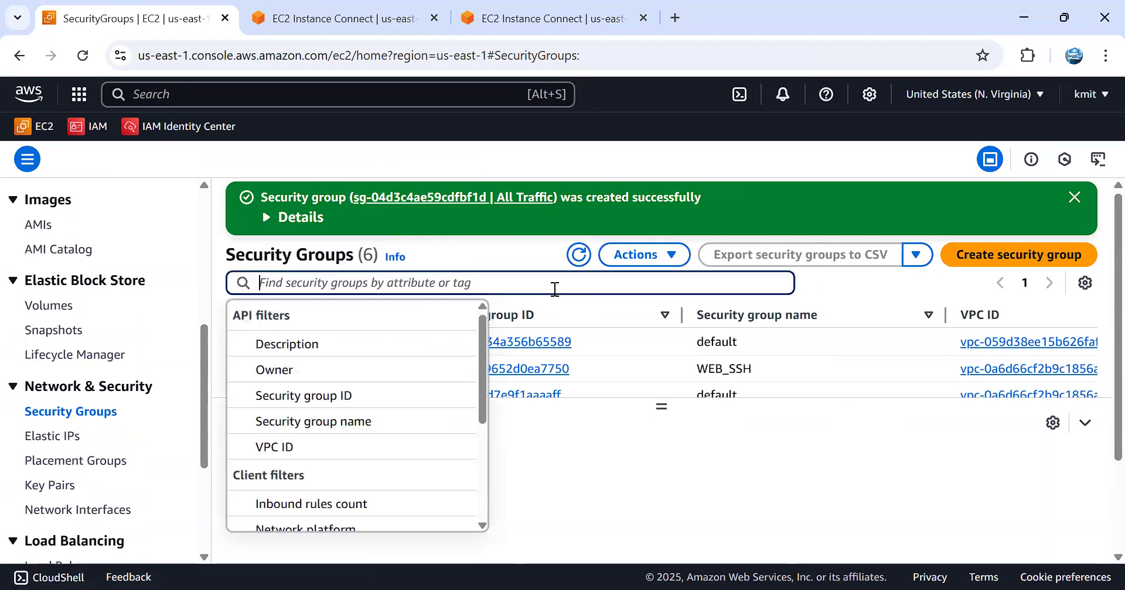
type("sgr-0c3395bcbdaa9c0bd")
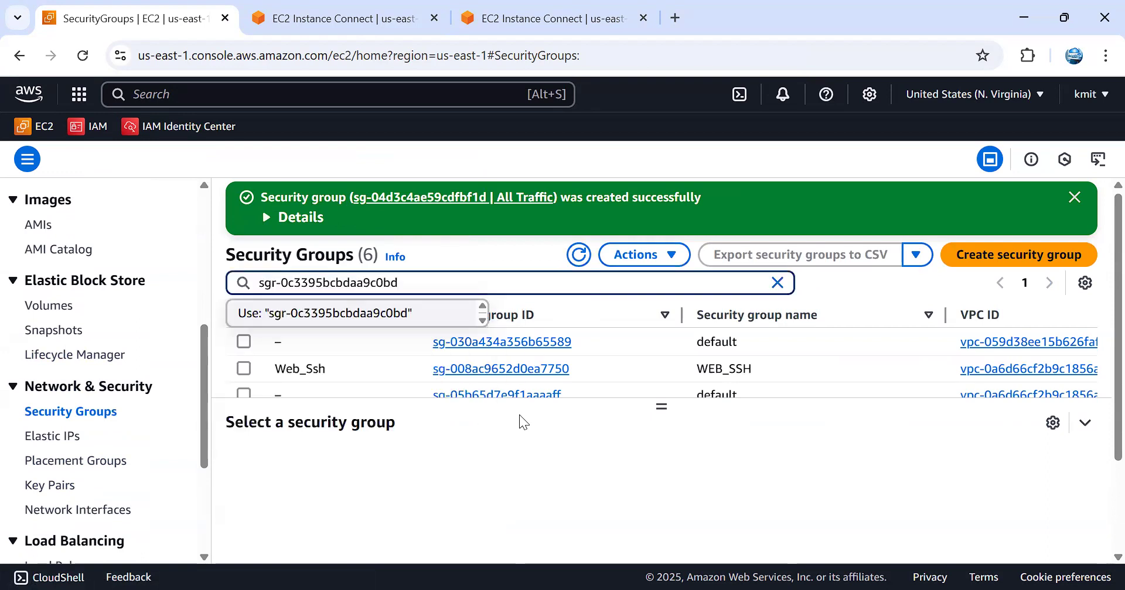
key("Return")
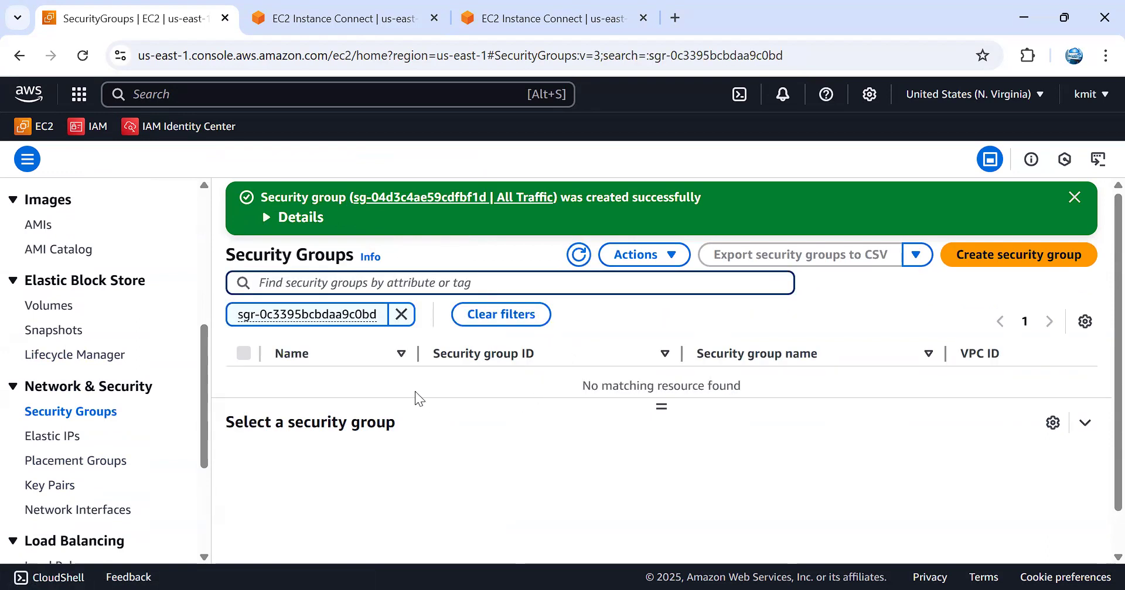
left_click(402, 315)
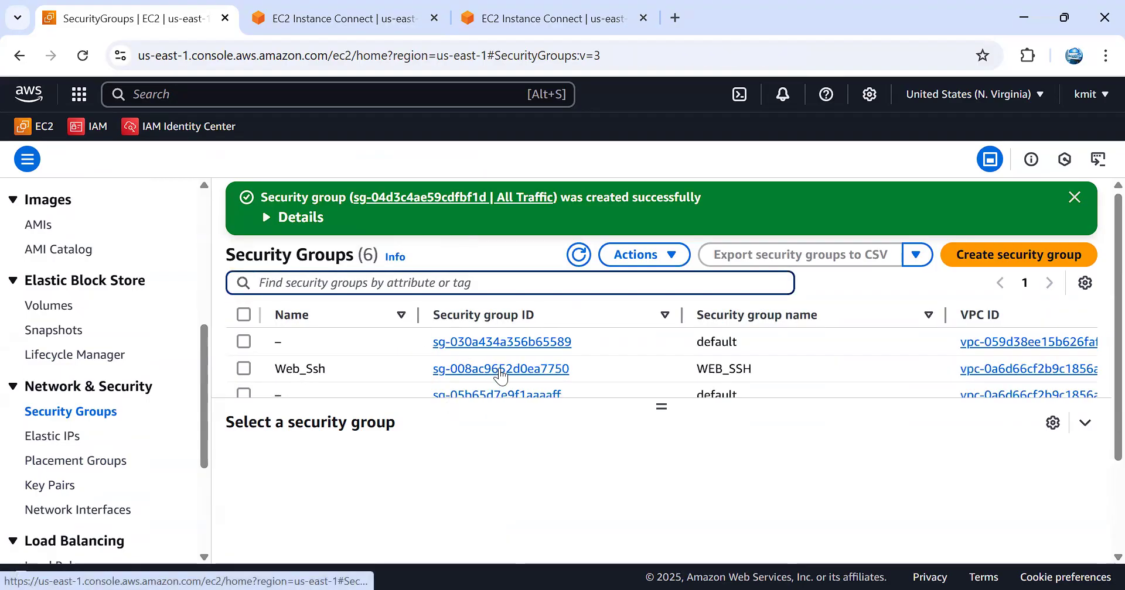
Step: Examine the inbound rules of the For Web App Only security group and highlight the rule's ID
scroll(384, 344, "down", 3)
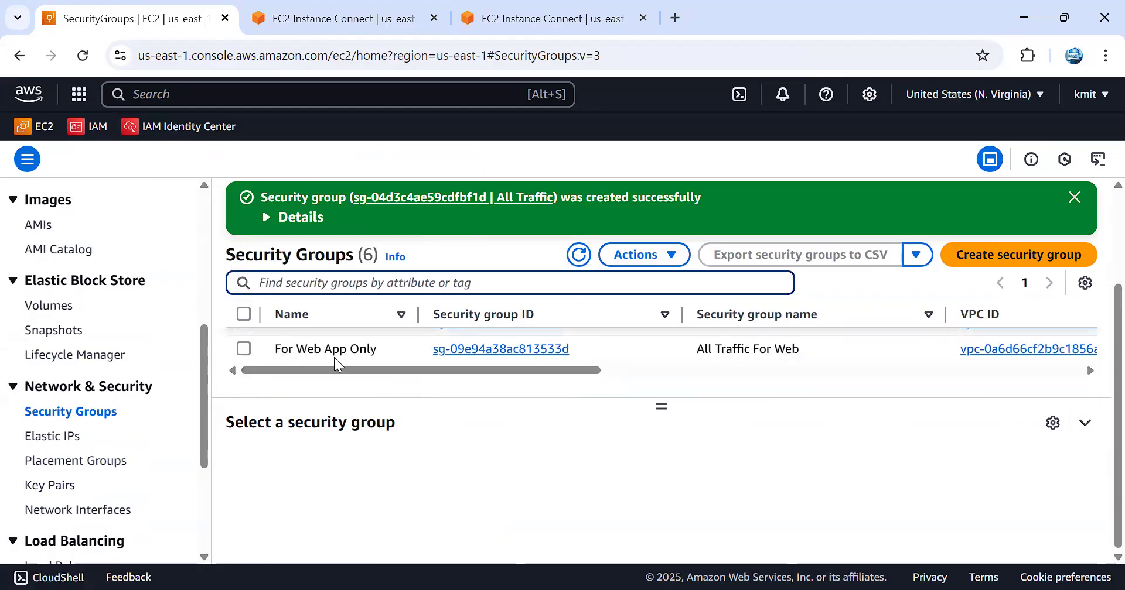
scroll(364, 384, "up", 2)
scroll(366, 385, "down", 2)
left_click(245, 350)
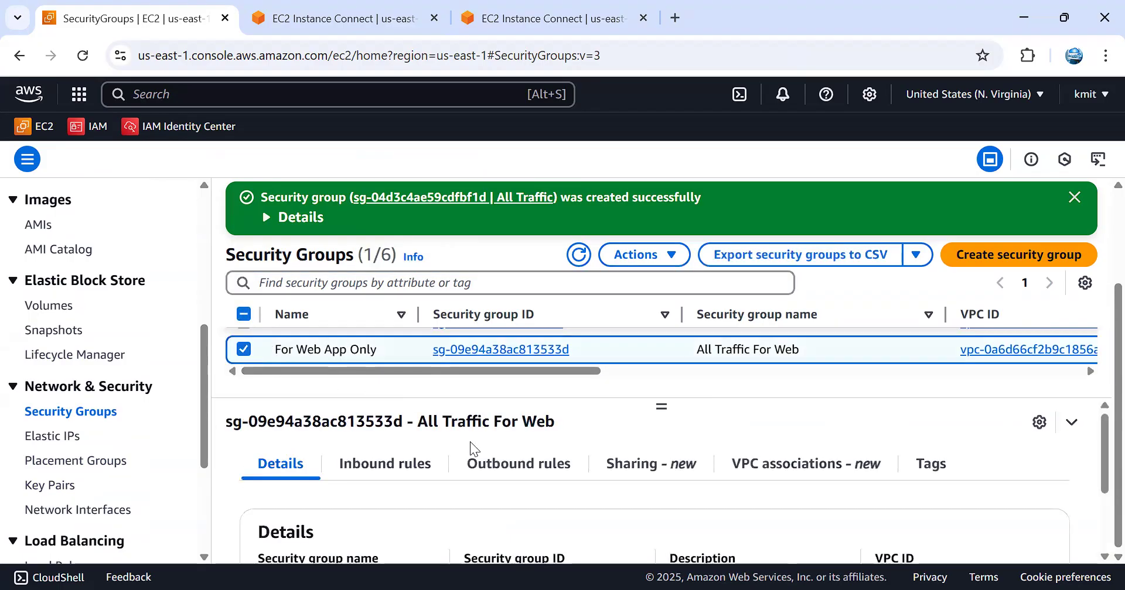
left_click(406, 465)
scroll(505, 441, "down", 3)
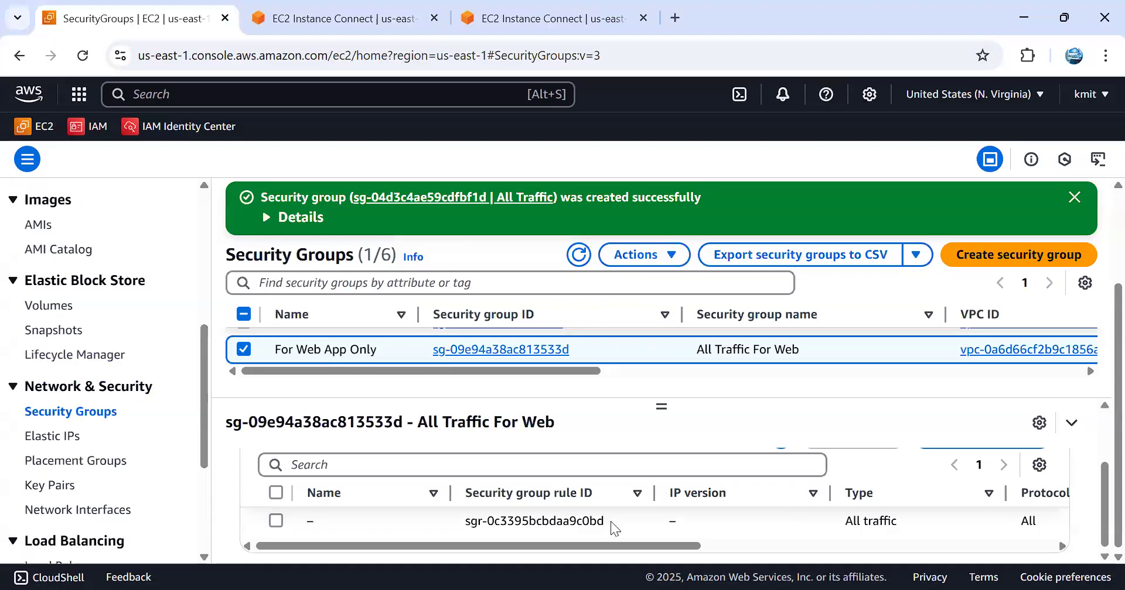
left_click_drag(609, 521, 460, 524)
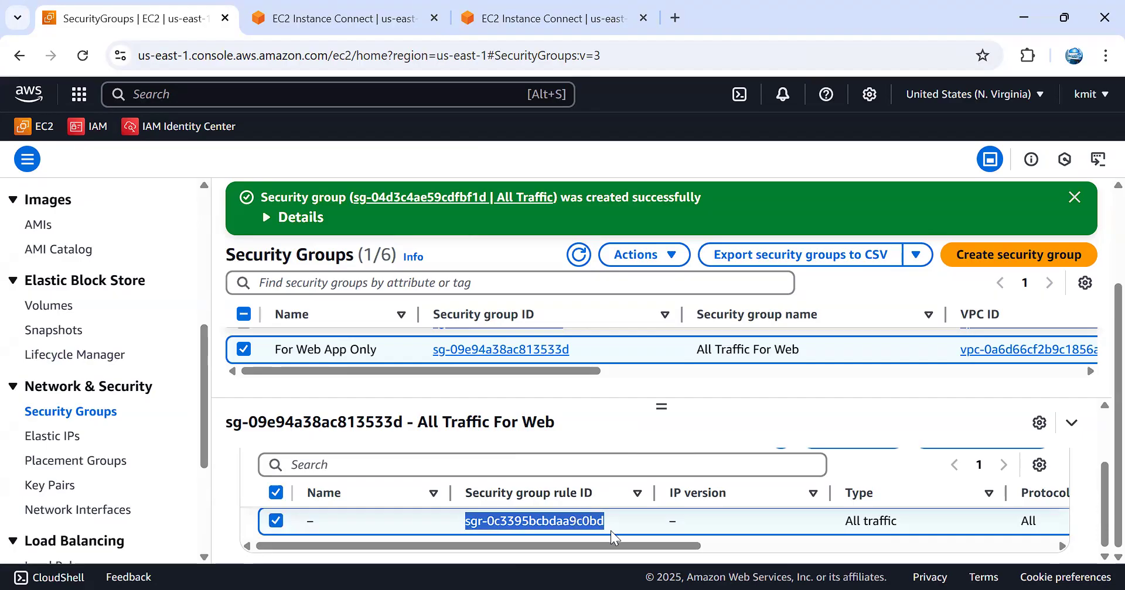
Step: Open the inbound rules of the All Traffic For Web security group for editing
scroll(493, 430, "up", 4)
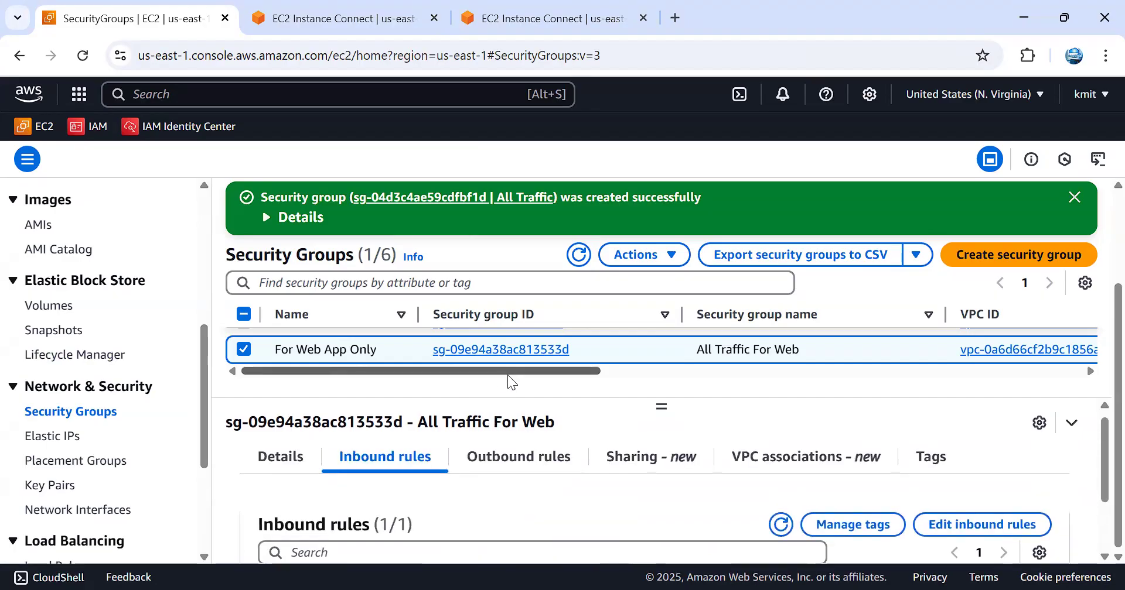
scroll(507, 375, "up", 2)
scroll(521, 363, "up", 2)
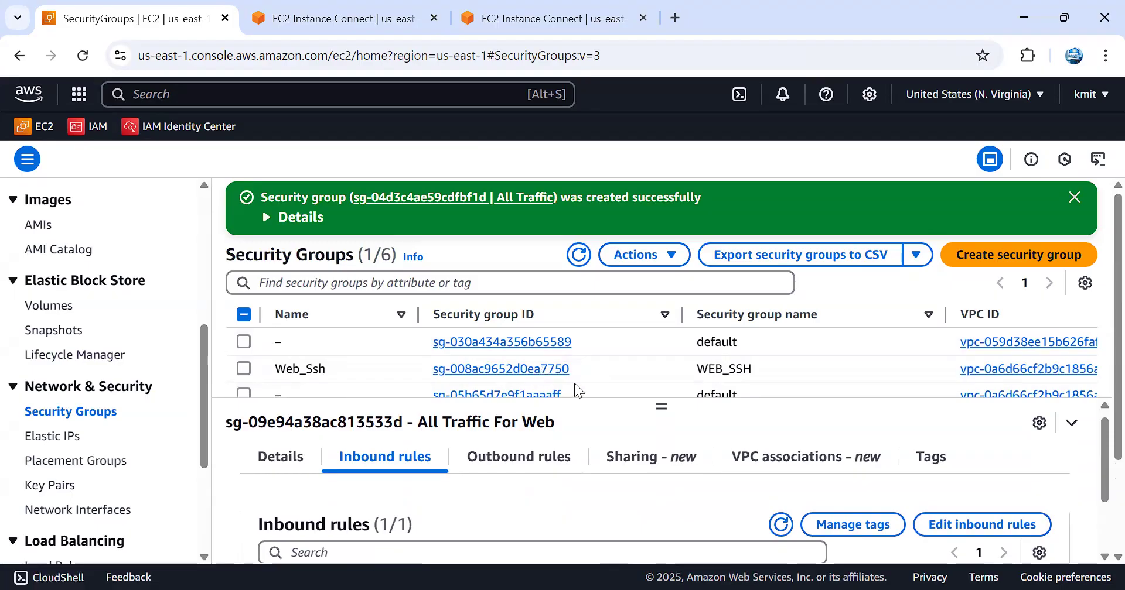
scroll(574, 383, "down", 3)
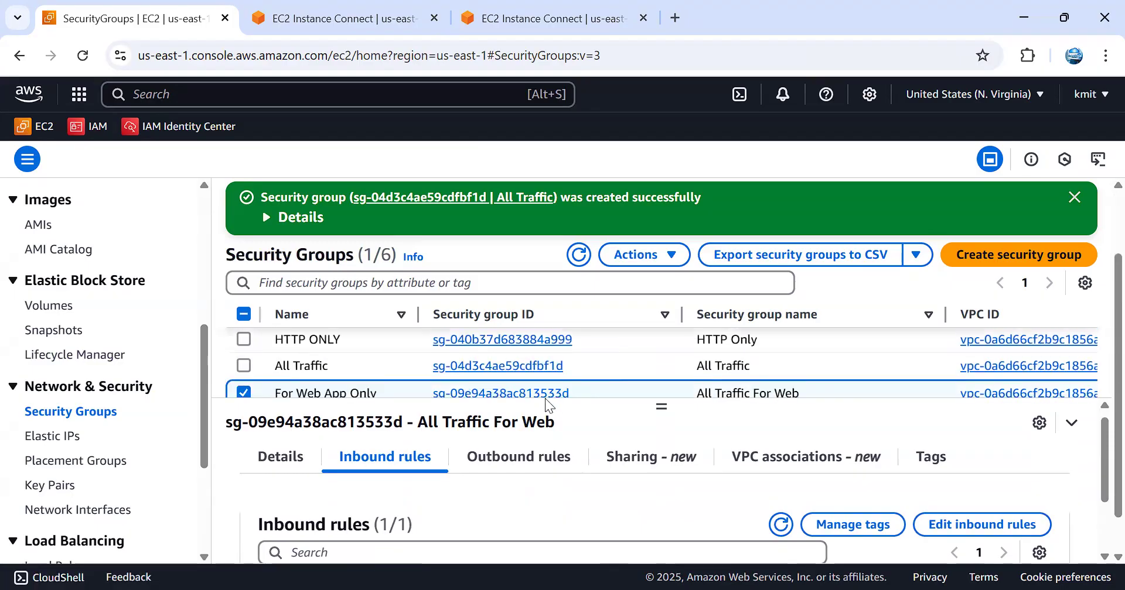
scroll(583, 388, "down", 2)
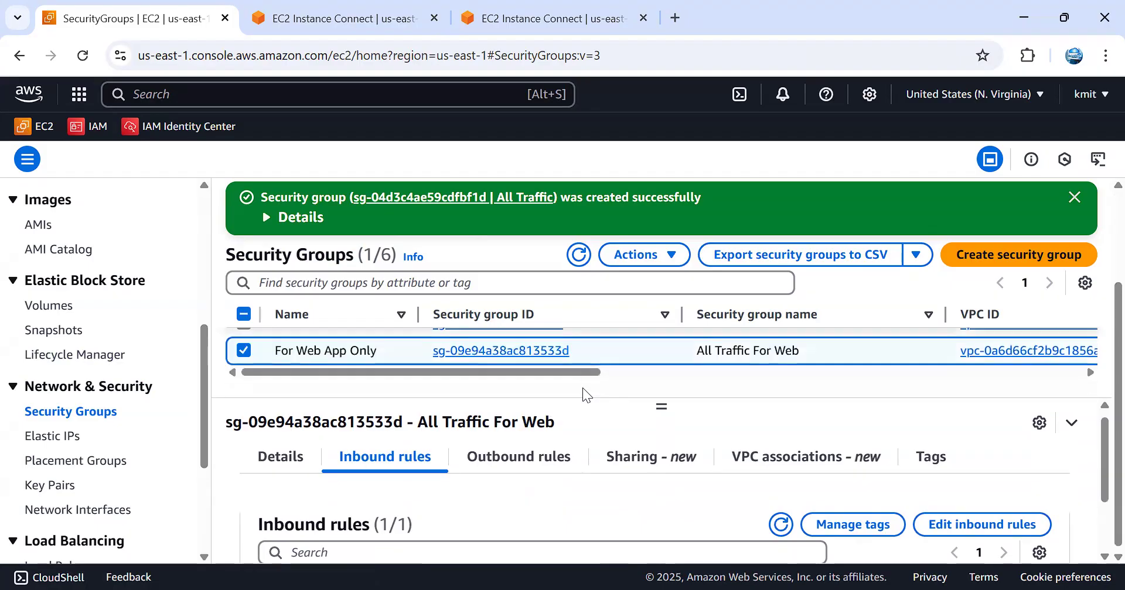
left_click_drag(1100, 492, 1097, 518)
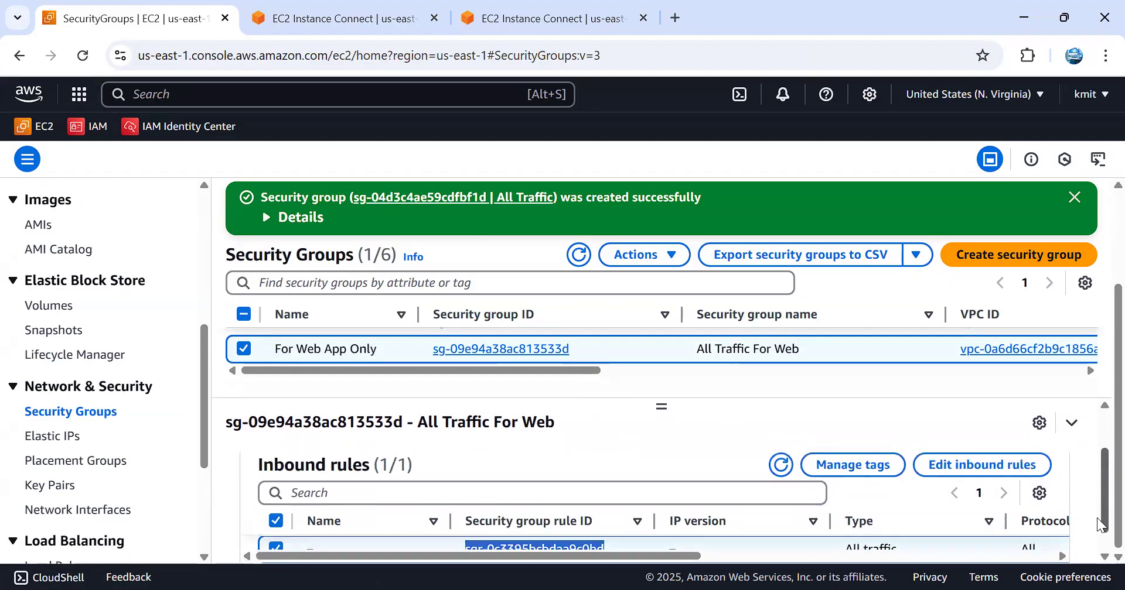
left_click(1008, 471)
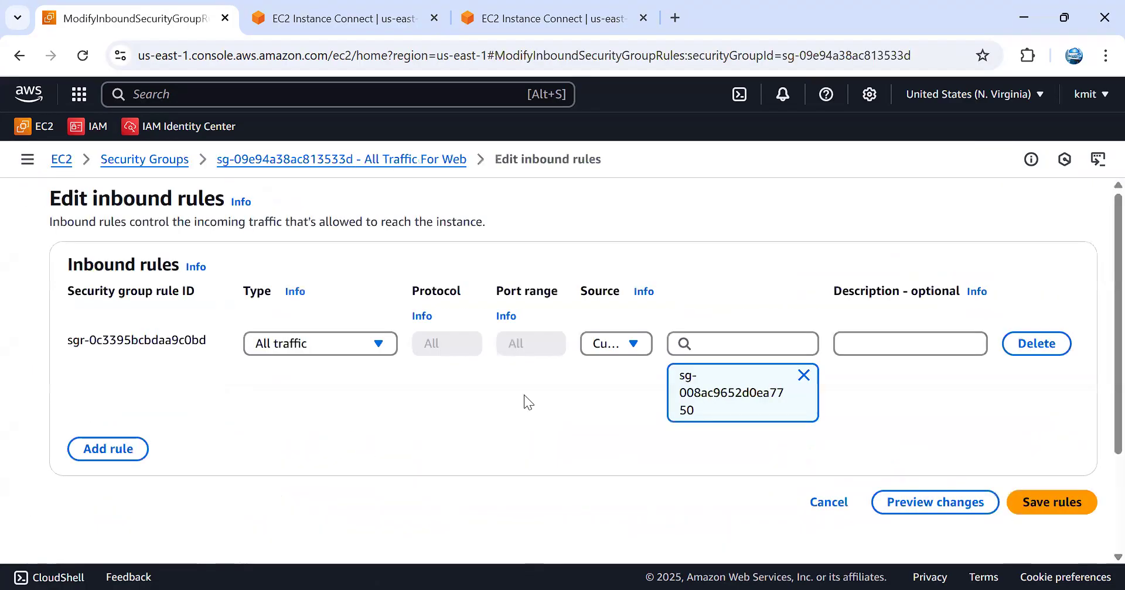
Step: Remove the all-traffic rule's source, choose the WEB_SSH security group (sg-008ac9652d0ea7750) as its source, and try to save the rules
left_click(803, 376)
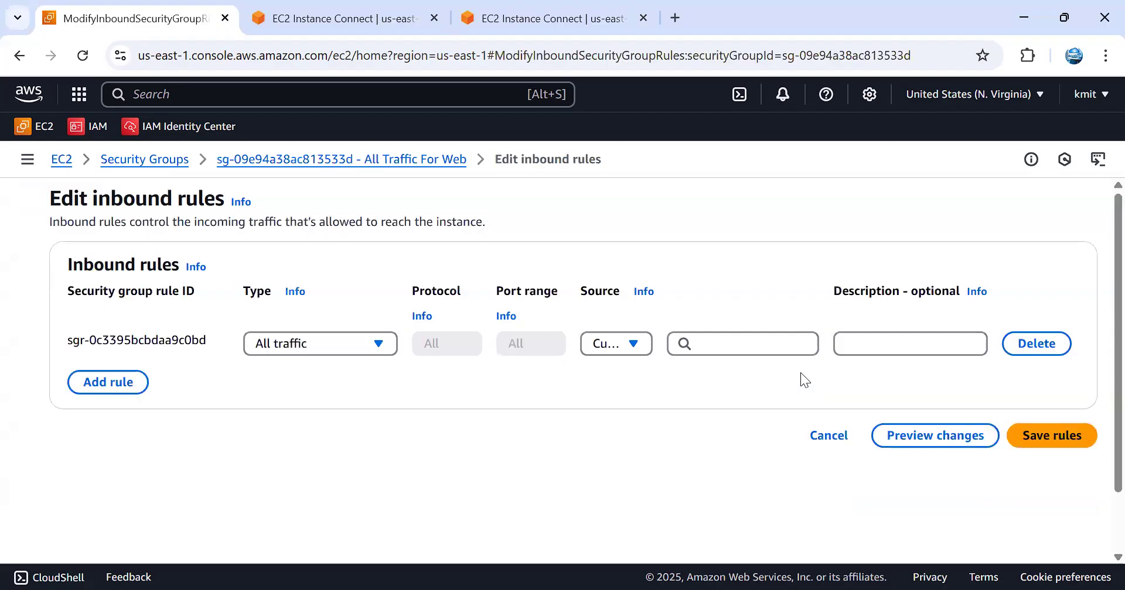
left_click(762, 349)
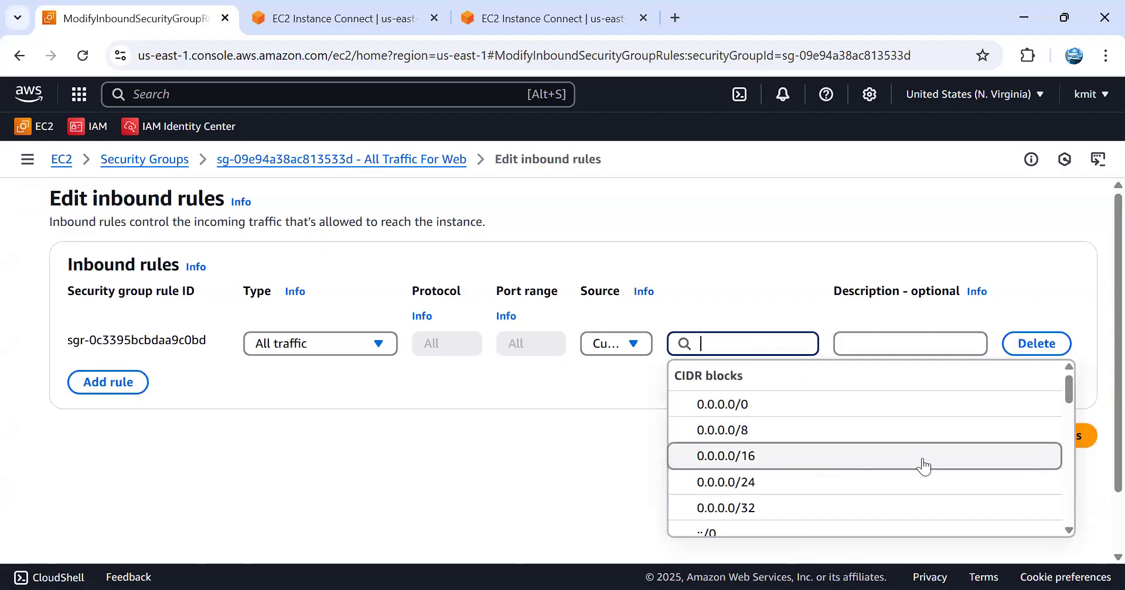
scroll(925, 467, "down", 1)
scroll(926, 470, "down", 4)
scroll(926, 470, "up", 1)
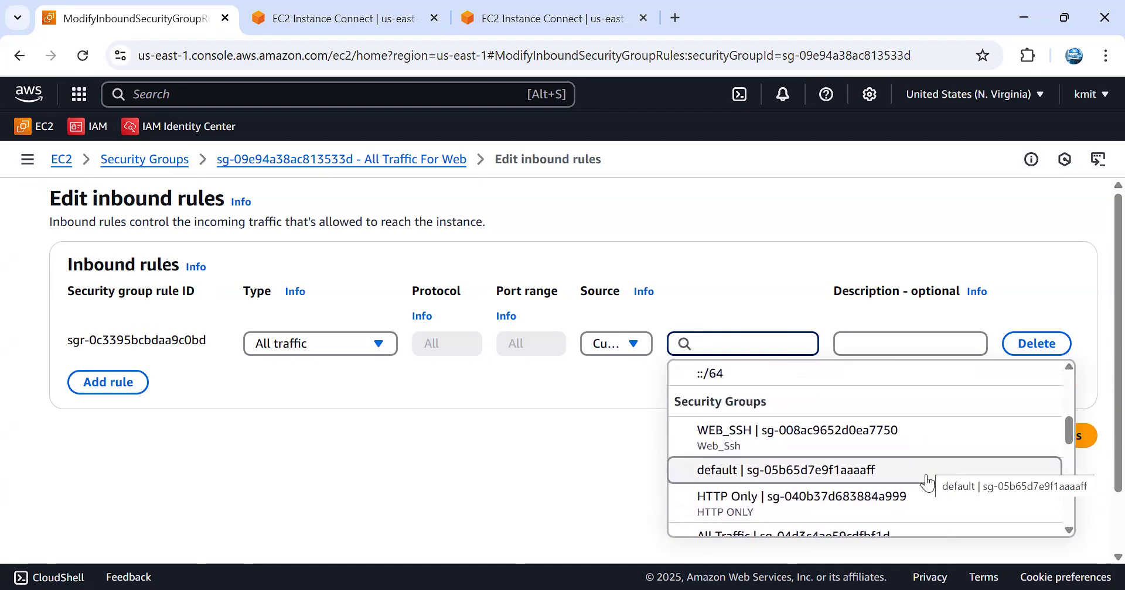
left_click(837, 446)
left_click(1034, 508)
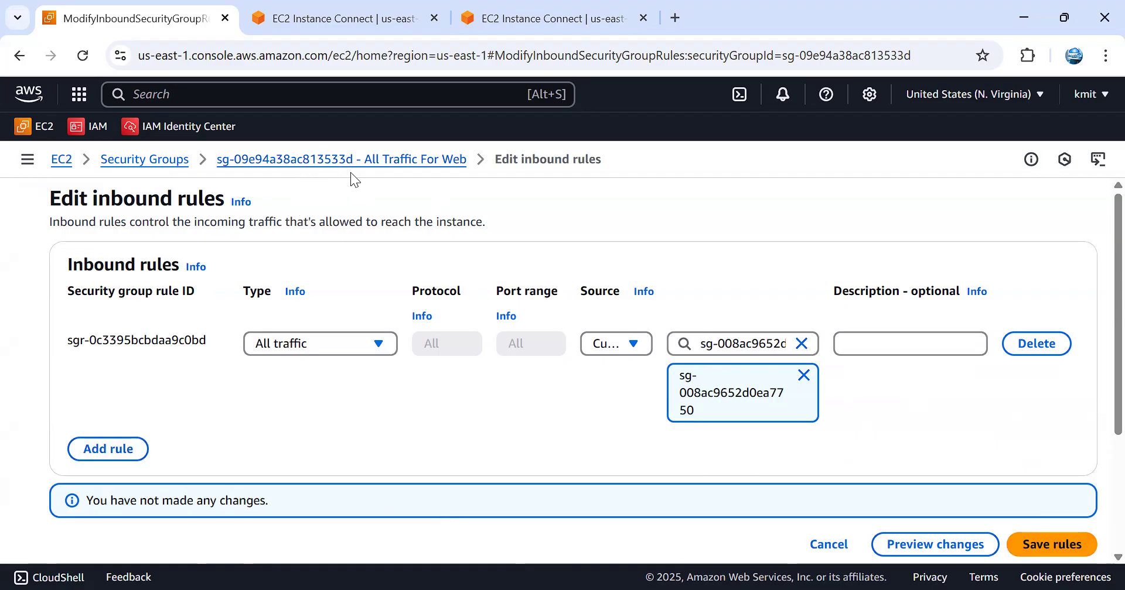
Step: Highlight the inbound rule's ID and go back to the All Traffic For Web details page without saving
double_click(118, 341)
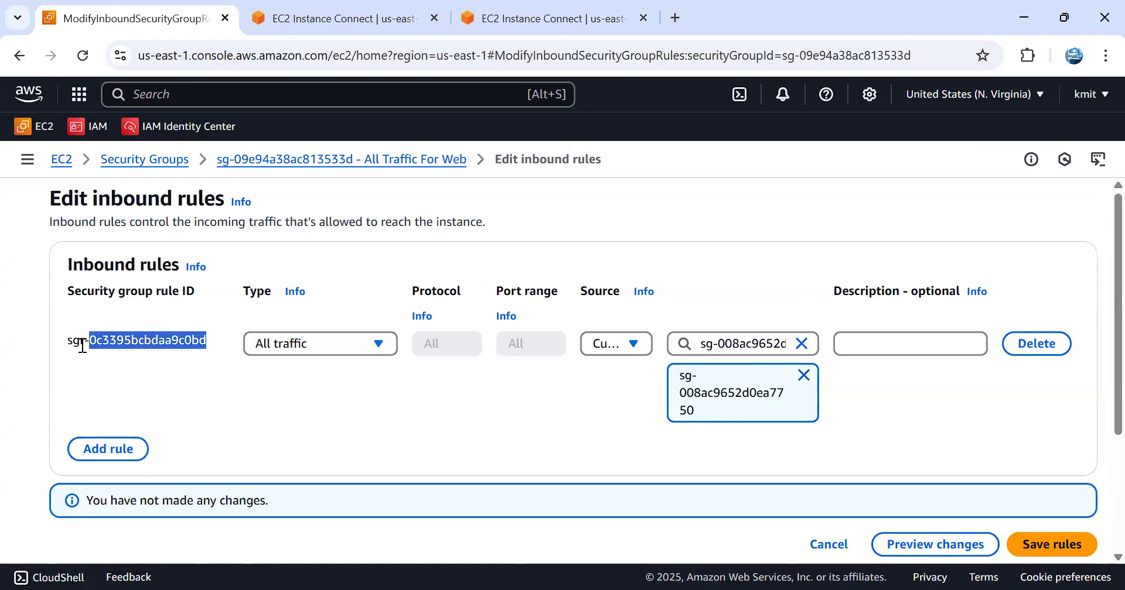
left_click(84, 346)
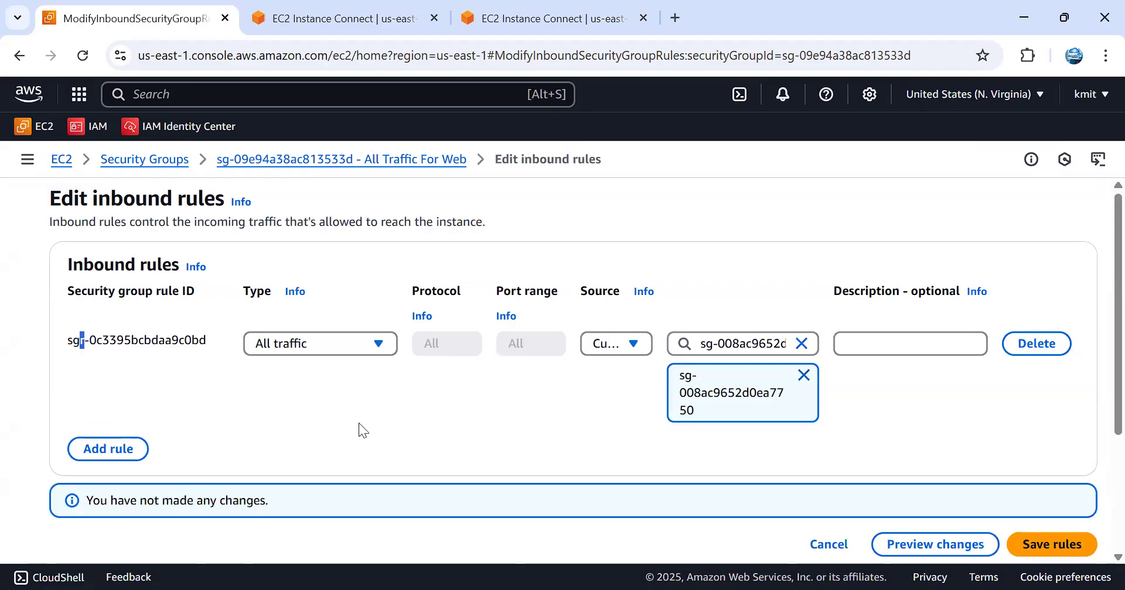
left_click(445, 160)
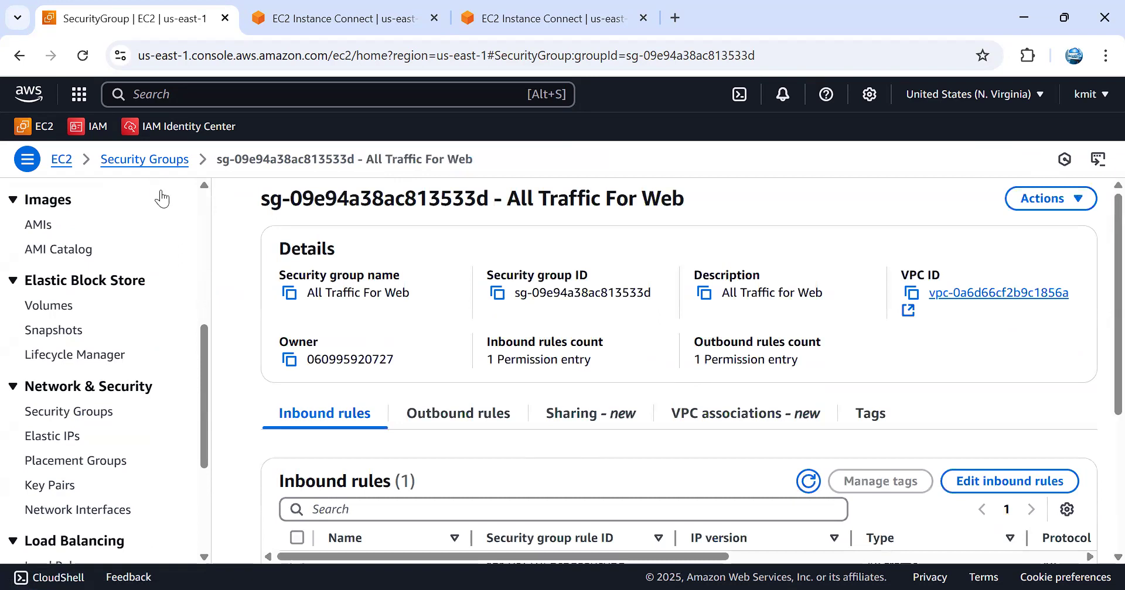
Step: Begin a ping command in the everyone instance's terminal and copy the OnlyToWeb instance's public IPv4 address from its details
scroll(143, 314, "up", 6)
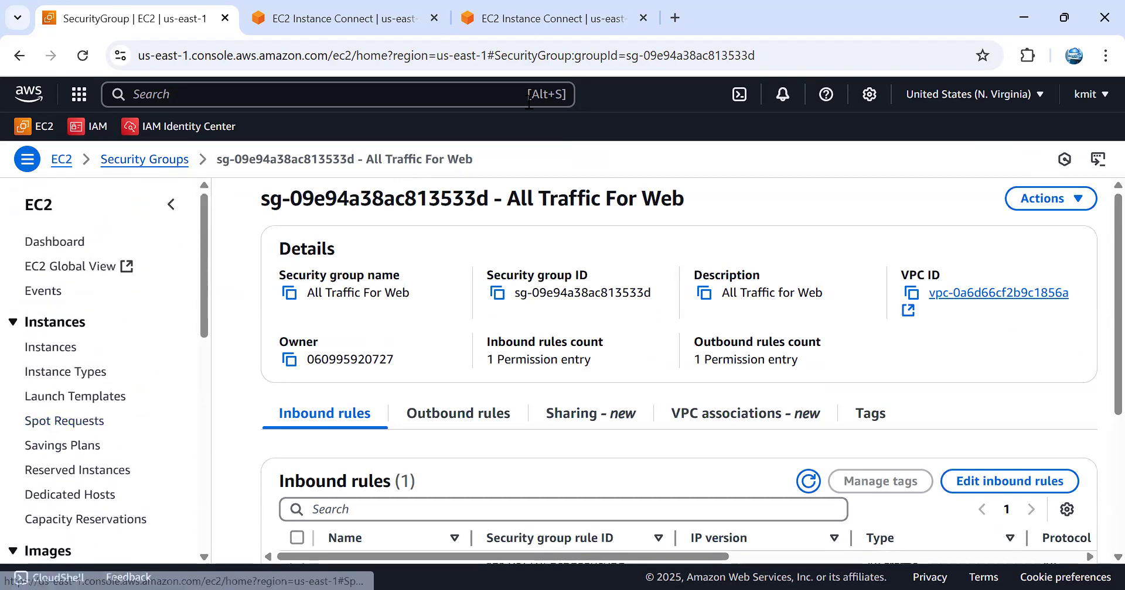
left_click(561, 22)
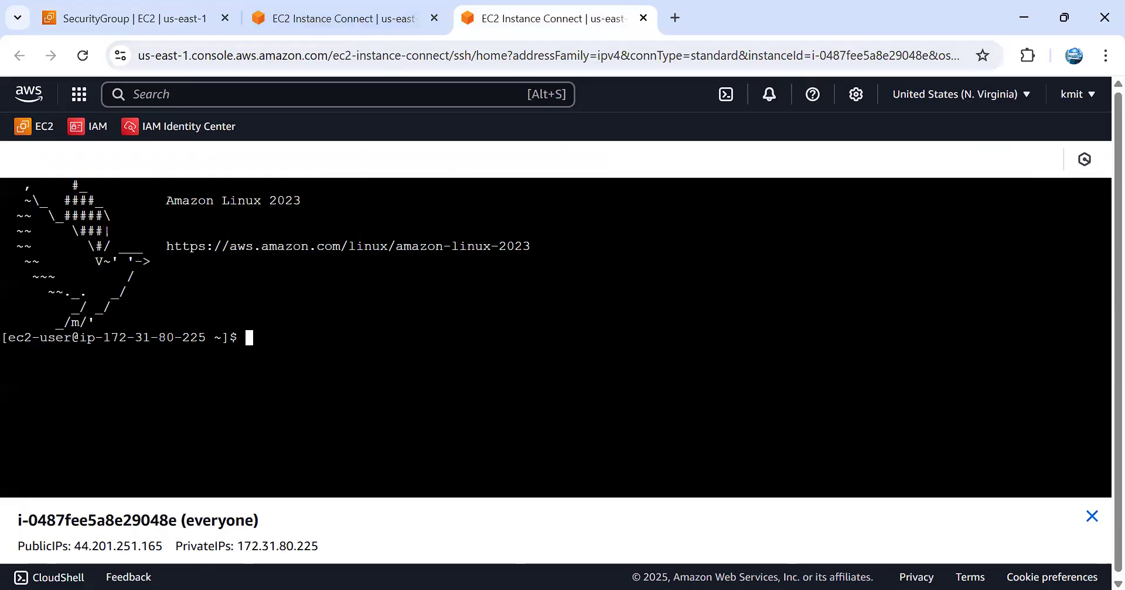
type("ping")
left_click(200, 26)
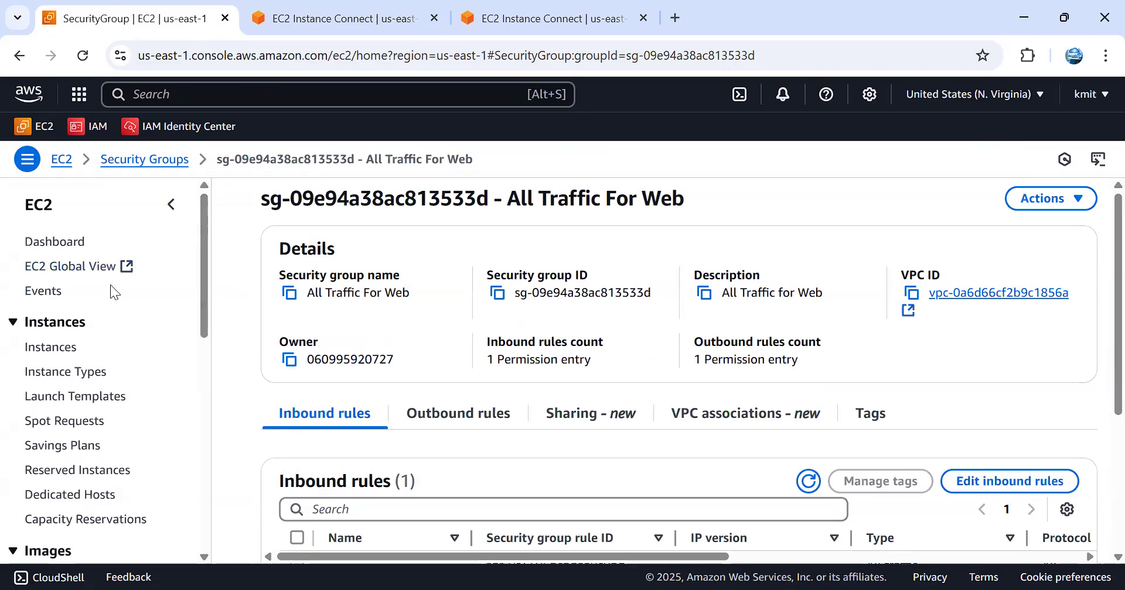
left_click(55, 350)
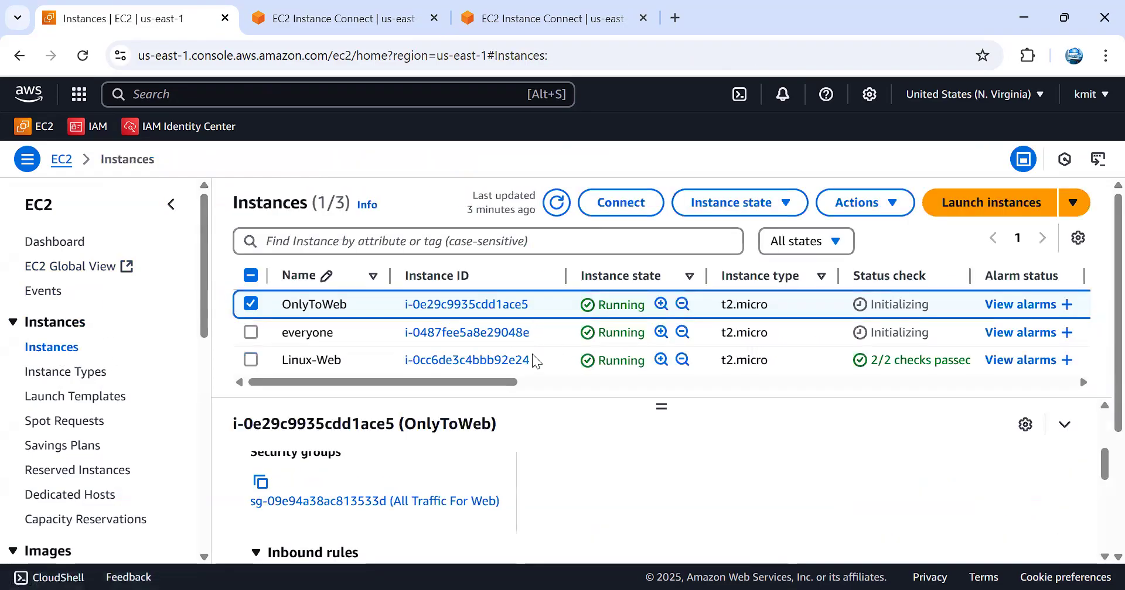
scroll(584, 482, "down", 1)
scroll(584, 482, "down", 2)
scroll(430, 521, "up", 5)
left_click(269, 489)
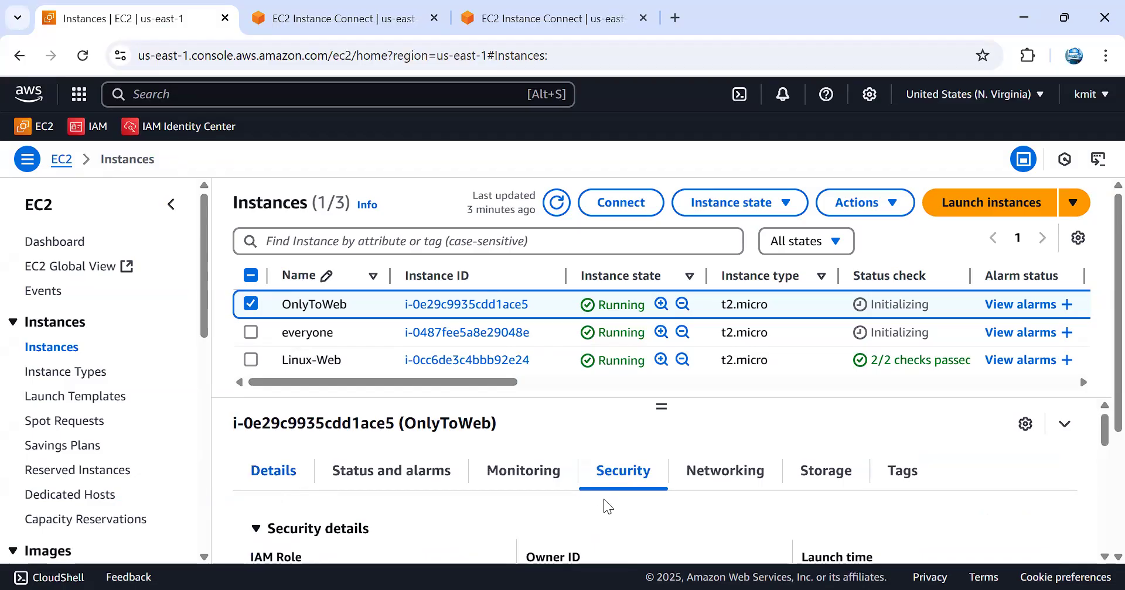
scroll(607, 505, "down", 2)
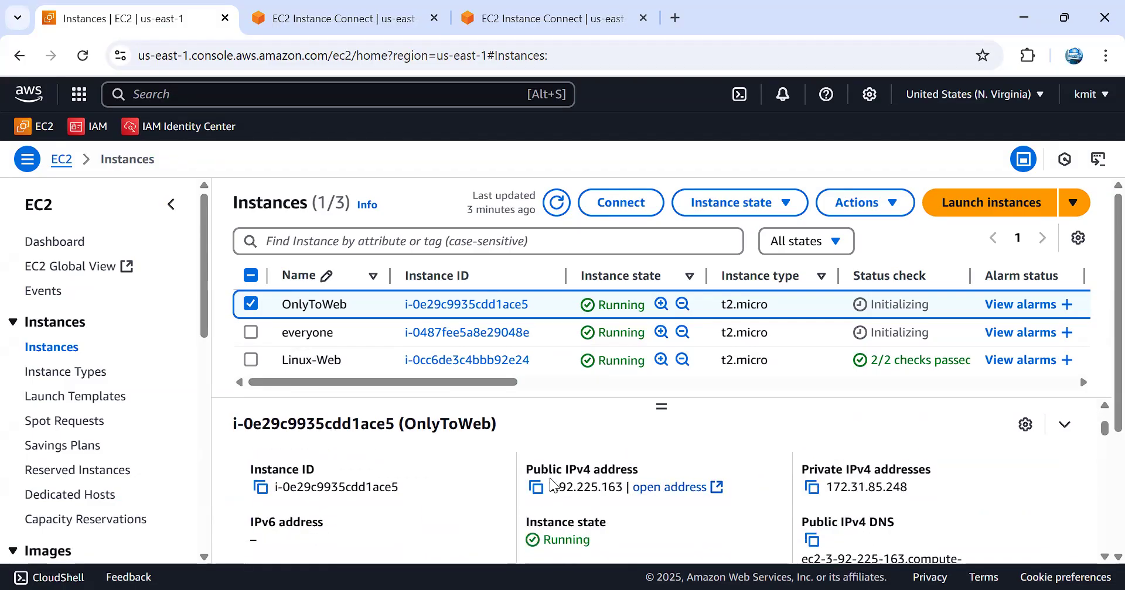
left_click(536, 487)
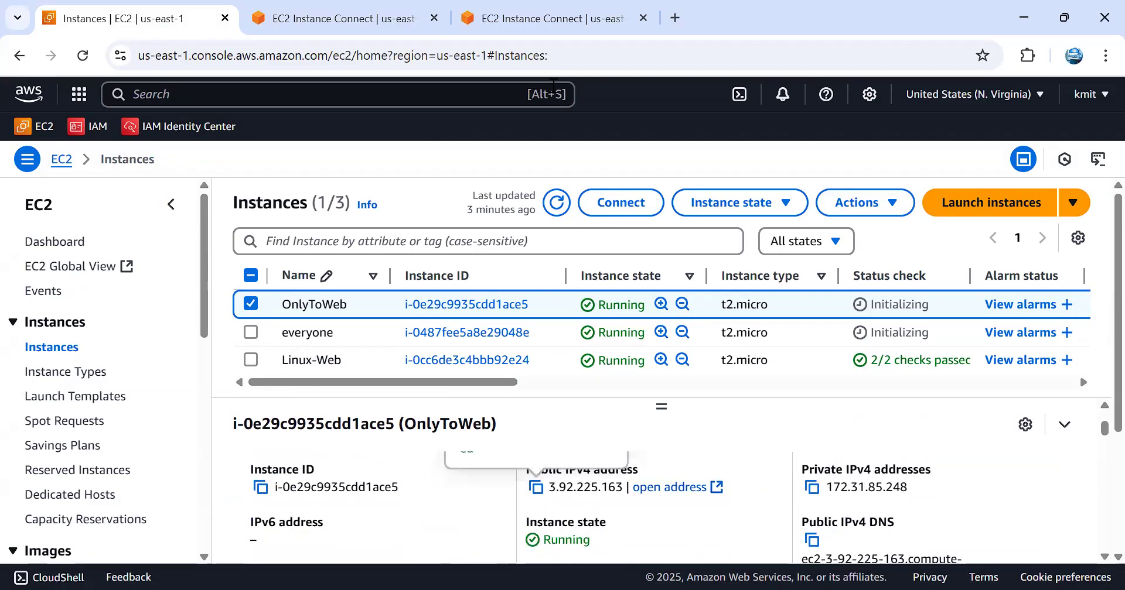
Step: Ping OnlyToWeb's public address 3.92.225.163 from the everyone instance's terminal, then stop the ping
left_click(551, 18)
right_click(640, 328)
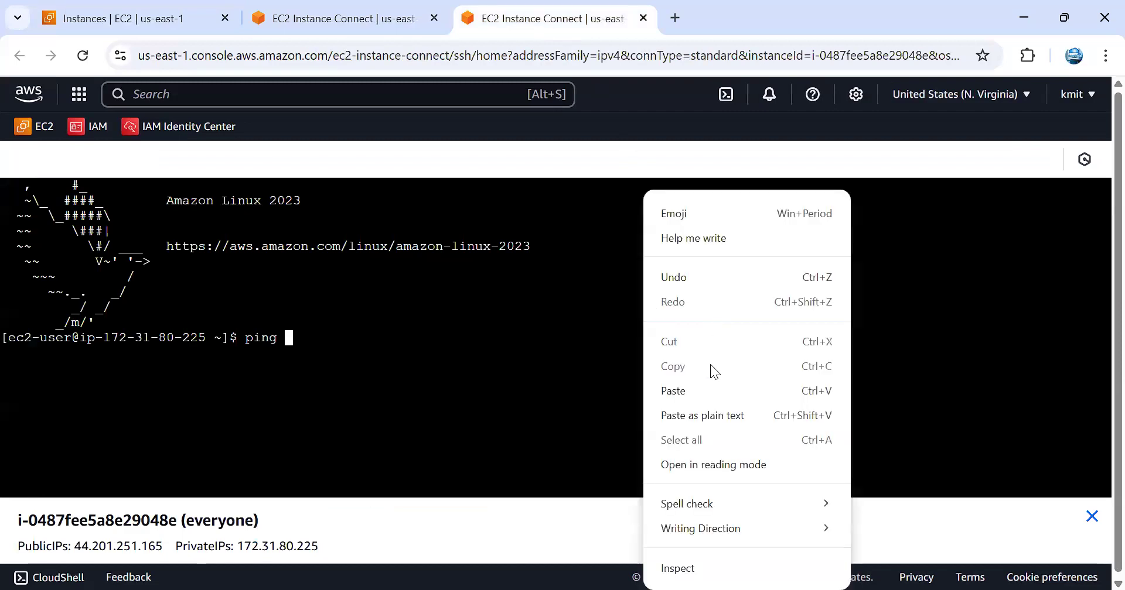
left_click(703, 398)
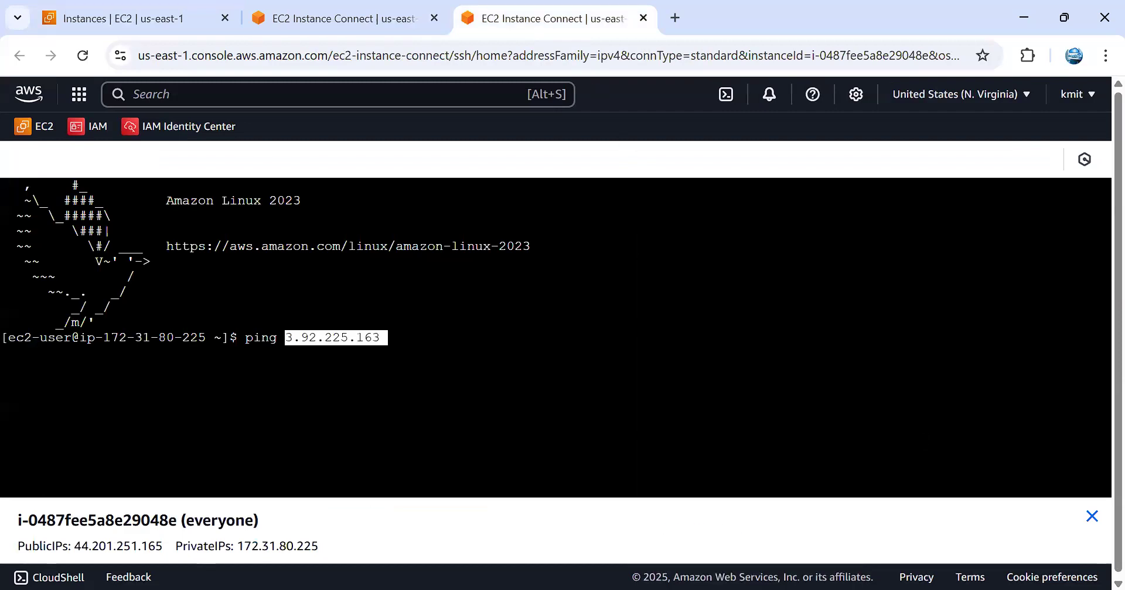
key("Return")
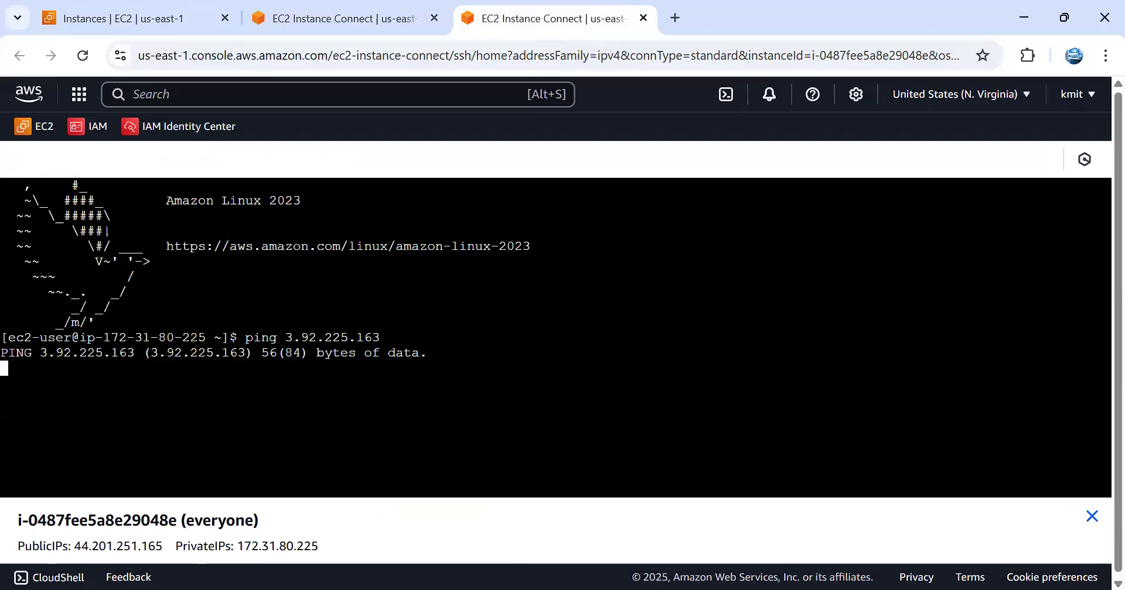
key("ctrl+c")
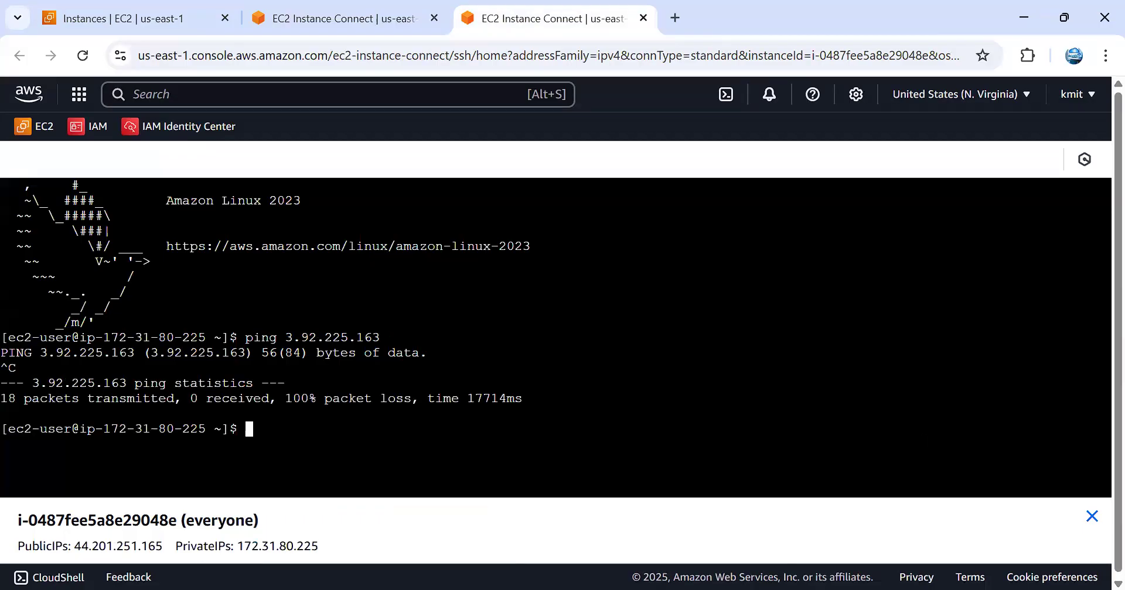
Step: Copy the OnlyToWeb instance's private IPv4 address and clear the everyone instance's terminal
left_click(121, 16)
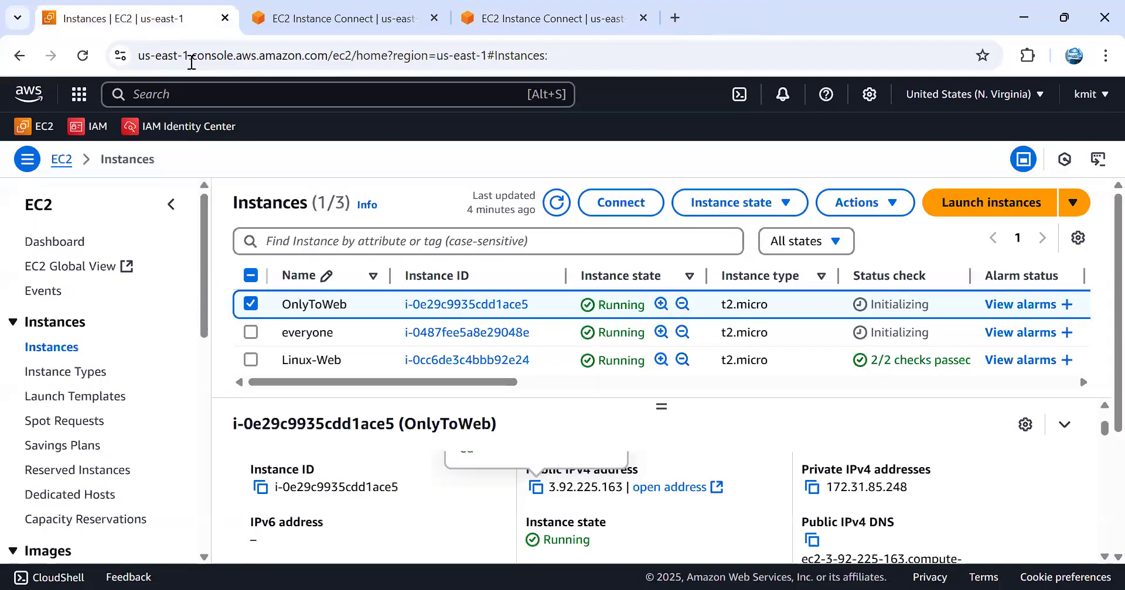
left_click(812, 487)
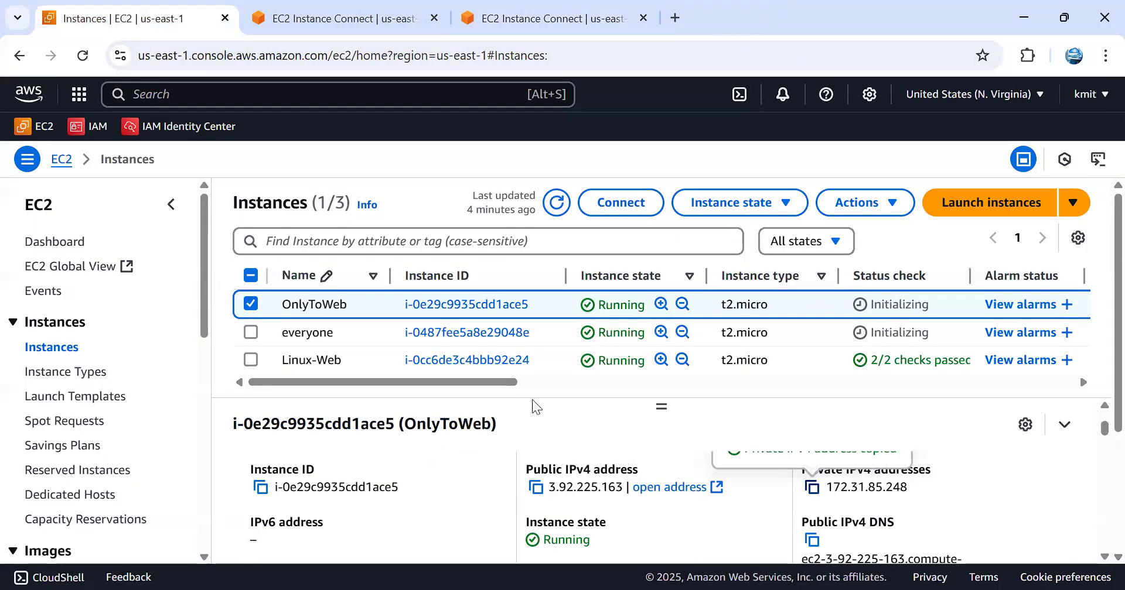
left_click(551, 18)
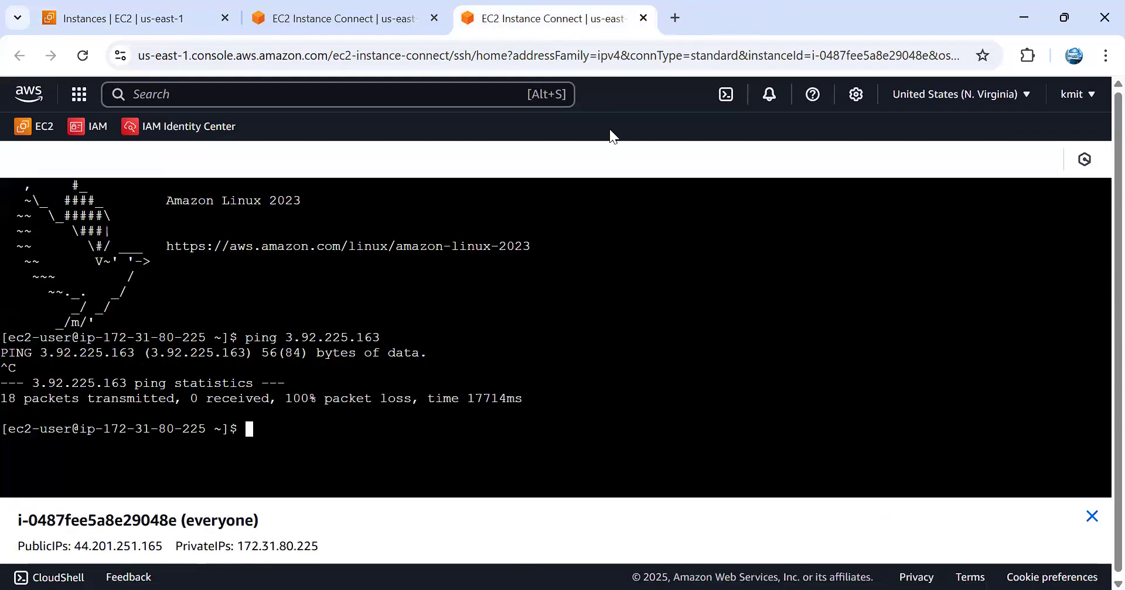
key("ctrl+l")
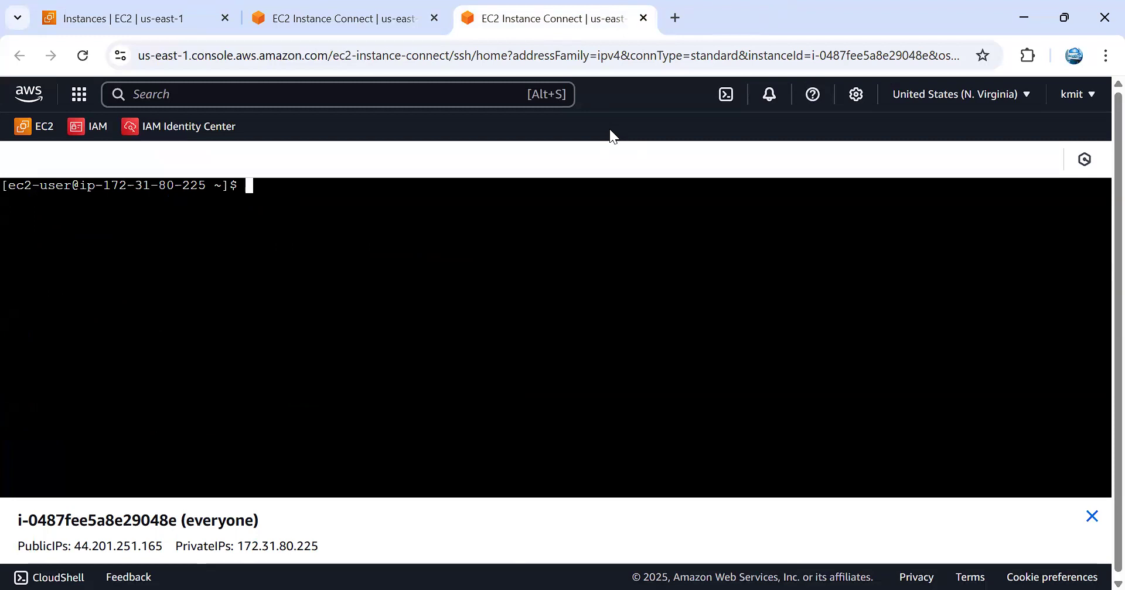
Step: Ping OnlyToWeb's private address 172.31.85.248 from the everyone instance's terminal, then stop the ping
type("pin")
key("BackSpace")
type("g")
right_click(535, 252)
left_click(577, 391)
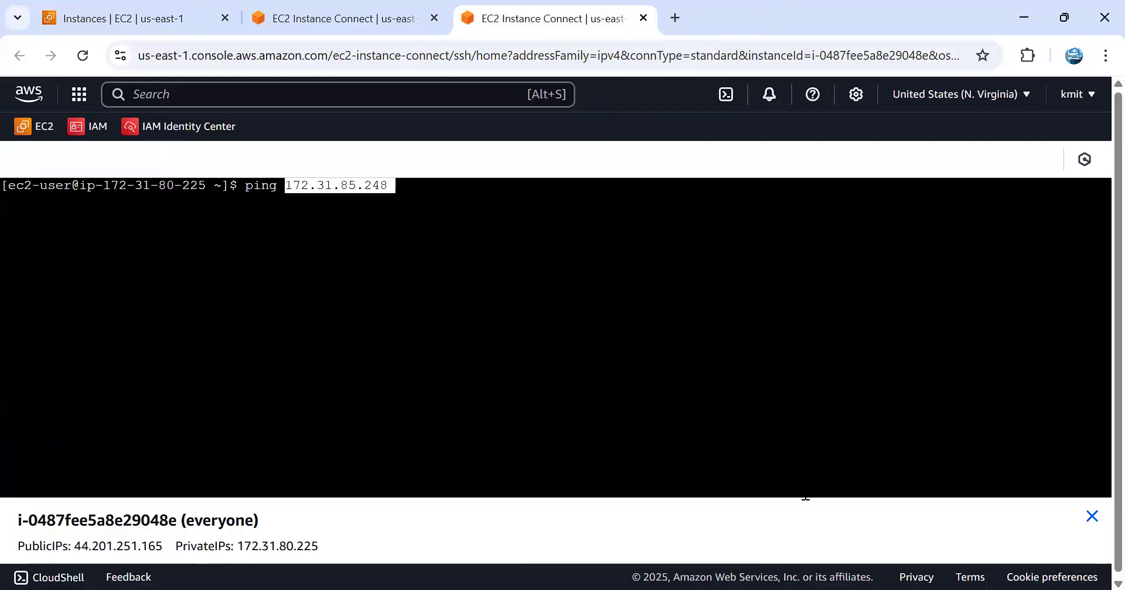
key("Return")
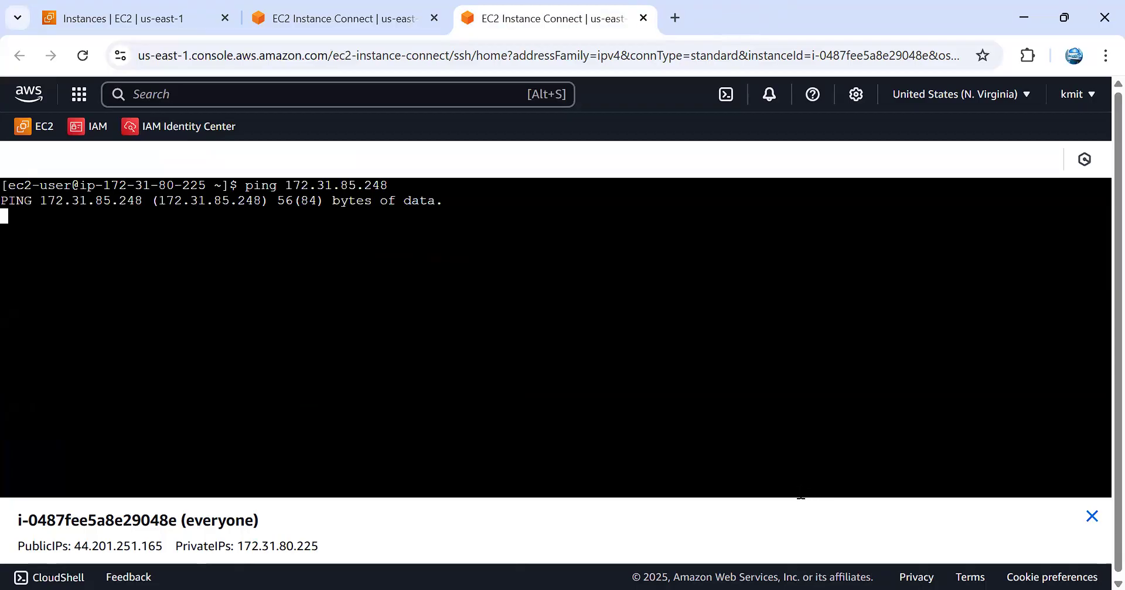
key("ctrl+c")
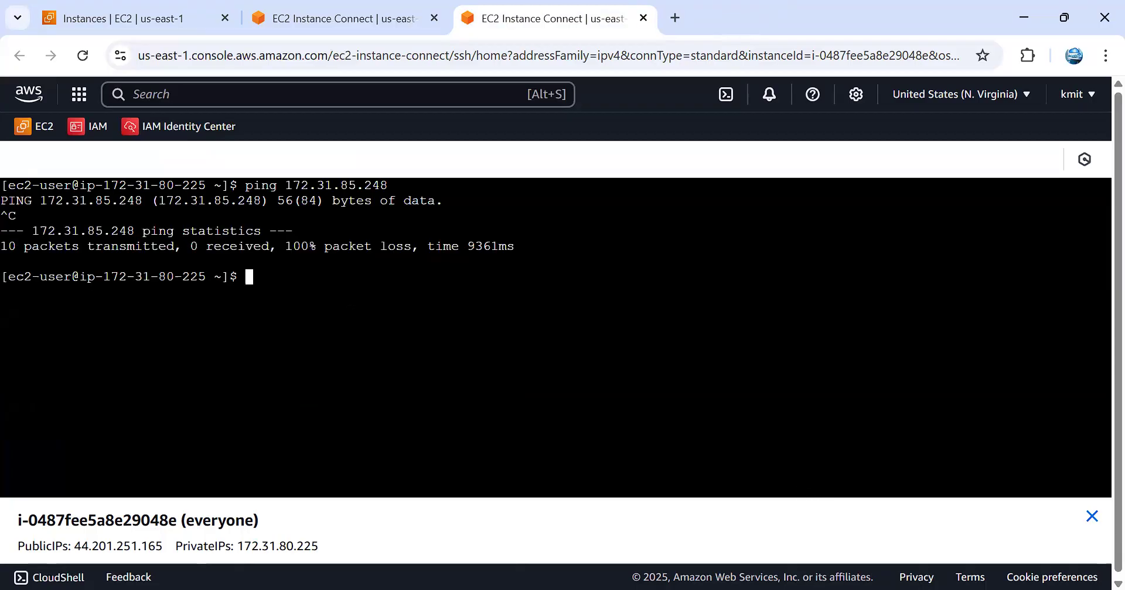
Step: Examine the inbound rules in the OnlyToWeb instance's security details, including the rule ID, port range, protocol and source
left_click(171, 25)
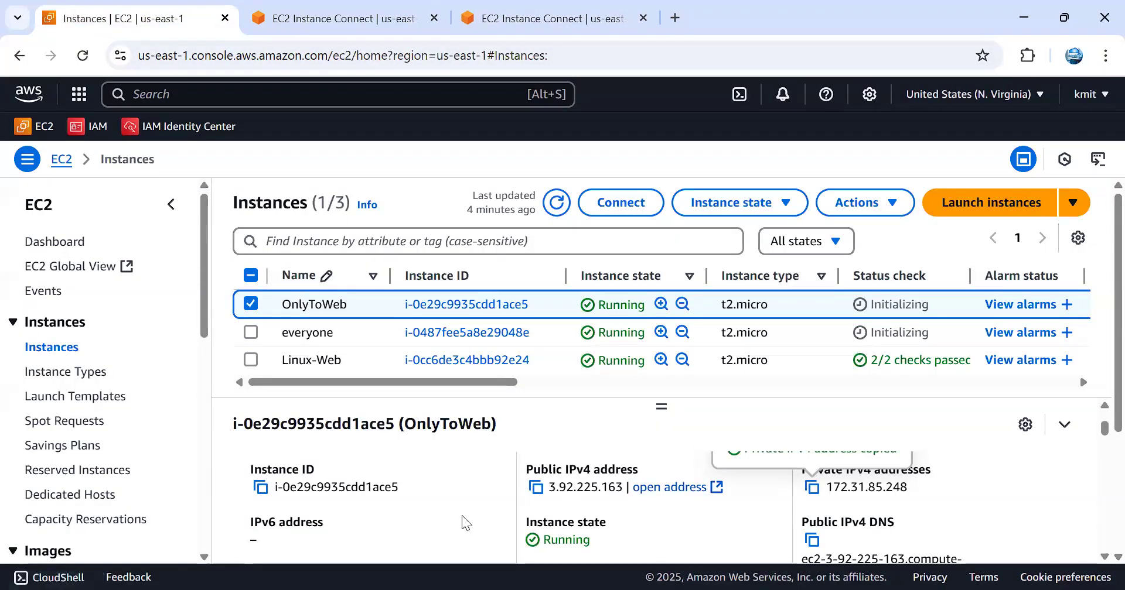
scroll(461, 523, "down", 3)
scroll(460, 522, "up", 5)
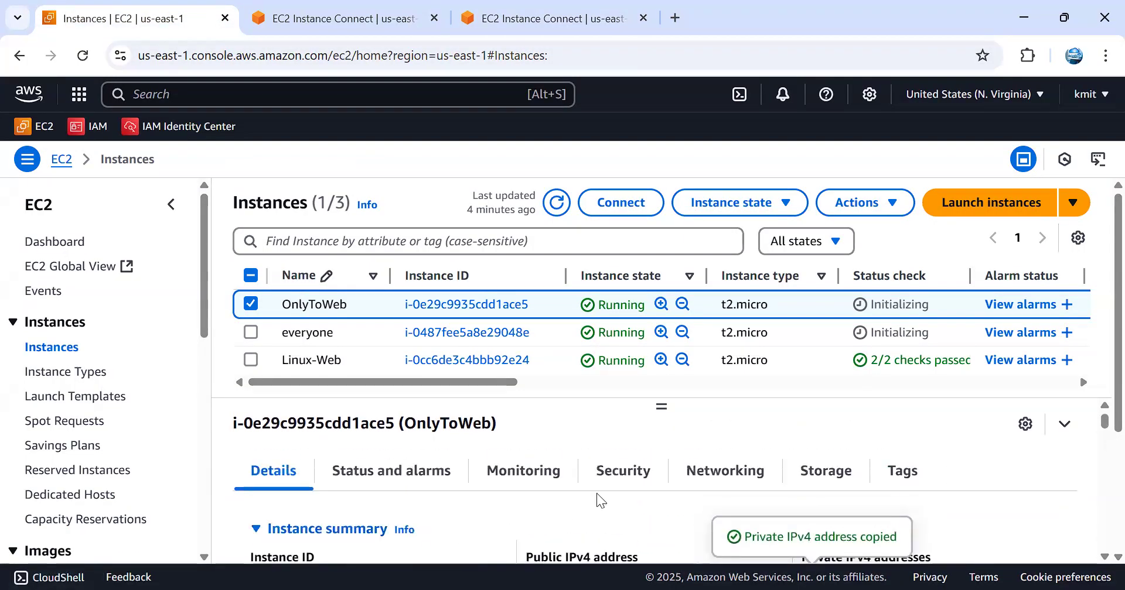
left_click(638, 471)
scroll(635, 478, "down", 3)
scroll(637, 481, "up", 1)
scroll(635, 482, "up", 2)
scroll(636, 479, "down", 5)
scroll(637, 481, "up", 1)
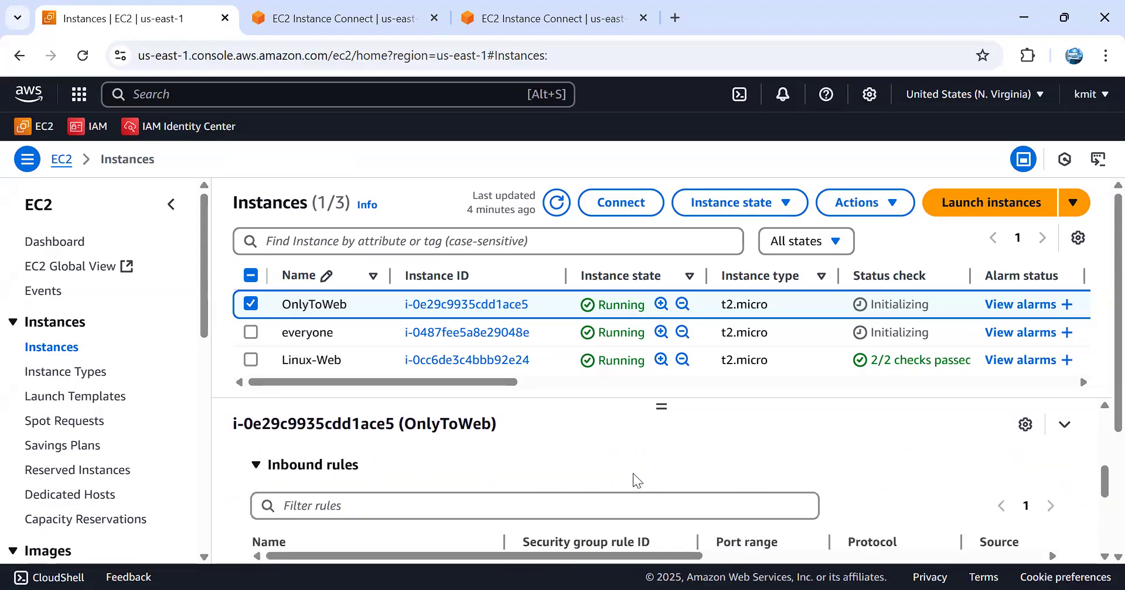
scroll(637, 482, "up", 2)
scroll(637, 481, "down", 3)
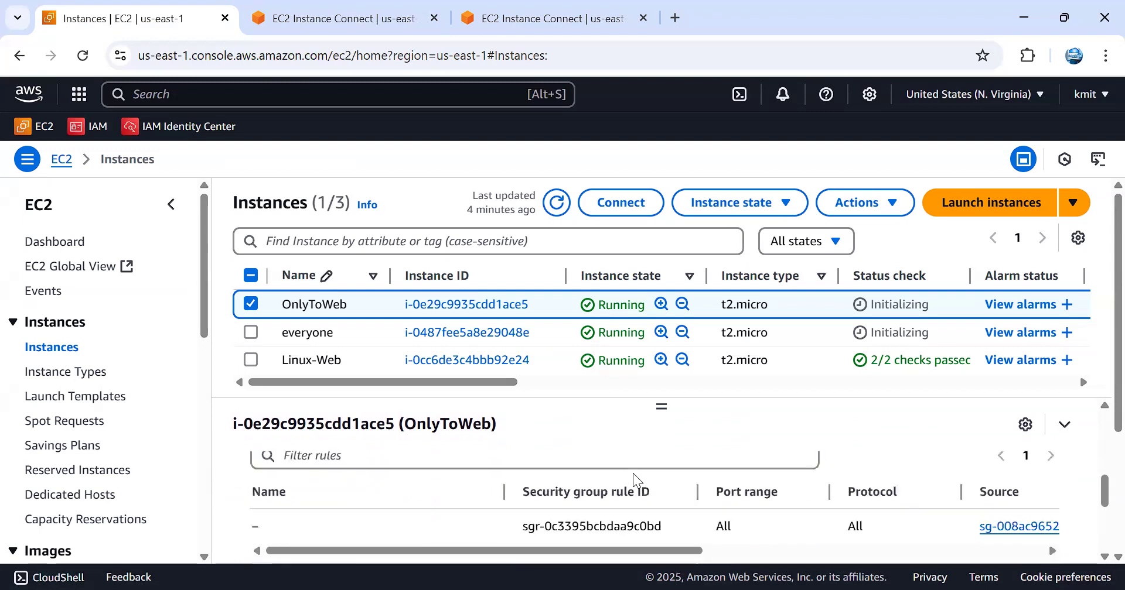
Step: Examine the outbound rules in the OnlyToWeb instance's security details, including the port range, protocol and destination, and compare them with the inbound rules
scroll(636, 480, "down", 2)
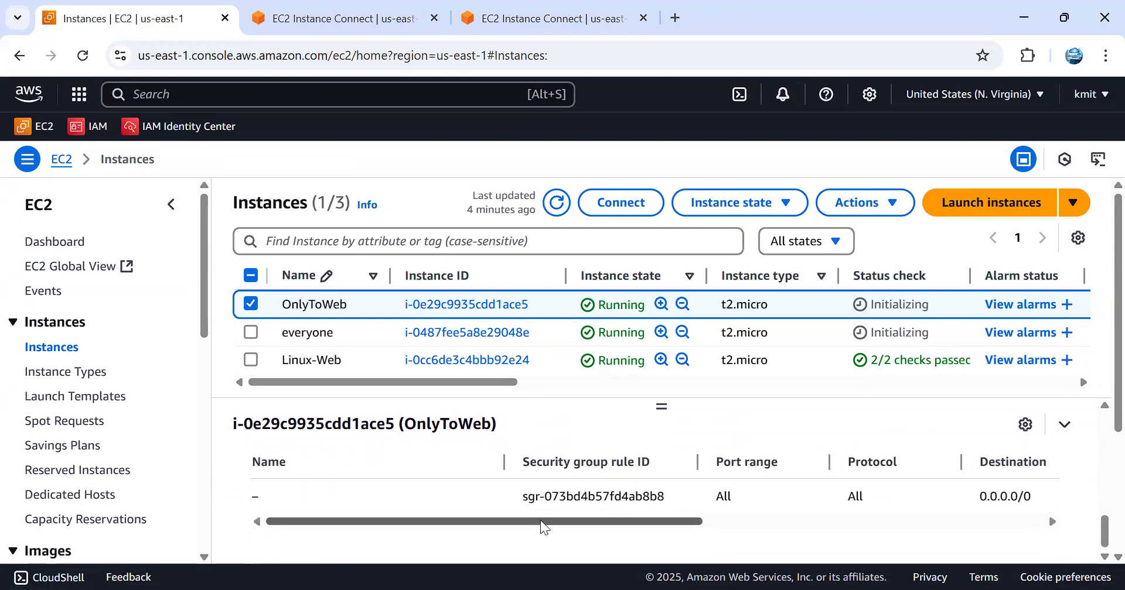
left_click_drag(541, 521, 696, 489)
scroll(697, 468, "up", 2)
scroll(700, 463, "down", 2)
scroll(700, 465, "up", 5)
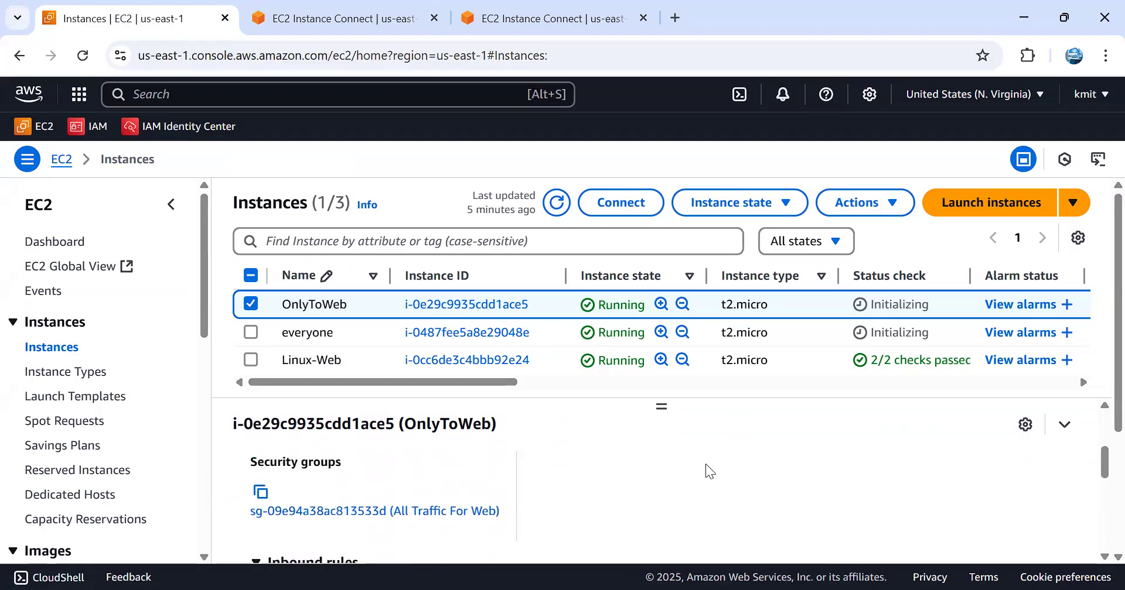
scroll(707, 472, "down", 3)
scroll(697, 476, "up", 4)
Step: Open the All Traffic For Web security group and review the full details of its inbound and outbound rules
left_click(392, 512)
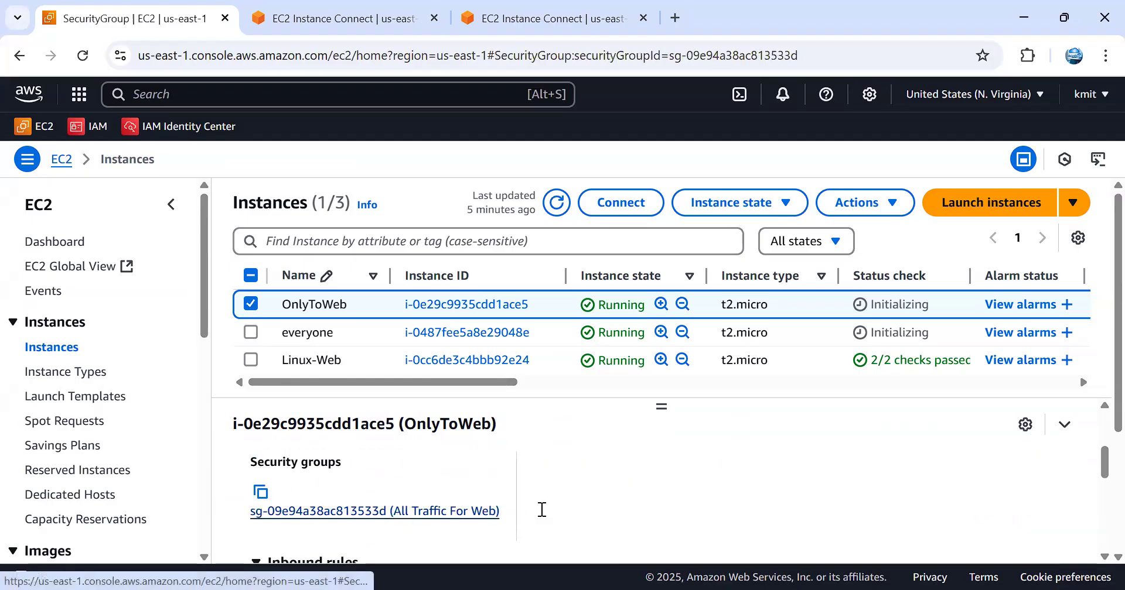
scroll(589, 456, "down", 3)
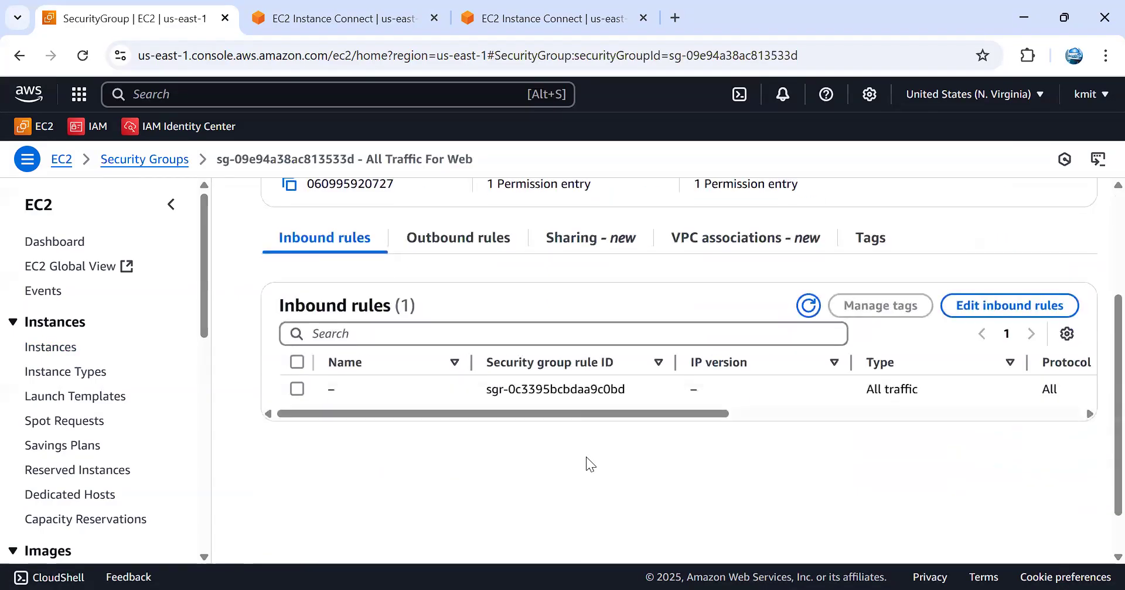
left_click(454, 240)
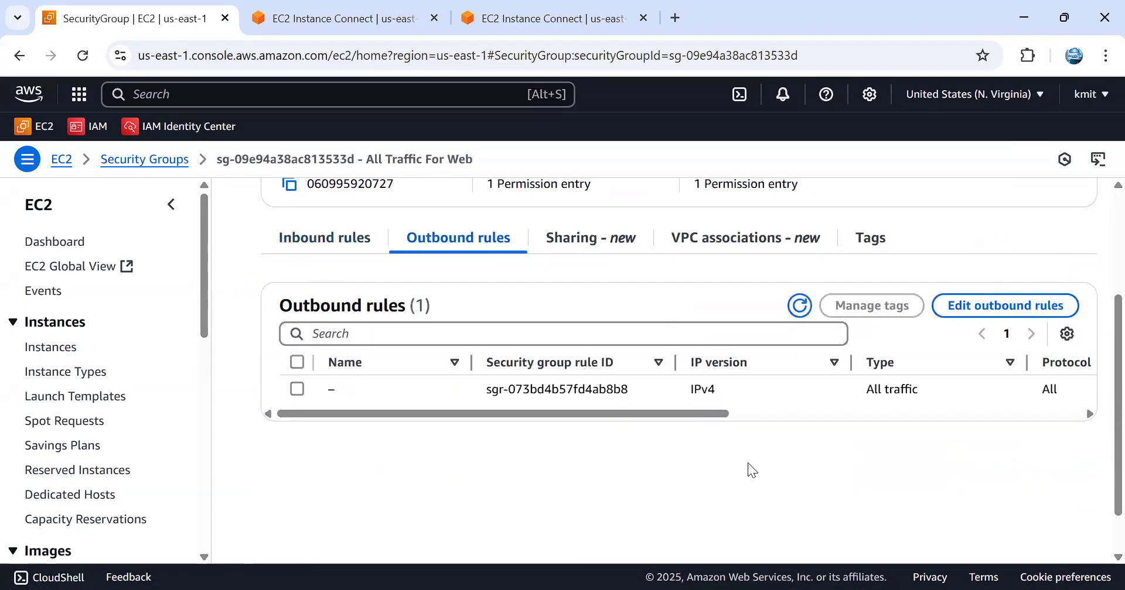
left_click_drag(665, 411, 1001, 437)
left_click_drag(1052, 414, 579, 434)
scroll(471, 382, "up", 3)
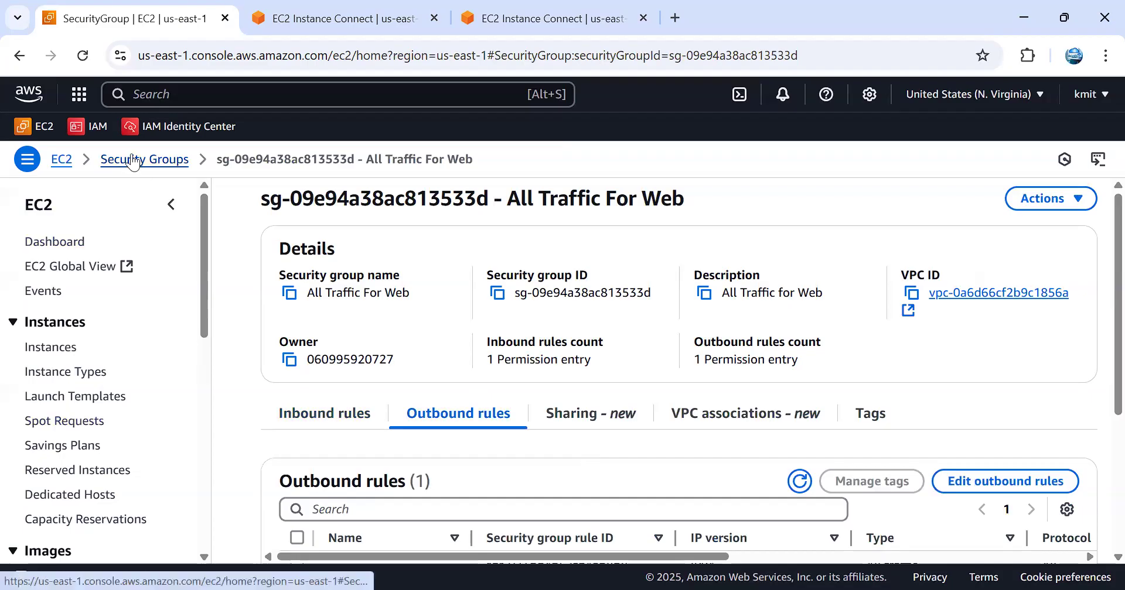
Step: Connect to the Linux-Web instance through EC2 Instance Connect, using its public IP and the username ec2-user
left_click(171, 160)
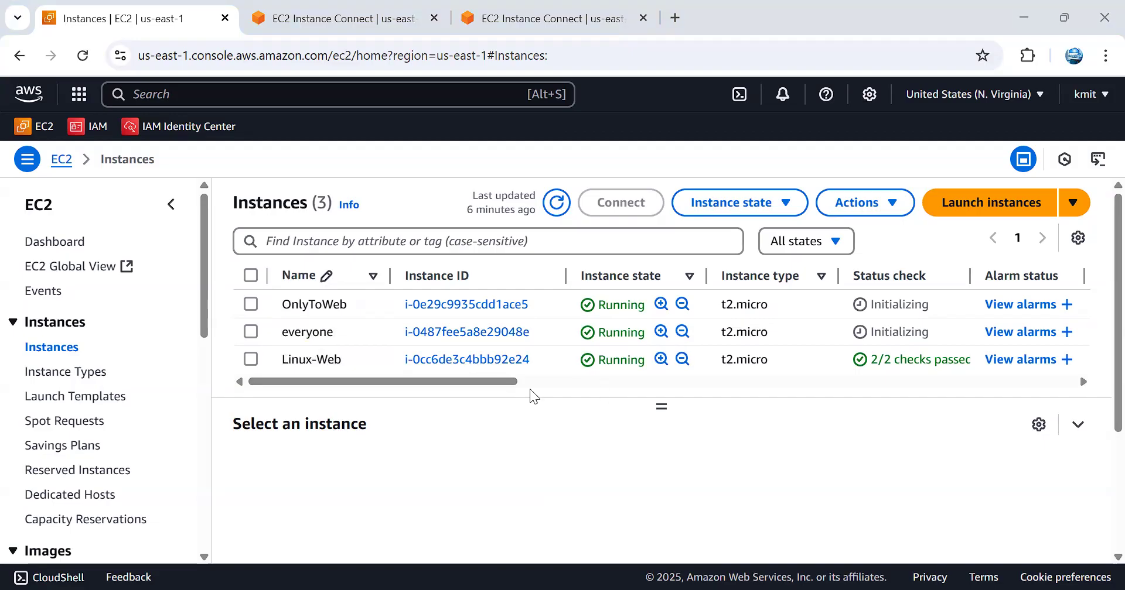
left_click(250, 360)
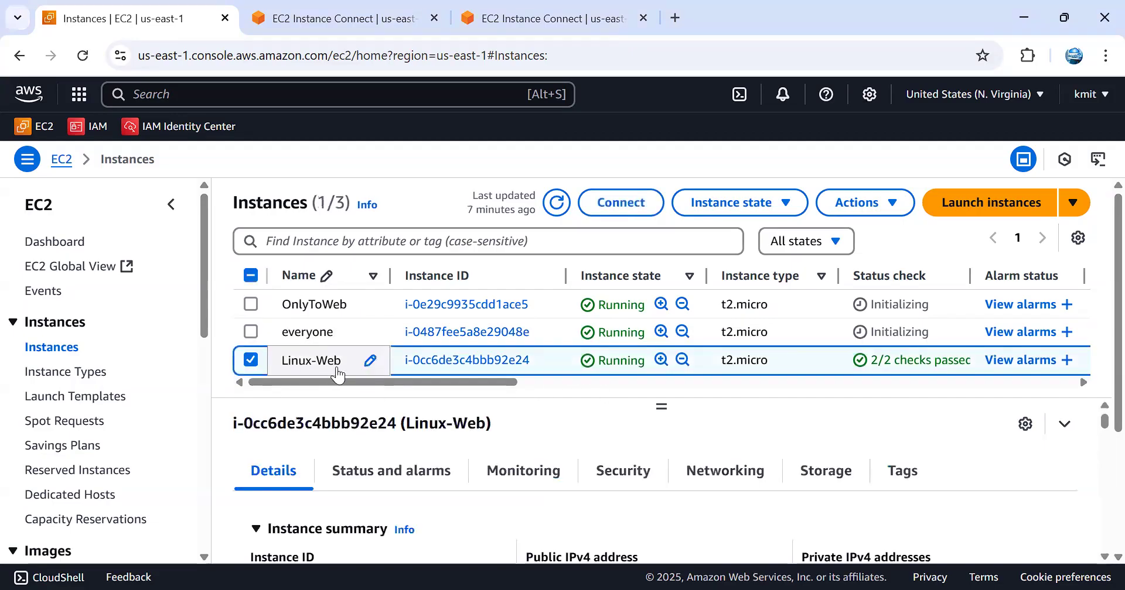
scroll(876, 545, "down", 2)
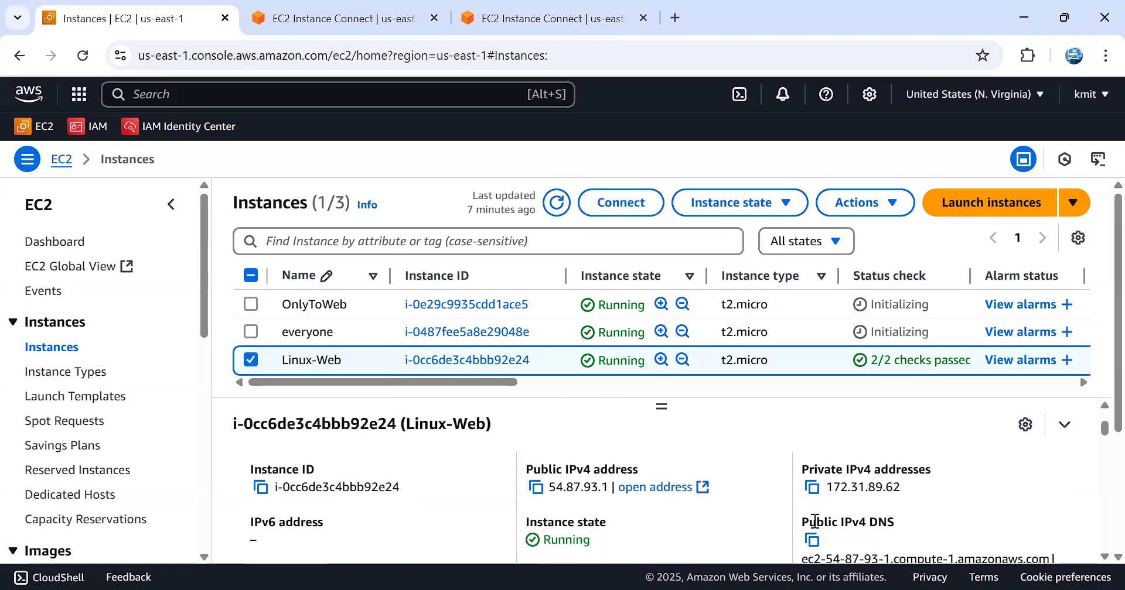
left_click(622, 205)
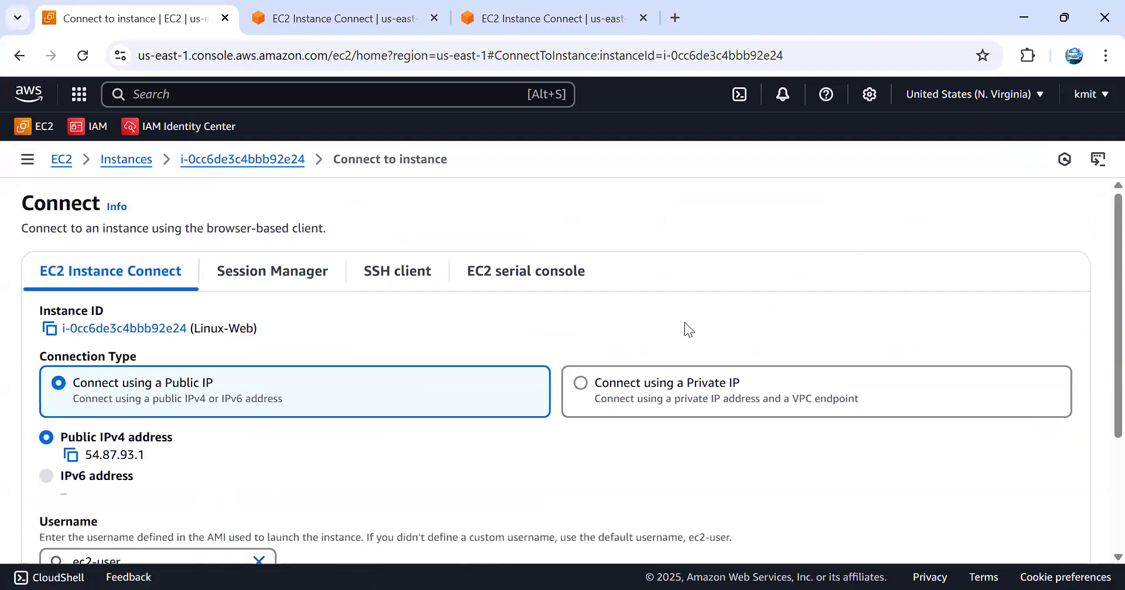
scroll(719, 458, "down", 3)
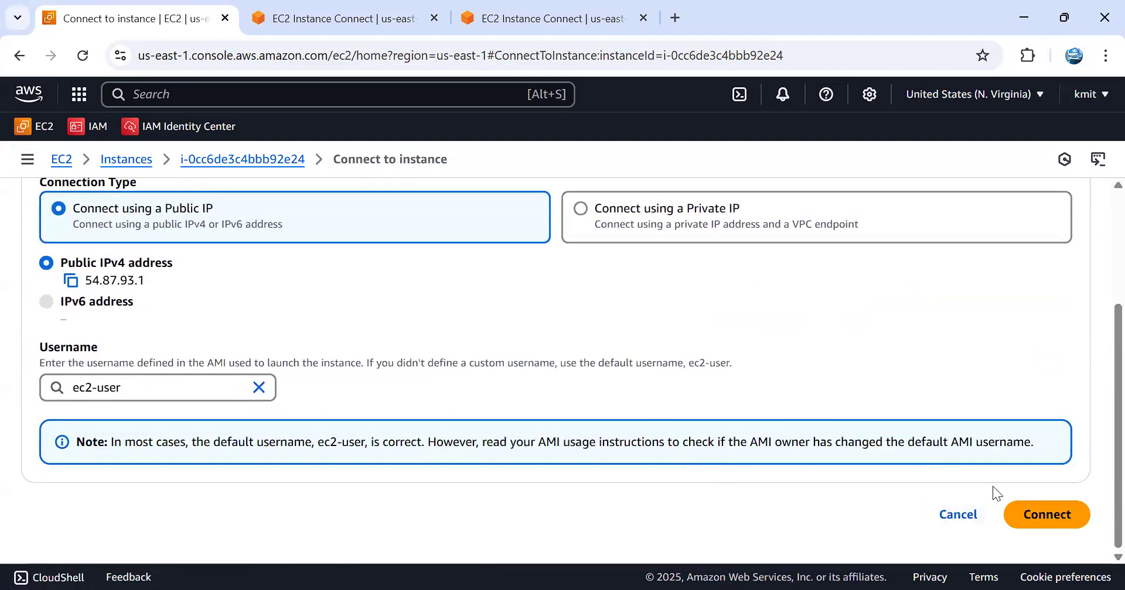
left_click(1041, 514)
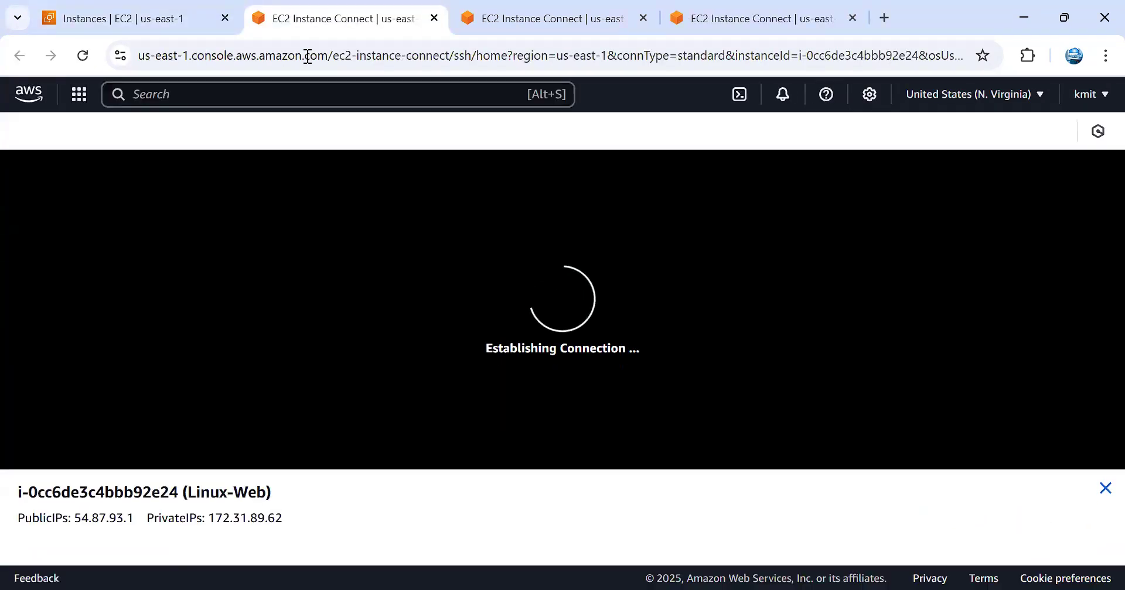
Step: Select only the OnlyToWeb instance in the instances list and copy its private IPv4 address
left_click(143, 19)
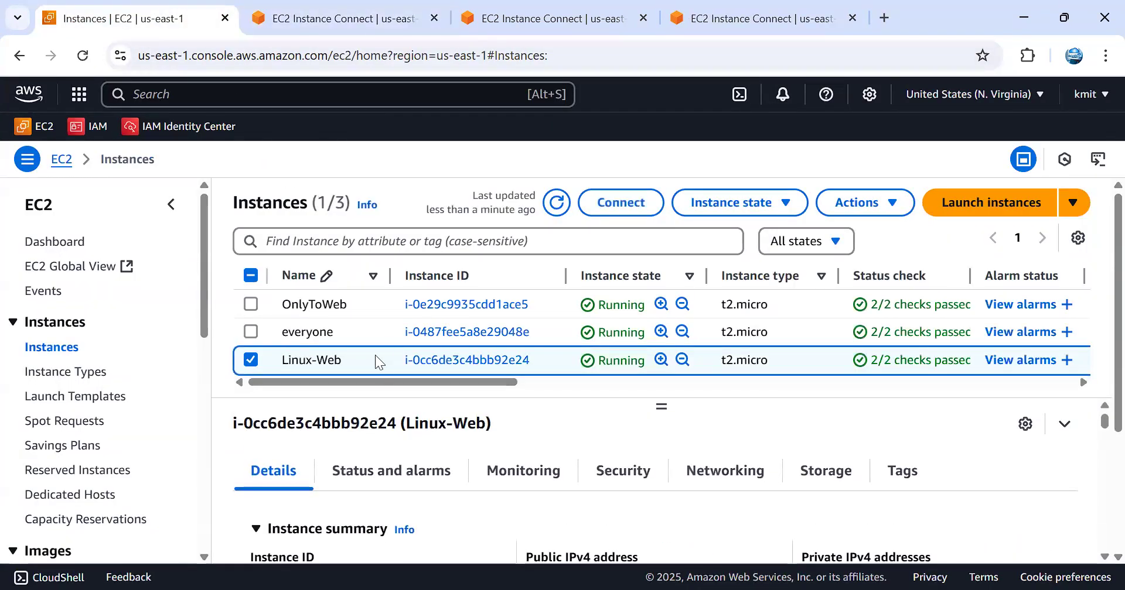
left_click(250, 360)
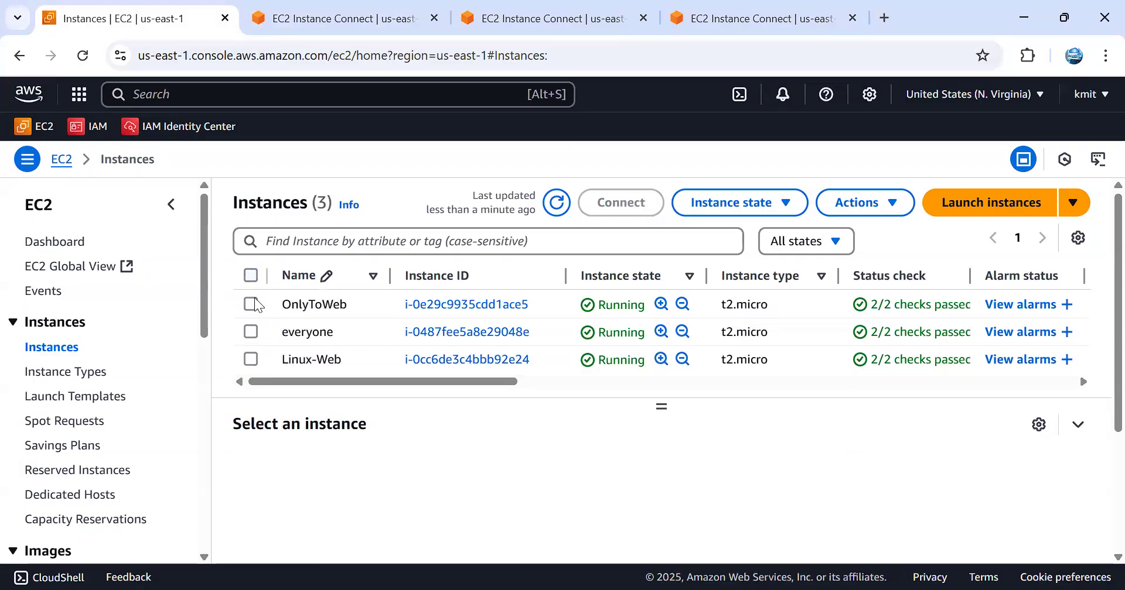
left_click(250, 304)
scroll(849, 480, "down", 2)
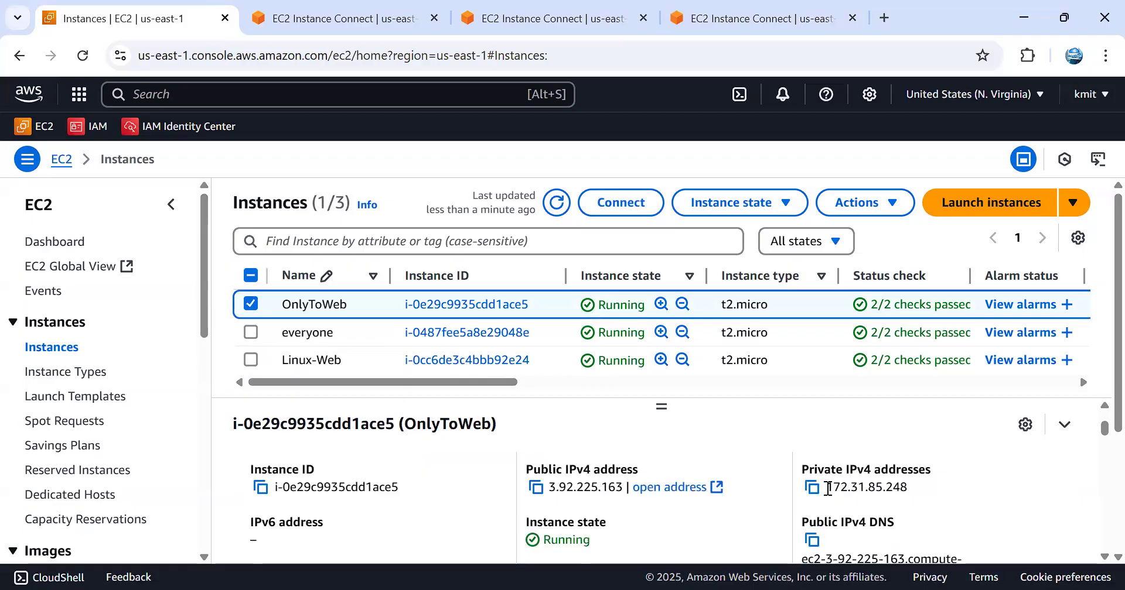
left_click(812, 488)
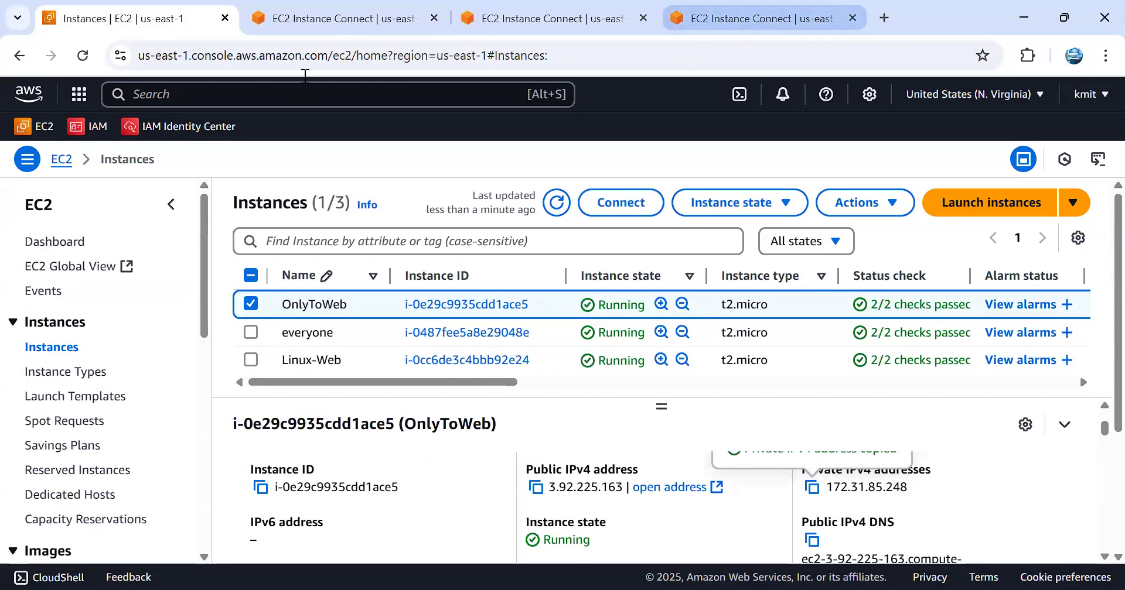
Step: Ping OnlyToWeb's private address 172.31.85.248 from the Linux-Web instance's terminal, then stop the ping
left_click(320, 27)
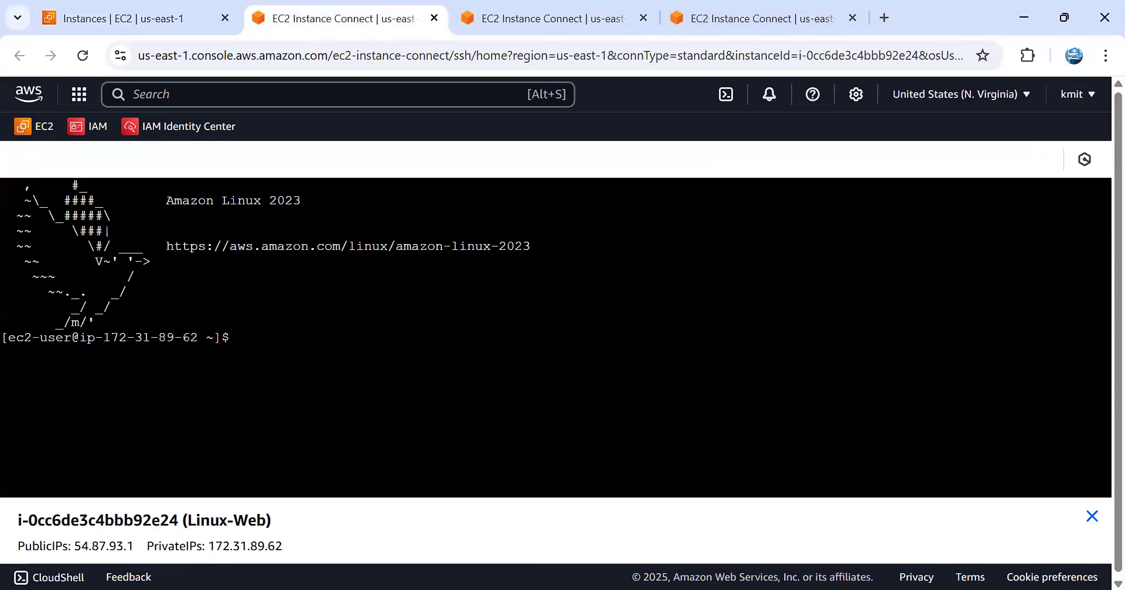
type("ping")
right_click(358, 191)
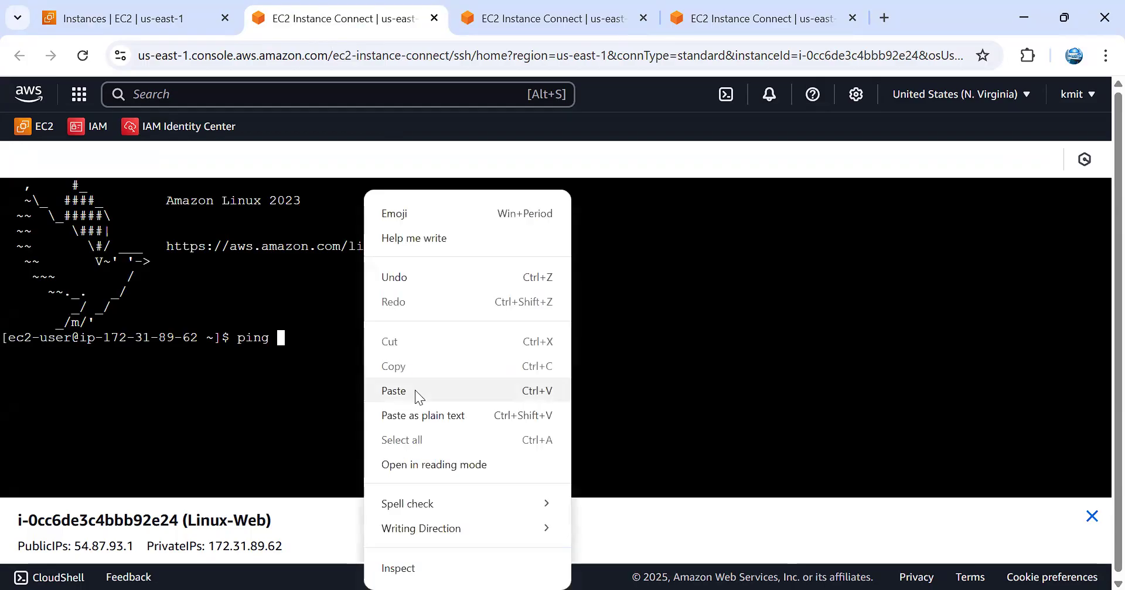
left_click(415, 390)
key("Return")
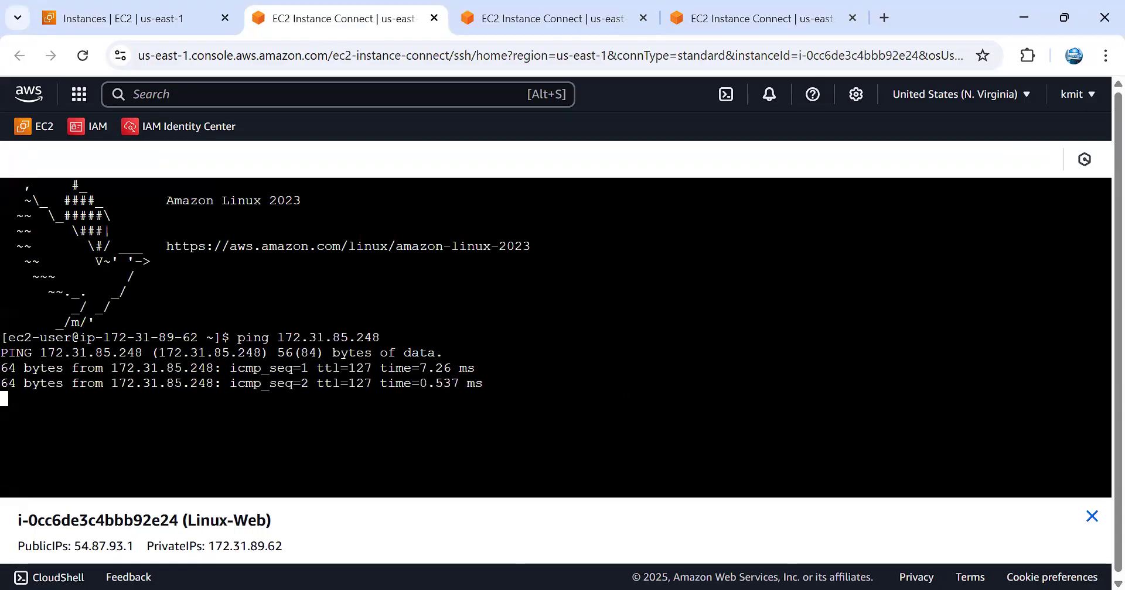
key("ctrl+c")
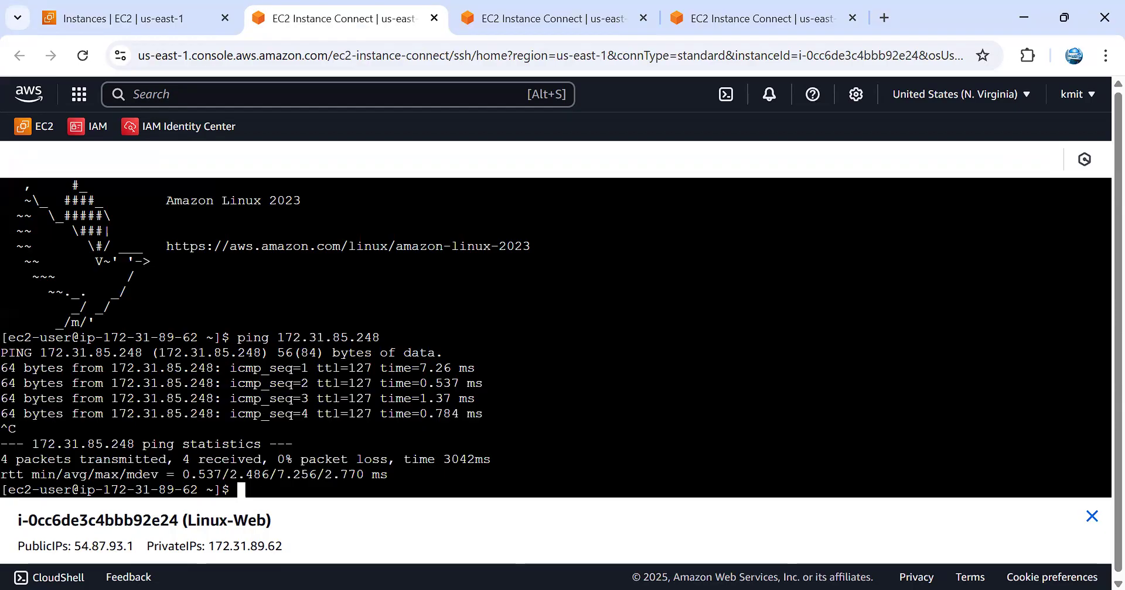
Step: Set the annotation pen to white and handwrite "HTTP only → SG → 80 to every" in the terminal's empty area
left_click(65, 293)
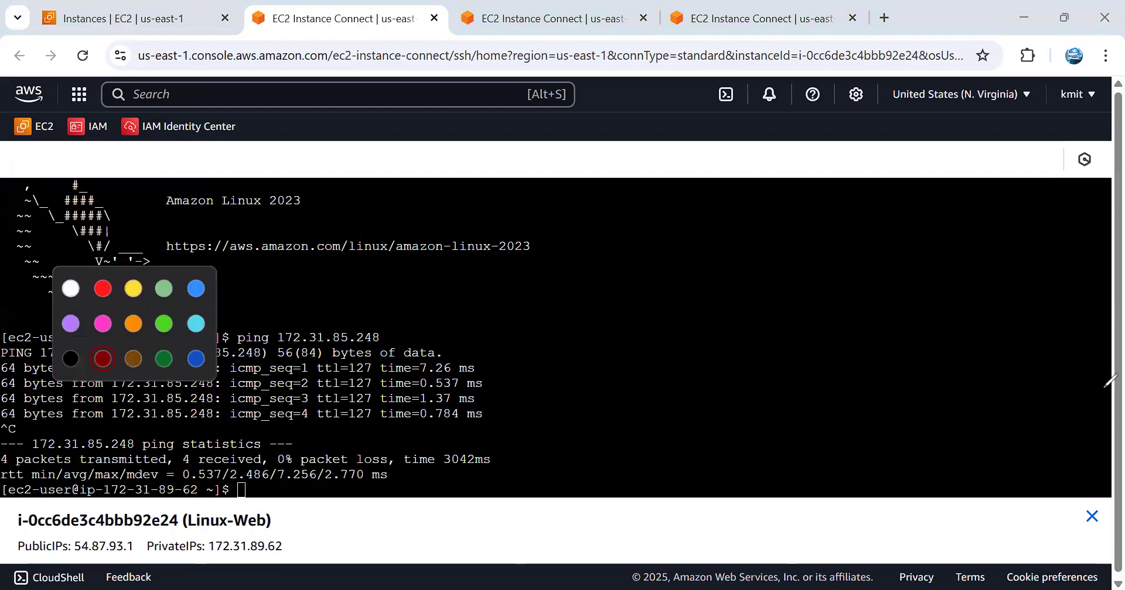
left_click(1105, 388)
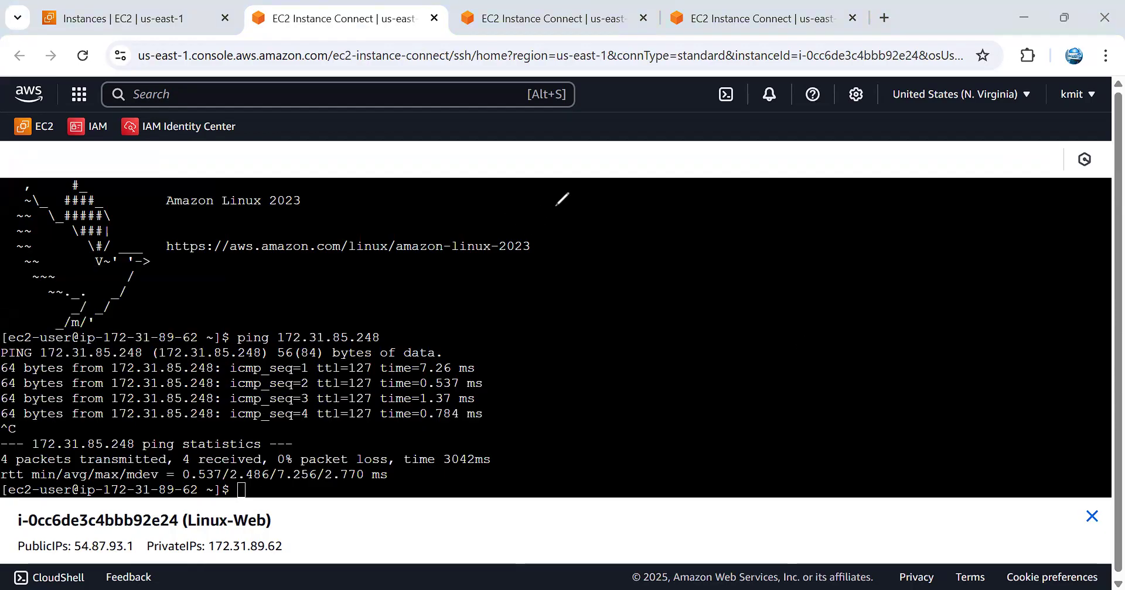
left_click(630, 206)
mouse_move(614, 206)
left_mouse_down()
mouse_move(624, 221)
mouse_move(620, 211)
mouse_move(617, 221)
mouse_move(657, 221)
mouse_move(668, 210)
left_mouse_up()
mouse_move(668, 200)
left_mouse_down()
mouse_move(668, 221)
mouse_move(690, 201)
left_mouse_up()
mouse_move(683, 201)
left_mouse_down()
mouse_move(681, 222)
mouse_move(709, 199)
left_mouse_up()
mouse_move(714, 198)
left_mouse_down()
mouse_move(713, 215)
mouse_move(775, 238)
left_mouse_up()
mouse_move(823, 196)
left_mouse_down()
mouse_move(821, 213)
mouse_move(883, 201)
left_mouse_up()
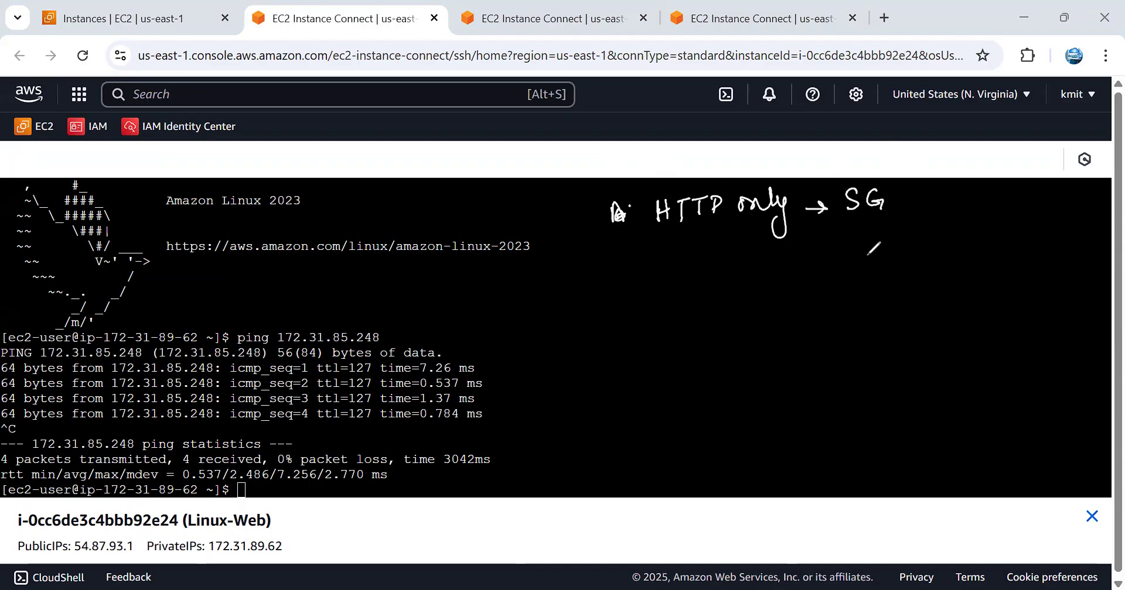
left_click_drag(893, 202, 911, 201)
left_click_drag(904, 195, 904, 207)
left_click_drag(948, 193, 958, 196)
mouse_move(1004, 191)
left_mouse_down()
mouse_move(1012, 207)
mouse_move(1044, 186)
mouse_move(1048, 199)
left_mouse_up()
mouse_move(1043, 193)
left_mouse_down()
mouse_move(1061, 194)
mouse_move(1003, 217)
mouse_move(1083, 211)
left_mouse_up()
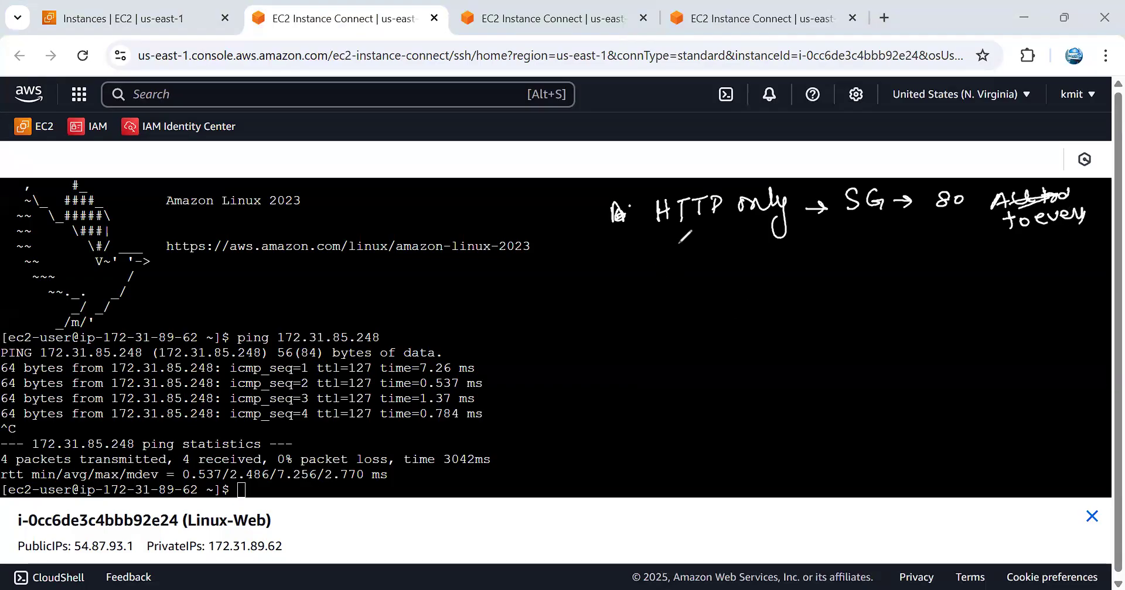
Step: Handwrite the notes "Web+SSH → SG → 80, 22 → Everyone" and "All traffic for web → All" below the HTTP only note
mouse_move(674, 262)
left_mouse_down()
mouse_move(671, 277)
mouse_move(728, 253)
mouse_move(726, 267)
mouse_move(814, 270)
mouse_move(925, 265)
mouse_move(940, 253)
mouse_move(953, 264)
mouse_move(984, 247)
mouse_move(1004, 259)
mouse_move(1036, 252)
mouse_move(1043, 272)
mouse_move(1085, 251)
left_mouse_up()
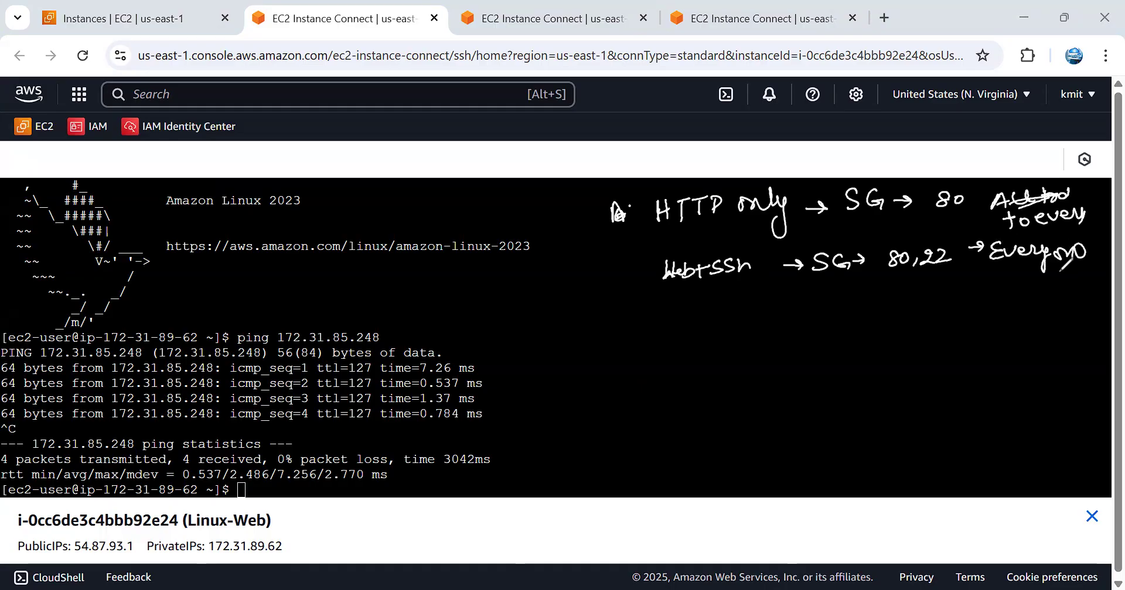
mouse_move(678, 308)
left_mouse_down()
mouse_move(762, 316)
mouse_move(782, 291)
mouse_move(838, 302)
left_mouse_up()
left_click_drag(848, 296, 888, 297)
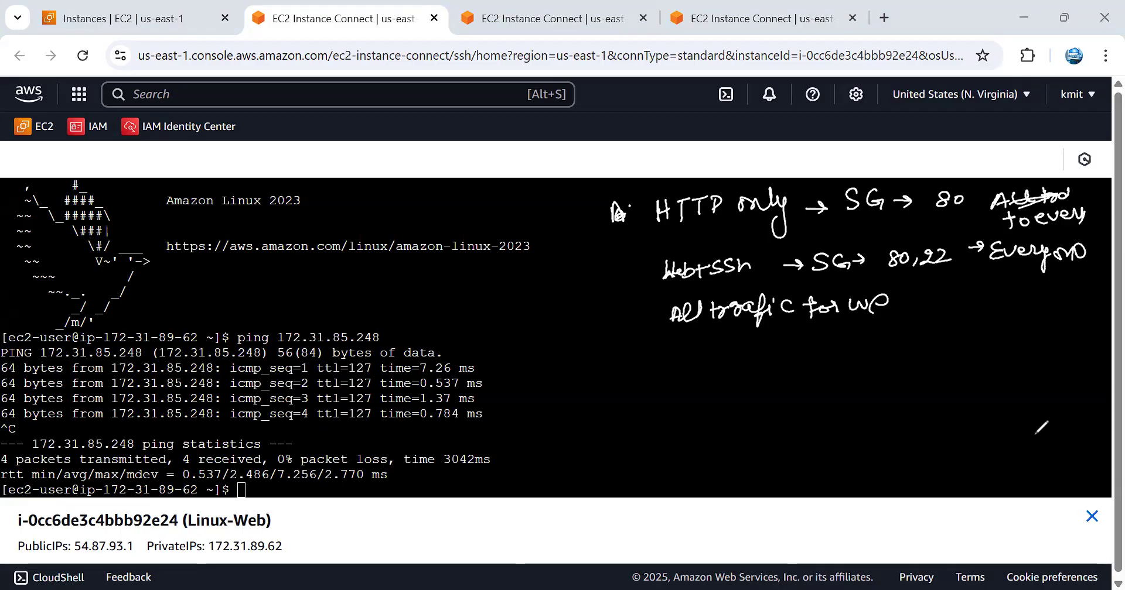
left_click_drag(881, 302, 930, 301)
mouse_move(948, 311)
left_mouse_down()
mouse_move(973, 292)
mouse_move(978, 305)
mouse_move(999, 298)
mouse_move(935, 281)
left_mouse_up()
Step: Handwrite the note "All traffic → Everyone" under the "All traffic for web" line
left_click_drag(683, 363, 722, 349)
mouse_move(736, 336)
left_mouse_down()
mouse_move(736, 363)
mouse_move(744, 348)
left_mouse_up()
mouse_move(753, 352)
left_mouse_down()
mouse_move(772, 364)
mouse_move(787, 349)
left_mouse_up()
mouse_move(791, 343)
left_mouse_down()
mouse_move(792, 359)
mouse_move(814, 356)
left_mouse_up()
left_click_drag(817, 351, 869, 347)
mouse_move(886, 335)
left_mouse_down()
mouse_move(915, 325)
mouse_move(940, 357)
mouse_move(994, 332)
left_mouse_up()
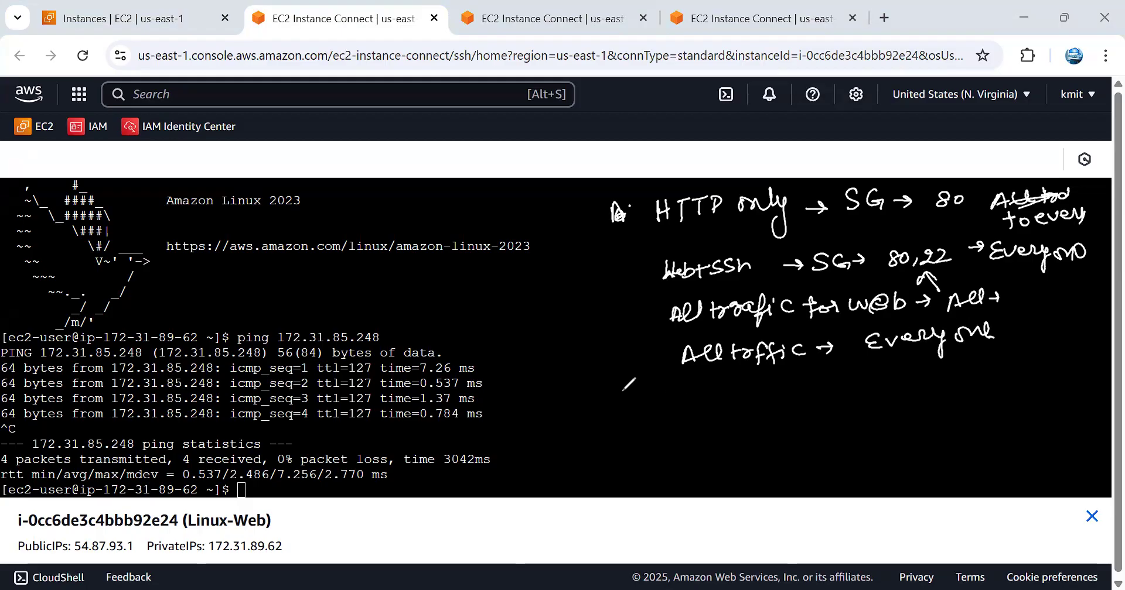
Step: Sketch three computers below the notes, the first labelled EC2, and link them to the "All traffic", "Web+SSH" and "All traffic for web" notes respectively
mouse_move(613, 393)
left_mouse_down()
mouse_move(635, 417)
mouse_move(605, 439)
mouse_move(622, 448)
left_mouse_up()
left_click_drag(627, 437, 644, 433)
left_click_drag(632, 391, 672, 370)
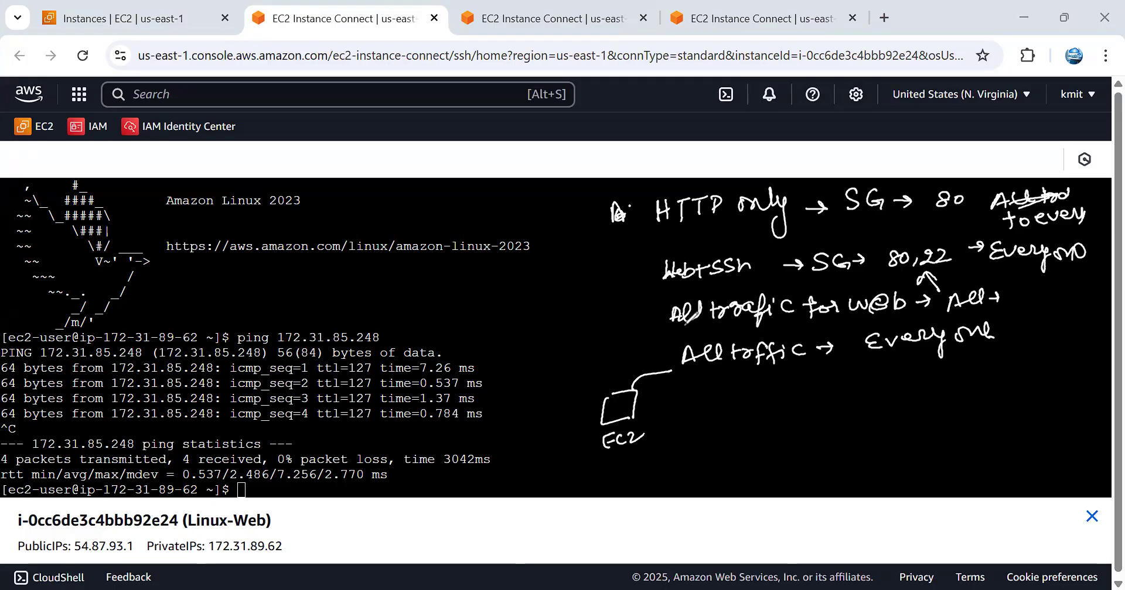
mouse_move(659, 276)
left_mouse_down()
mouse_move(606, 299)
mouse_move(551, 404)
mouse_move(670, 450)
mouse_move(683, 415)
mouse_move(723, 417)
mouse_move(681, 436)
mouse_move(720, 414)
mouse_move(686, 467)
mouse_move(704, 449)
left_mouse_up()
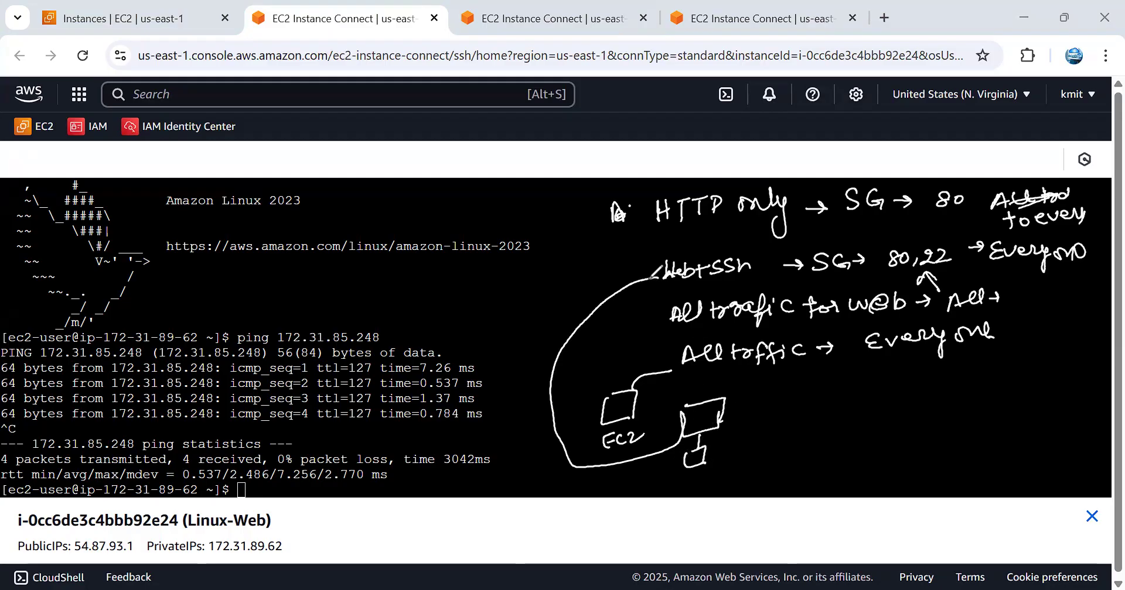
mouse_move(816, 402)
left_mouse_down()
mouse_move(841, 386)
mouse_move(838, 436)
mouse_move(846, 427)
mouse_move(819, 466)
left_mouse_up()
mouse_move(811, 466)
left_mouse_down()
mouse_move(823, 478)
mouse_move(824, 462)
left_mouse_up()
mouse_move(859, 417)
left_mouse_down()
mouse_move(844, 431)
mouse_move(1016, 341)
left_mouse_up()
left_click_drag(994, 296, 1008, 306)
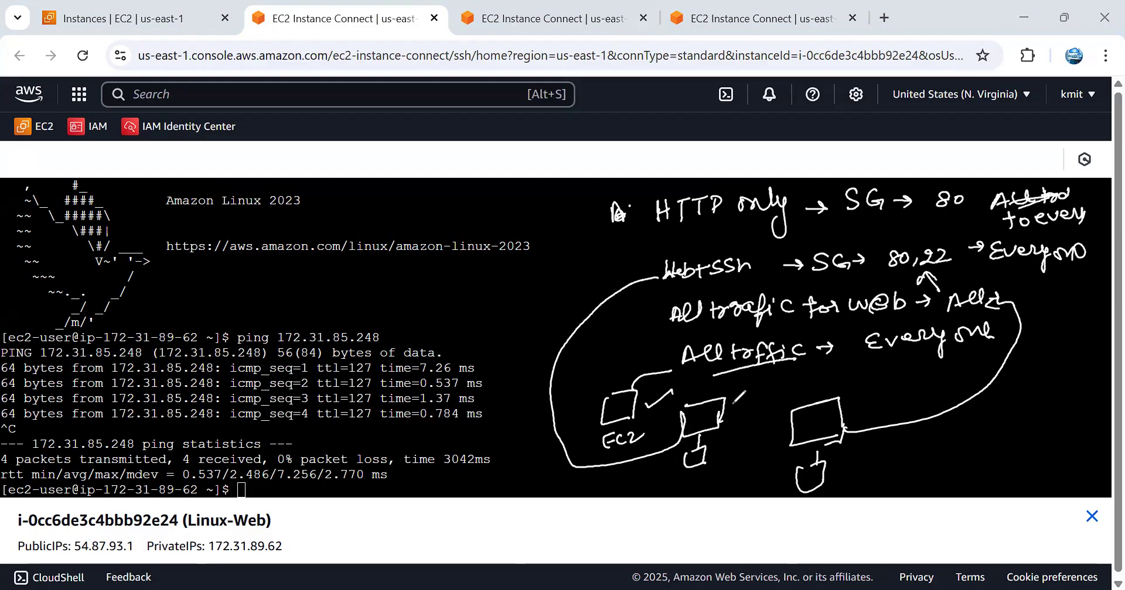
Step: Tick the computer linked to "Web+SSH", label it 80 and 22, and join it to the third computer with an arrow
mouse_move(732, 409)
left_mouse_down()
mouse_move(775, 385)
mouse_move(736, 389)
left_mouse_up()
left_click_drag(745, 379, 744, 381)
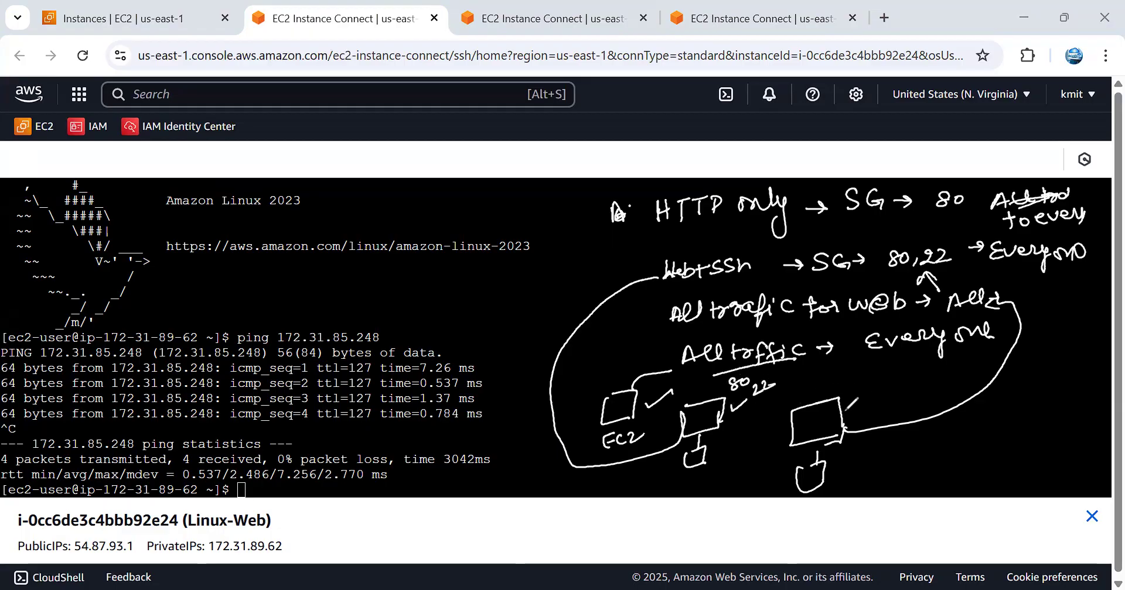
mouse_move(798, 379)
left_mouse_down()
mouse_move(865, 389)
mouse_move(852, 403)
left_mouse_up()
left_click_drag(783, 377, 772, 384)
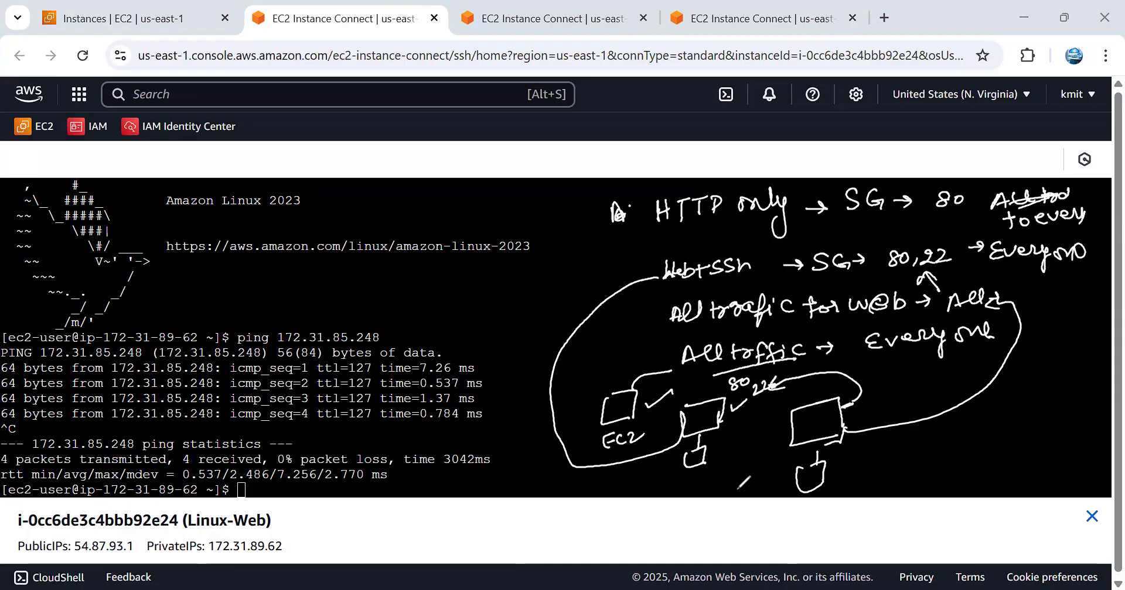
Step: Sketch a fourth computer linked to the "All traffic for web" note and underline the note's key words
left_click_drag(715, 430, 714, 437)
left_click_drag(723, 321, 743, 319)
mouse_move(588, 333)
left_mouse_down()
mouse_move(615, 374)
mouse_move(660, 315)
left_mouse_up()
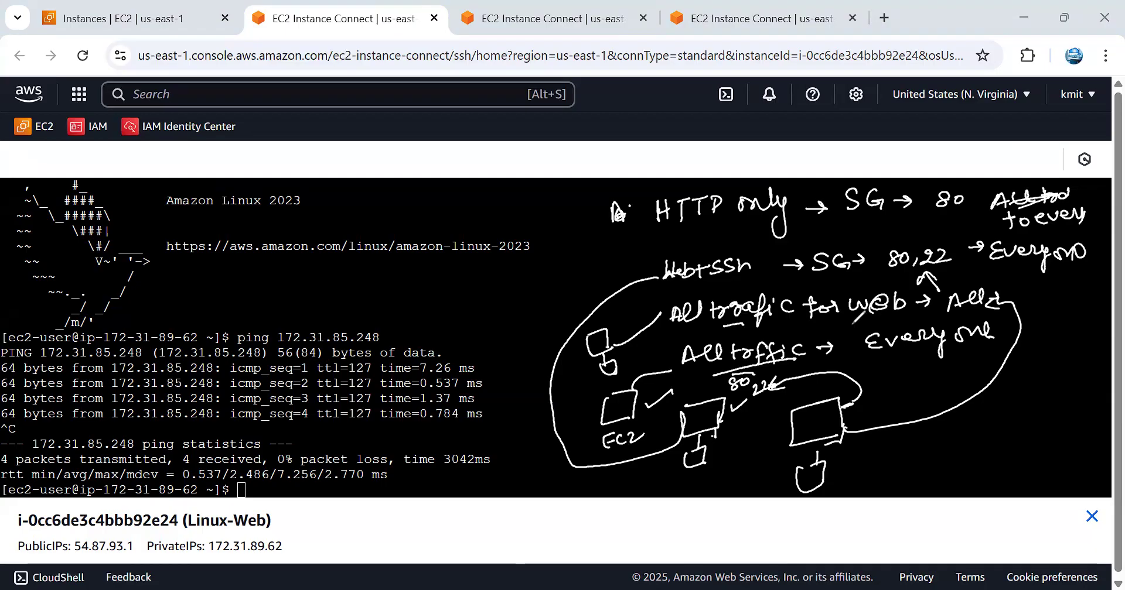
mouse_move(832, 319)
left_mouse_down()
mouse_move(873, 325)
mouse_move(827, 346)
left_mouse_up()
Step: Erase all annotations and handwrite "1 Stateful" with a source-to-destination diagram showing two-way arrows between 80 and Client, labelled outbound
key("e")
mouse_move(668, 212)
left_mouse_down()
mouse_move(665, 233)
mouse_move(712, 217)
mouse_move(701, 228)
left_mouse_up()
mouse_move(721, 212)
left_mouse_down()
mouse_move(721, 227)
mouse_move(800, 209)
mouse_move(823, 225)
left_mouse_up()
mouse_move(969, 213)
left_mouse_down()
mouse_move(1003, 208)
mouse_move(953, 217)
mouse_move(1004, 223)
mouse_move(1029, 206)
mouse_move(1056, 215)
mouse_move(1088, 201)
mouse_move(1063, 186)
mouse_move(1085, 183)
left_mouse_up()
left_click_drag(963, 183, 1003, 189)
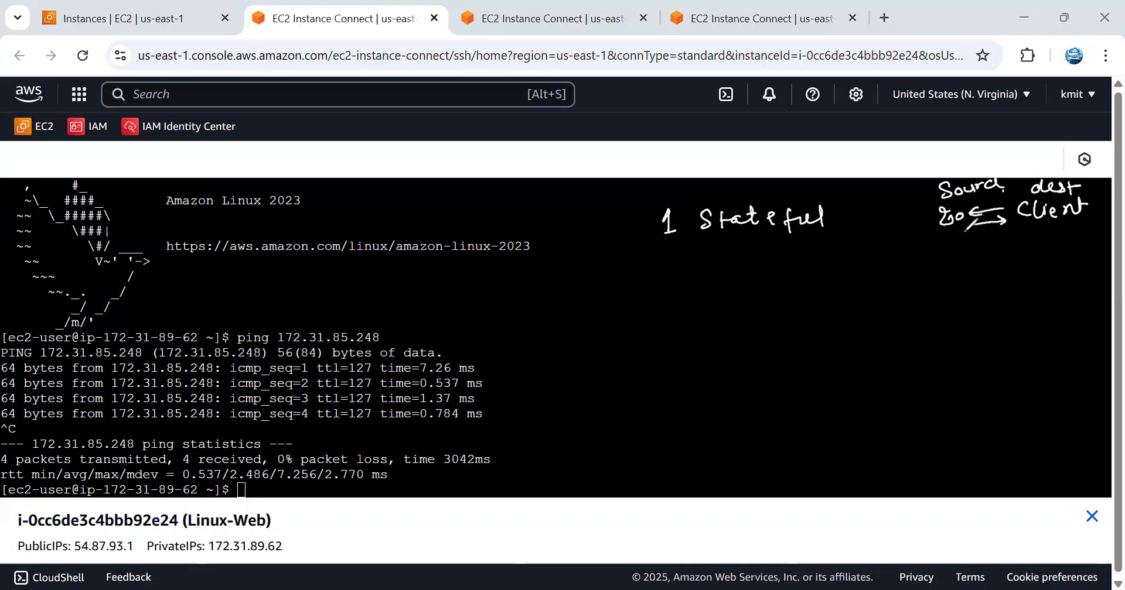
mouse_move(950, 230)
left_mouse_down()
mouse_move(932, 239)
mouse_move(1059, 227)
left_mouse_up()
Step: Handwrite the second note "2. SG → multiple" below the "1 Stateful" note
mouse_move(668, 273)
left_mouse_down()
mouse_move(665, 289)
mouse_move(681, 287)
left_mouse_up()
left_click(694, 285)
mouse_move(739, 268)
left_mouse_down()
mouse_move(727, 290)
mouse_move(862, 281)
mouse_move(914, 253)
mouse_move(909, 286)
mouse_move(917, 270)
left_mouse_up()
mouse_move(937, 252)
left_mouse_down()
mouse_move(940, 272)
mouse_move(950, 261)
left_mouse_up()
Step: Handwrite the third note "3. SG → Custom → 192.168.0.1" below the second and underline the IP address
left_click_drag(673, 328, 671, 349)
left_click(718, 344)
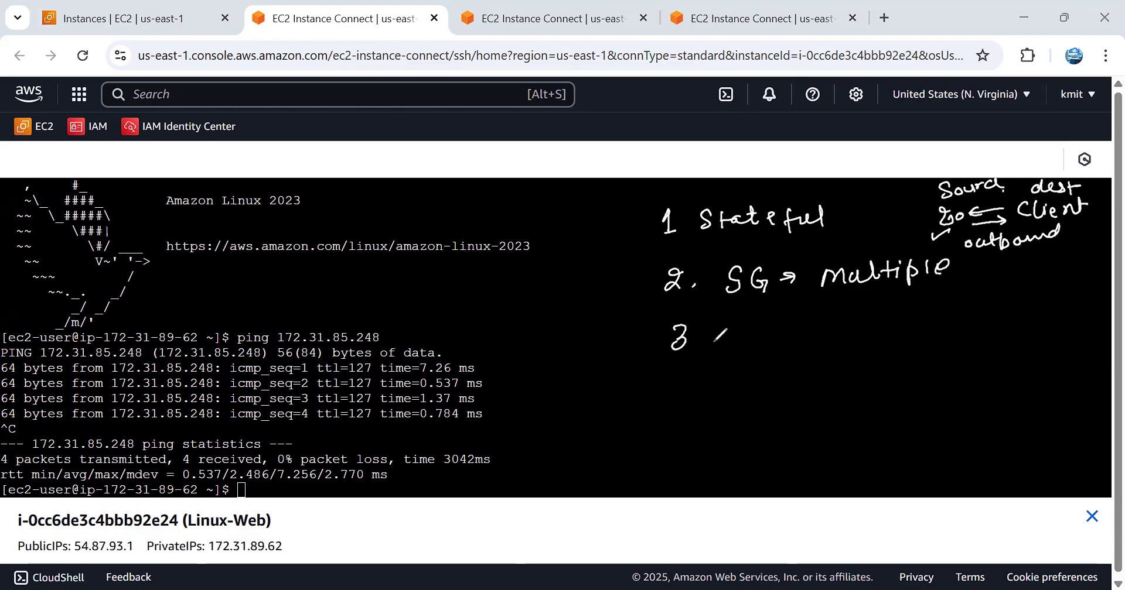
mouse_move(761, 327)
left_mouse_down()
mouse_move(745, 347)
mouse_move(866, 338)
left_mouse_up()
left_click_drag(879, 318, 879, 336)
mouse_move(874, 323)
left_mouse_down()
mouse_move(926, 321)
mouse_move(982, 340)
mouse_move(1076, 305)
mouse_move(1067, 318)
mouse_move(1087, 332)
left_mouse_up()
left_click(1080, 326)
left_click_drag(994, 354, 1076, 347)
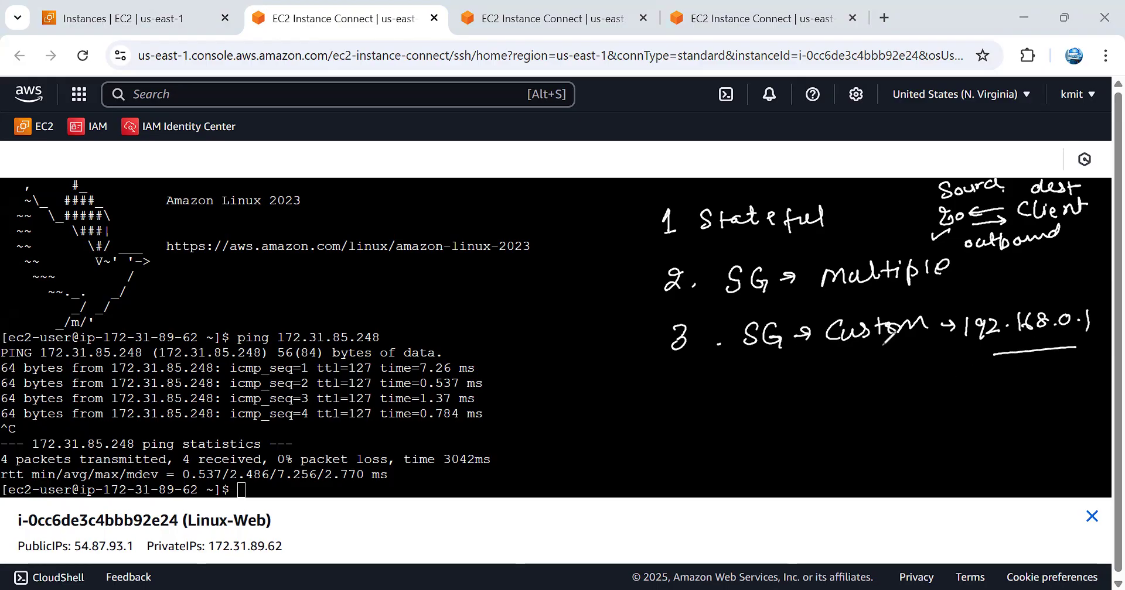
left_click(992, 361)
Step: Handwrite the fourth note "4. SG → SG1", underline SG, and box and tick SG1
left_click_drag(678, 385, 684, 409)
left_click(699, 401)
mouse_move(742, 387)
left_mouse_down()
mouse_move(727, 404)
mouse_move(815, 391)
left_mouse_up()
mouse_move(805, 384)
left_mouse_down()
mouse_move(805, 398)
mouse_move(884, 391)
mouse_move(898, 401)
left_mouse_up()
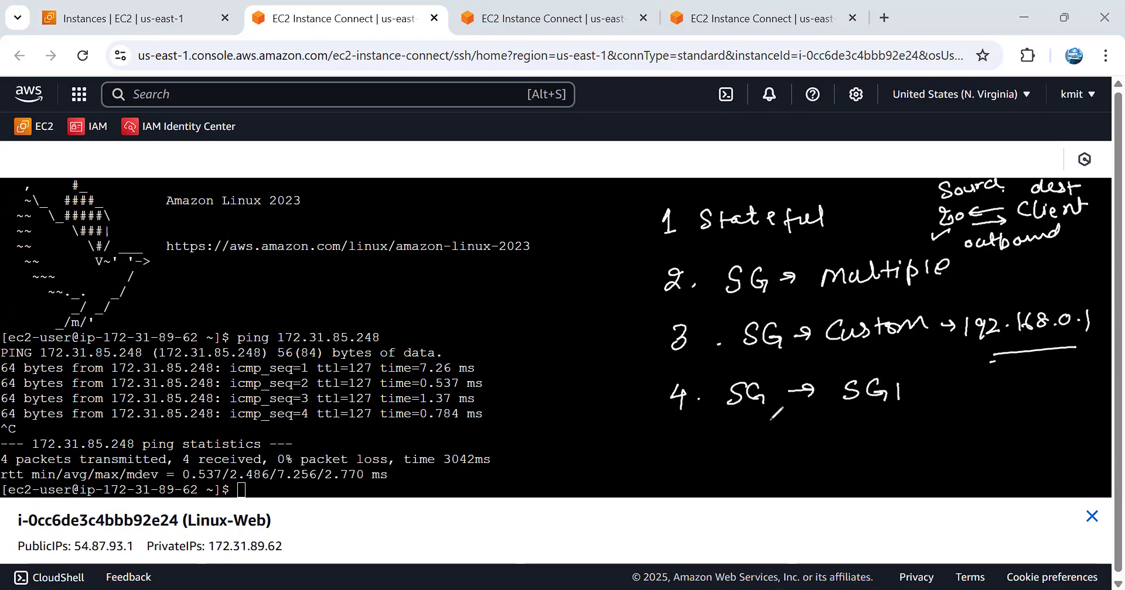
left_click_drag(736, 424, 769, 422)
mouse_move(886, 397)
left_mouse_down()
mouse_move(827, 381)
mouse_move(879, 415)
mouse_move(933, 385)
left_mouse_up()
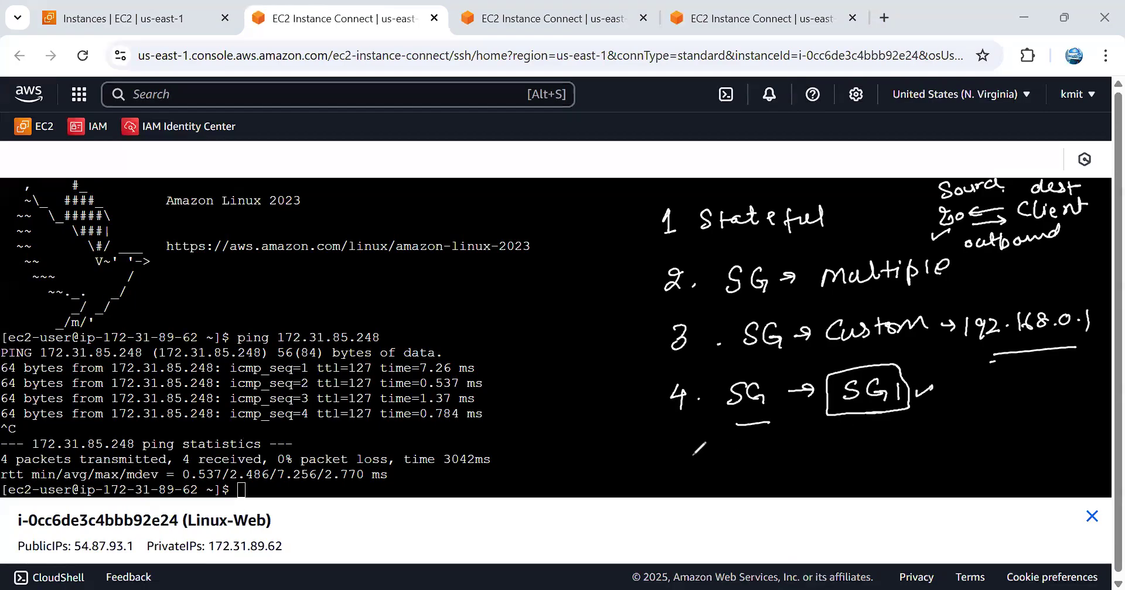
Step: Handwrite the fifth note "5. SG → All" below the fourth
left_click_drag(671, 461, 670, 475)
left_click(706, 472)
mouse_move(760, 454)
left_mouse_down()
mouse_move(745, 471)
mouse_move(782, 462)
left_mouse_up()
left_click_drag(800, 462, 854, 468)
mouse_move(863, 450)
left_mouse_down()
mouse_move(849, 467)
mouse_move(883, 466)
left_mouse_up()
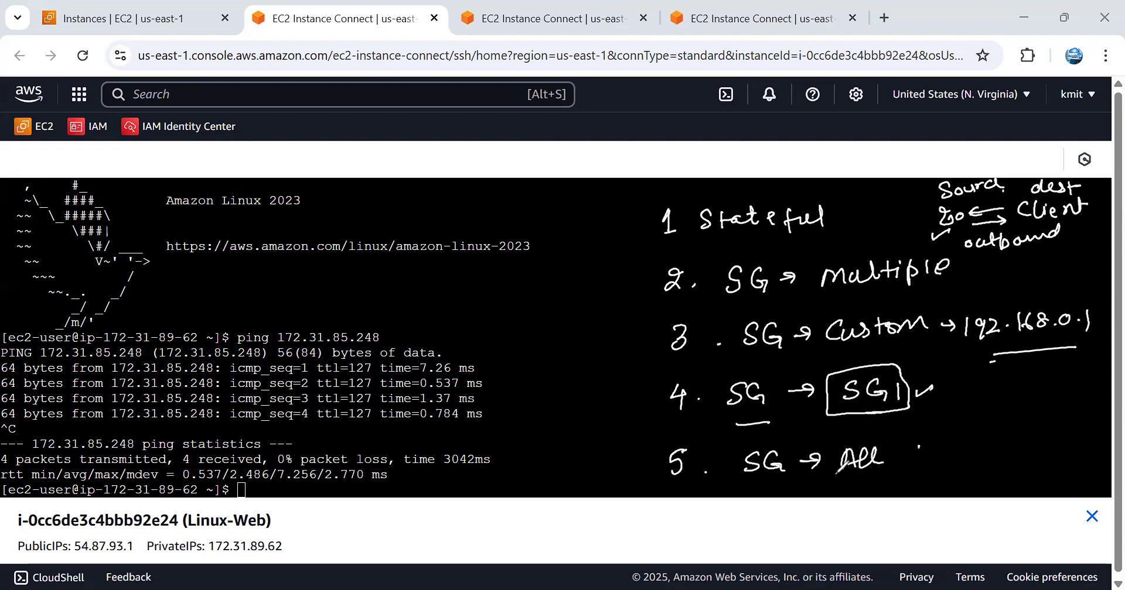
Step: Handwrite "6. SG → My IP" beside the fifth note with My IP underlined, and bracket the numbered list with a brace and a pointing arrow
mouse_move(966, 411)
left_mouse_down()
mouse_move(951, 429)
mouse_move(1037, 424)
left_mouse_up()
left_click(969, 430)
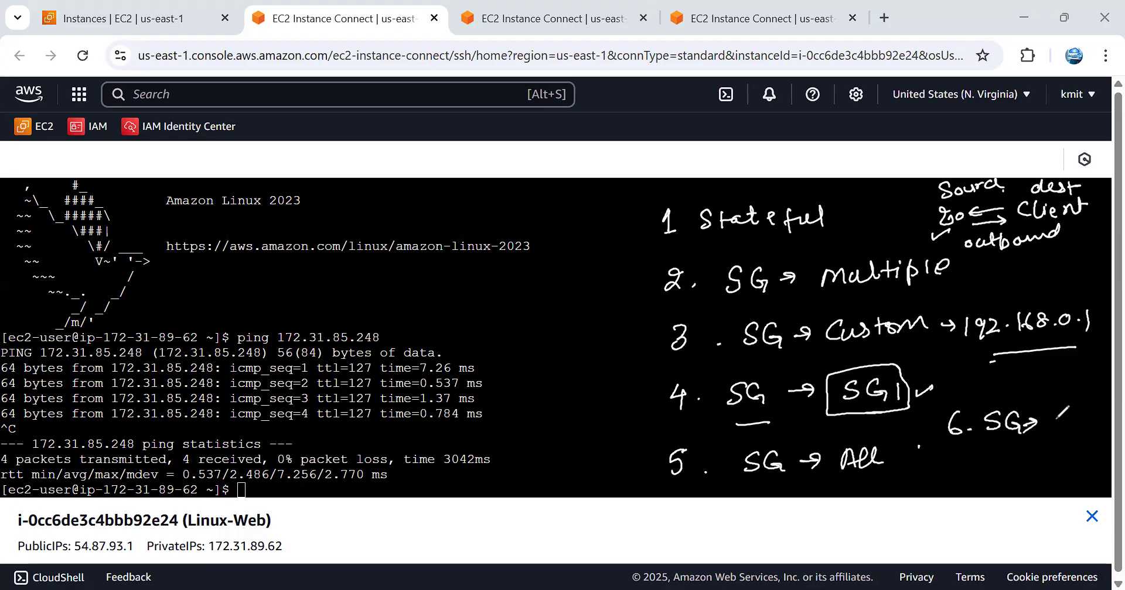
left_click_drag(1059, 408, 1064, 448)
mouse_move(1078, 409)
left_mouse_down()
mouse_move(1075, 437)
mouse_move(1091, 421)
left_mouse_up()
left_click_drag(1056, 452, 1098, 445)
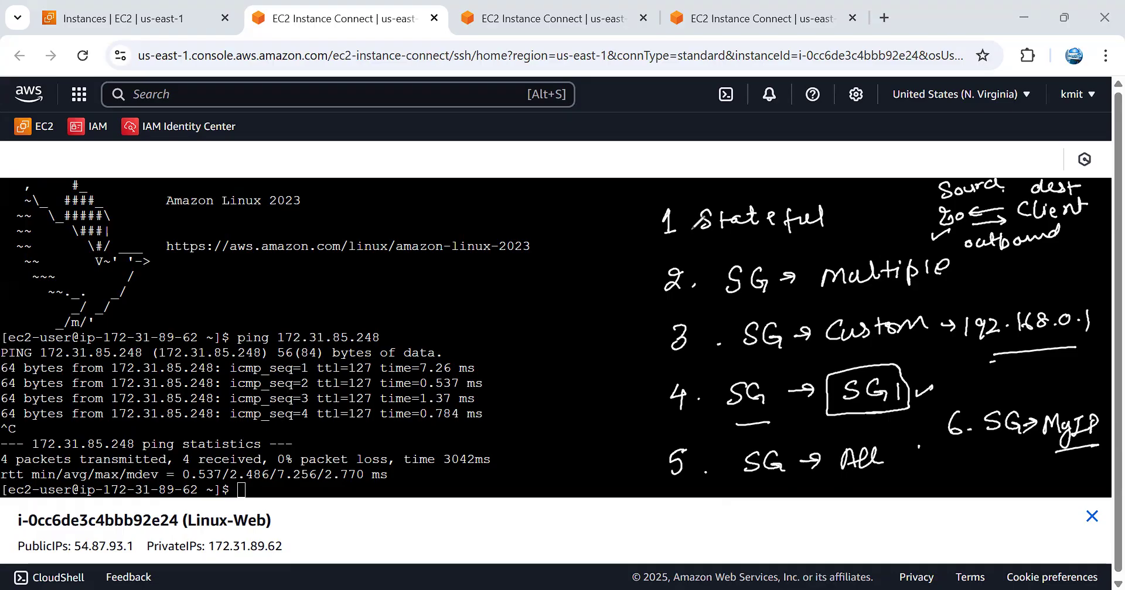
mouse_move(620, 216)
left_mouse_down()
mouse_move(630, 439)
mouse_move(651, 469)
left_mouse_up()
mouse_move(612, 353)
left_mouse_down()
mouse_move(593, 355)
mouse_move(607, 362)
left_mouse_up()
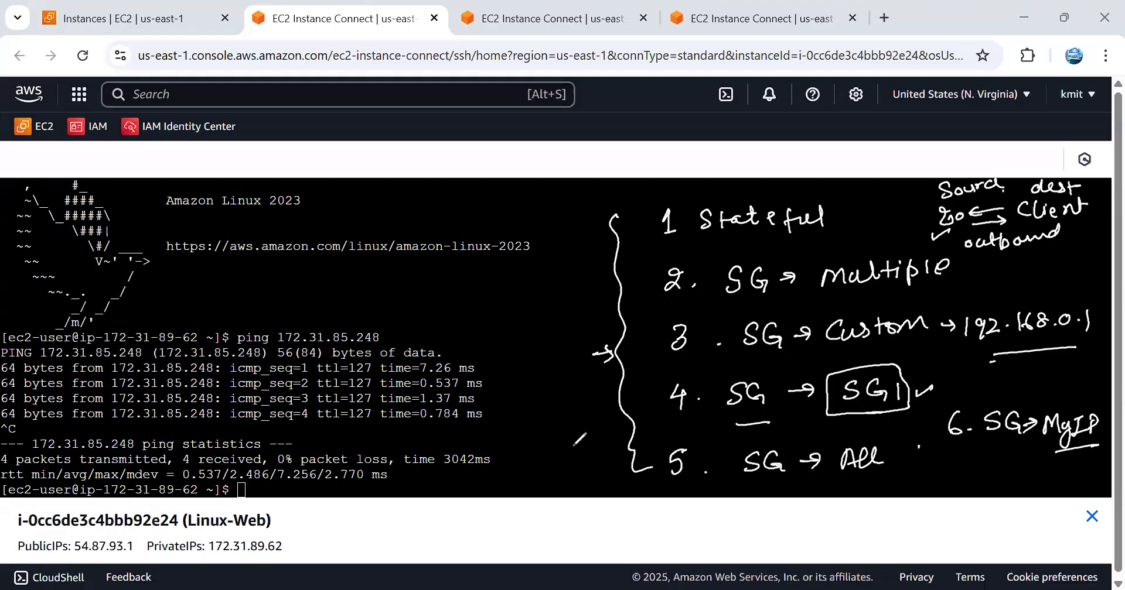